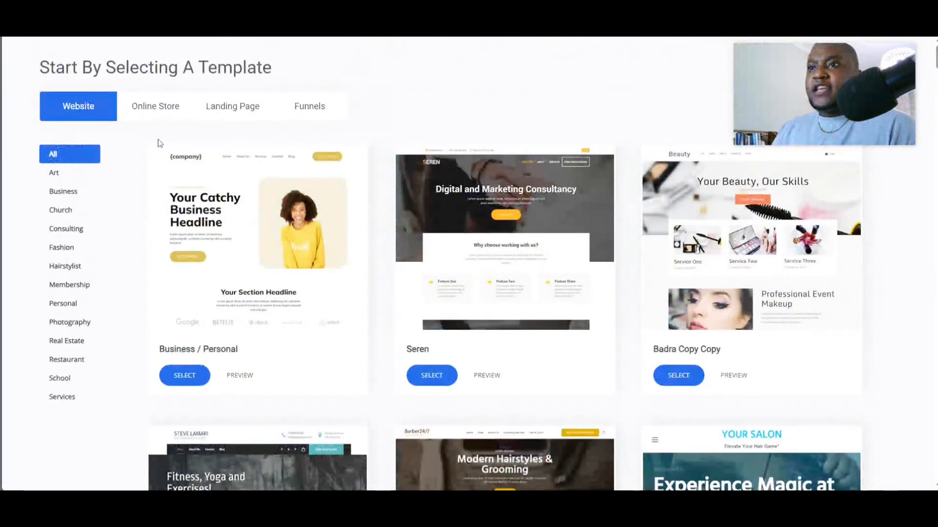
- Choose the Bianca template under Online Store and create the site with the title test
left_click(166, 111)
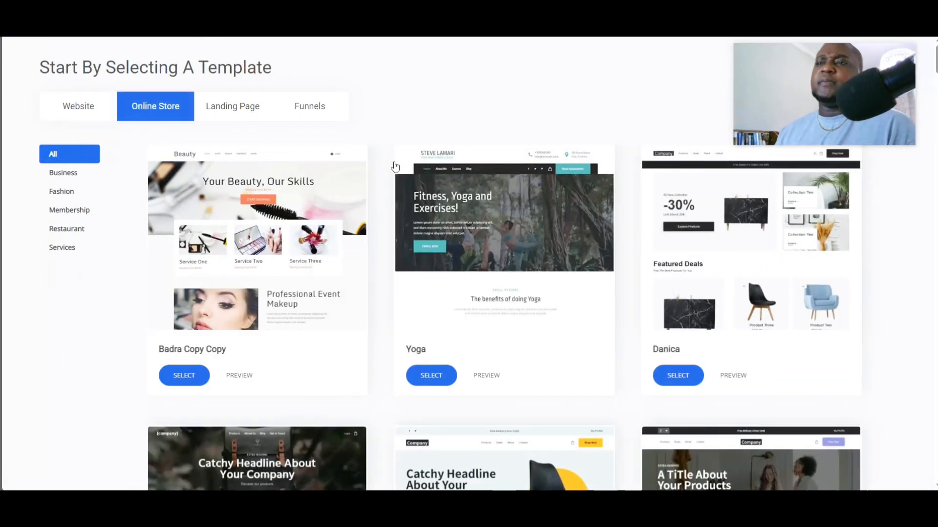
scroll(394, 175, "down", 4)
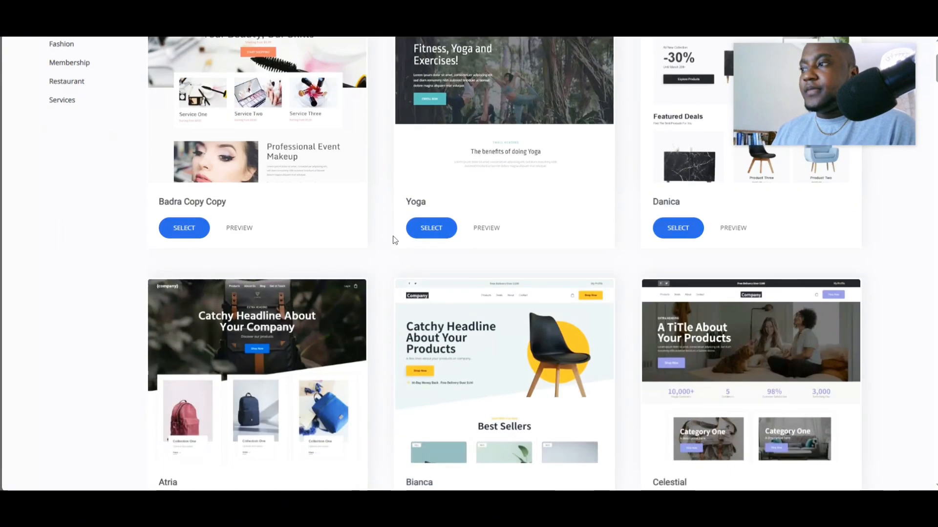
scroll(411, 237, "up", 4)
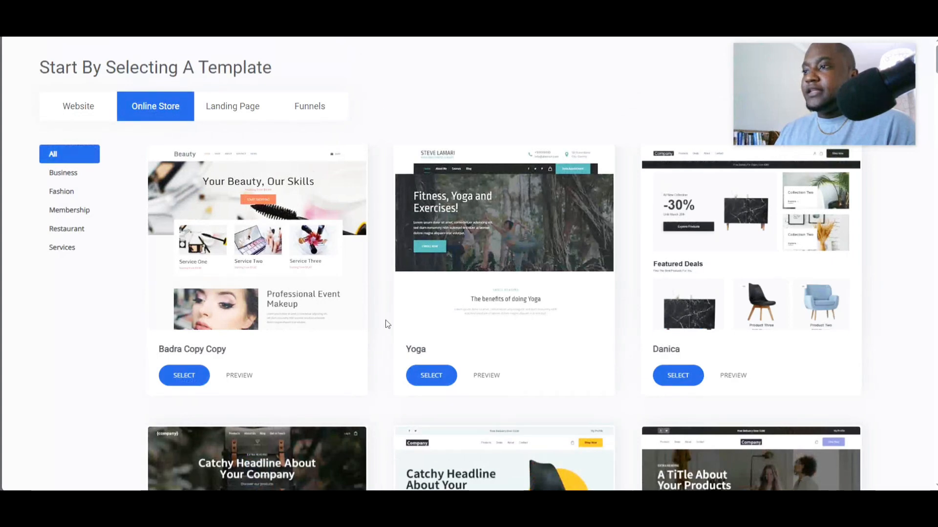
scroll(387, 322, "down", 6)
left_click(432, 314)
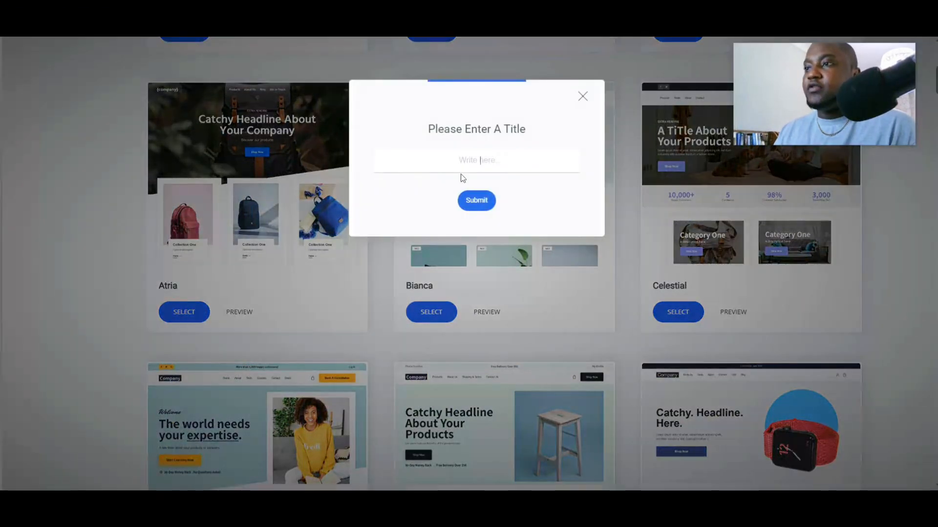
left_click(462, 161)
type("test")
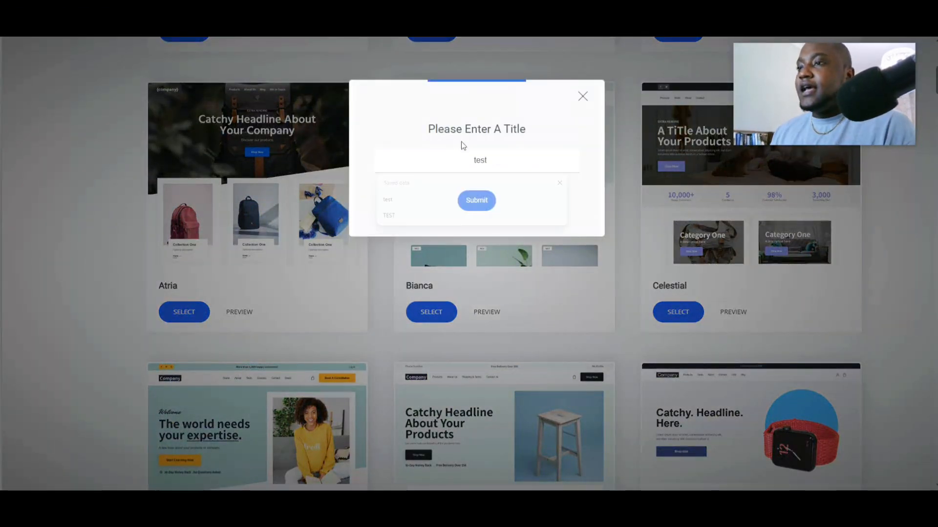
left_click(477, 201)
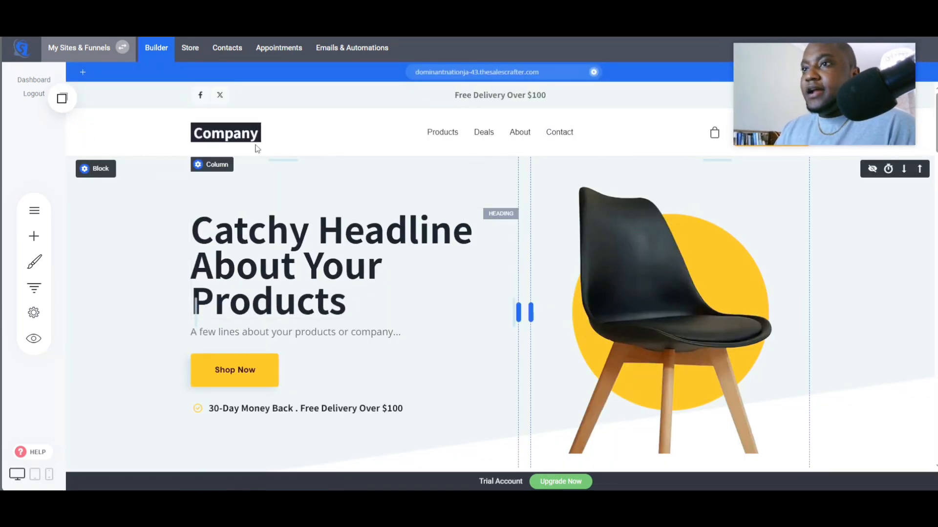
- Scroll through the new site's page sections to review the template layout
scroll(287, 226, "down", 4)
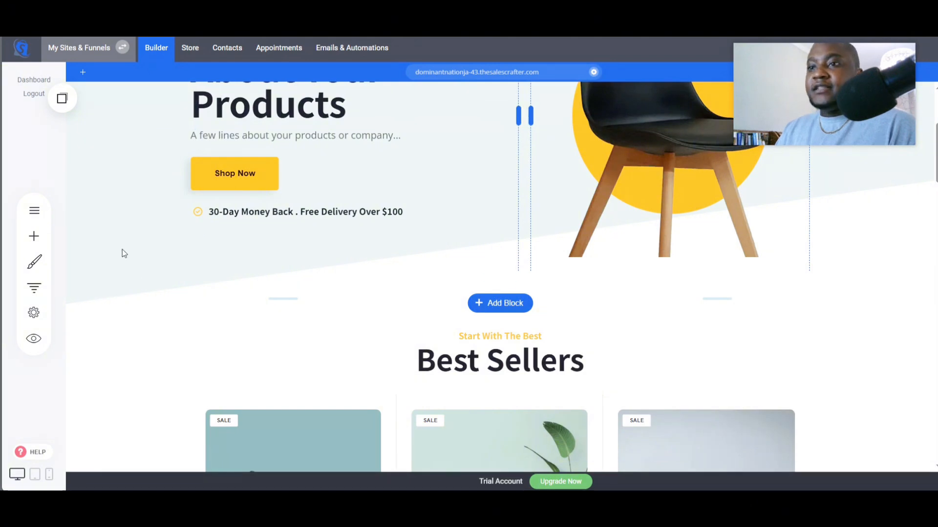
scroll(230, 293, "down", 6)
scroll(259, 306, "down", 3)
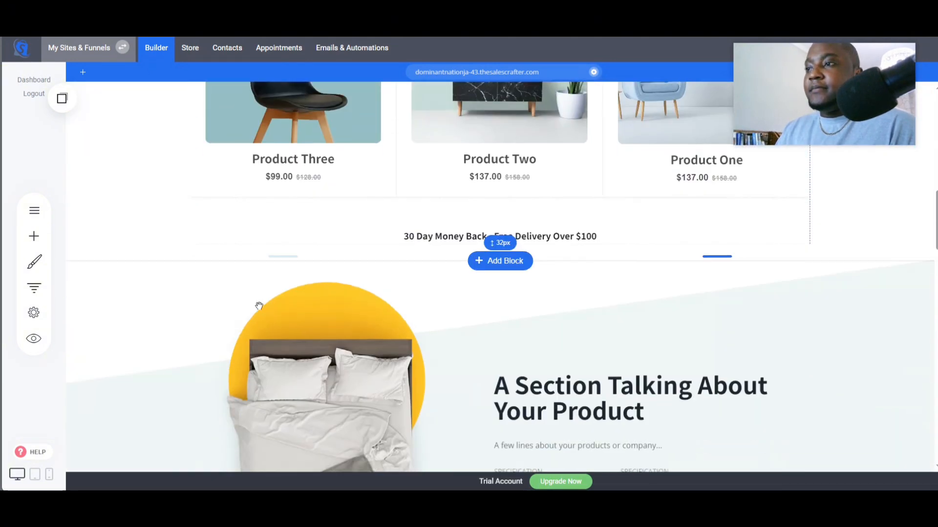
scroll(257, 304, "up", 9)
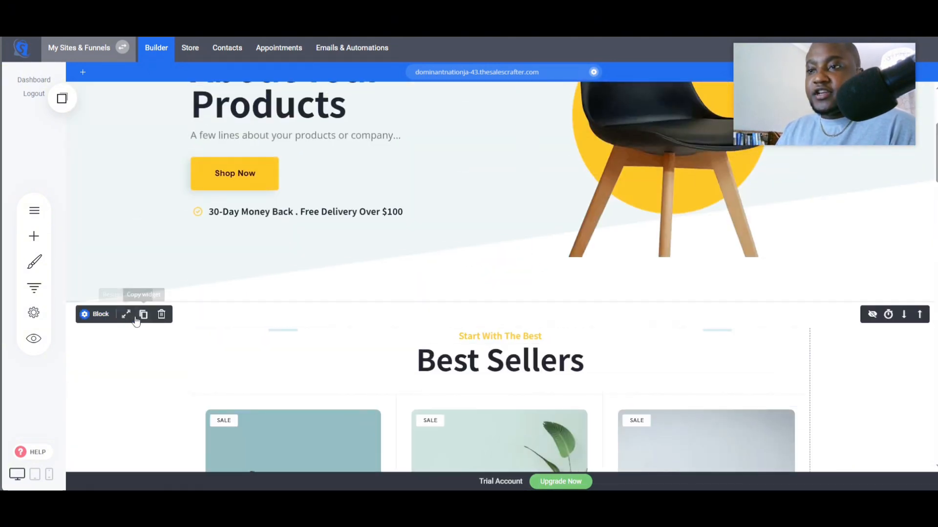
scroll(115, 310, "up", 4)
scroll(369, 329, "down", 1)
scroll(369, 327, "up", 1)
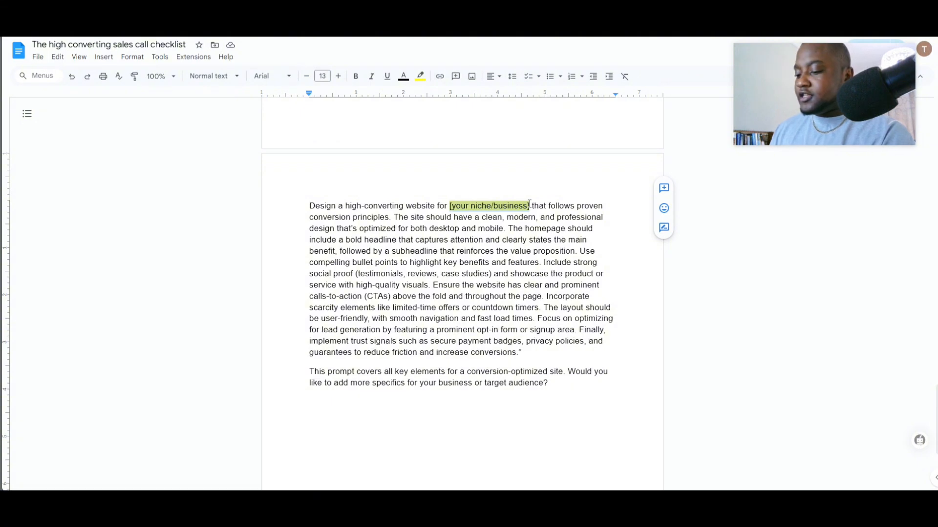
- Delete the [your niche/business] placeholder in the website prompt
type("profi")
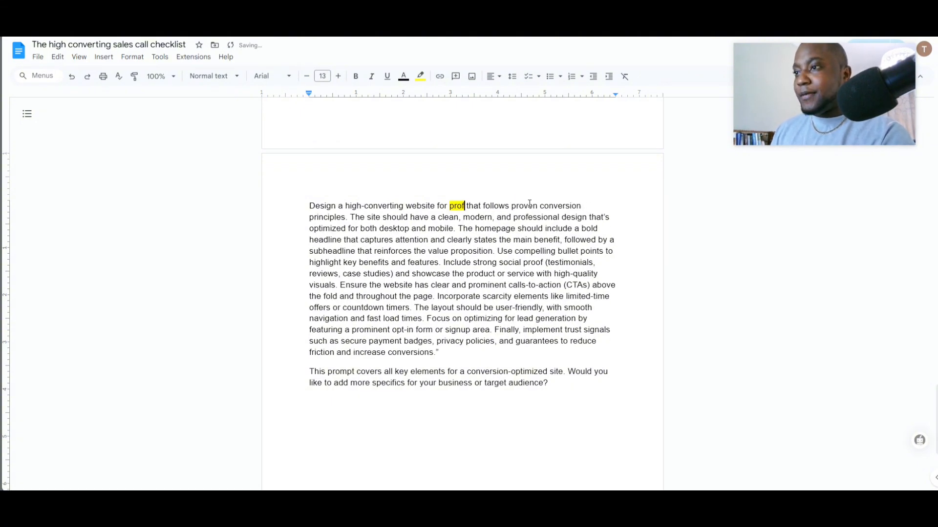
key("BackSpace")
key("BackSpace")
key("BackSpace")
key("BackSpace")
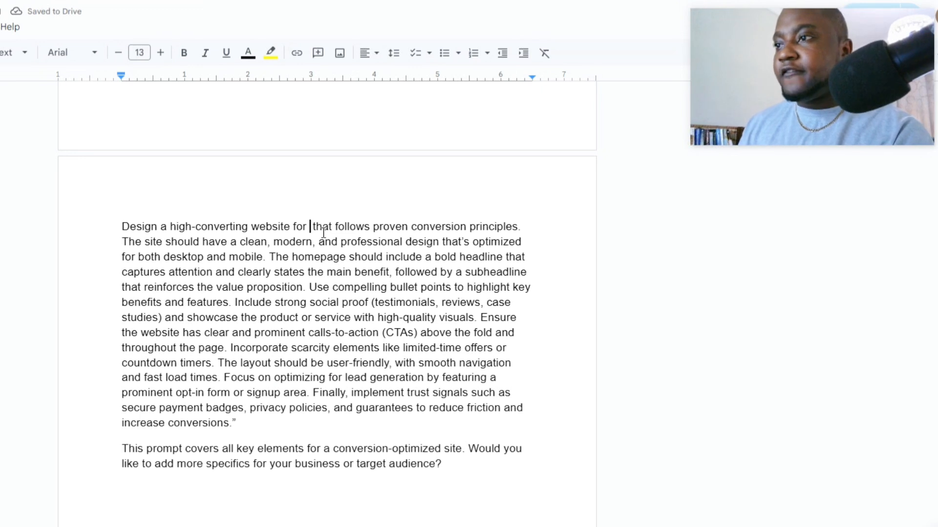
- Insert "my business that's called profit hub, where we provide digital products, that" in the placeholder's place
type("my busines")
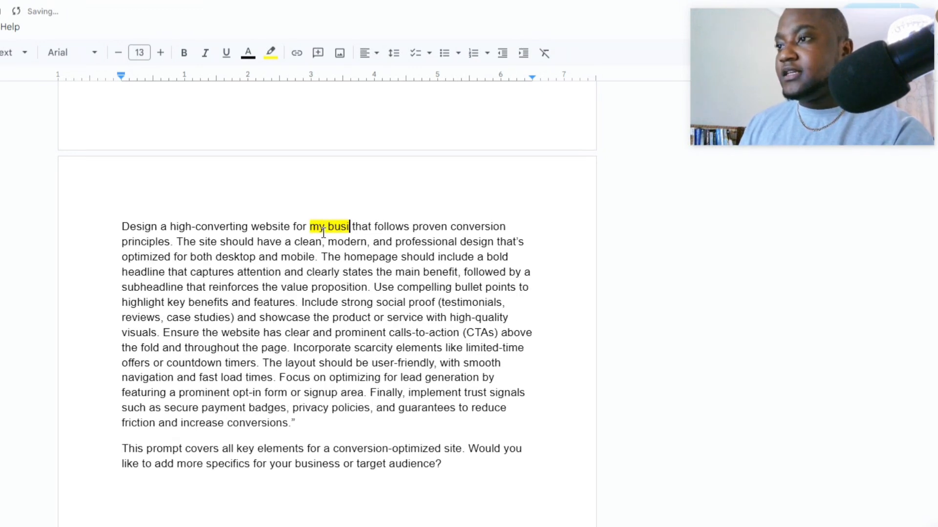
type("s that")
type("'s")
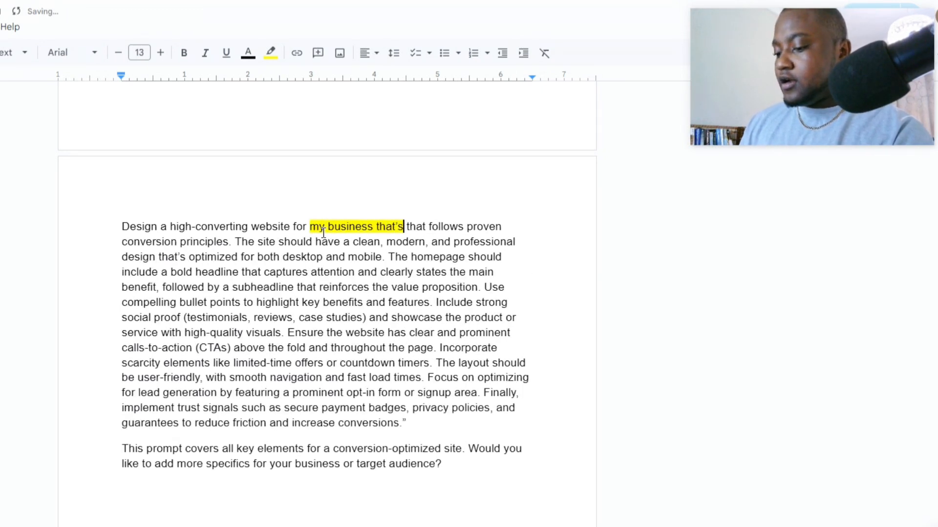
type(" called profi")
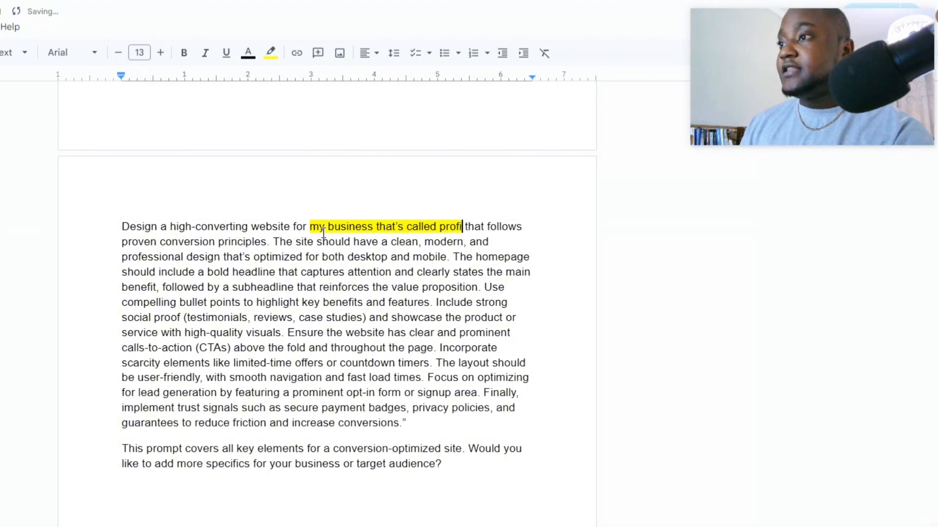
type("t hub,")
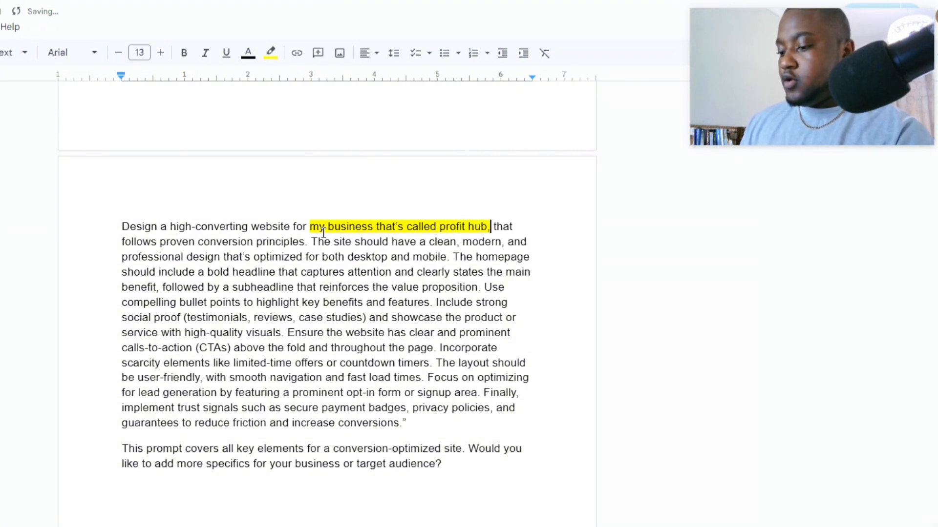
type(" where we pro")
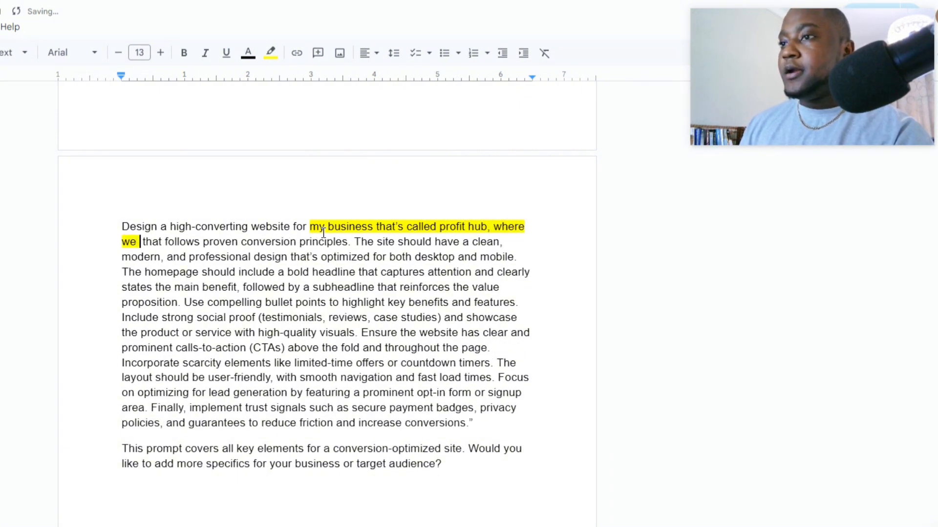
type("vi")
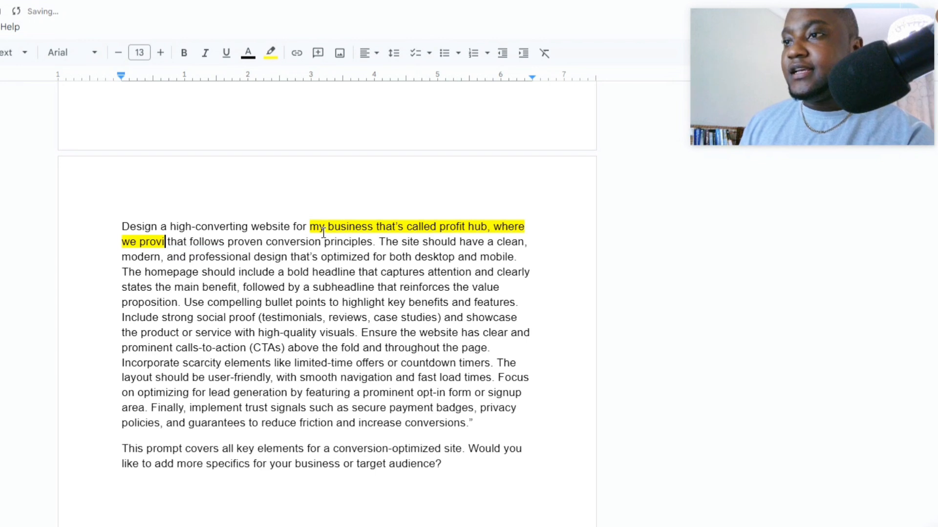
type("de di")
type("gital pr")
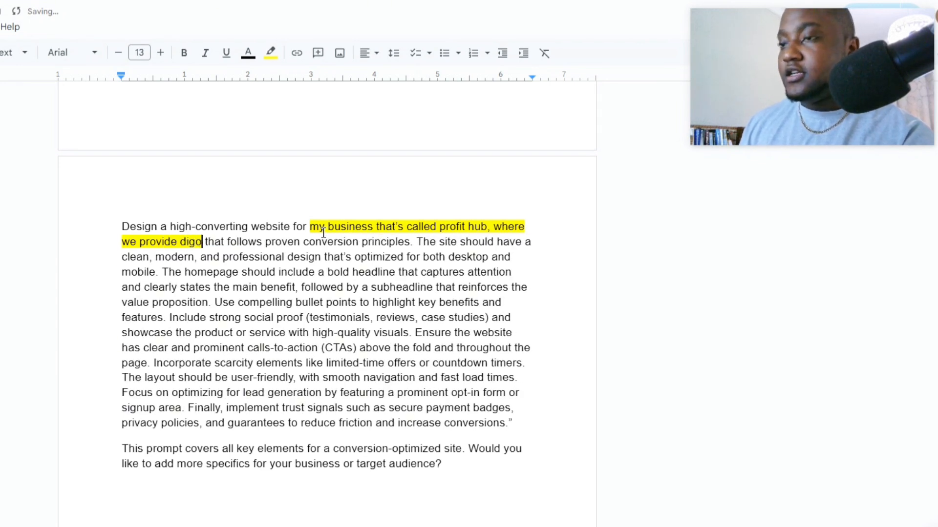
type("oducts, that ")
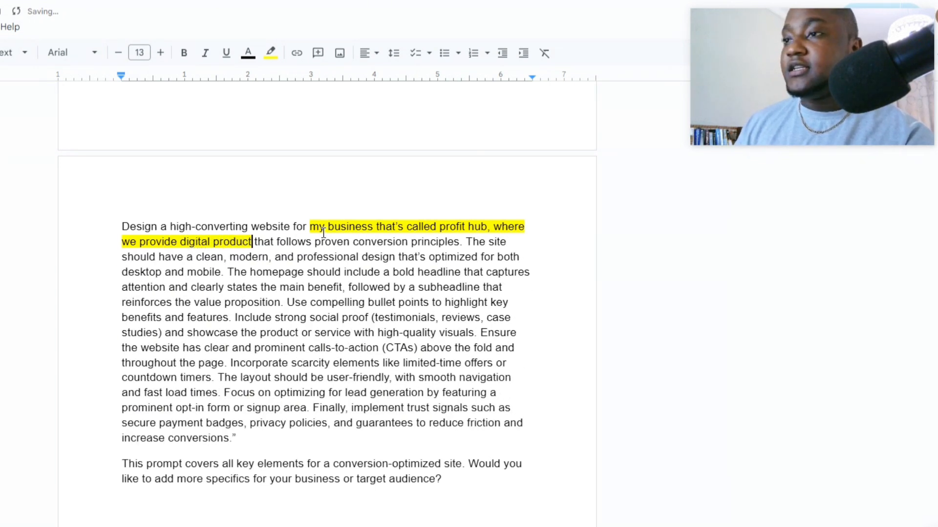
type("help ")
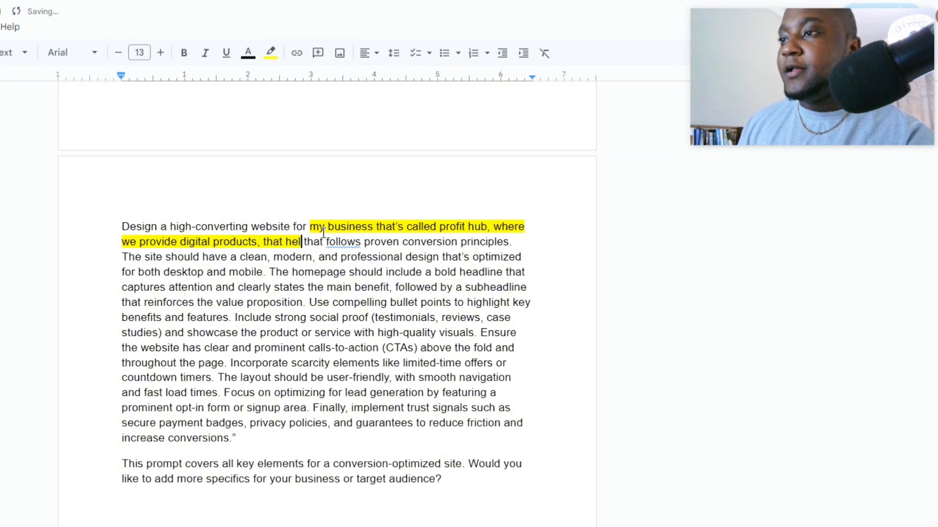
type("people to mak")
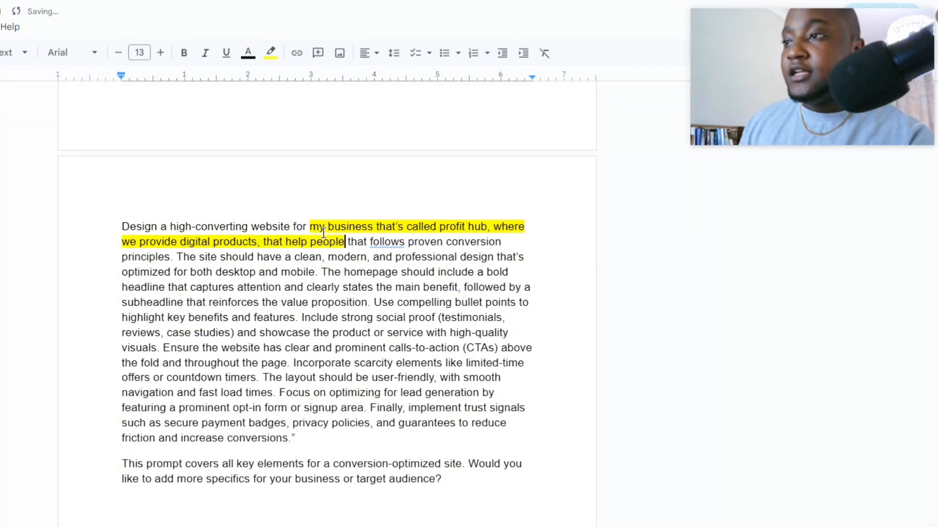
type("e  t")
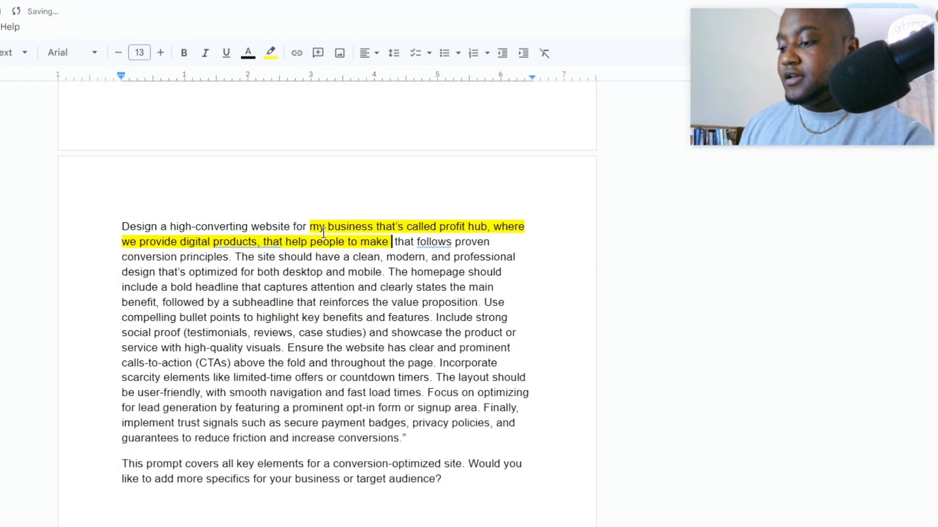
type("money onlin")
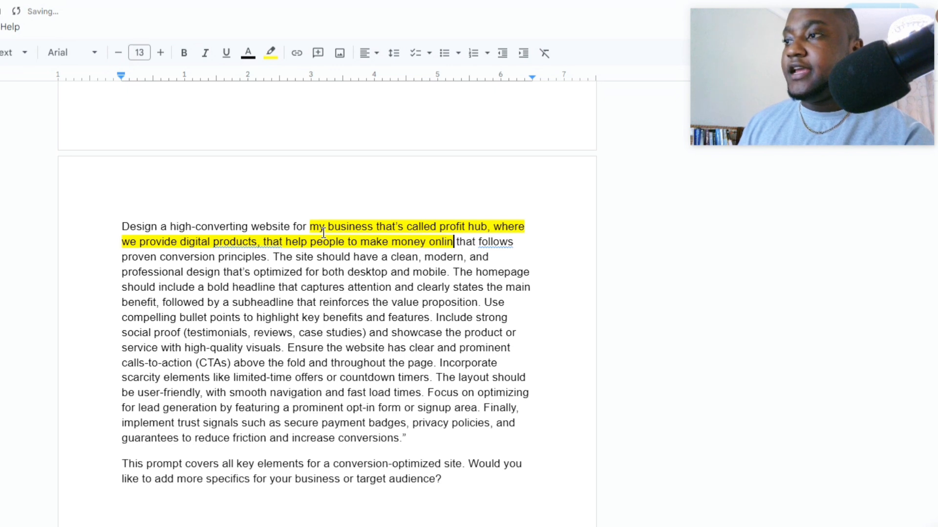
type("e, ad")
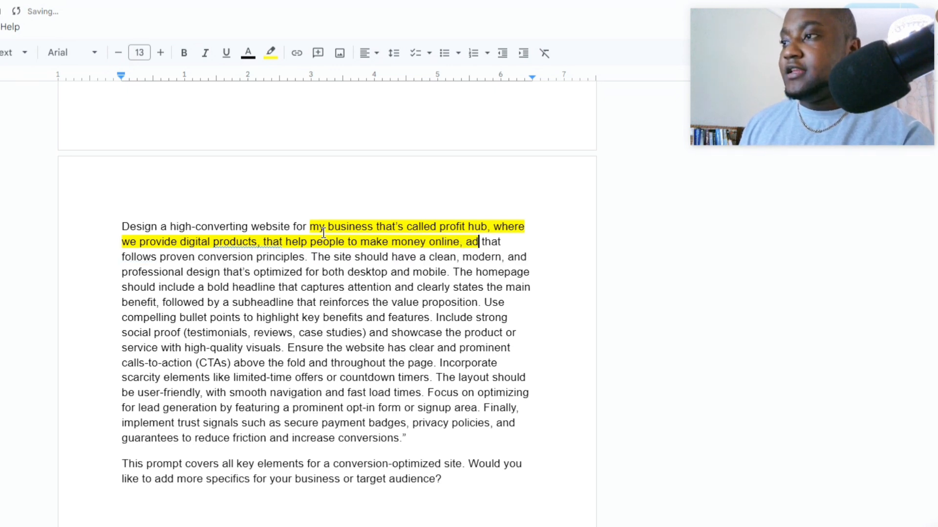
- Continue the insertion with "help people to make money online, and provide side income ideas"
key("BackSpace")
type("nd provide ")
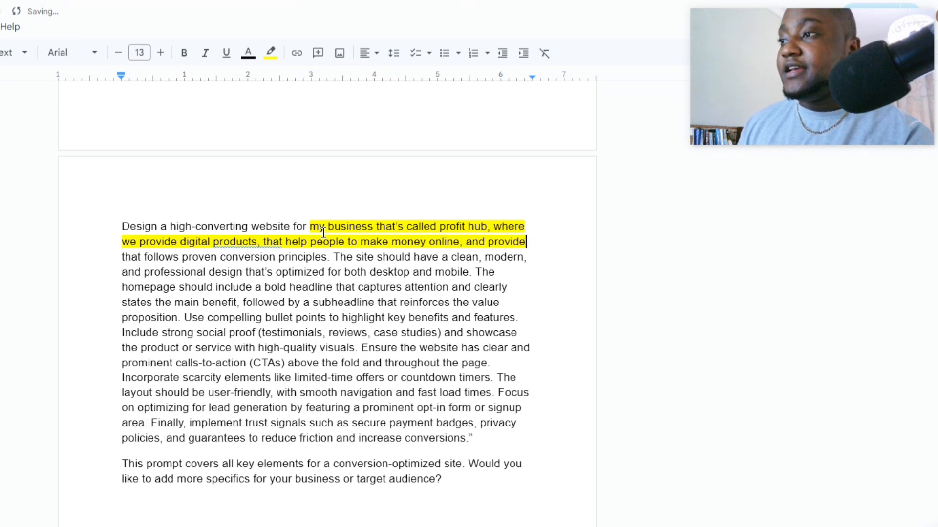
type("side income ")
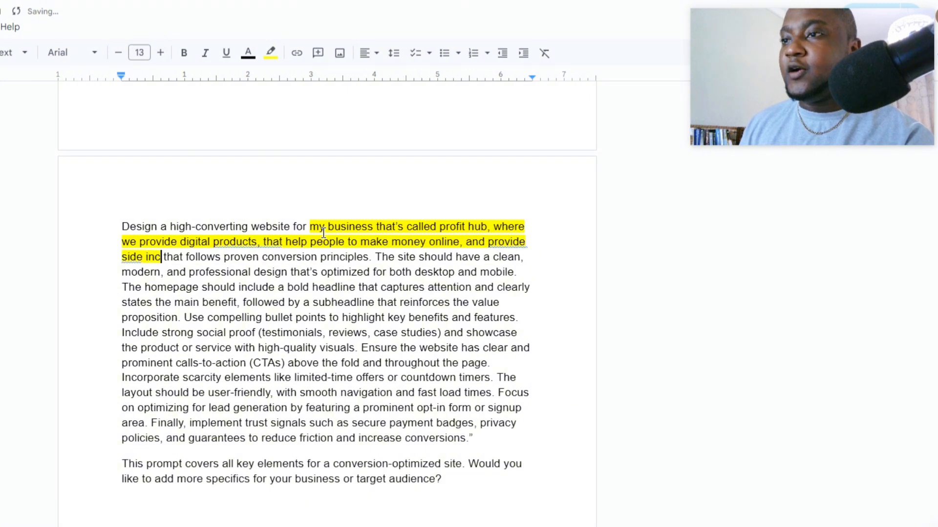
type("ideas")
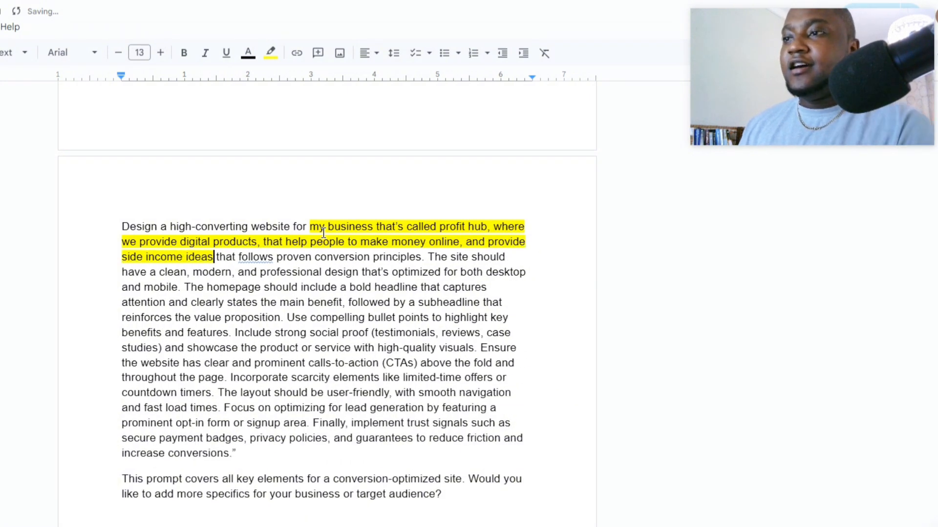
- Copy the whole prompt text and send it as a new message in ChatGPT
left_click_drag(123, 224, 473, 519)
key("ctrl+c")
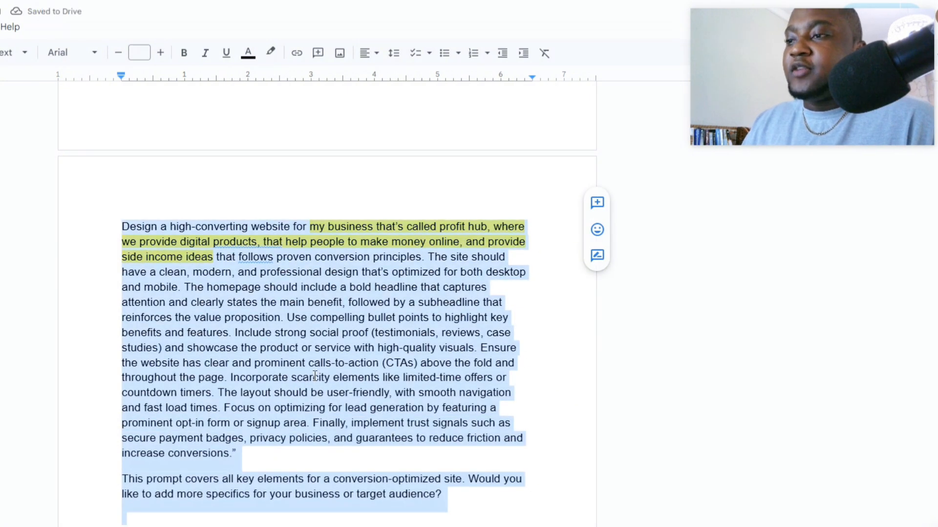
right_click(315, 293)
left_click(354, 68)
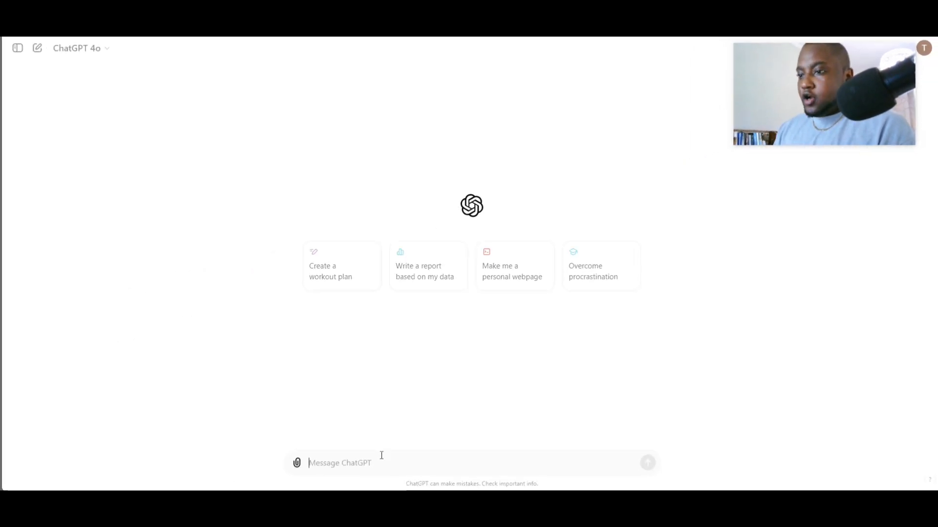
key("ctrl+v")
key("Return")
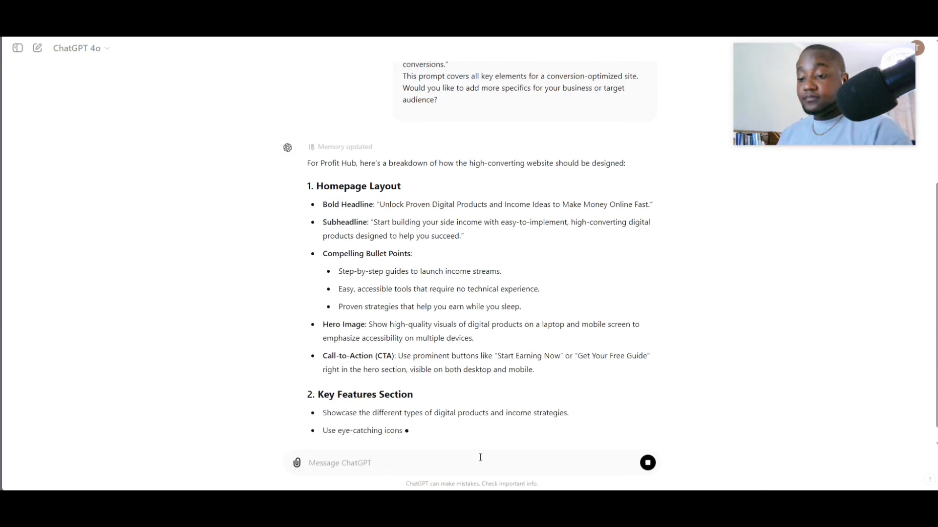
- Read through ChatGPT's response, highlighting the section headings of the design breakdown
scroll(609, 356, "up", 3)
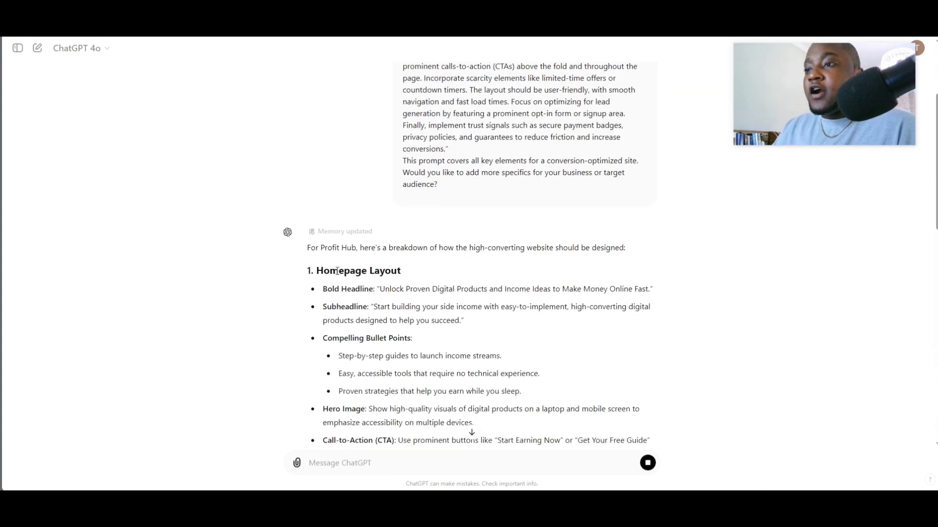
left_click_drag(327, 275, 439, 278)
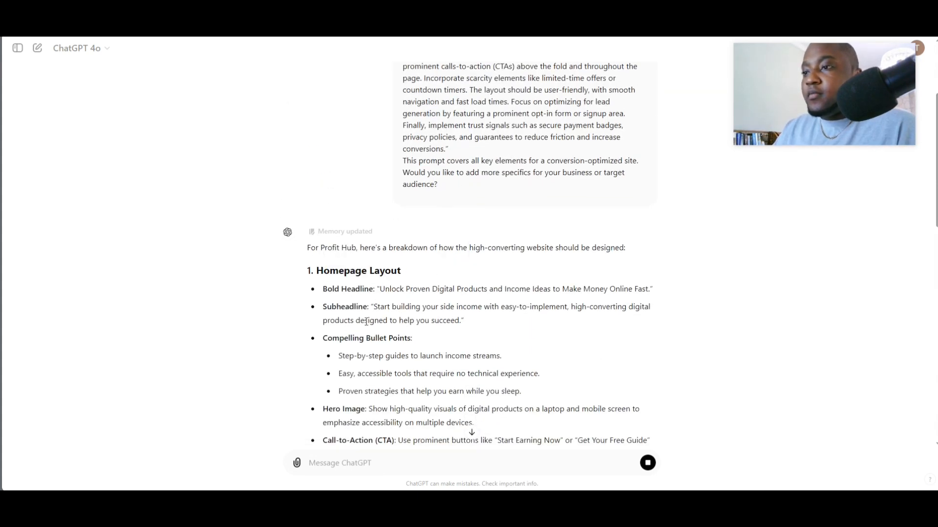
scroll(366, 322, "down", 4)
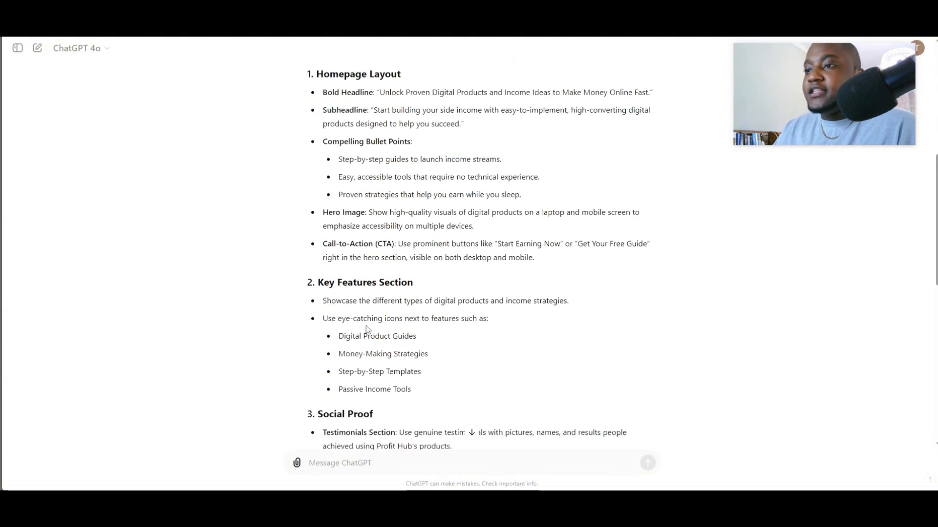
left_click_drag(314, 286, 323, 267)
scroll(383, 339, "down", 3)
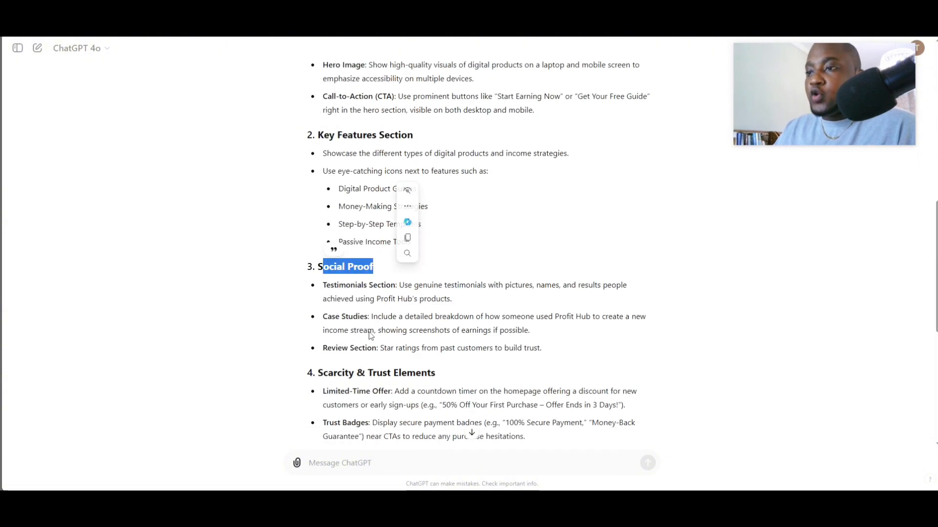
- Continue reading the remaining sections of ChatGPT's design breakdown down to its closing suggestion
scroll(346, 318, "down", 3)
mouse_move(332, 227)
left_mouse_down()
mouse_move(435, 225)
mouse_move(334, 233)
left_mouse_up()
scroll(435, 226, "down", 2)
scroll(374, 322, "down", 2)
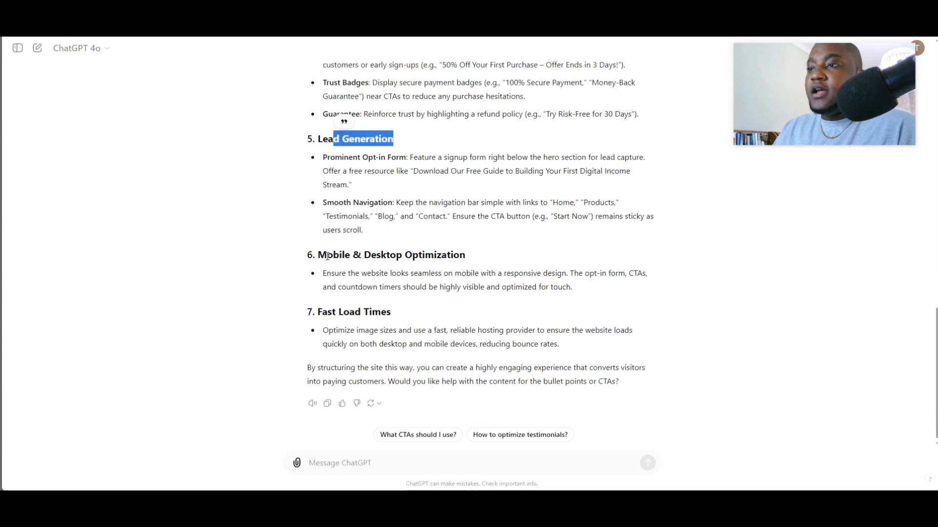
scroll(375, 329, "up", 13)
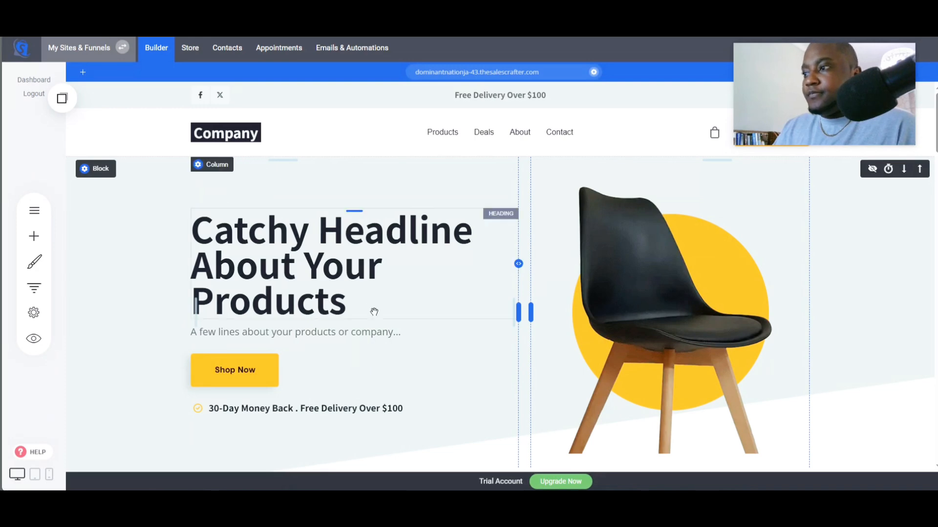
- Delete the template's hero block and insert a new empty block above the Best Sellers section
scroll(383, 318, "down", 3)
scroll(227, 261, "up", 3)
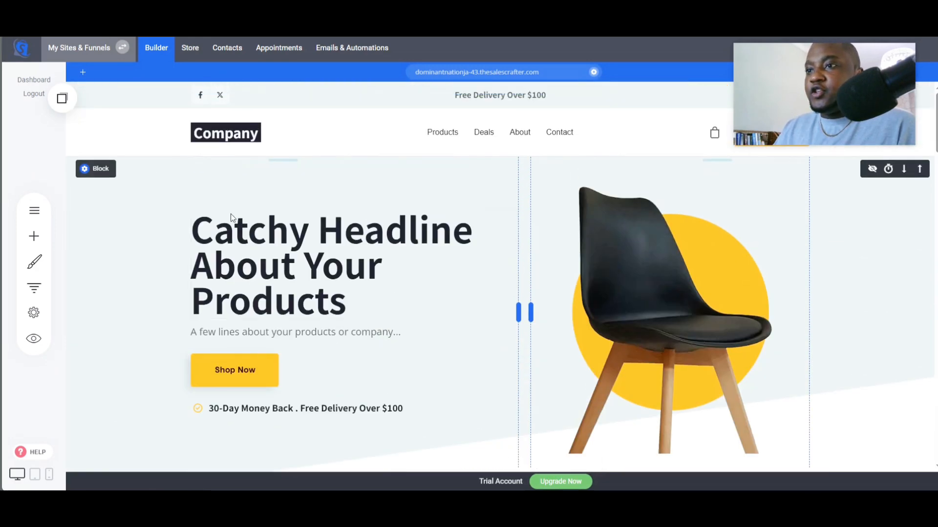
mouse_move(100, 168)
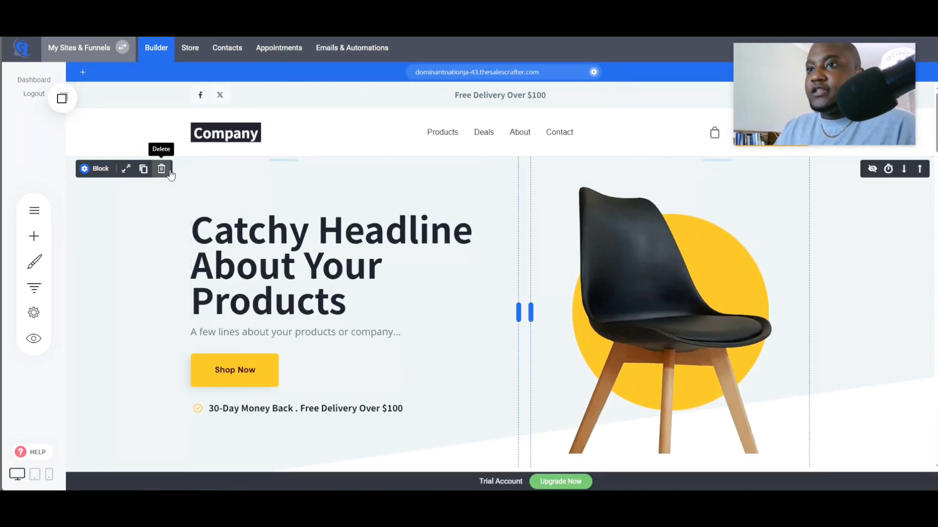
left_click(162, 169)
left_click(530, 244)
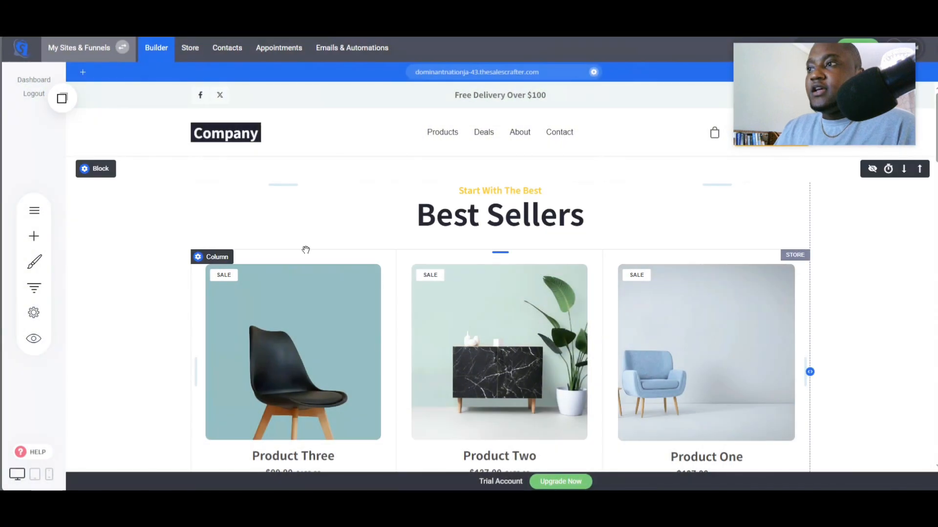
left_click(33, 236)
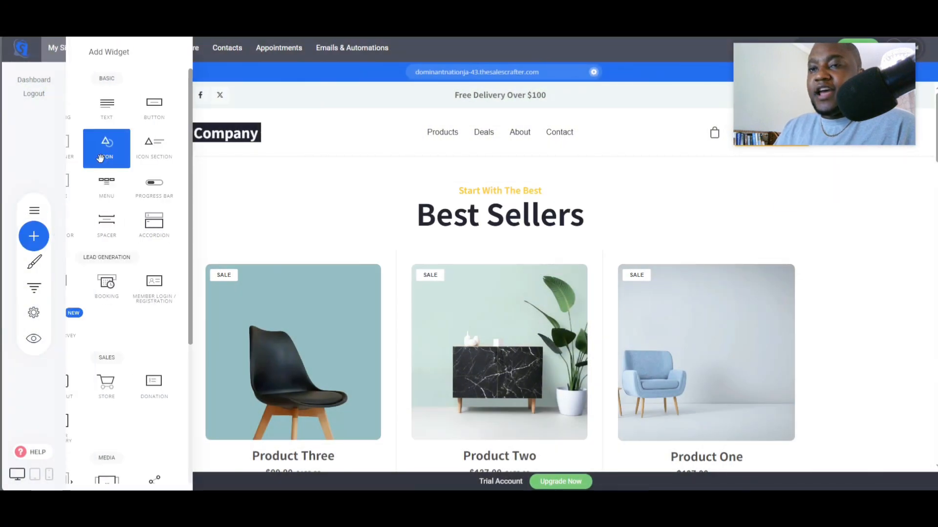
left_click_drag(99, 142, 441, 169)
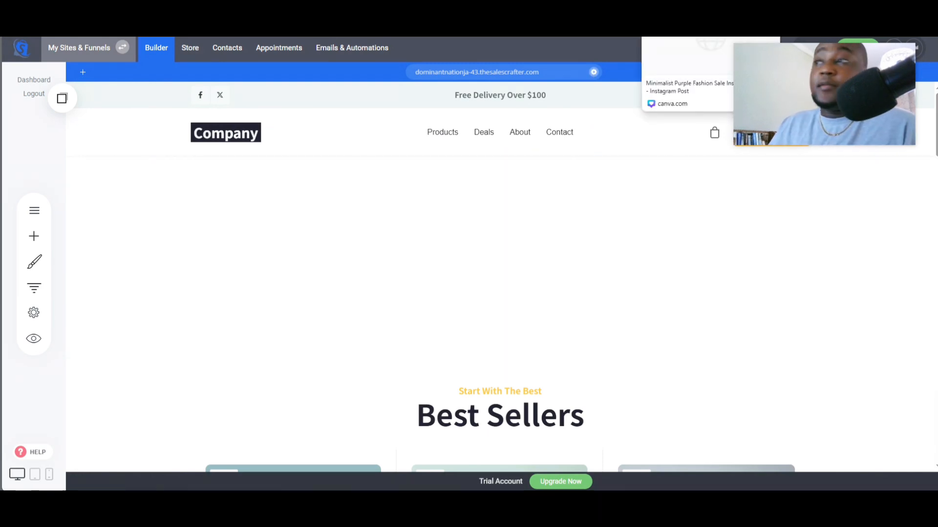
- Switch to Canva and start customizing the "Blog Banner for Website Content" template
left_click(588, 15)
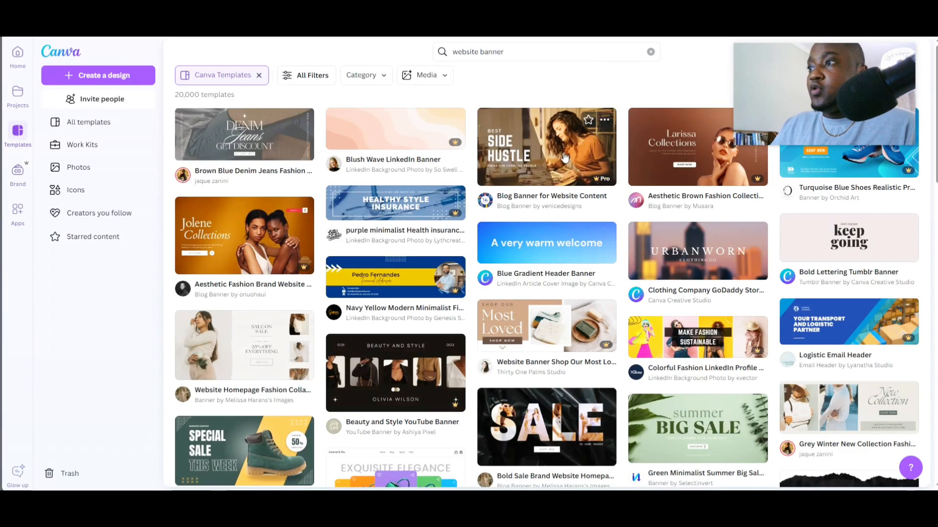
left_click(552, 174)
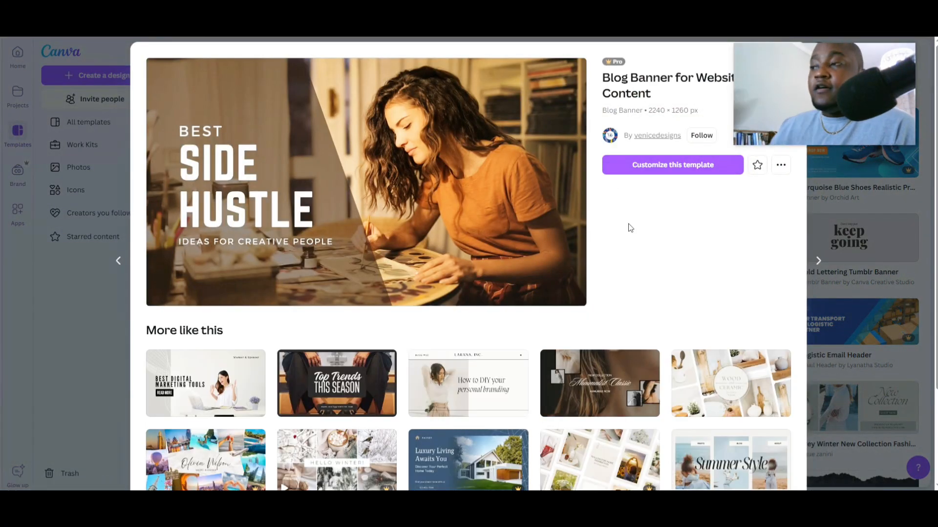
left_click(673, 165)
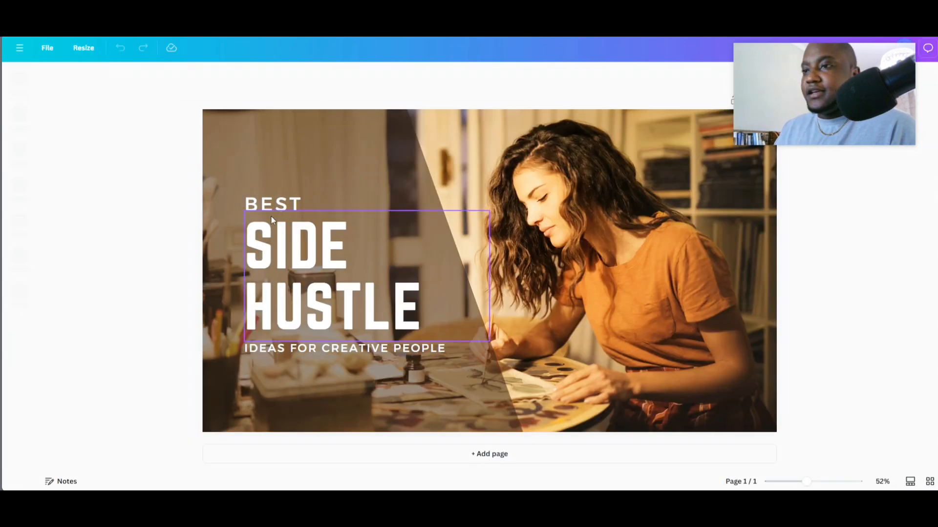
- Replace the banner's "BEST" text with "WELCOME TO PROFIT HUB" and widen its text box to one line
double_click(294, 207)
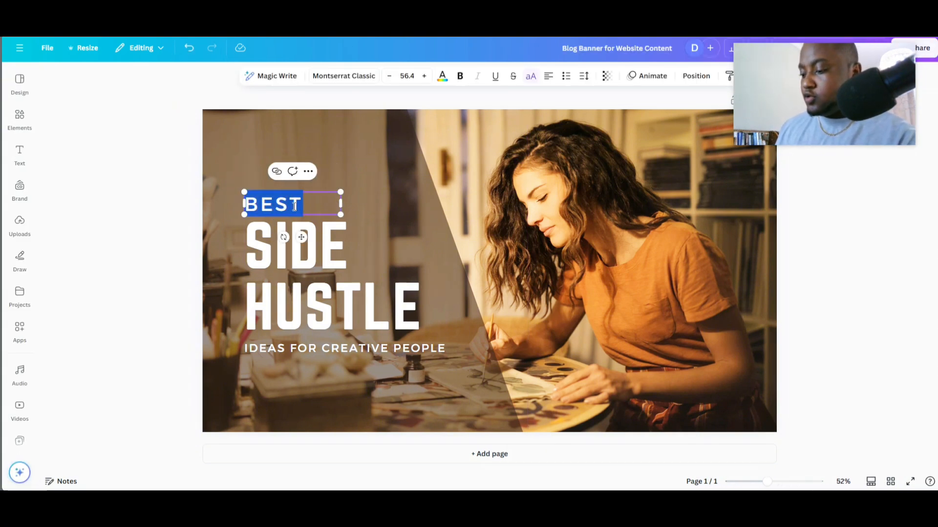
key("ctrl+v")
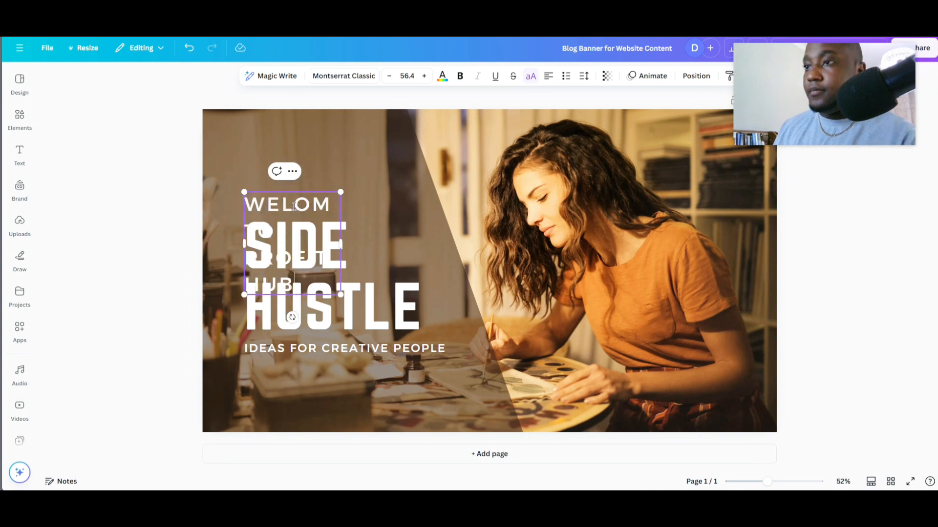
left_click_drag(341, 244, 445, 217)
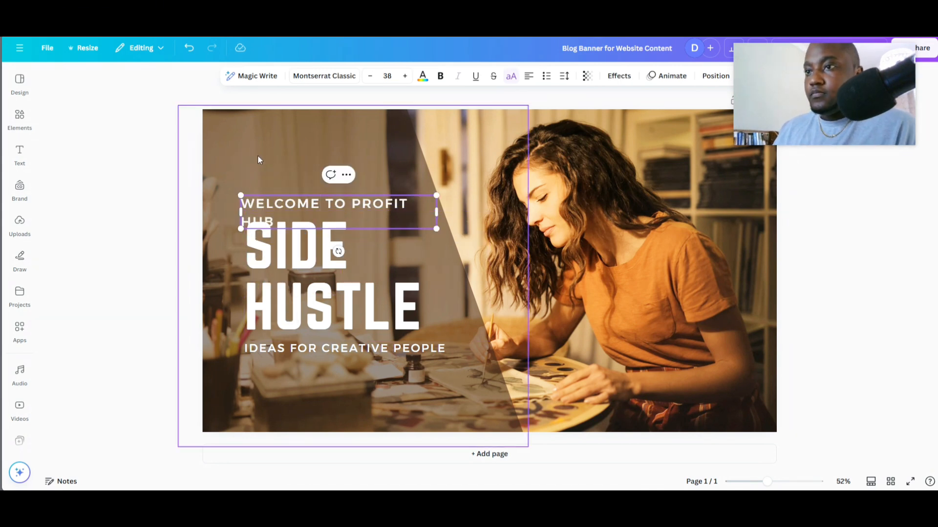
left_click(257, 157)
left_click_drag(334, 213, 317, 199)
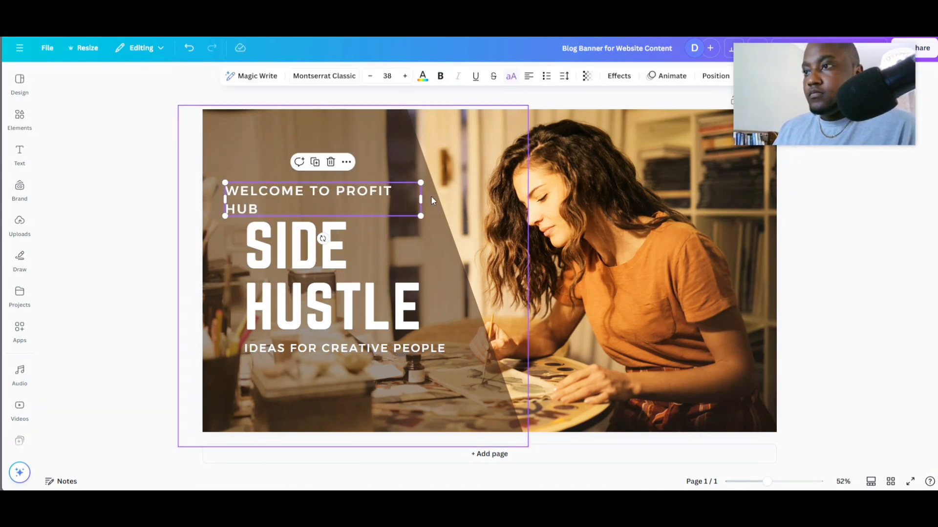
left_click_drag(420, 199, 443, 200)
left_click_drag(387, 190, 401, 210)
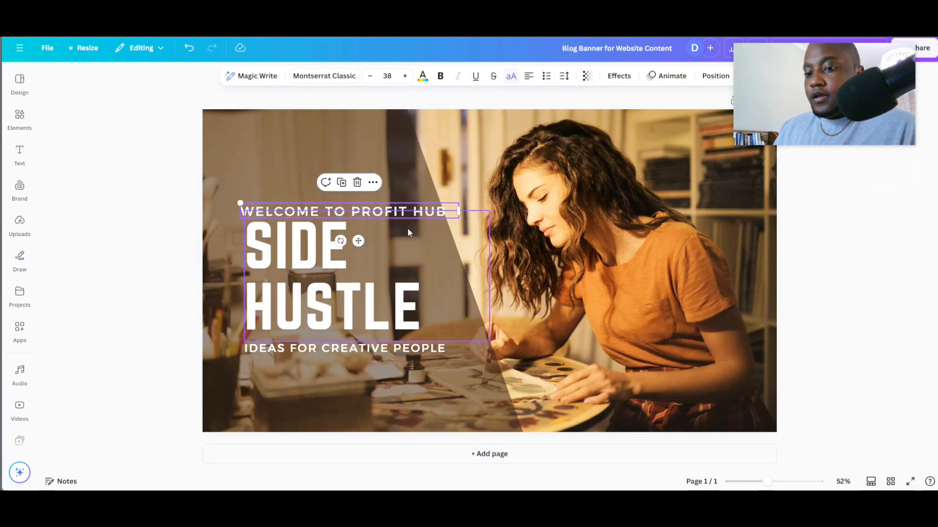
left_click(816, 262)
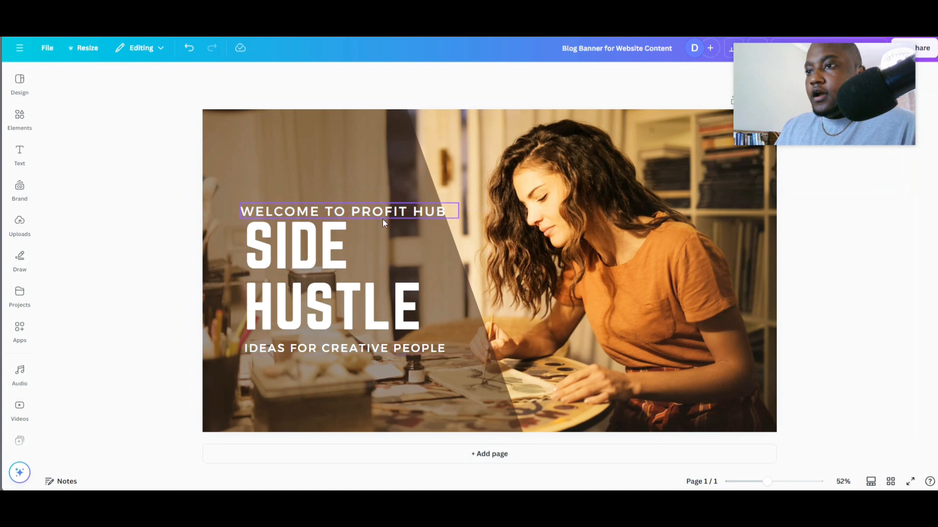
- Download the edited banner design as a PNG file
left_click(367, 210)
left_click_drag(832, 105, 863, 207)
left_click(916, 52)
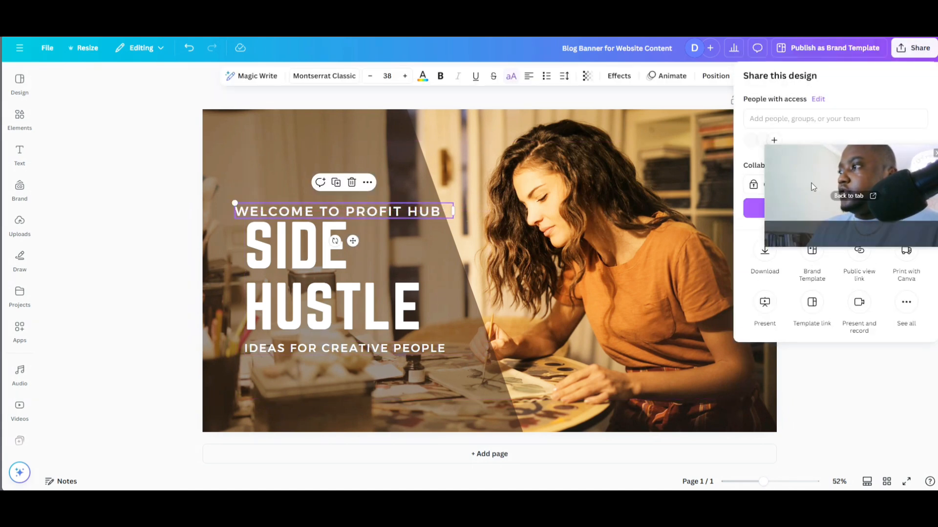
left_click_drag(812, 186, 140, 169)
left_click(755, 258)
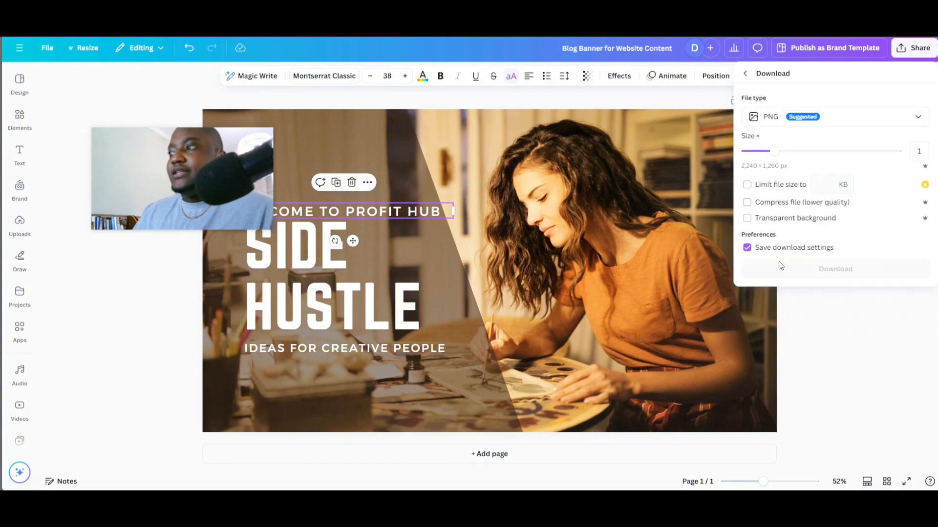
left_click(795, 266)
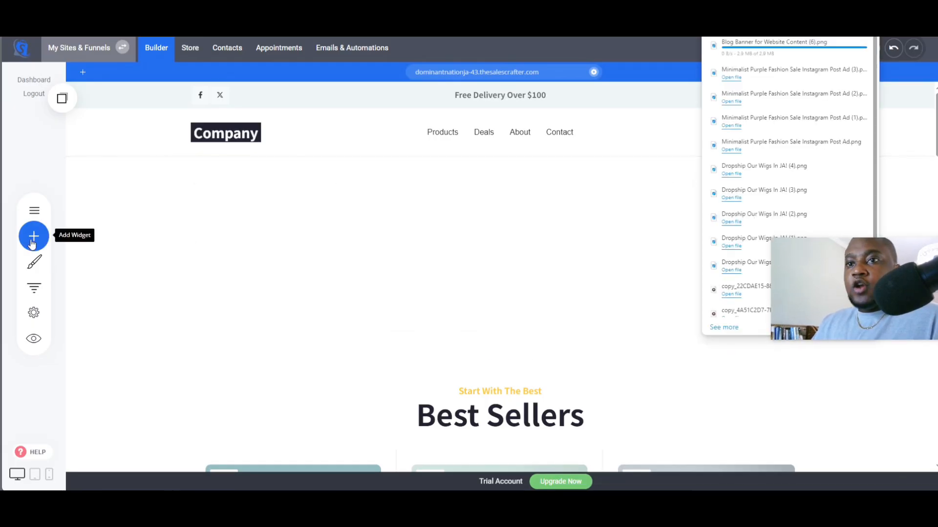
- Add an image widget to the new block and upload the downloaded Canva banner into it
left_click(32, 237)
left_click_drag(88, 183, 464, 195)
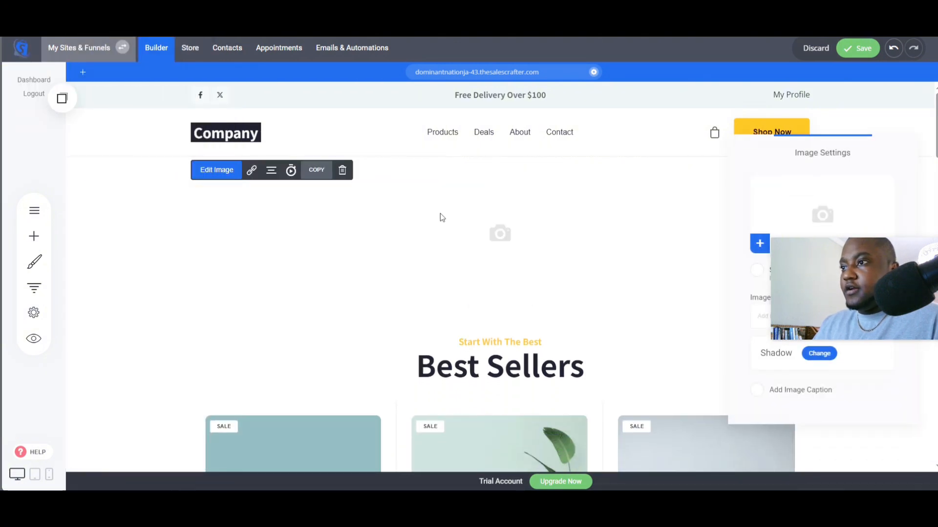
left_click(798, 226)
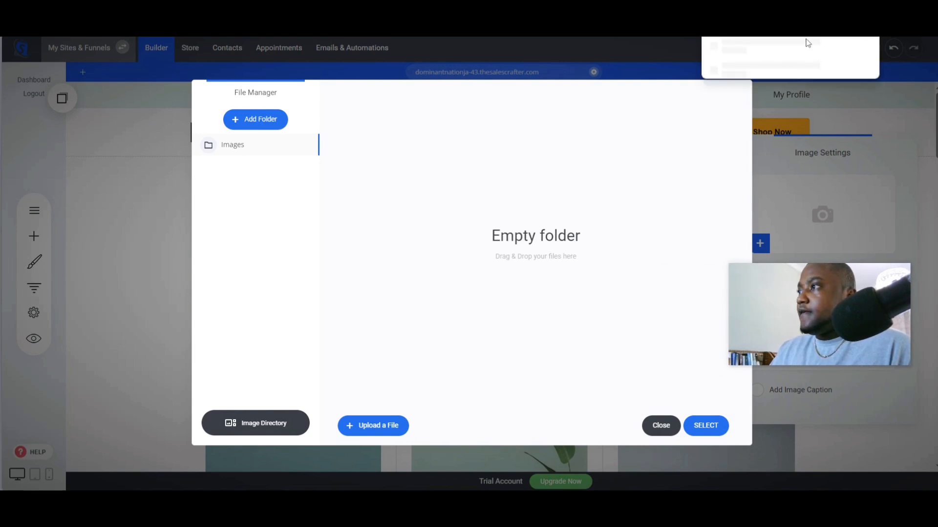
left_click_drag(595, 110, 649, 174)
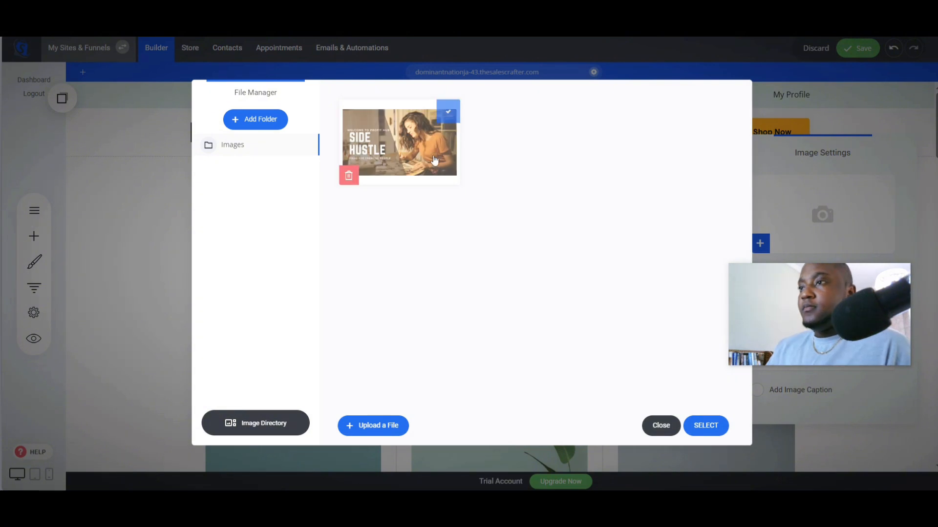
left_click(713, 426)
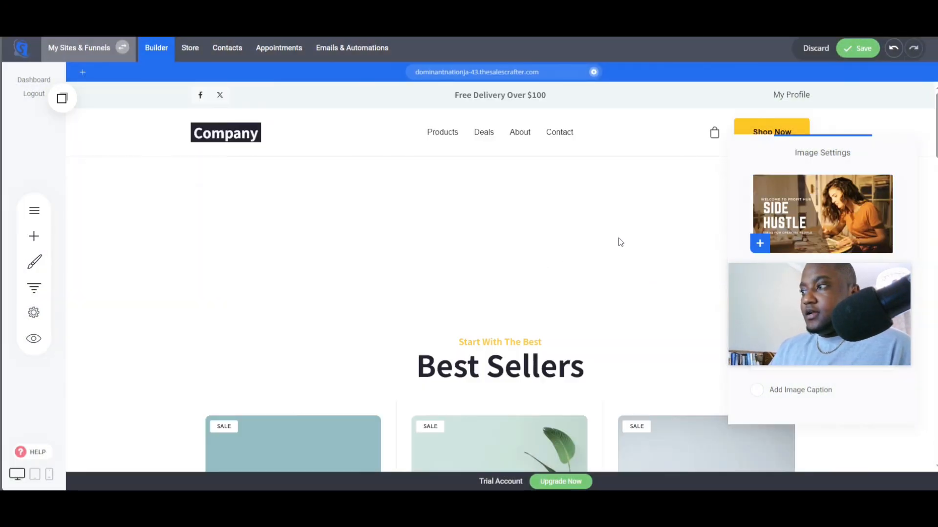
left_click(639, 239)
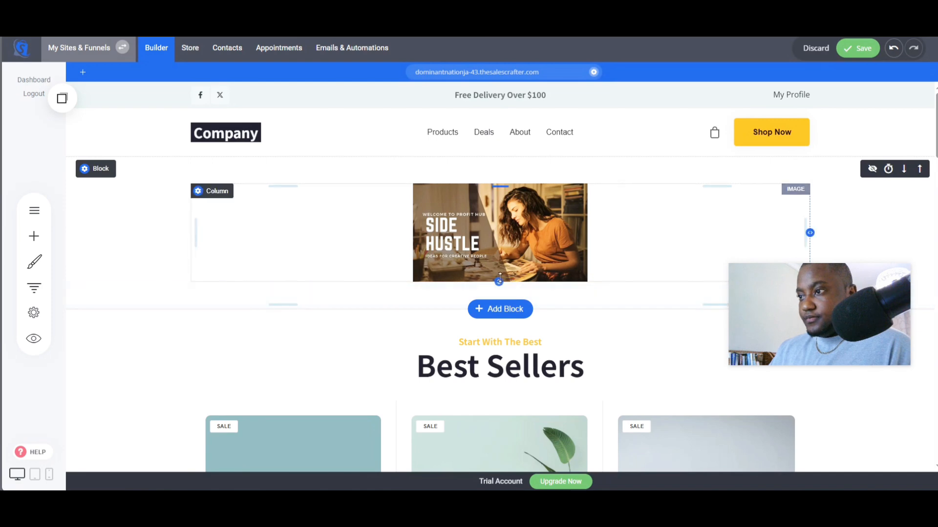
- Enlarge the banner image and set its block's container width to Full-Width
left_click_drag(499, 282, 494, 487)
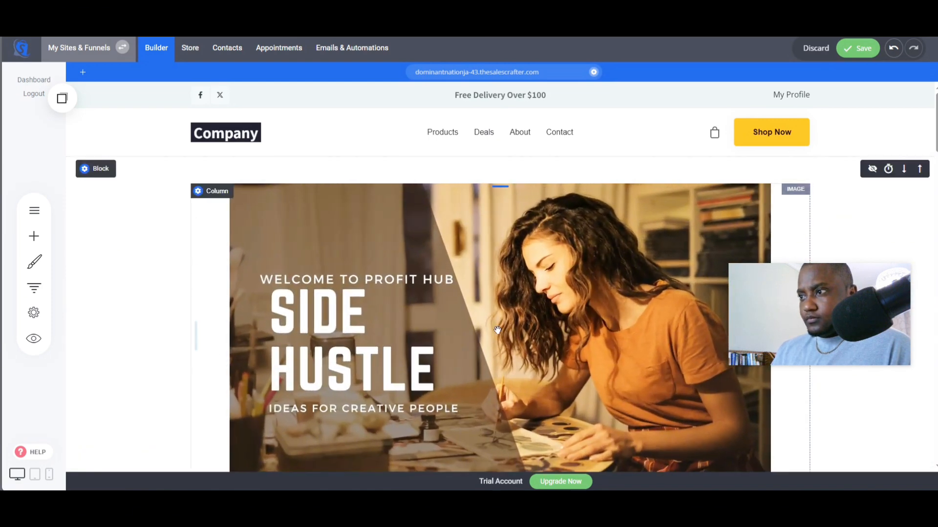
scroll(497, 322, "down", 2)
scroll(303, 186, "up", 2)
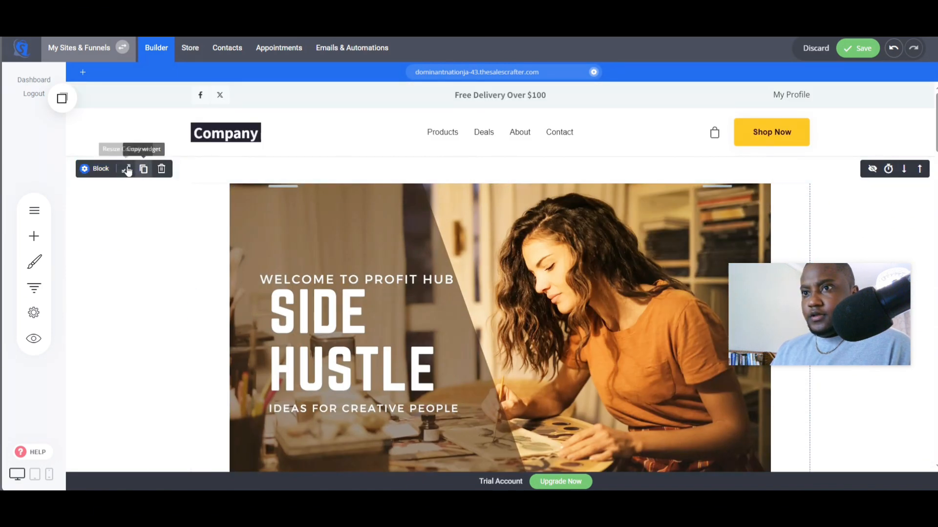
left_click(128, 169)
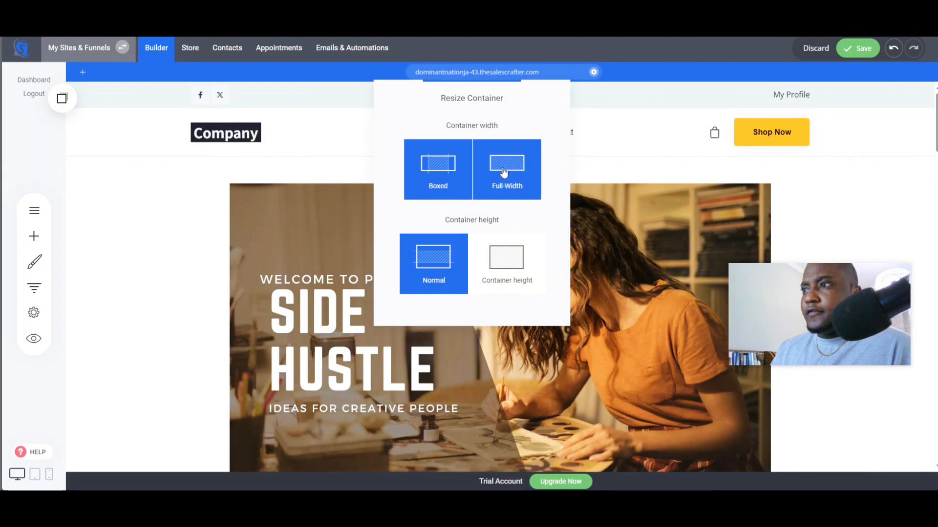
left_click(528, 184)
left_click(716, 292)
left_click_drag(642, 169, 641, 140)
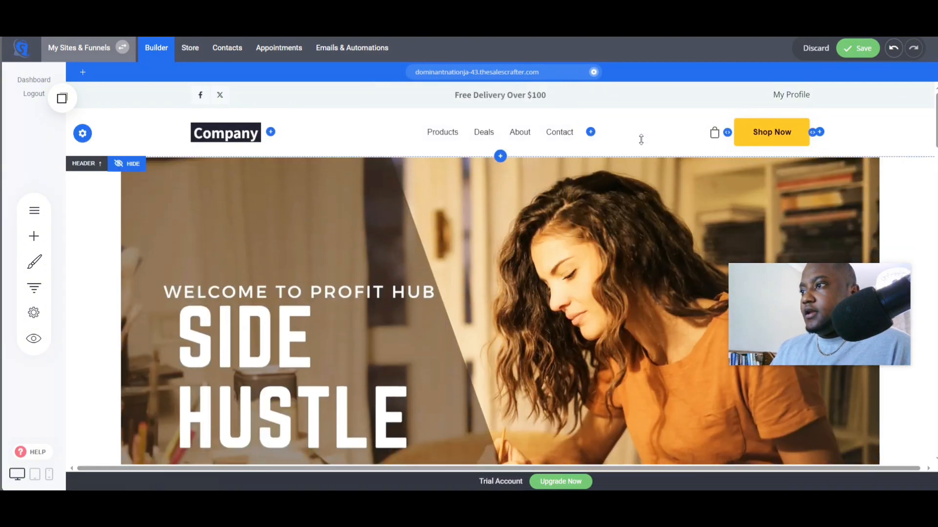
- Stretch the banner image taller so it fills the hero area
scroll(262, 377, "down", 3)
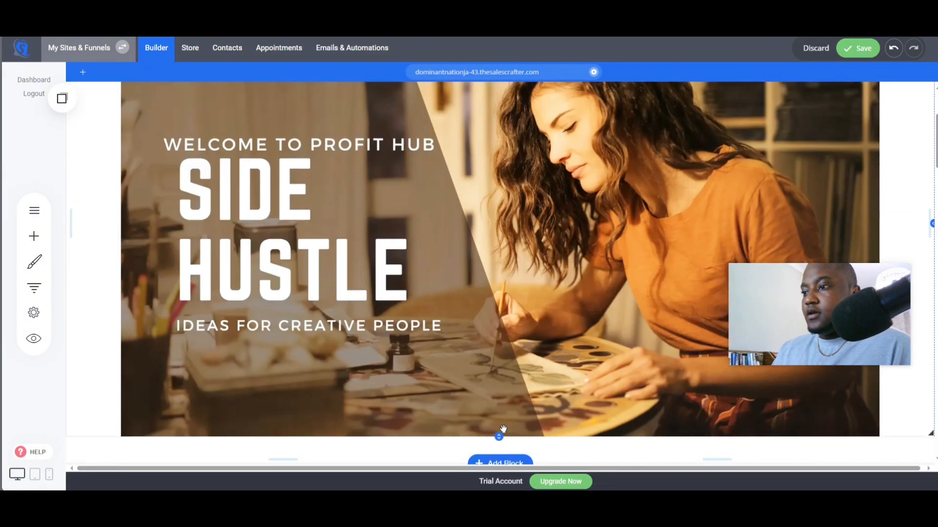
left_click_drag(498, 436, 498, 499)
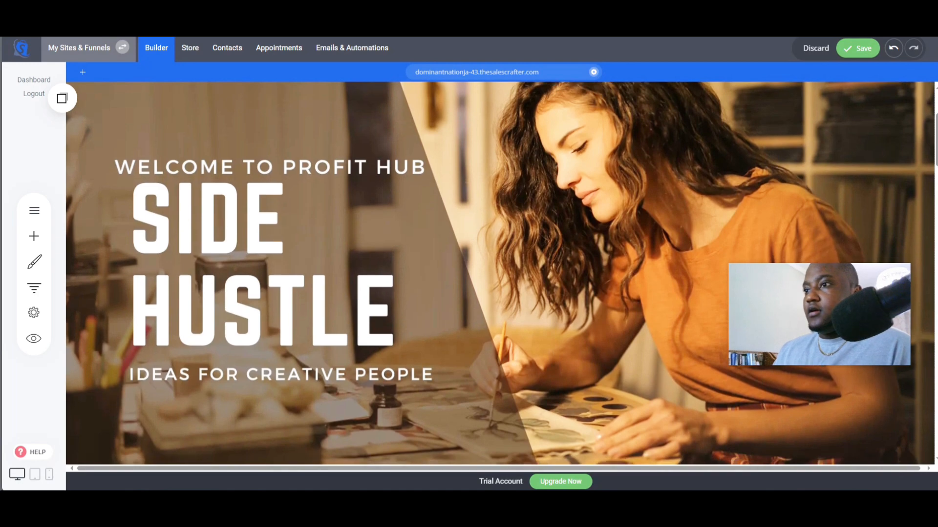
scroll(526, 449, "up", 3)
scroll(532, 403, "down", 3)
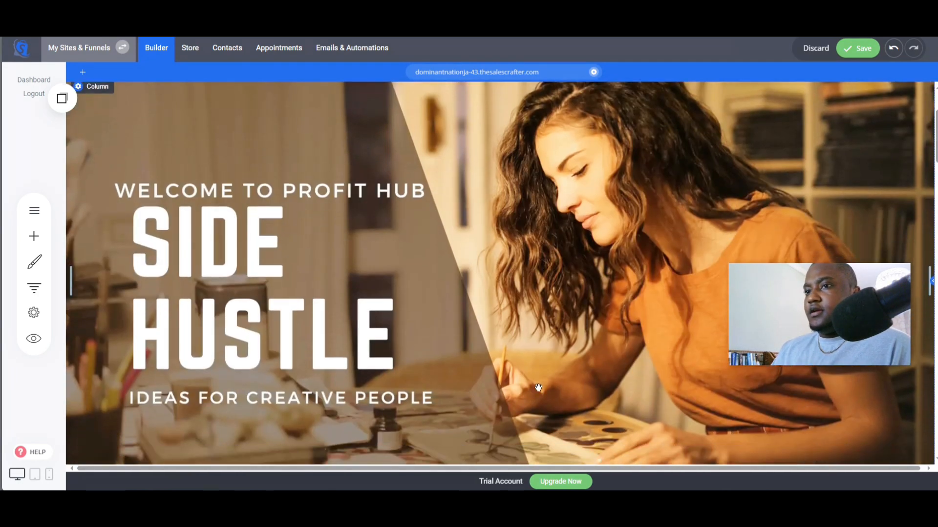
scroll(538, 388, "up", 2)
scroll(539, 386, "down", 3)
scroll(538, 383, "up", 4)
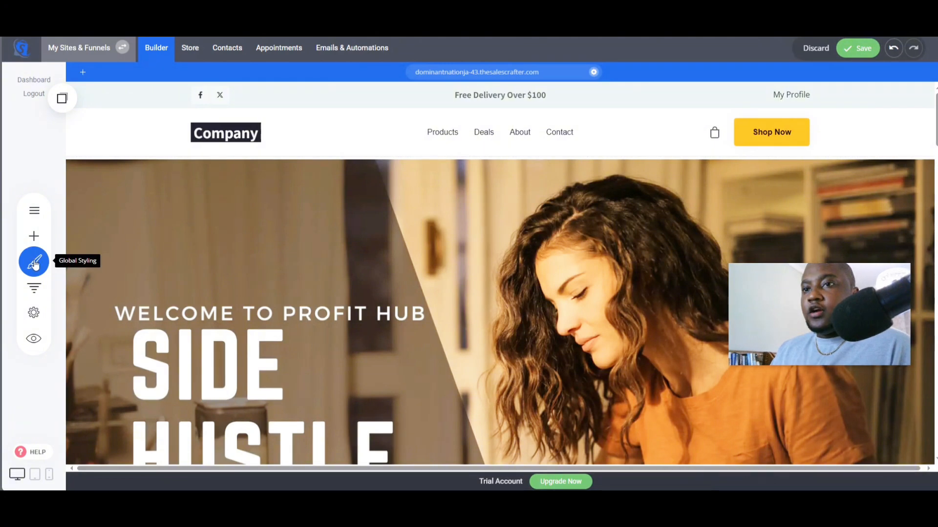
scroll(309, 310, "down", 10)
scroll(309, 310, "up", 10)
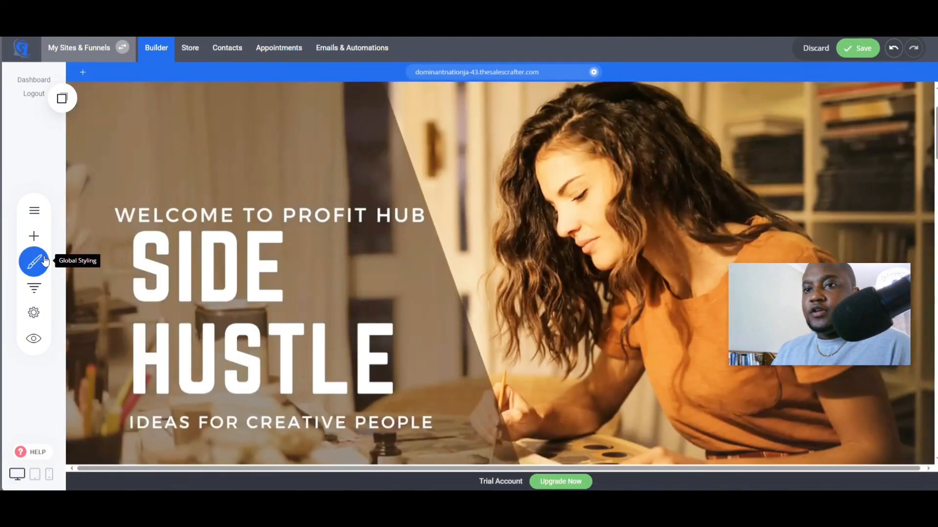
- Set the global primary color to a dark brown (#664203) in the color palette and save the global style changes
left_click(34, 261)
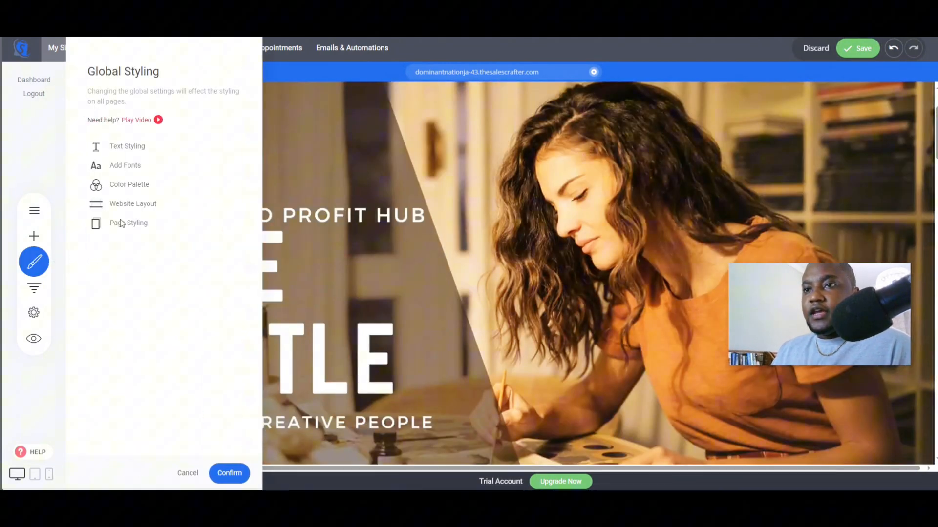
left_click(127, 190)
left_click(98, 177)
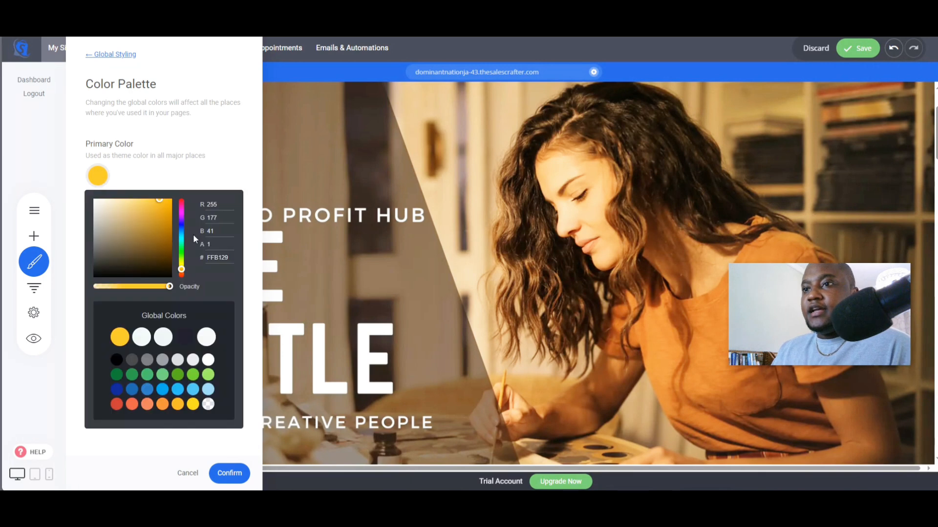
left_click(166, 242)
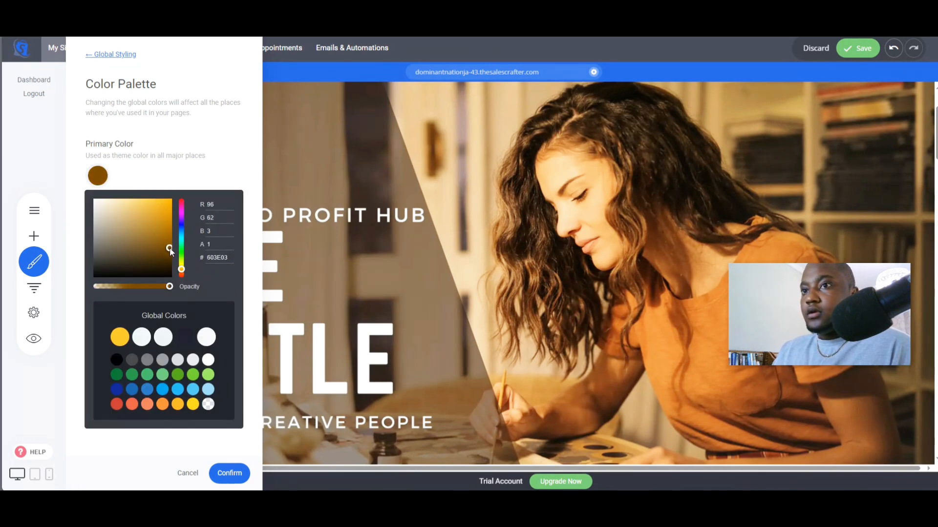
left_click(332, 187)
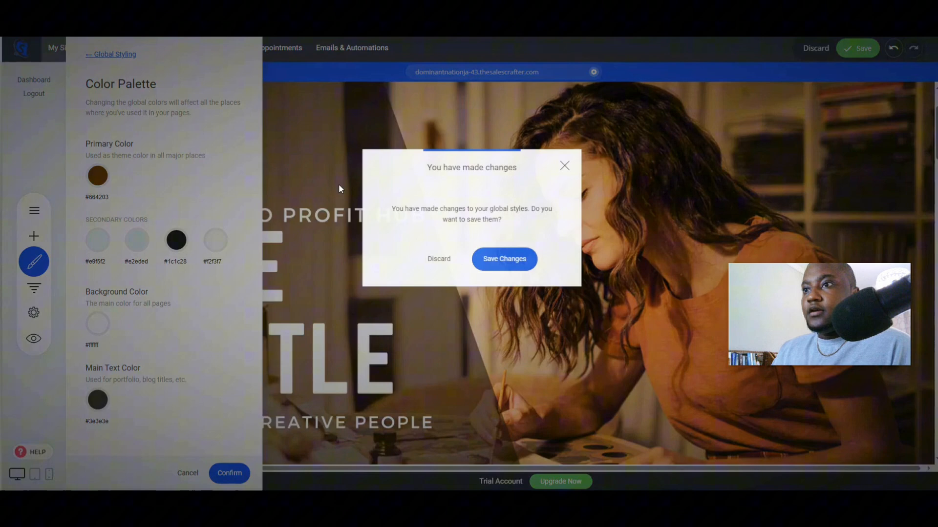
left_click(510, 259)
- Change the header Shop Now button's text color to white, then save the page
scroll(486, 305, "down", 3)
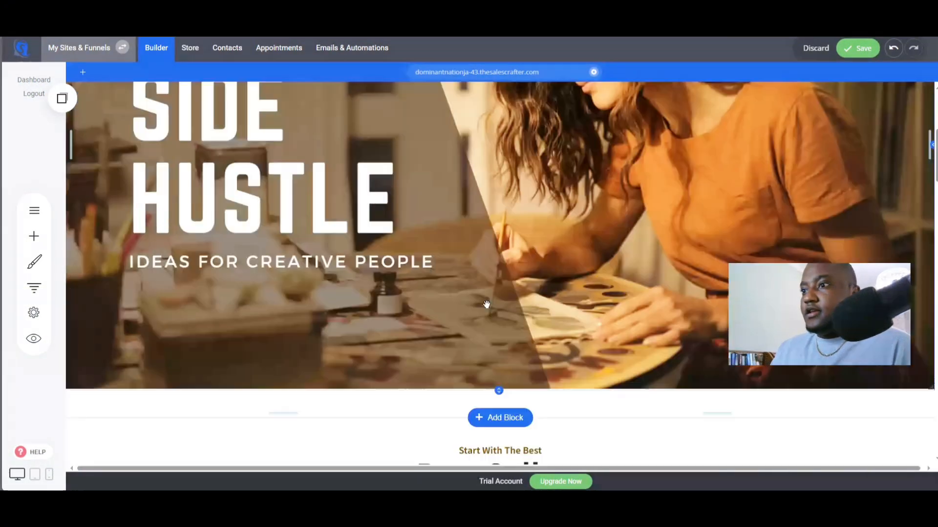
scroll(487, 305, "down", 6)
scroll(494, 308, "up", 10)
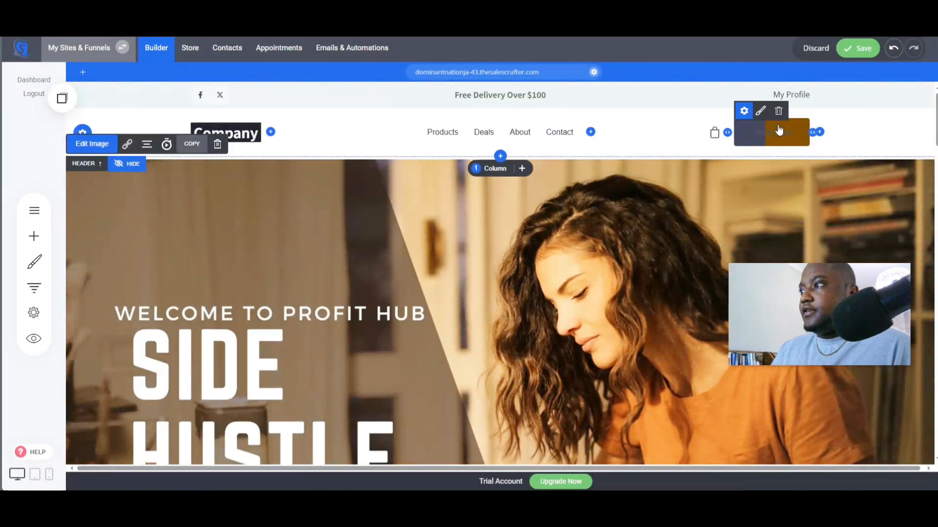
left_click(760, 111)
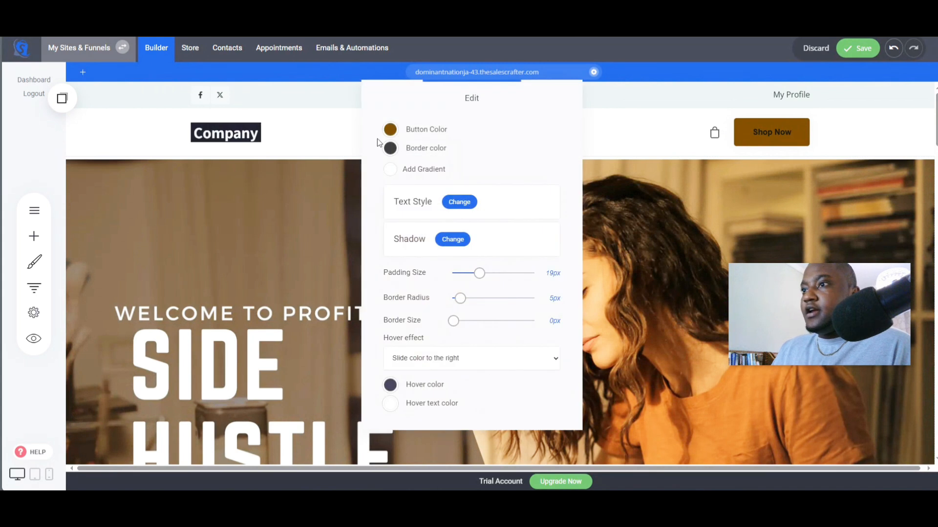
left_click(459, 202)
left_click(512, 152)
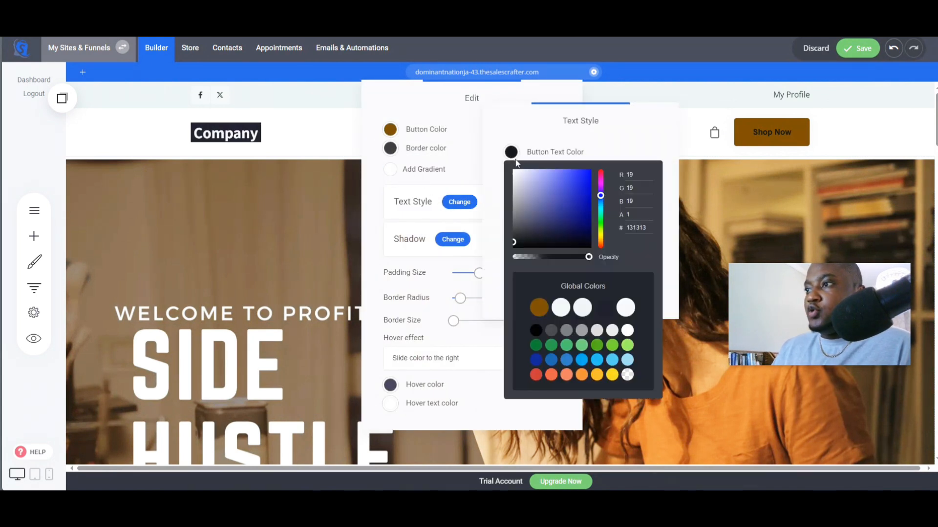
left_click(627, 330)
left_click(325, 164)
left_click(326, 171)
left_click(328, 203)
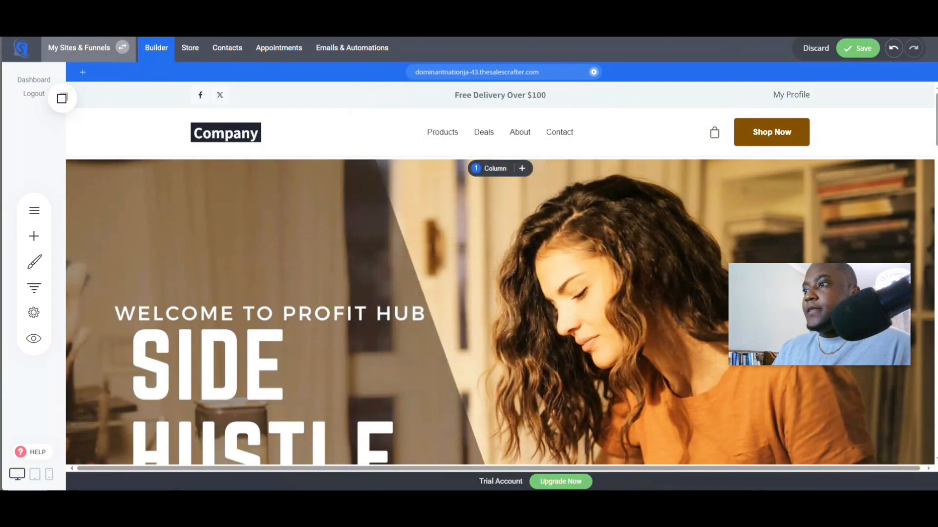
left_click(852, 49)
- Preview the page and scroll through the hero banner area
left_click(34, 338)
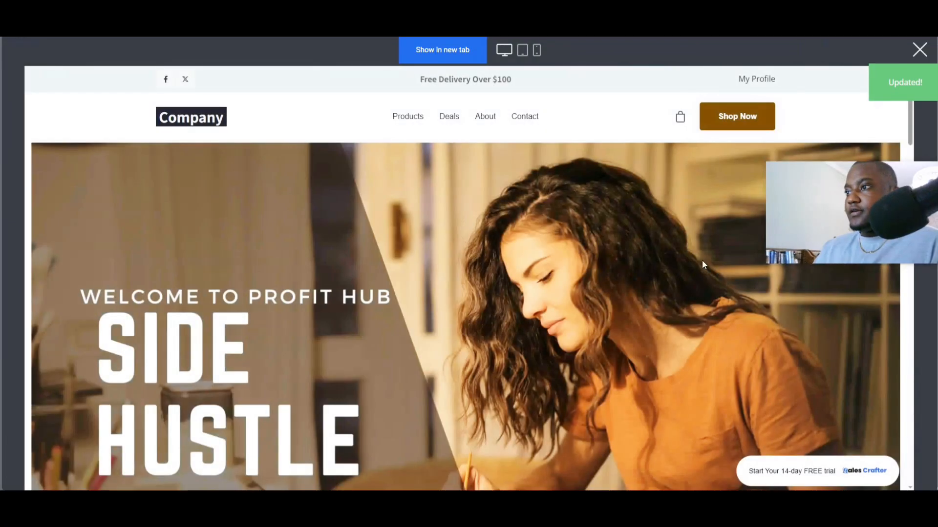
scroll(671, 224, "down", 4)
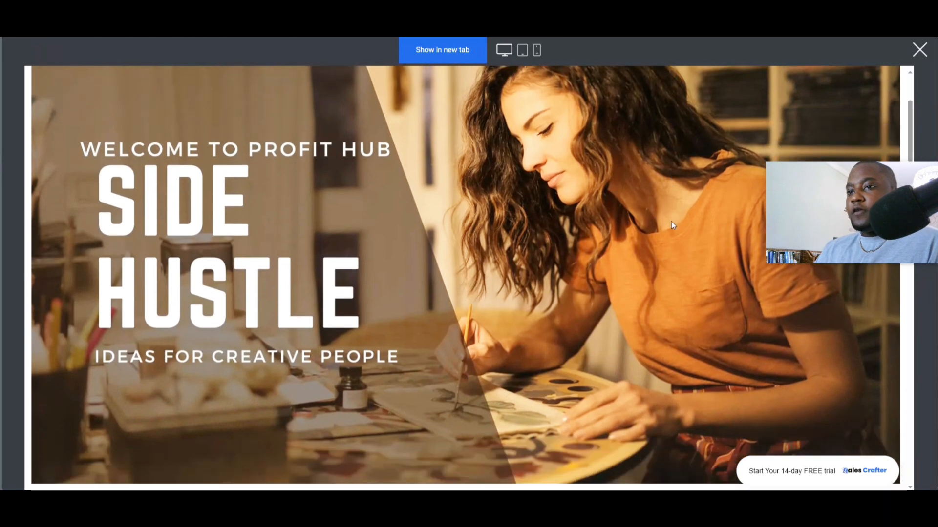
scroll(393, 313, "up", 4)
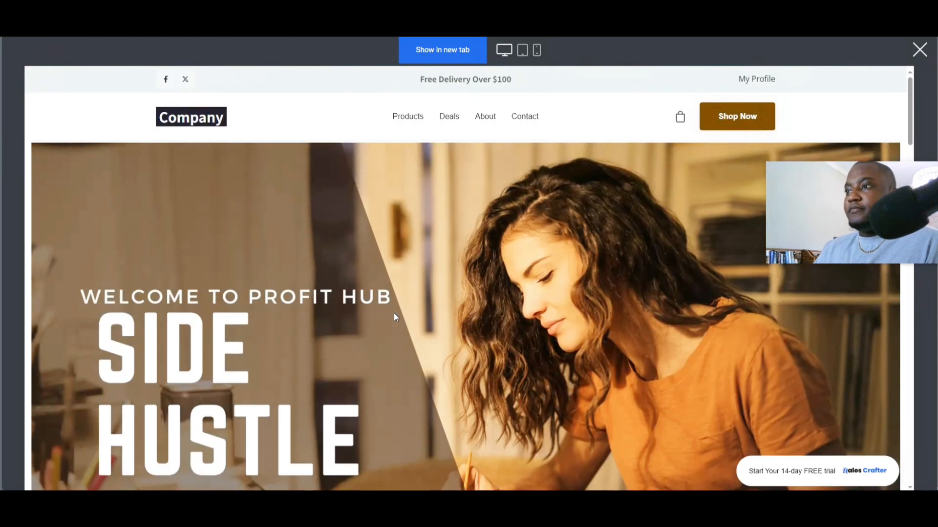
left_click(919, 50)
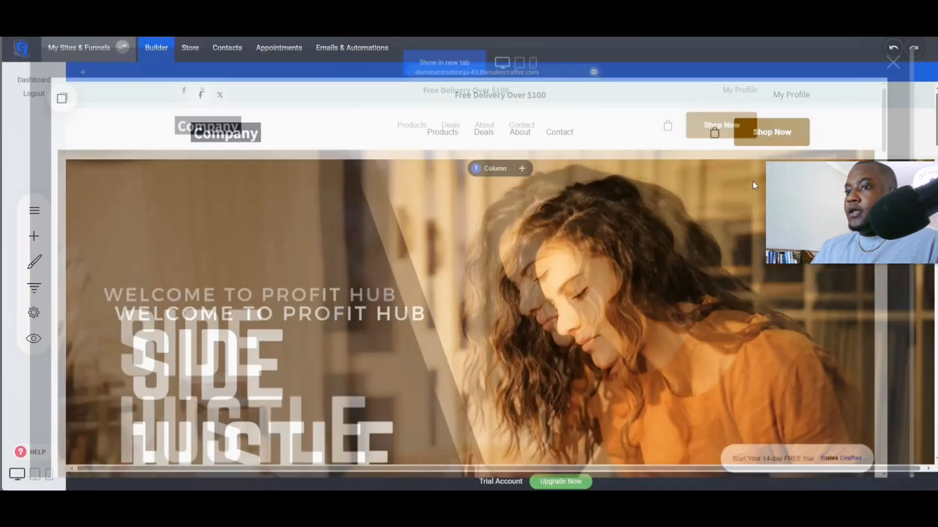
- Add a container block below the hero banner and place a button widget inside it
scroll(522, 262, "down", 6)
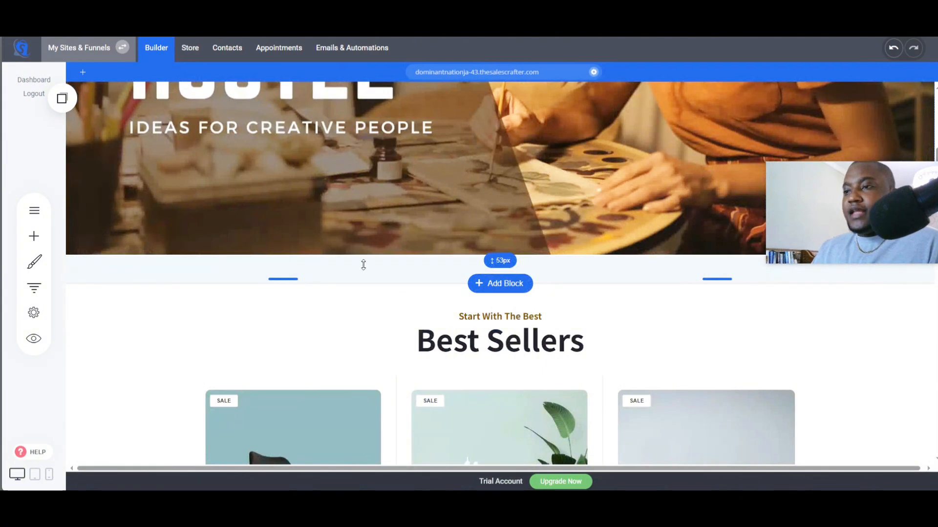
left_click(34, 237)
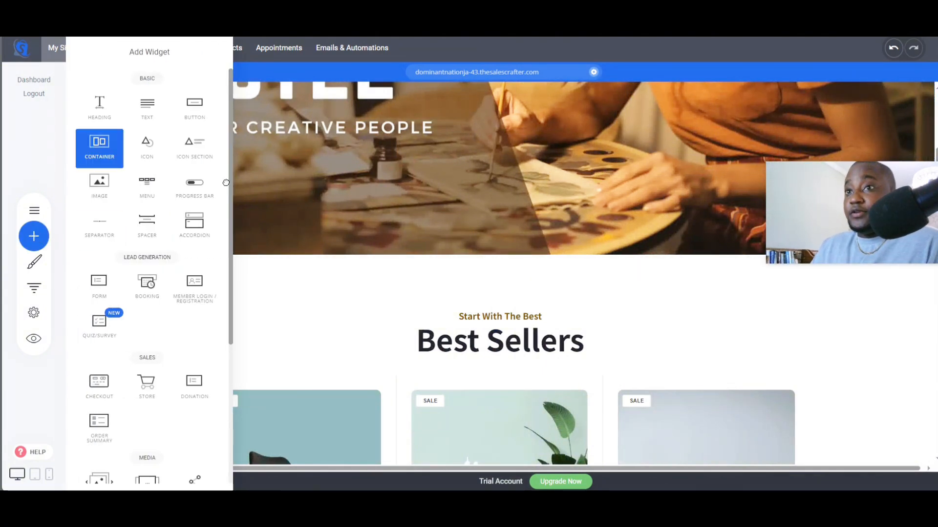
left_click_drag(99, 145, 414, 270)
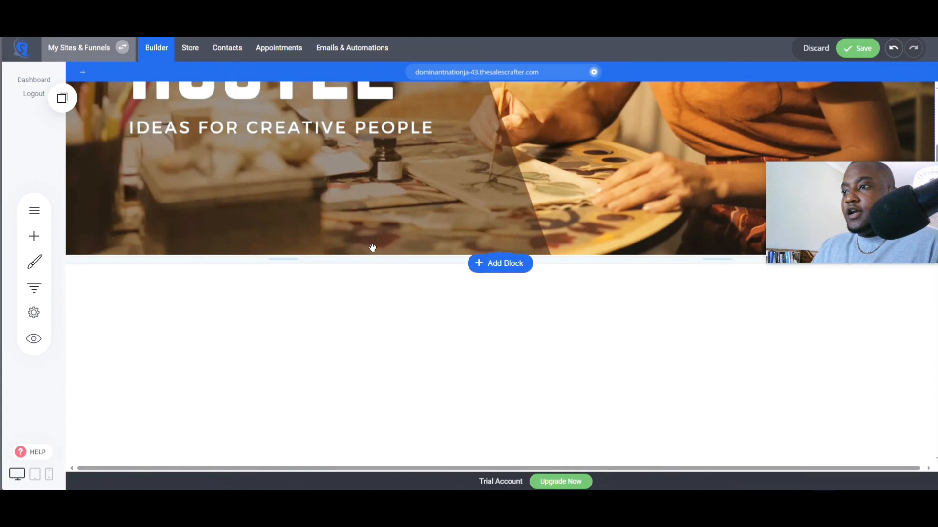
left_click(33, 237)
left_click_drag(190, 104, 518, 344)
- Set the new button's text to "Shop All Our Products"
triple_click(764, 301)
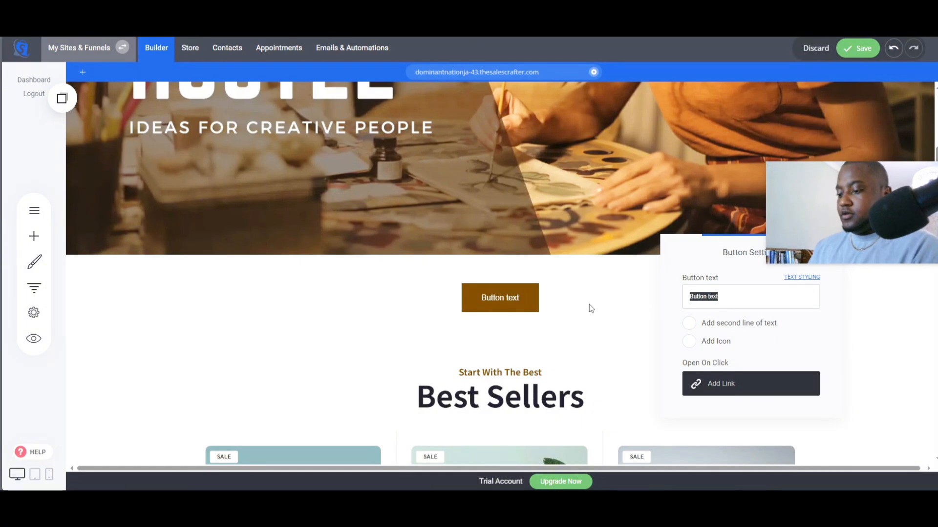
type("SHOP")
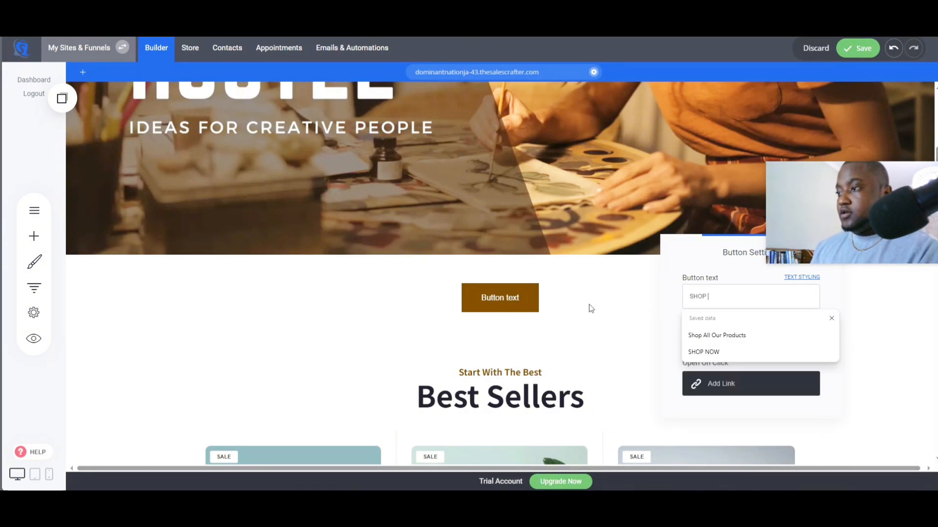
type(" NOW")
key("BackSpace")
key("BackSpace")
key("BackSpace")
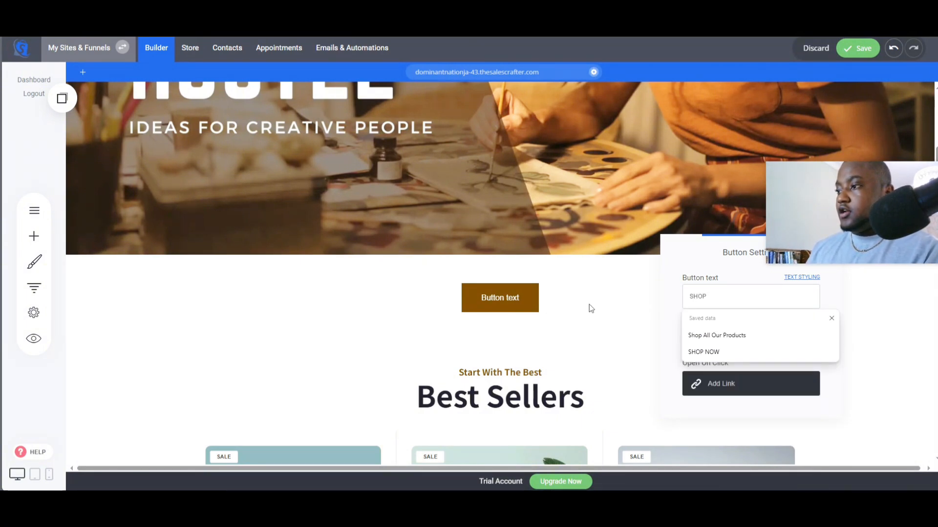
left_click(723, 335)
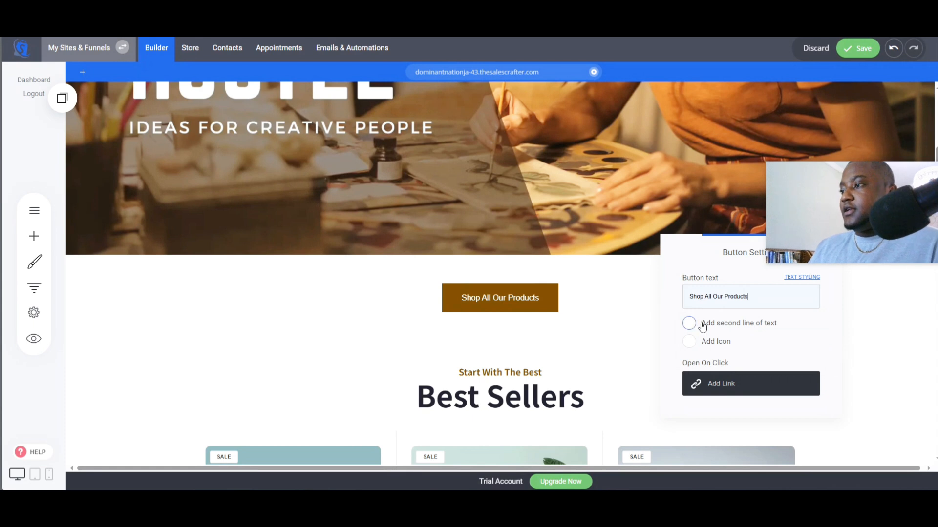
left_click(647, 331)
- Align the Shop All Our Products button to the left
mouse_move(518, 298)
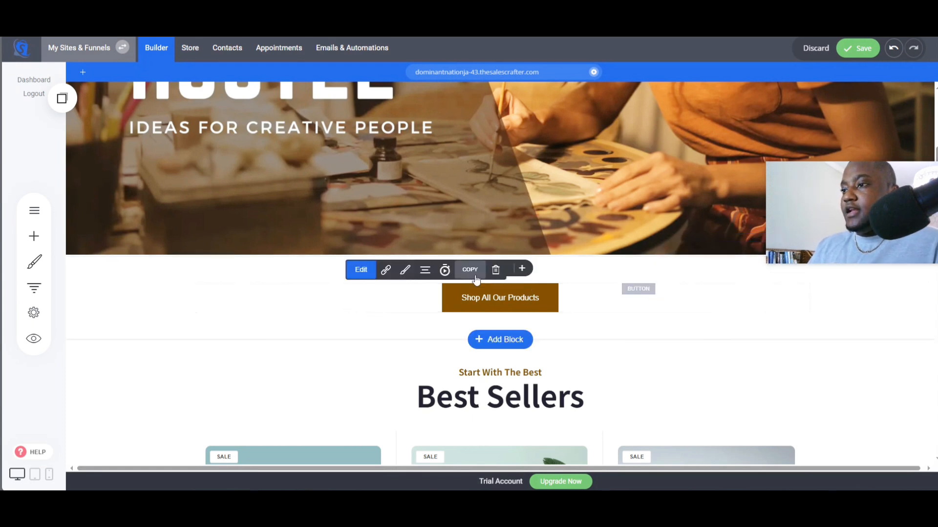
left_click(424, 271)
left_click(442, 192)
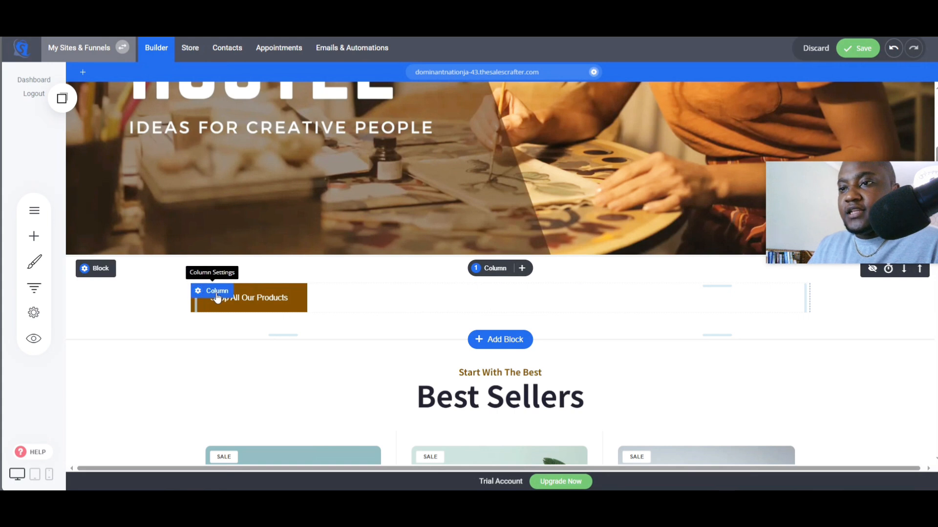
- Set the button column's top margin to -215px so the button sits over the banner
left_click(213, 293)
left_click_drag(345, 120, 610, 128)
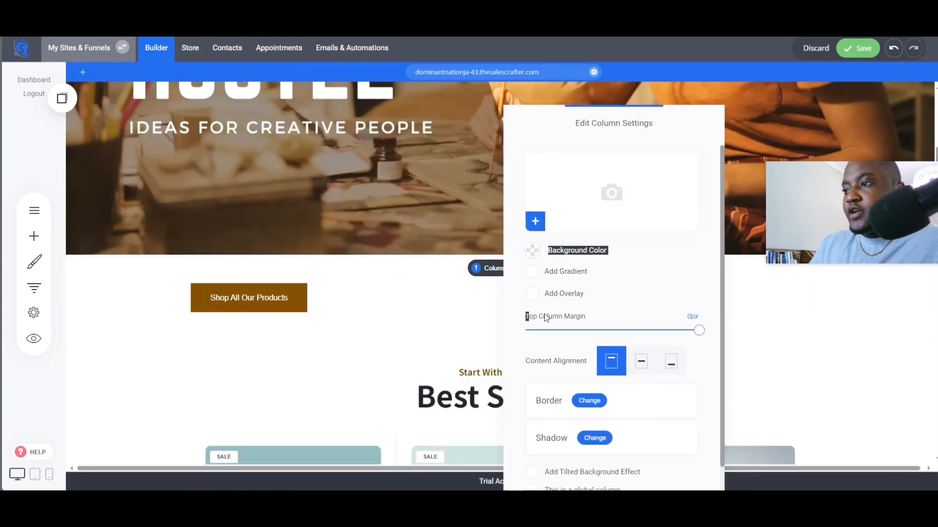
left_click_drag(702, 331, 580, 346)
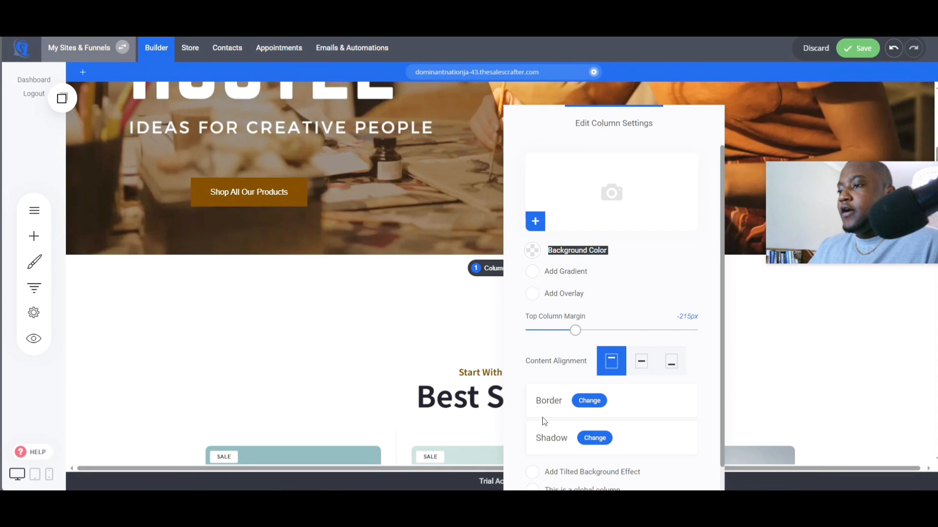
left_click(377, 290)
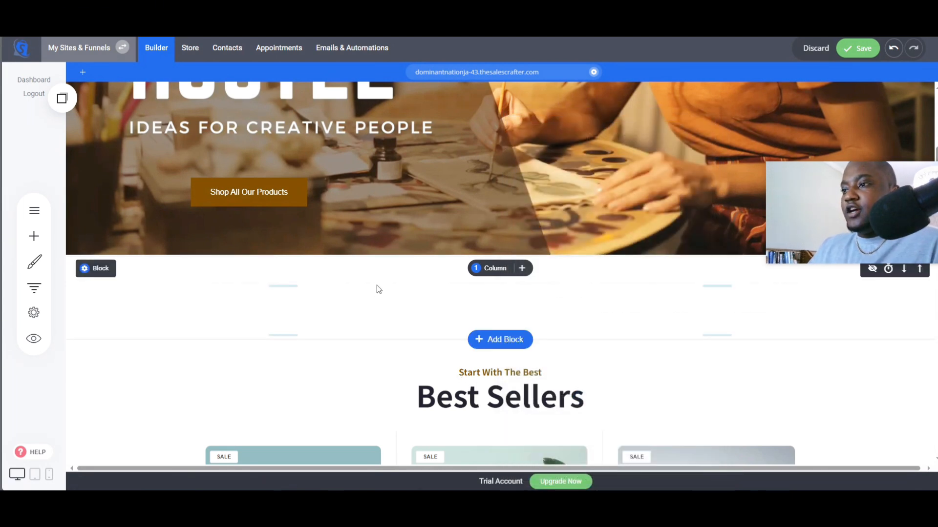
- Shrink the empty space below the banner and nudge the button slightly lower under the subtitle
left_click_drag(381, 328, 408, 247)
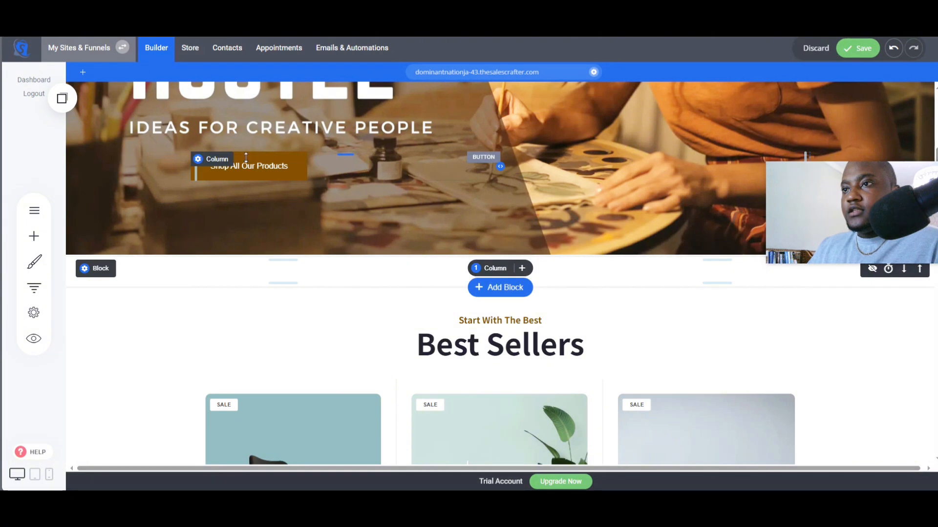
left_click_drag(246, 153, 246, 166)
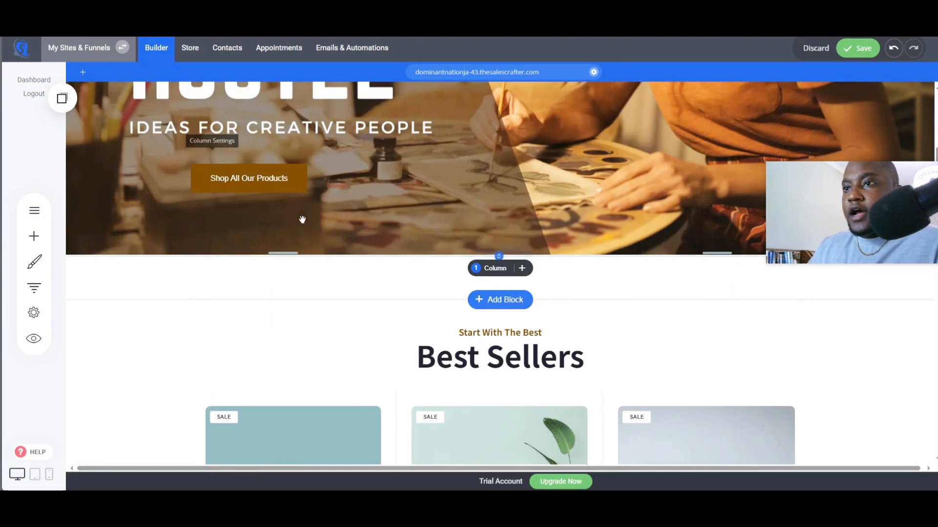
- Give the Shop All Our Products button a white border with a border size of 3px
left_click(249, 178)
left_click(250, 150)
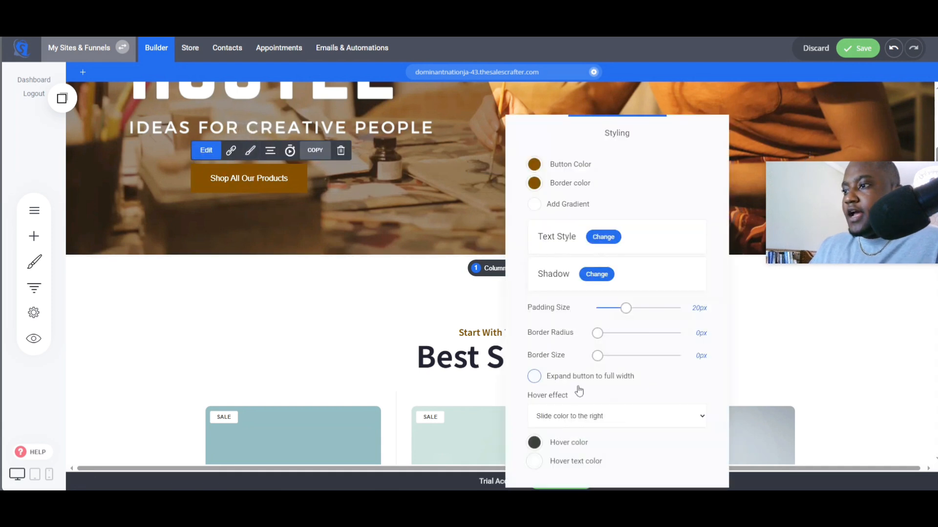
left_click(534, 183)
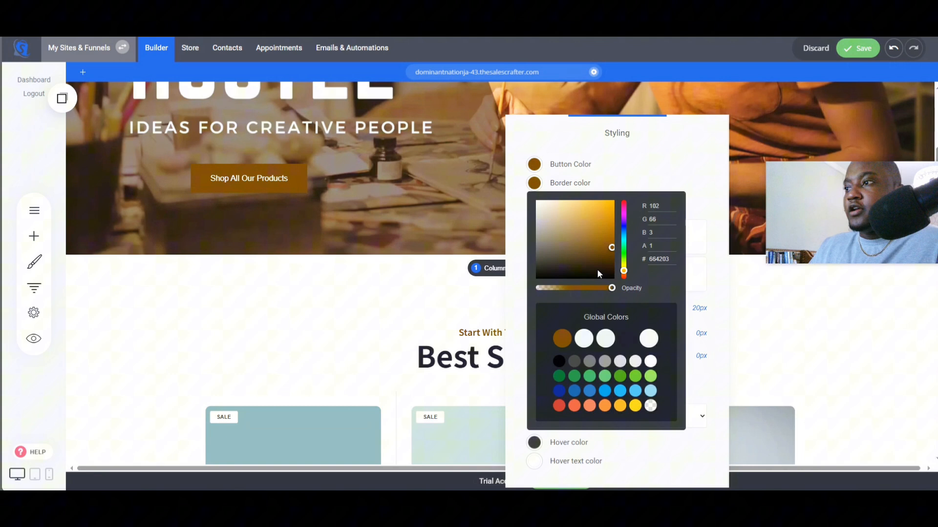
left_click(650, 362)
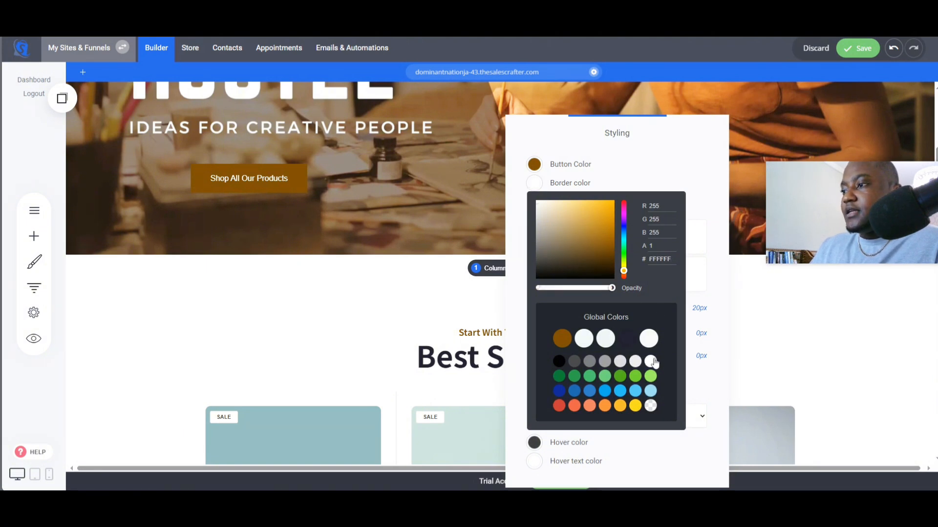
left_click(712, 394)
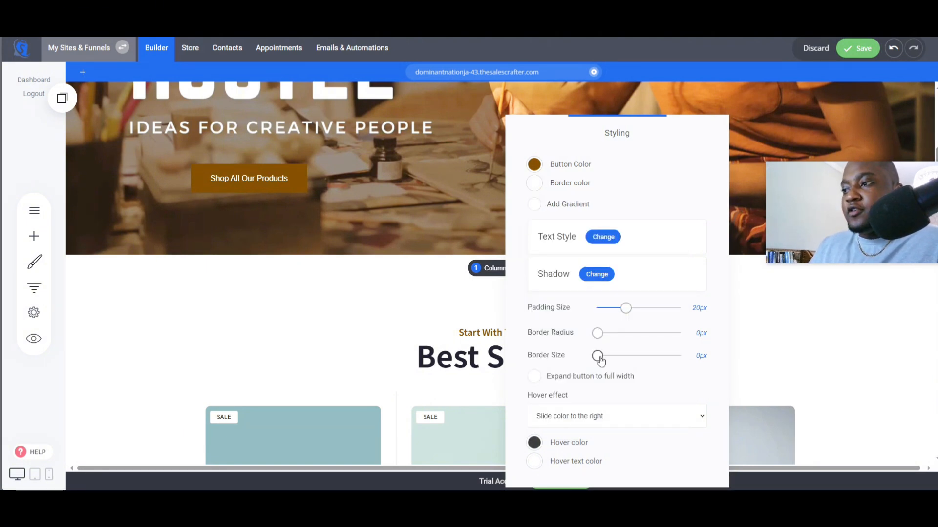
left_click_drag(600, 361, 604, 361)
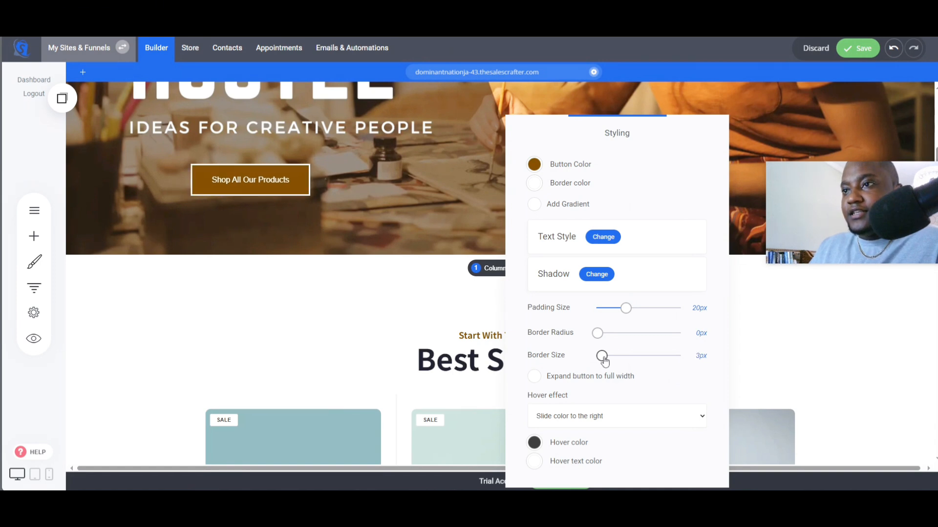
left_click(427, 299)
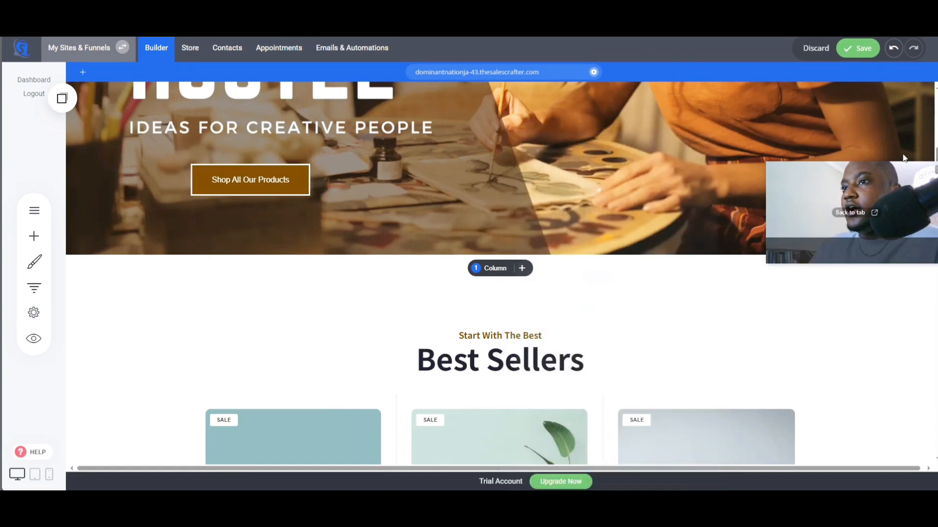
- Link the Shop All Our Products button to the store's All products page, opening in the same tab
left_click(249, 180)
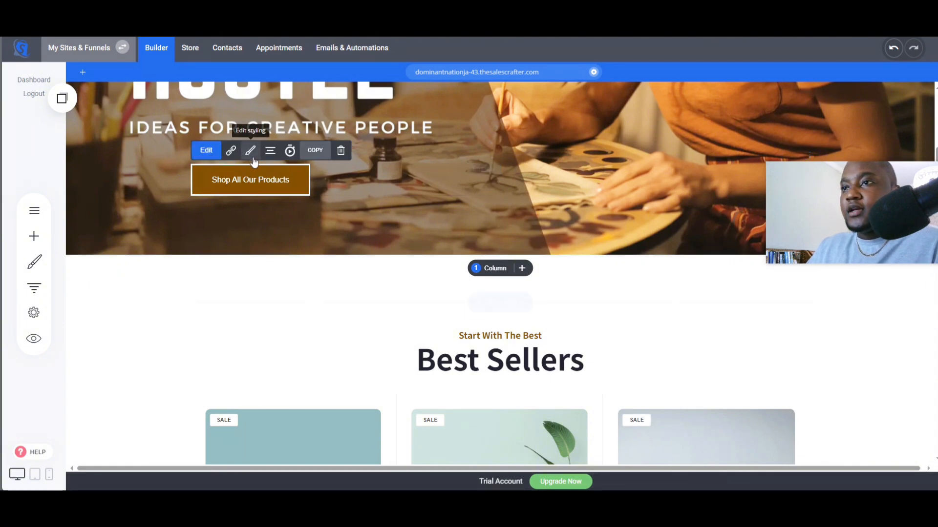
left_click(230, 152)
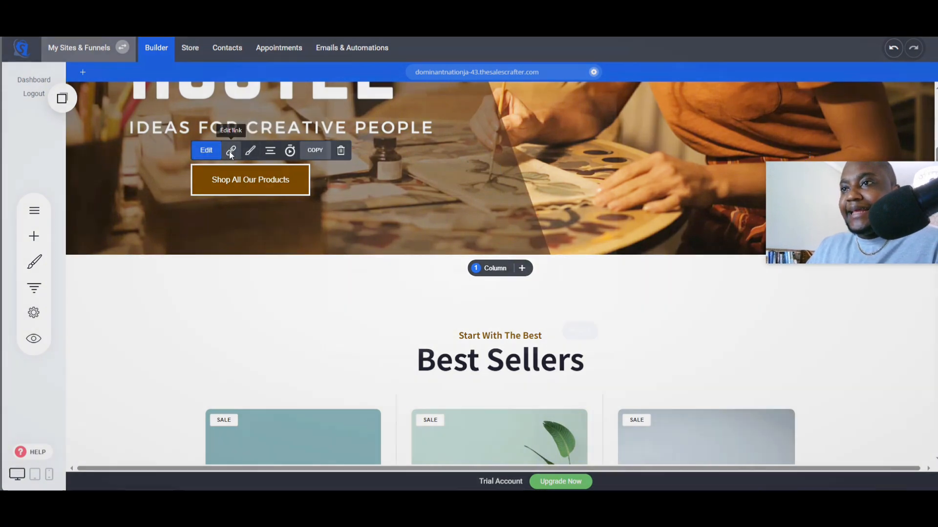
left_click(352, 164)
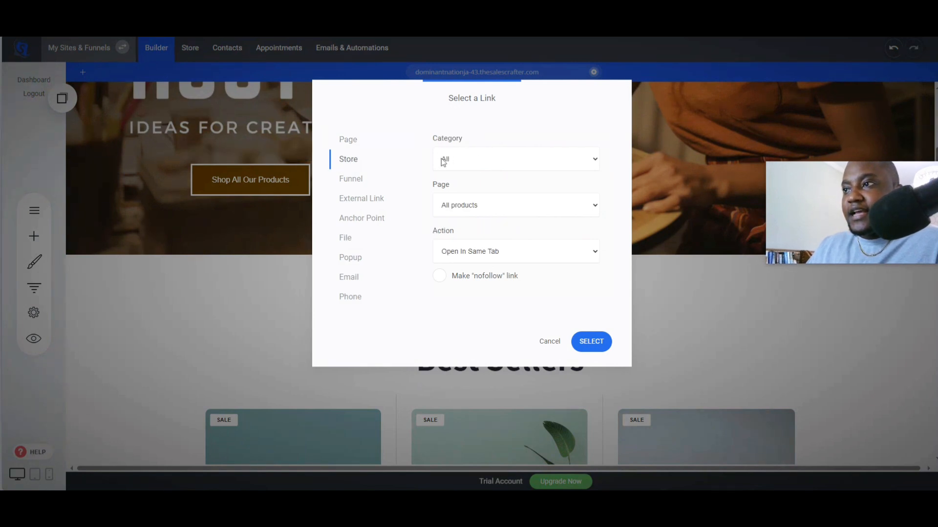
left_click(593, 342)
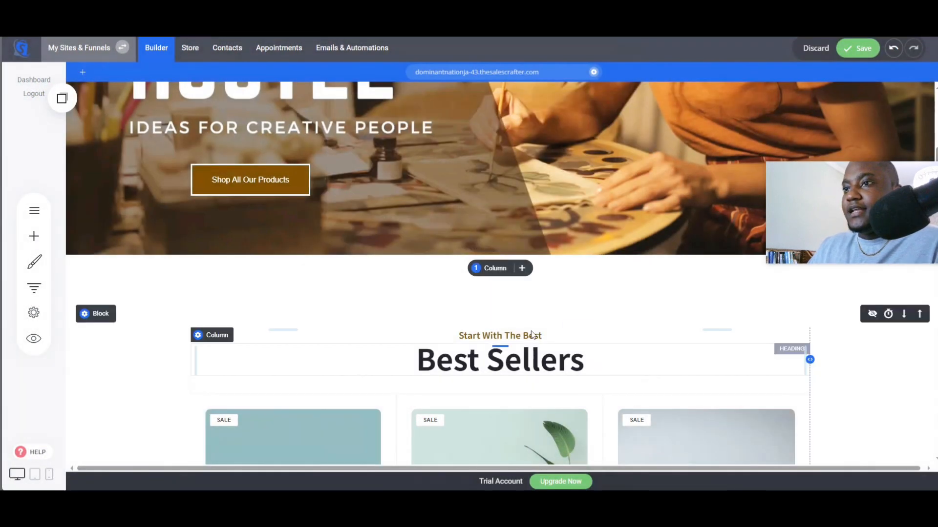
- Preview the website and test where the Shop All Our Products button leads
left_click(33, 338)
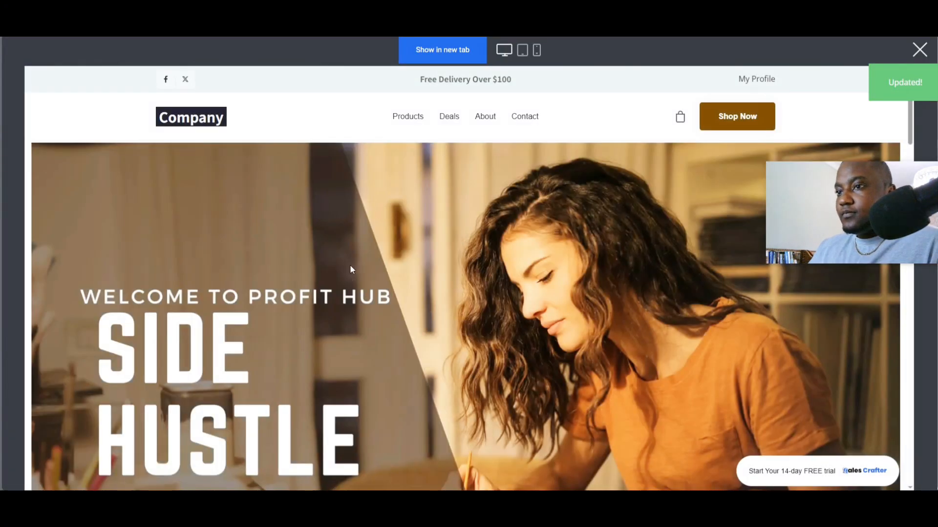
scroll(349, 265, "down", 5)
left_click(213, 310)
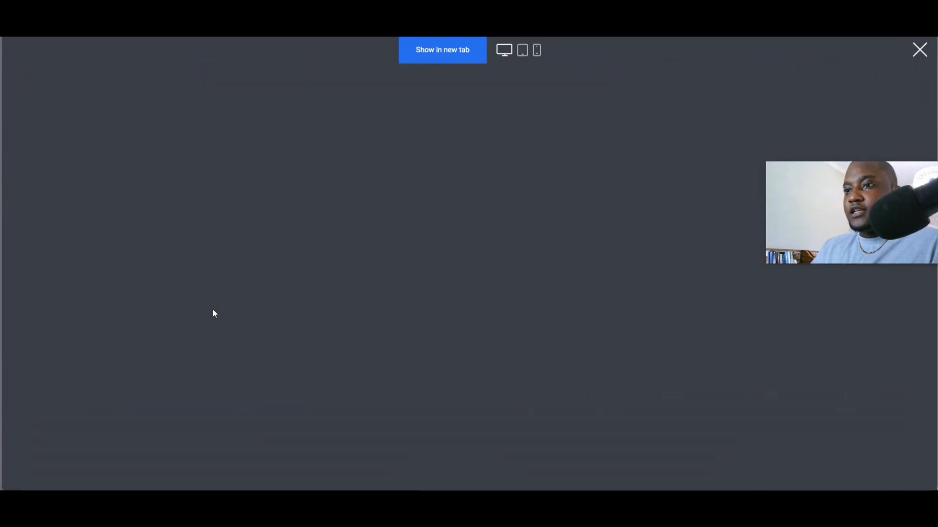
left_click(157, 120)
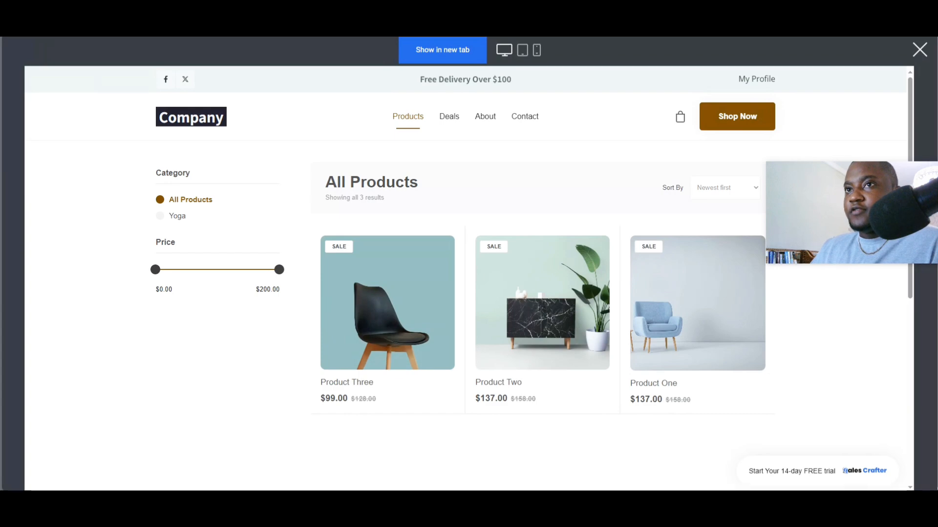
scroll(306, 321, "up", 3)
scroll(305, 320, "down", 3)
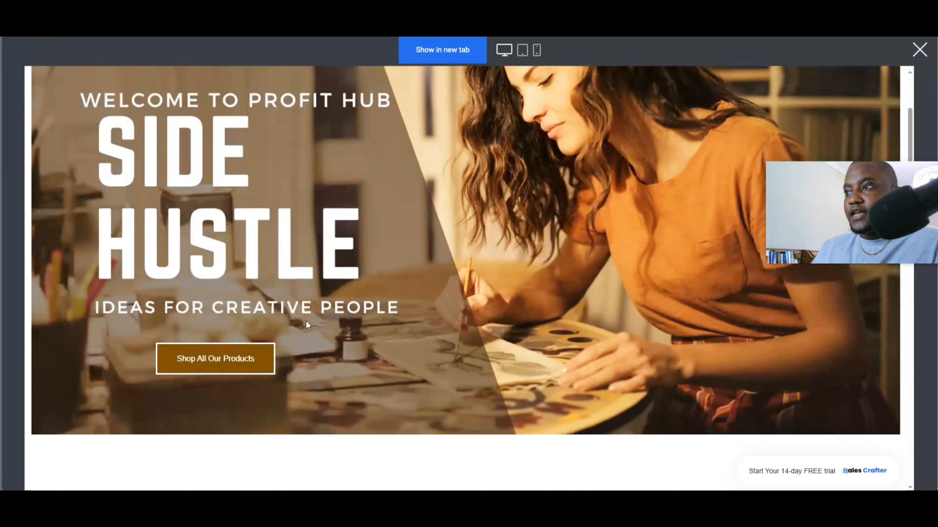
scroll(274, 358, "up", 3)
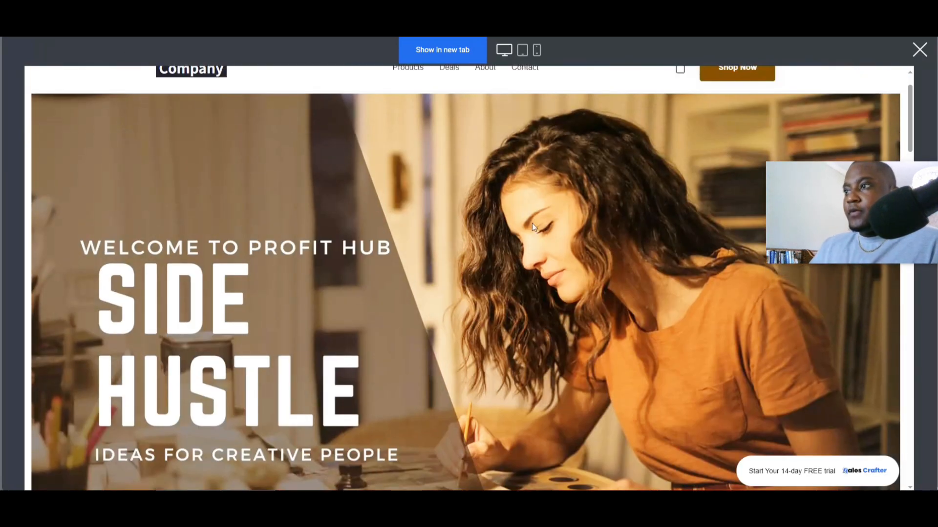
left_click(919, 50)
- Set the page background colour to the brown global colour in the page styling
scroll(261, 299, "up", 2)
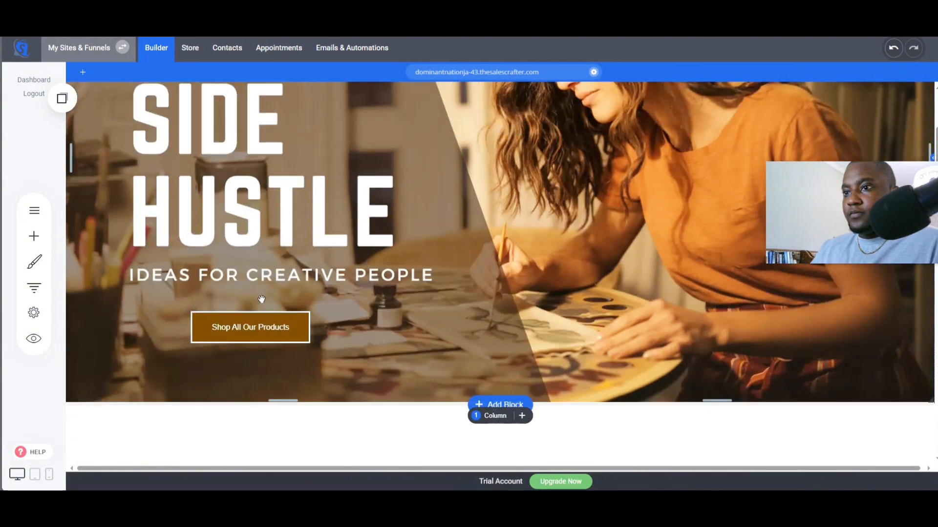
scroll(261, 299, "down", 5)
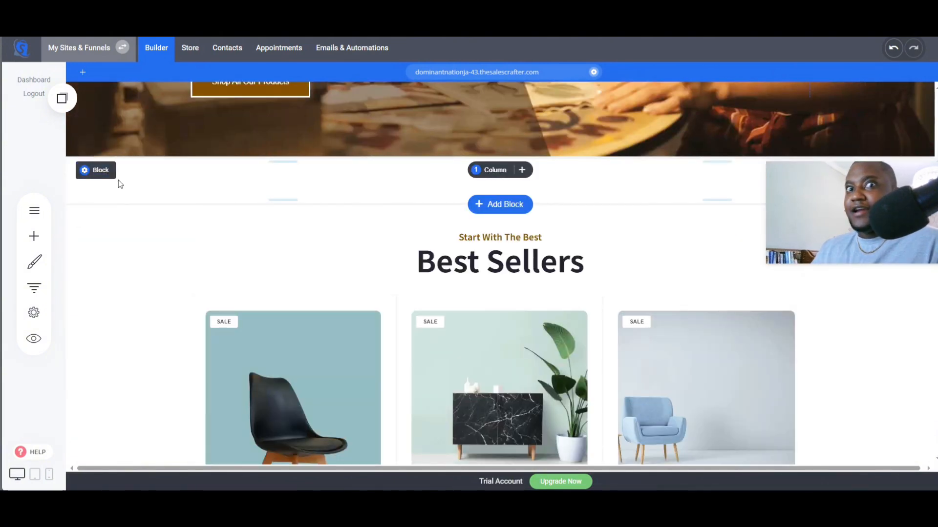
mouse_move(97, 175)
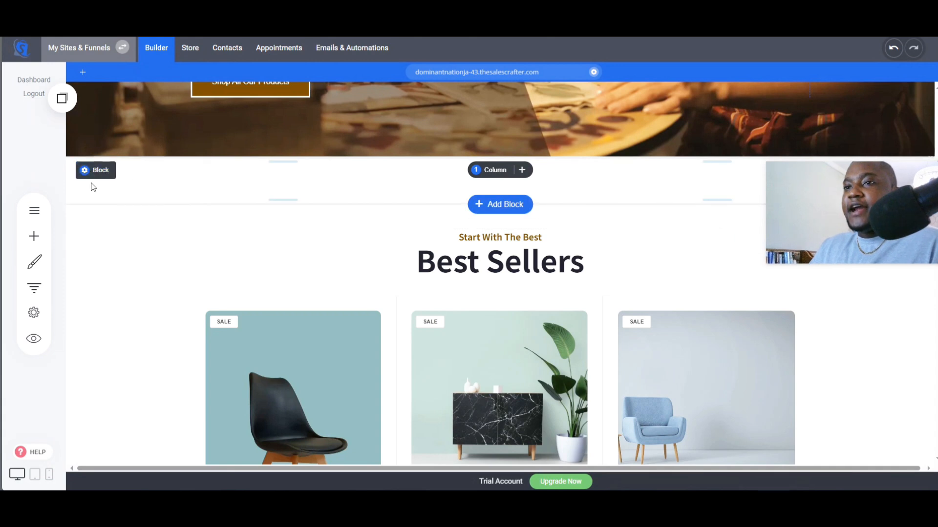
left_click(39, 264)
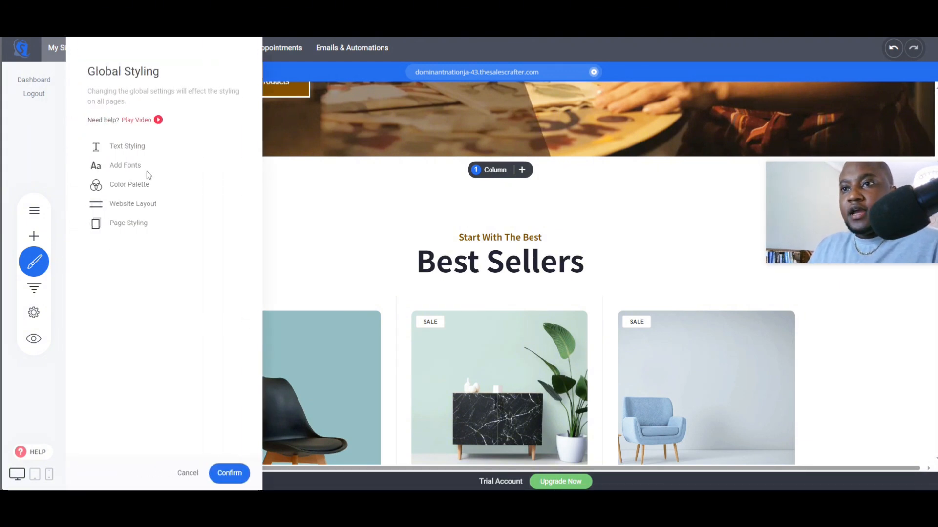
left_click(130, 224)
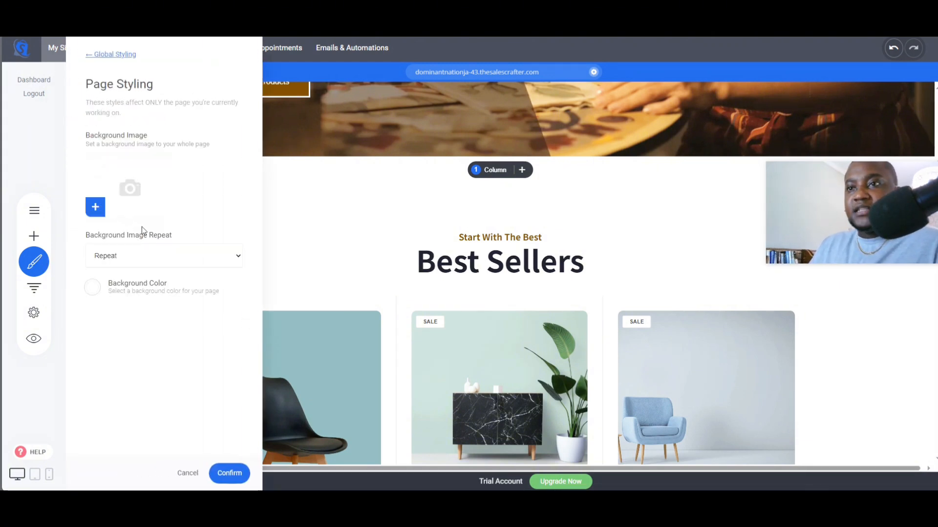
left_click(93, 288)
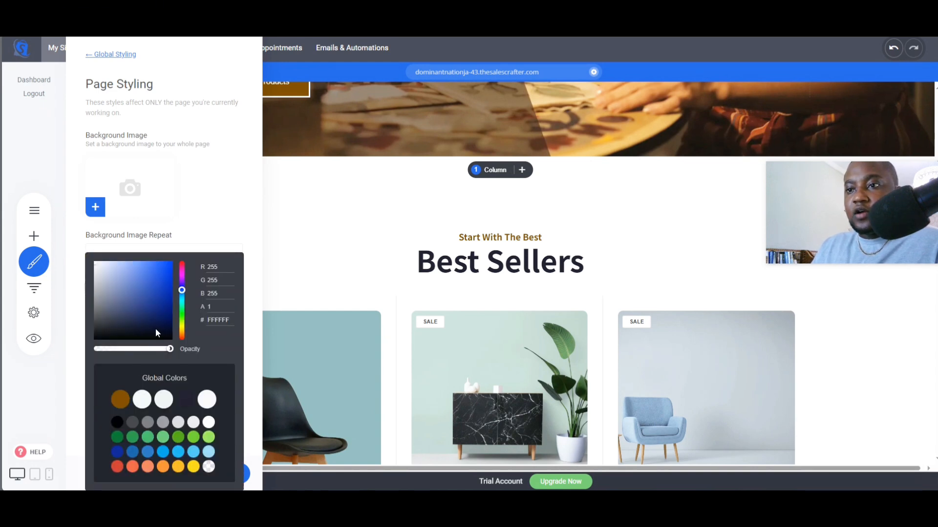
left_click(130, 395)
left_click(244, 227)
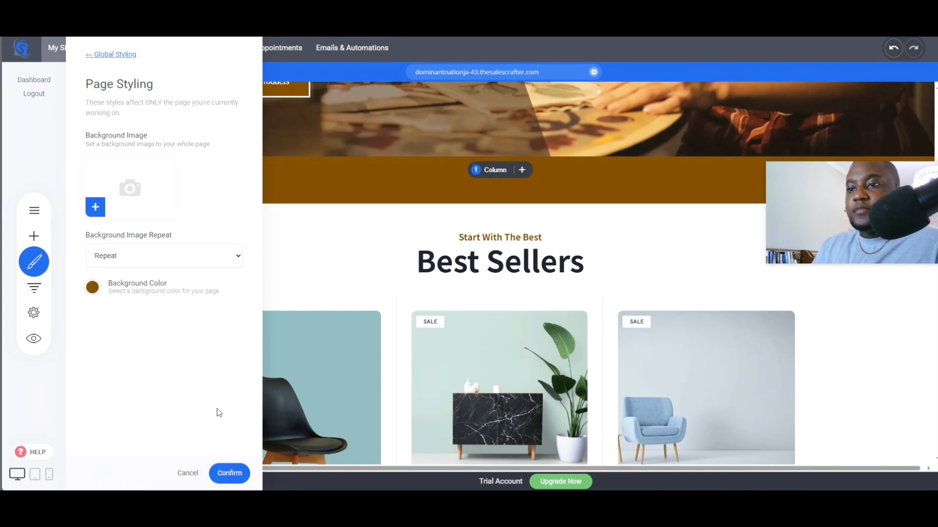
left_click(229, 473)
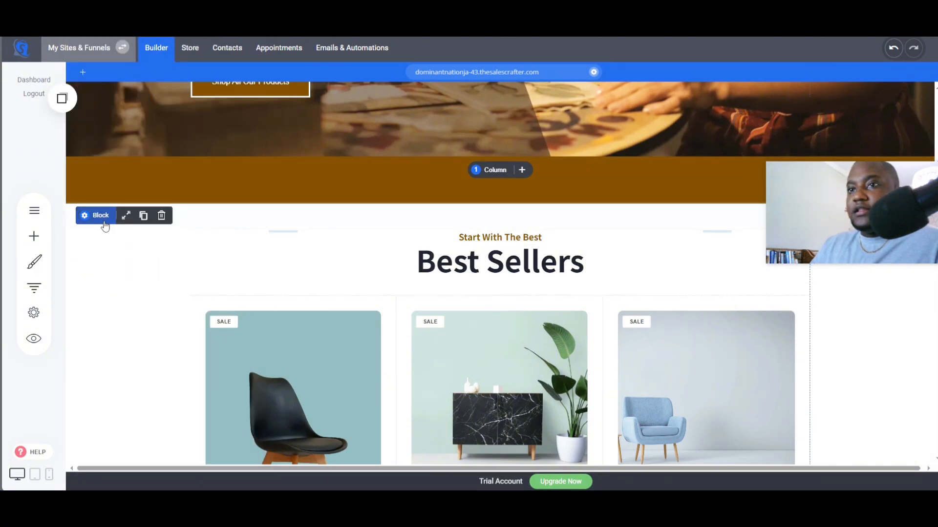
scroll(136, 239, "down", 3)
scroll(136, 241, "up", 4)
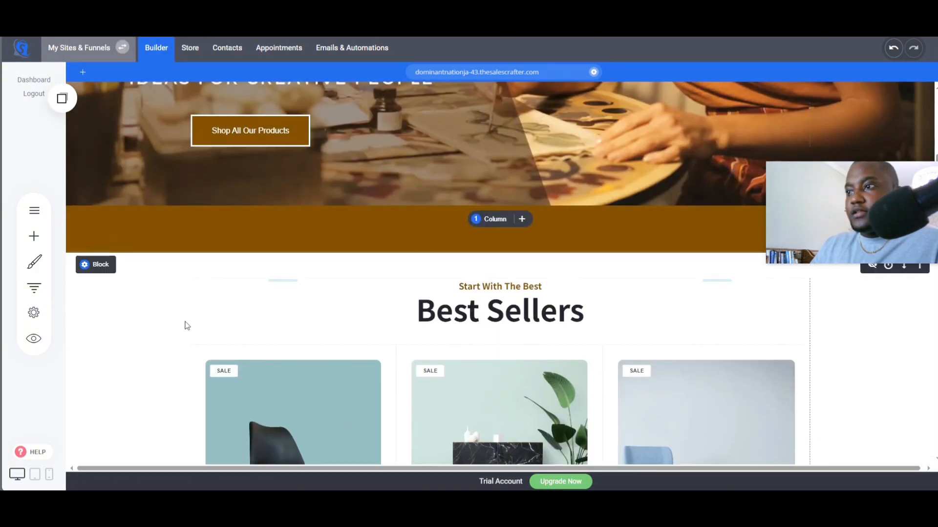
scroll(166, 293, "up", 1)
scroll(174, 283, "down", 2)
scroll(174, 288, "up", 5)
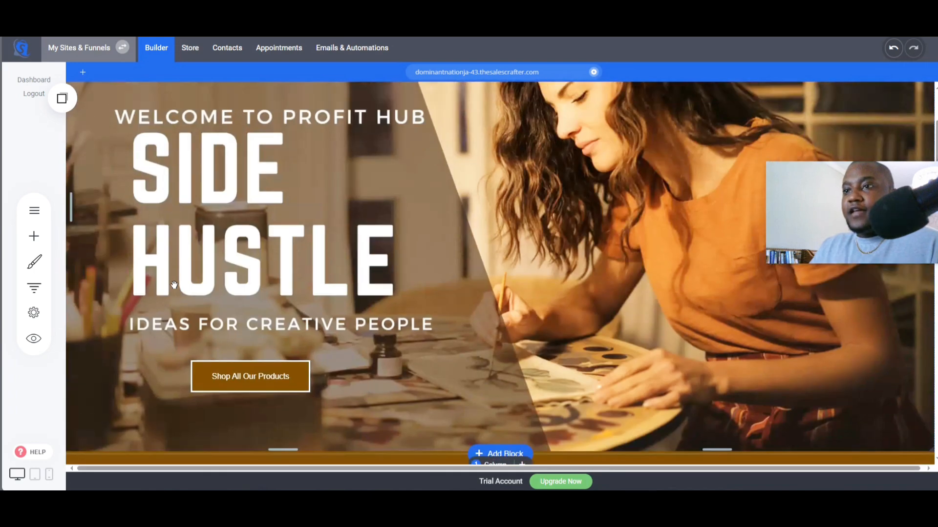
scroll(179, 295, "down", 2)
scroll(178, 295, "down", 5)
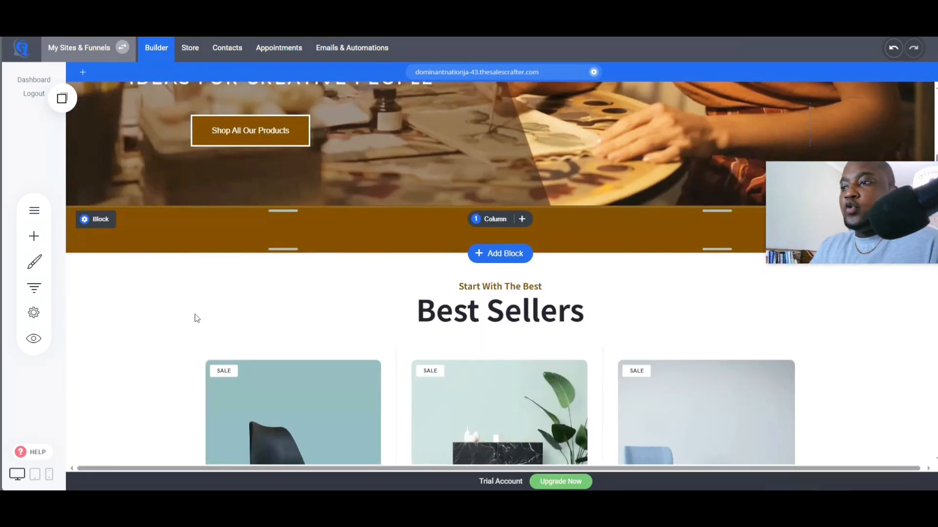
scroll(211, 280, "up", 3)
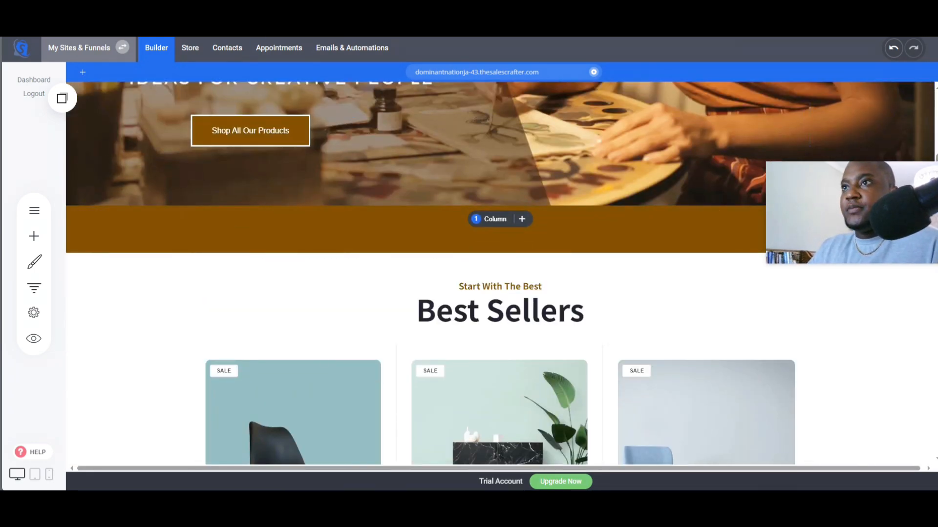
- Switch to ChatGPT and copy the suggested bold headline text
left_click(319, 27)
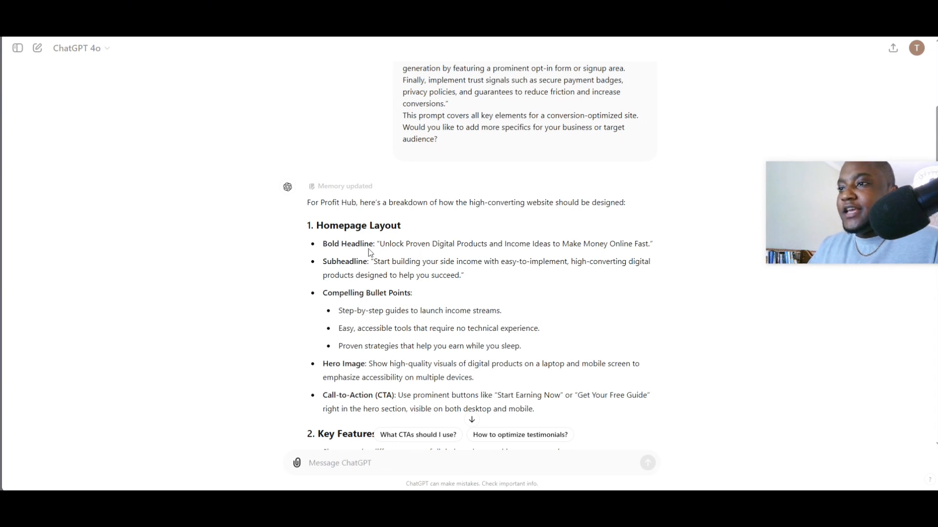
left_click_drag(380, 245, 649, 245)
right_click(628, 245)
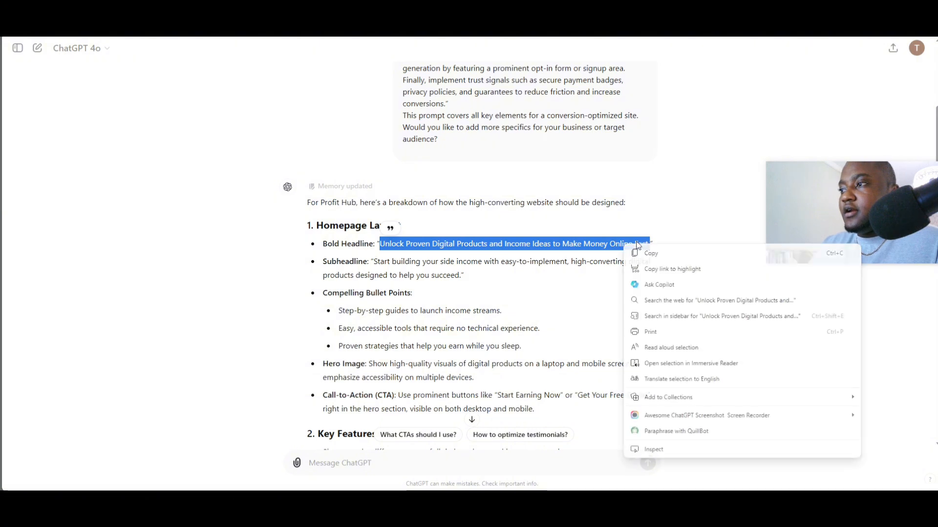
left_click(648, 254)
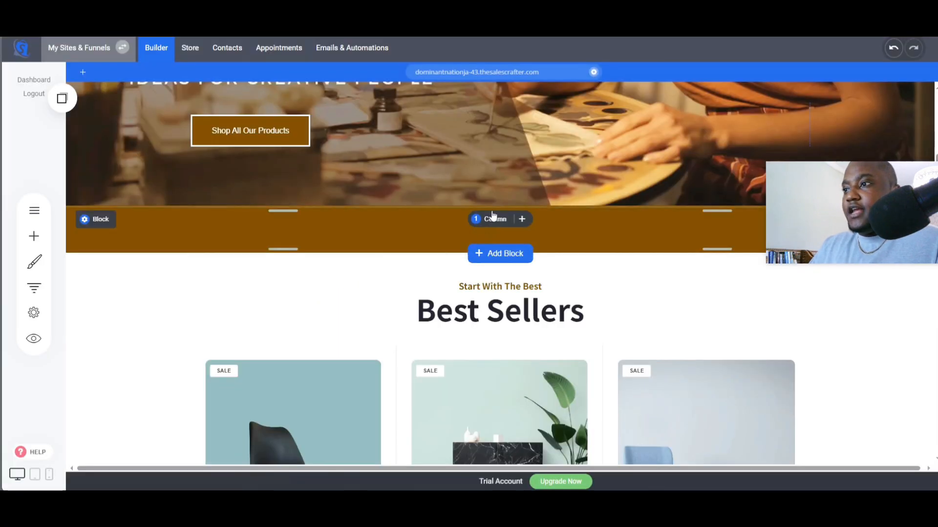
- Add a dark hero block with a centred headline below the banner and reduce its top padding
left_click(498, 257)
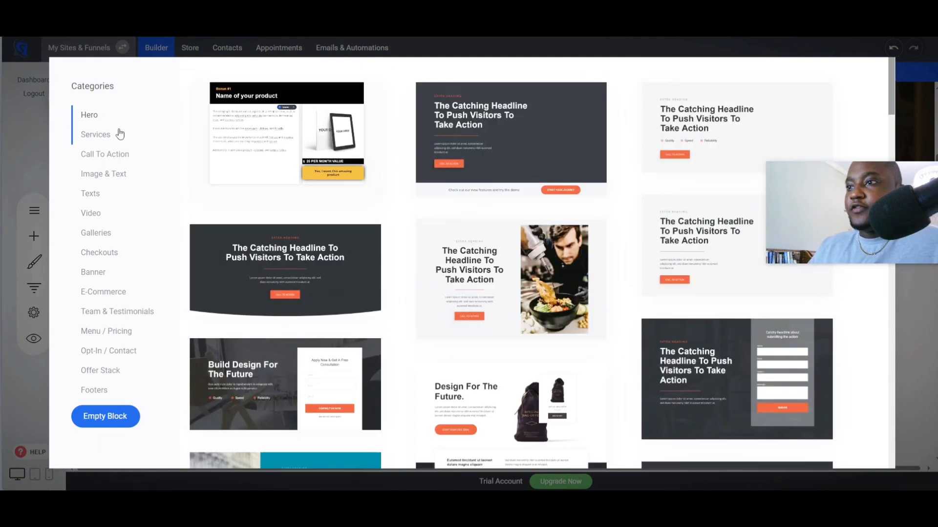
left_click(293, 267)
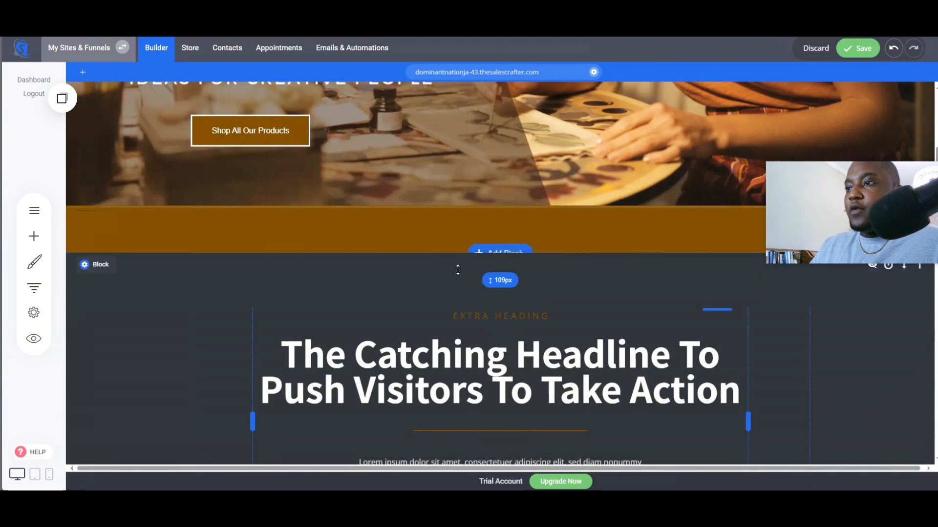
left_click_drag(457, 270, 451, 228)
- Replace the new block's headline with the copied "Unlock Proven Digital Products and Income Ideas to Make Money Online Fast."
scroll(437, 244, "down", 2)
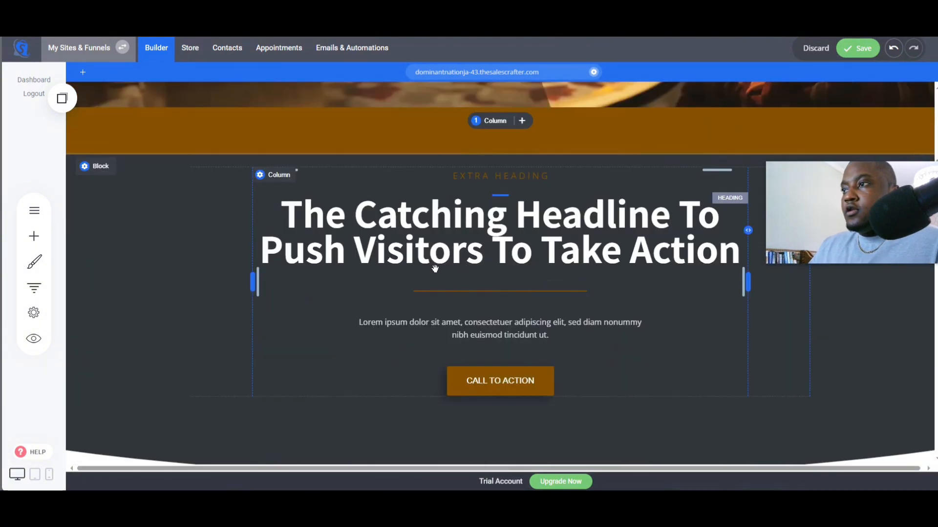
scroll(340, 291, "down", 7)
scroll(366, 288, "up", 4)
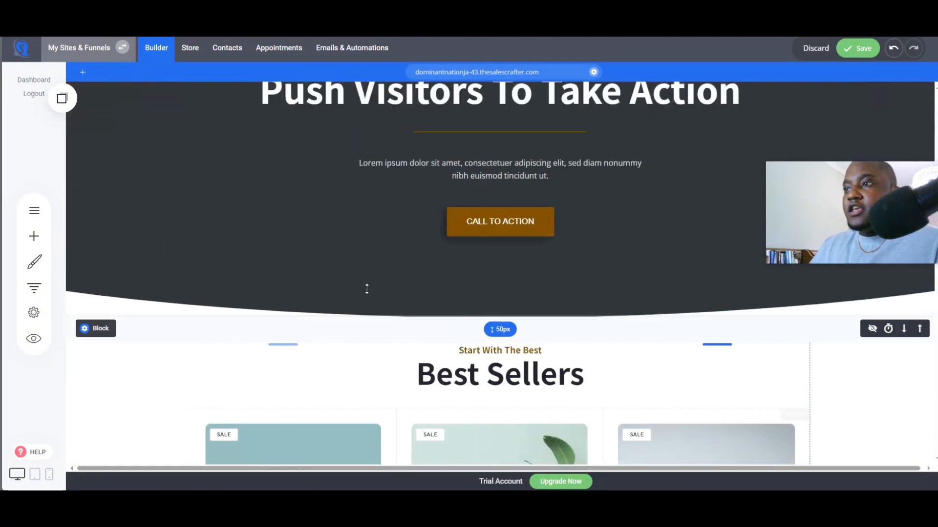
scroll(367, 289, "up", 2)
left_click(417, 184)
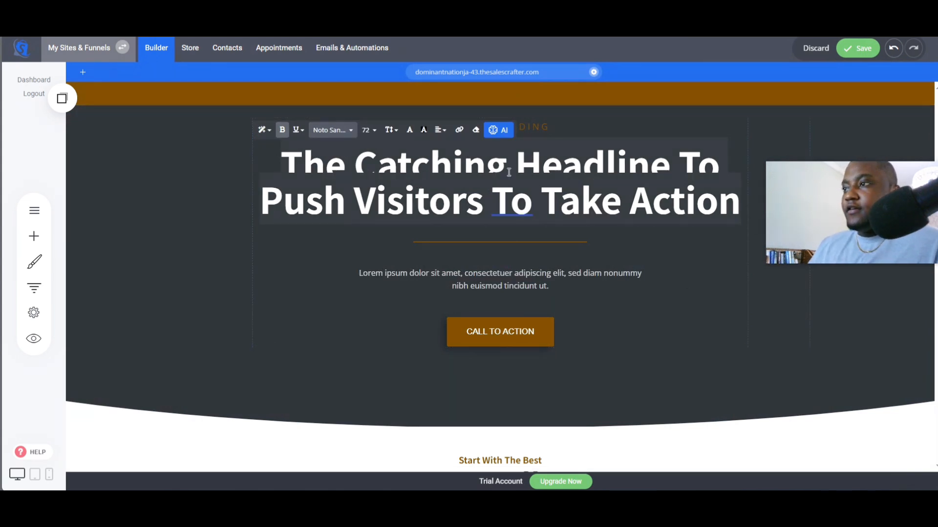
key("ctrl+v")
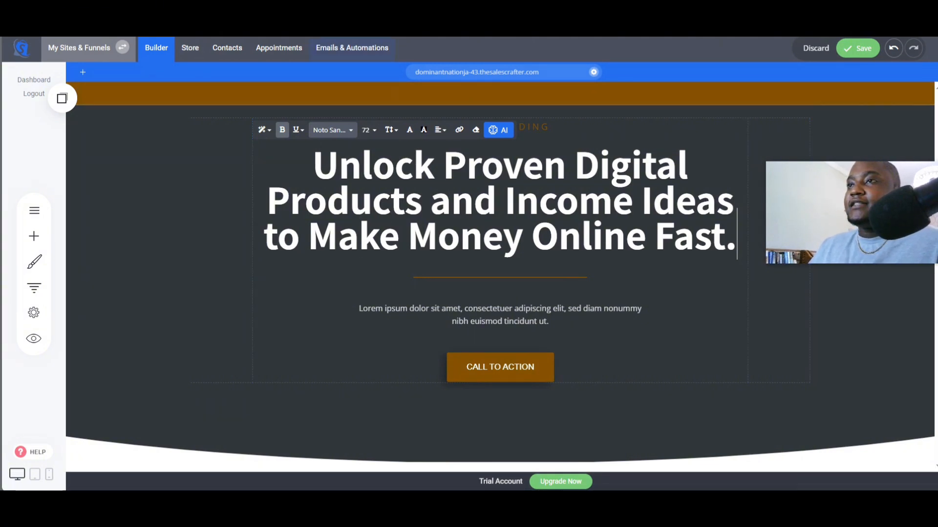
- Switch to ChatGPT and copy the suggested subheadline text
key("ctrl+Tab")
left_click_drag(374, 262, 475, 278)
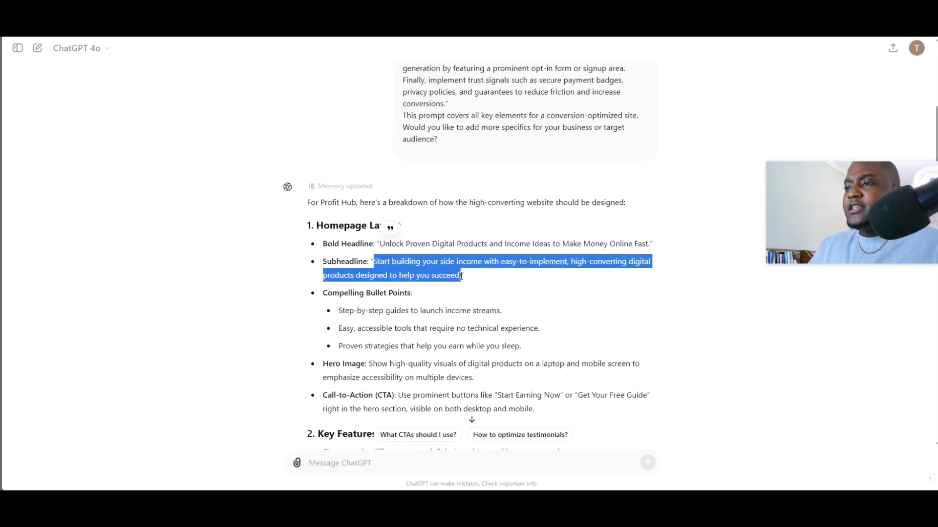
right_click(442, 280)
left_click(452, 285)
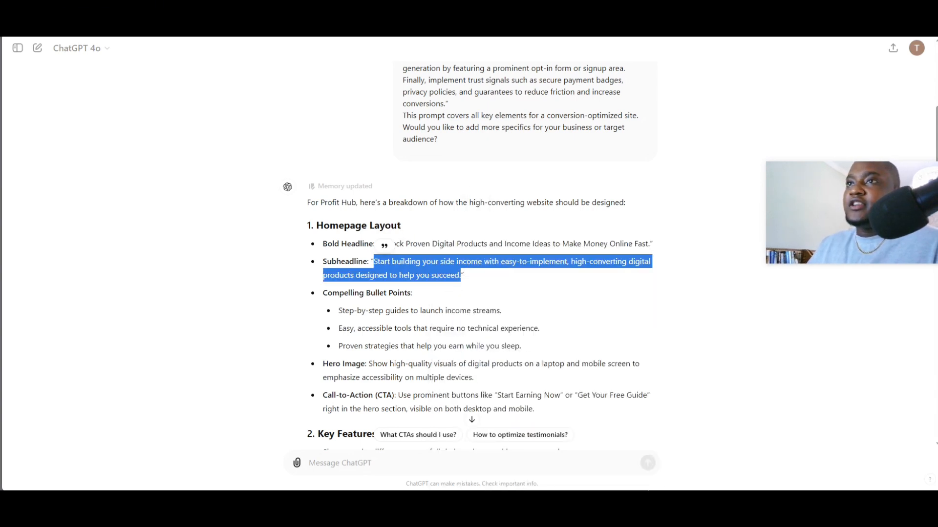
- Replace the block's placeholder paragraph with the copied subheadline about building side income
key("ctrl+Tab")
left_click(465, 320)
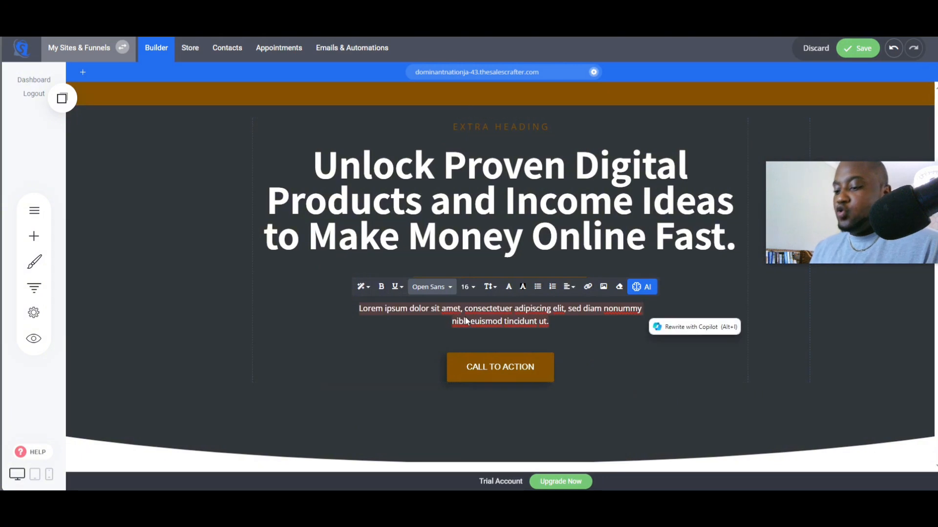
key("ctrl+v")
left_click(396, 351)
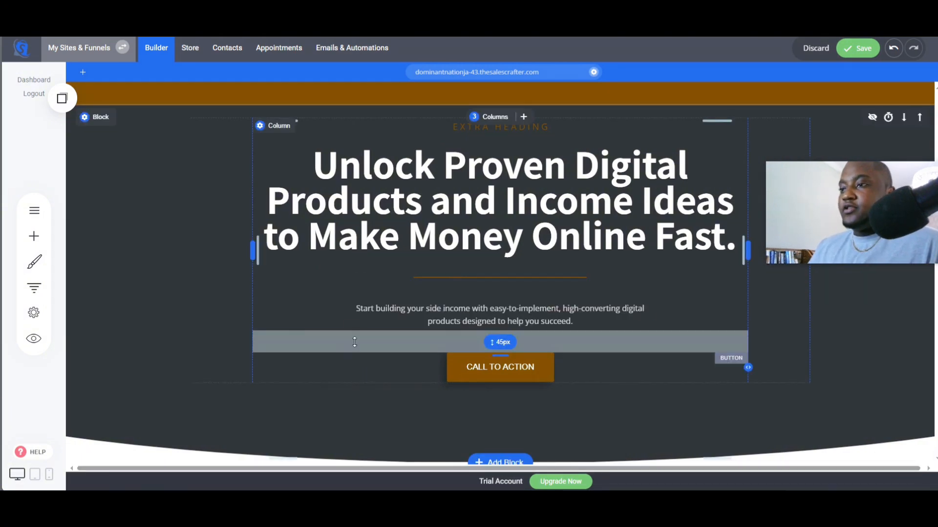
scroll(351, 318, "up", 3)
scroll(228, 311, "up", 2)
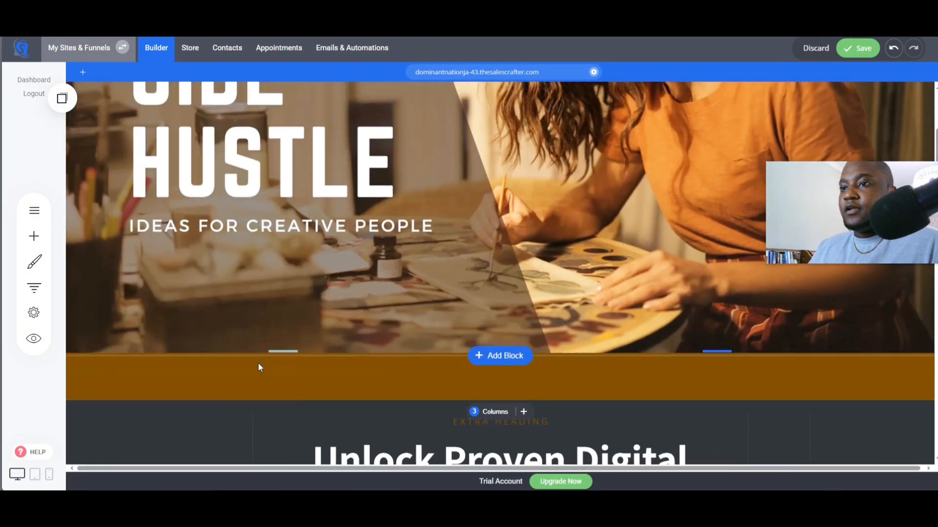
- Change the new block's call-to-action button text to "Shop All Our Products"
scroll(473, 318, "down", 5)
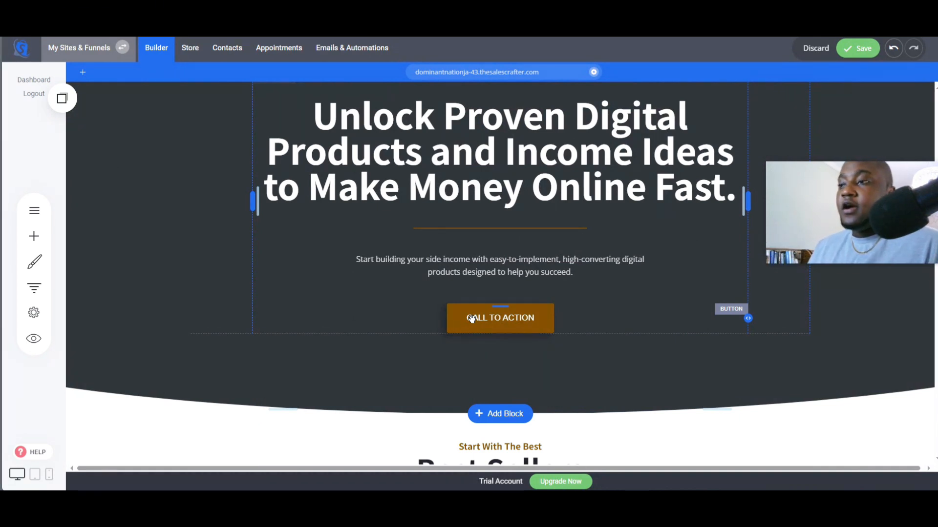
left_click(471, 319)
left_click(269, 290)
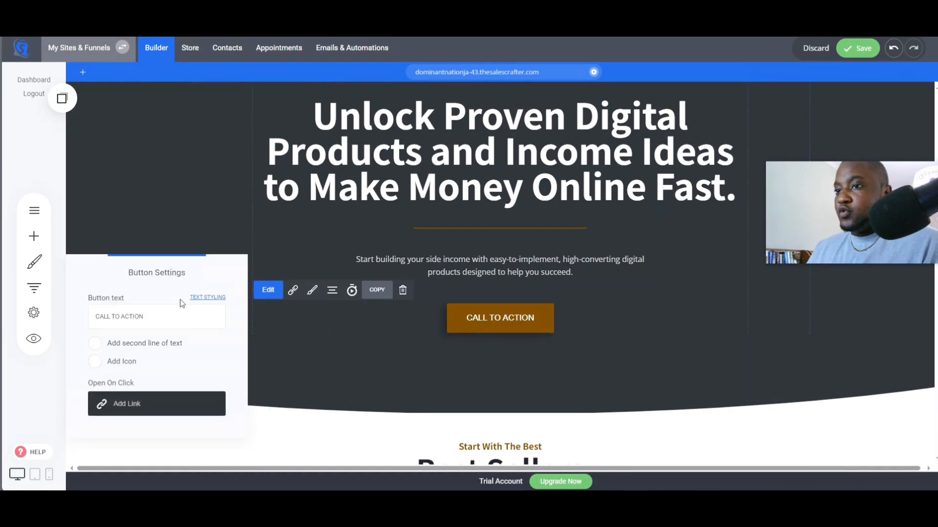
triple_click(182, 315)
type("SH")
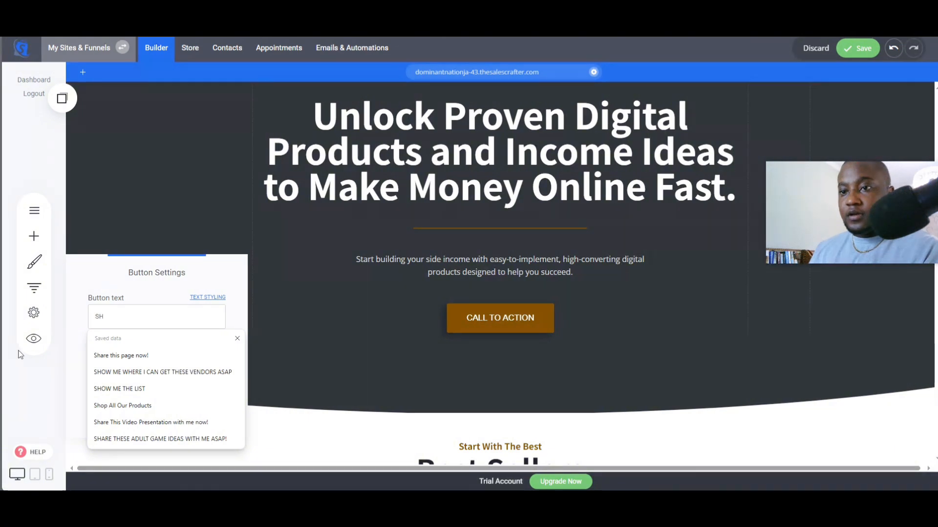
left_click(123, 406)
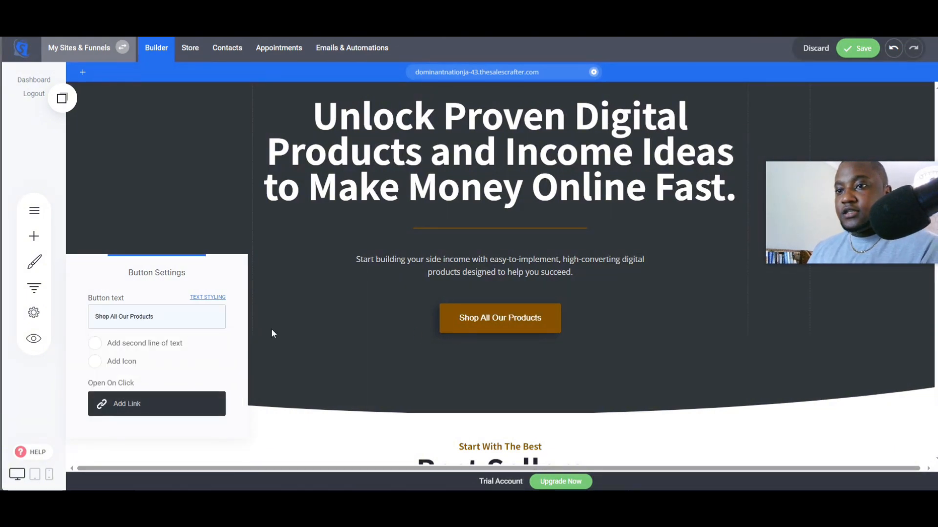
- Style the button with a white border color and a 2 px border size
left_click(436, 326)
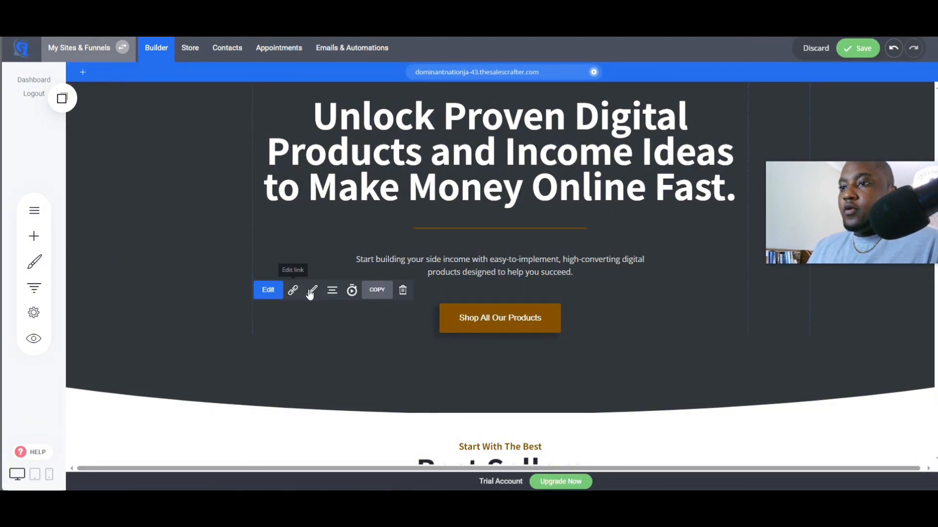
left_click(314, 292)
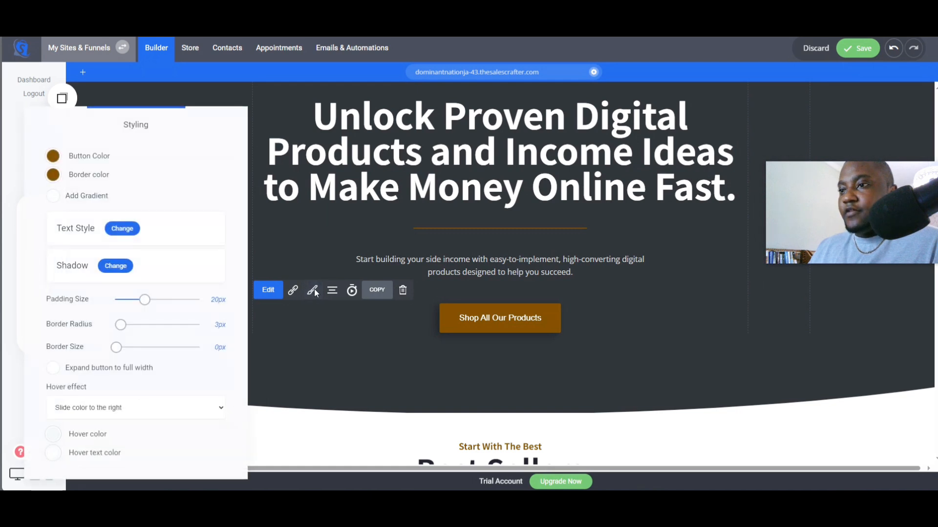
left_click(53, 174)
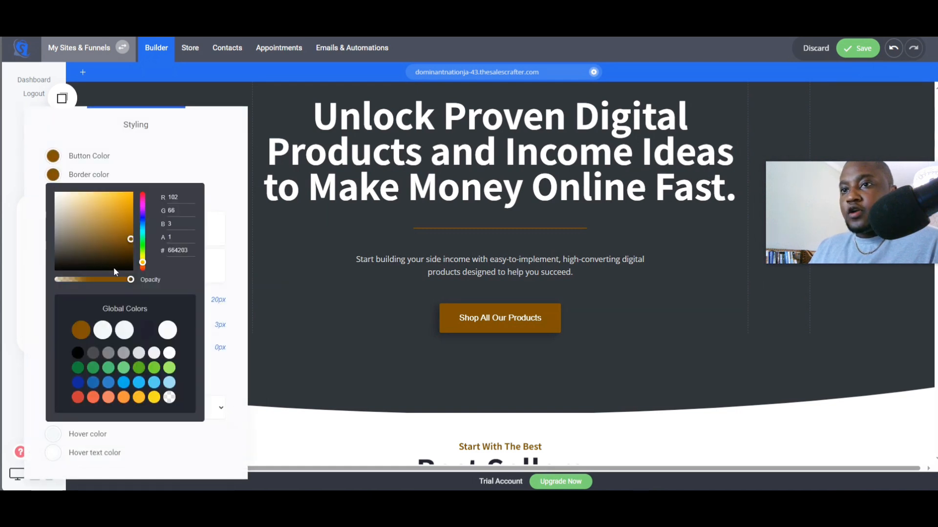
left_click(169, 354)
left_click(199, 165)
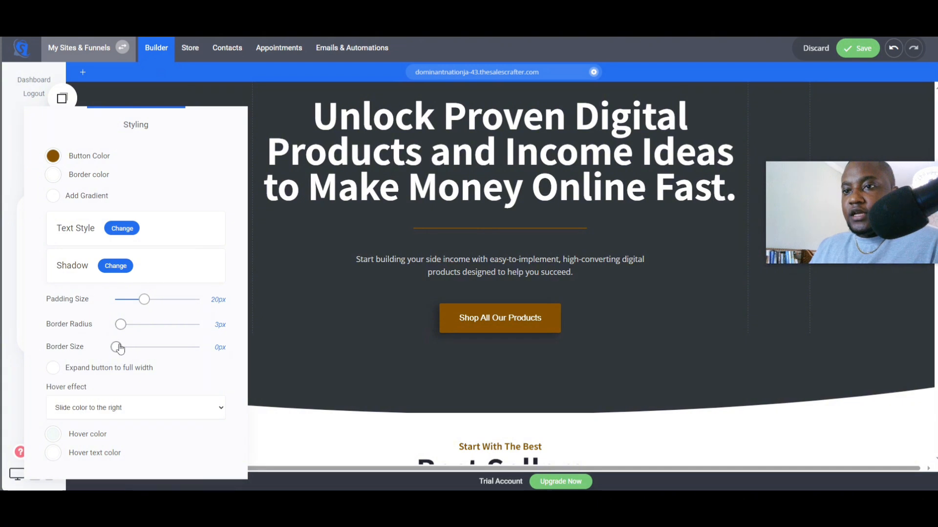
left_click_drag(116, 347, 120, 347)
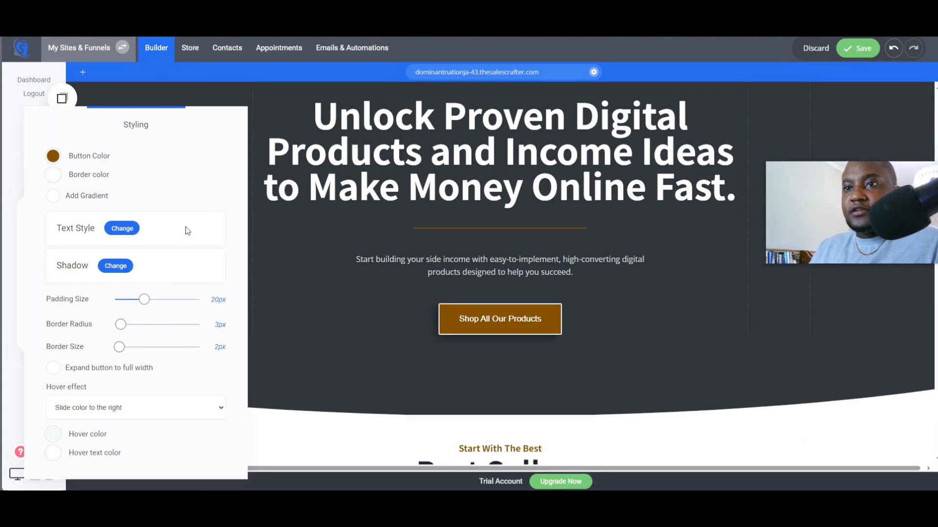
- Reduce the spacing above the subheadline paragraph and save the page
left_click(324, 250)
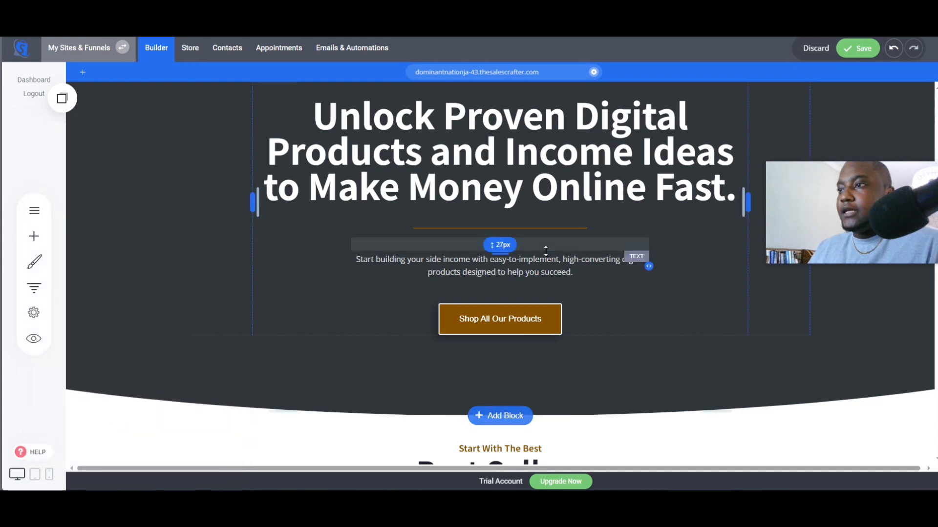
left_click_drag(526, 250, 505, 205)
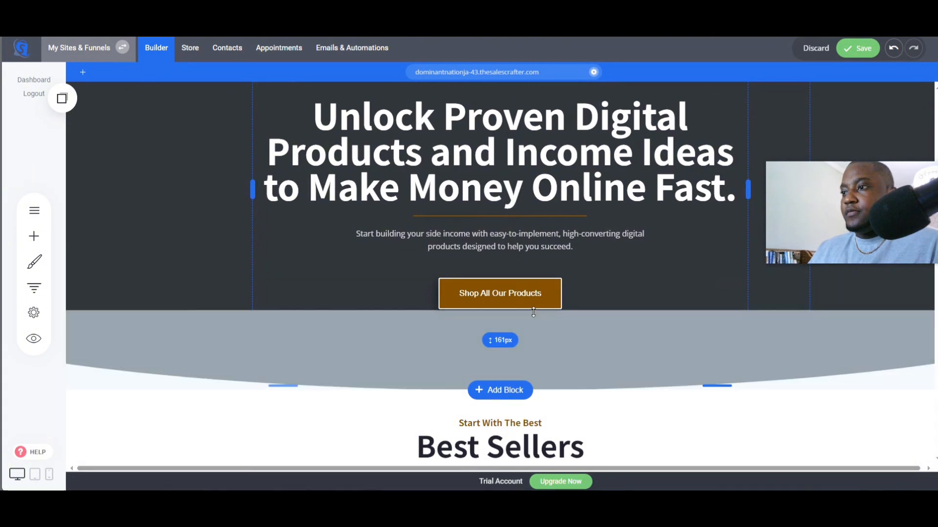
scroll(519, 215, "up", 3)
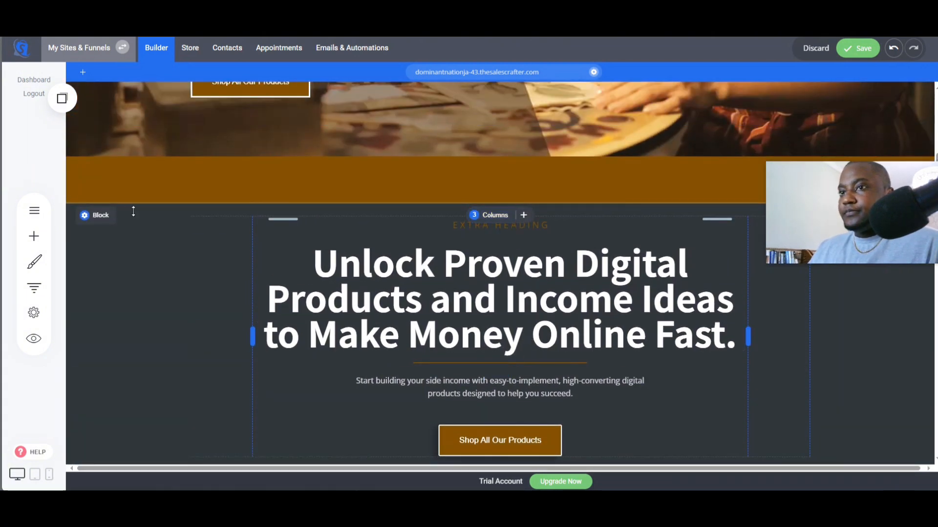
key("ctrl+s")
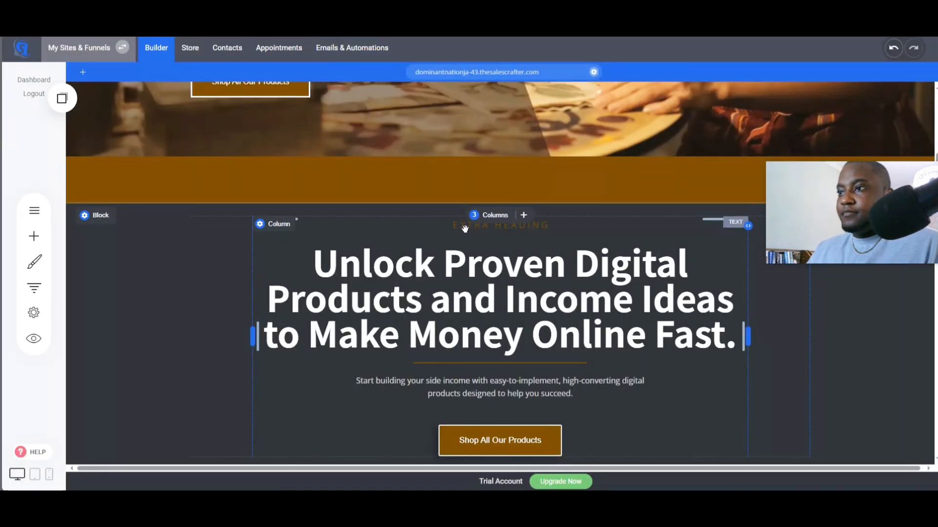
- Replace the "EXTRA HEADING" text above the headline with "Hey there aspiring entrepreneurs"
left_click(464, 227)
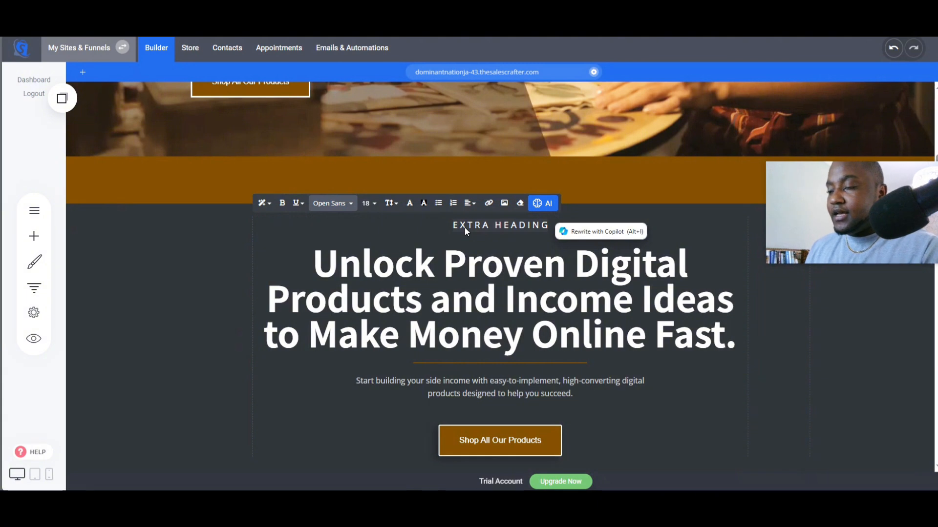
key("BackSpace")
type("GH")
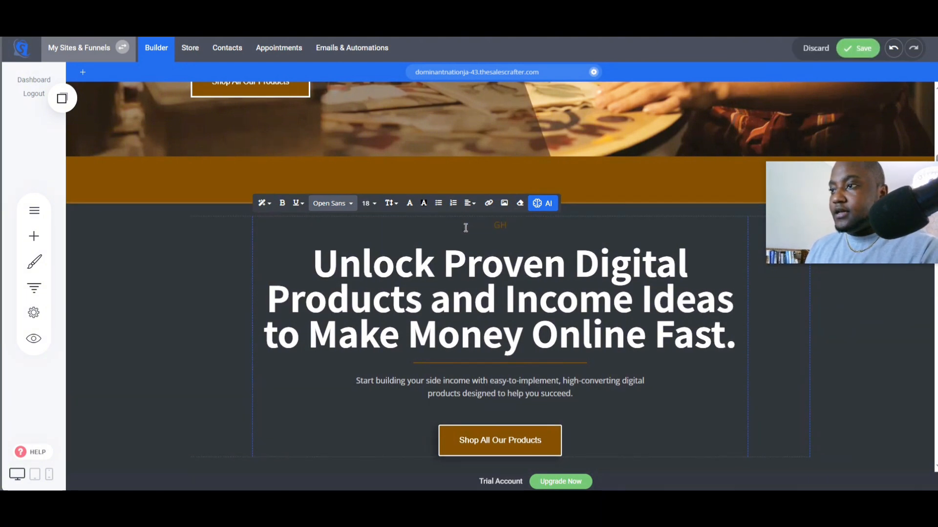
key("BackSpace")
key("BackSpace")
type("H")
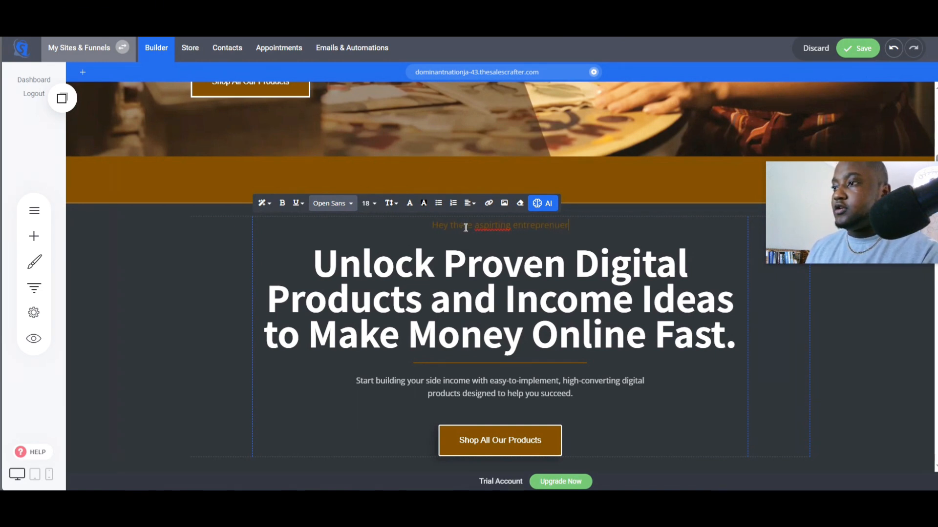
- Correct the misspelled "entrepreneurs" in the small heading using the spelling suggestion
right_click(523, 232)
right_click(550, 222)
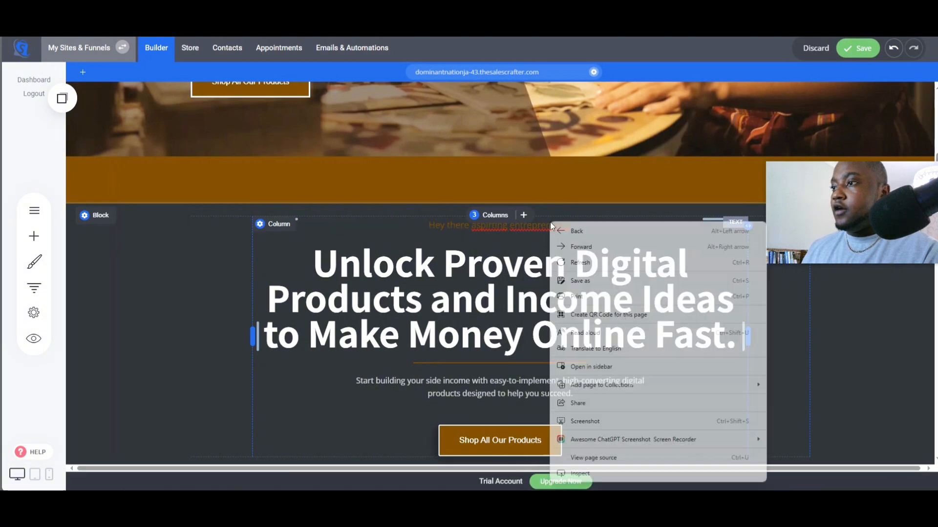
left_click(494, 227)
left_click(496, 226)
right_click(496, 226)
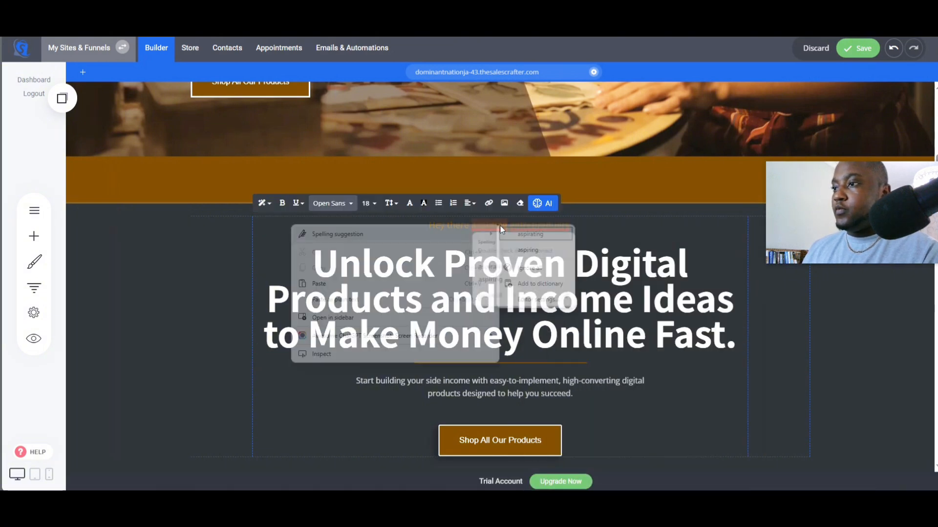
left_click(527, 237)
right_click(537, 229)
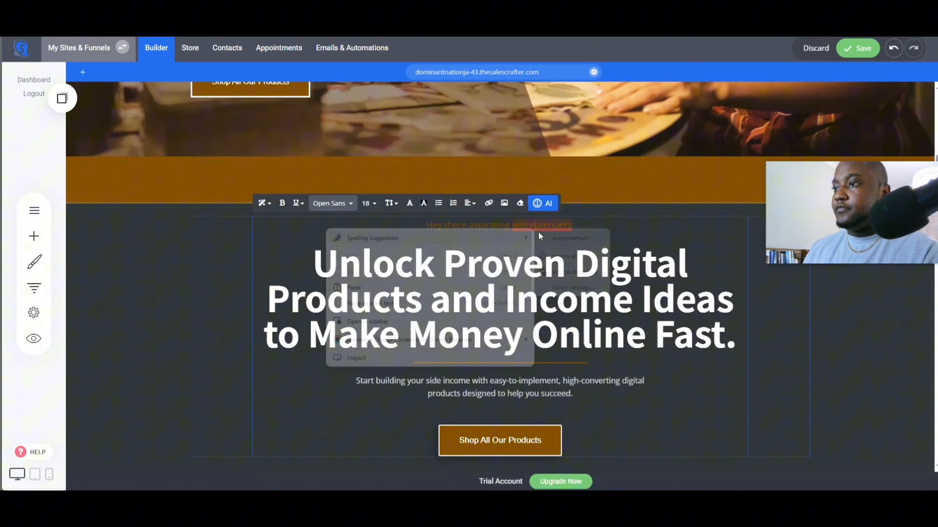
left_click(567, 239)
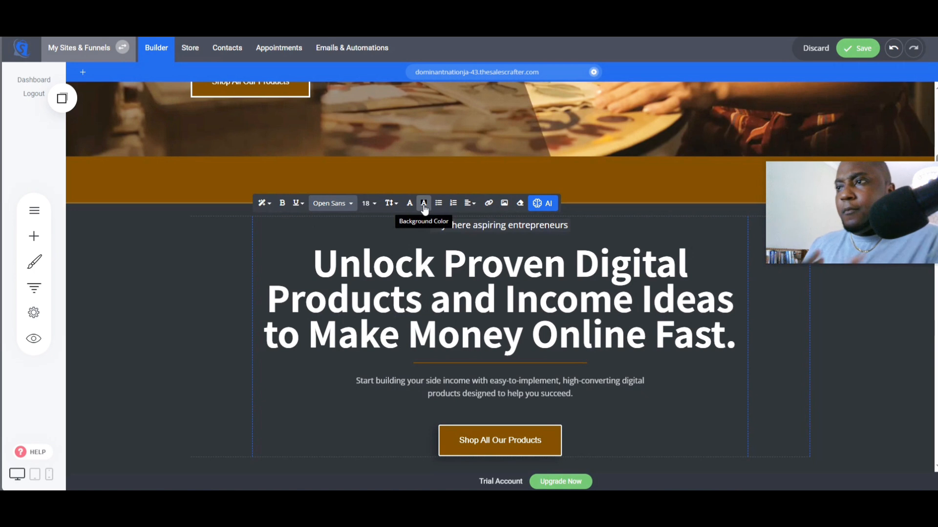
- Give the small heading text a brown background highlight and save the page
left_click(424, 203)
left_click(747, 313)
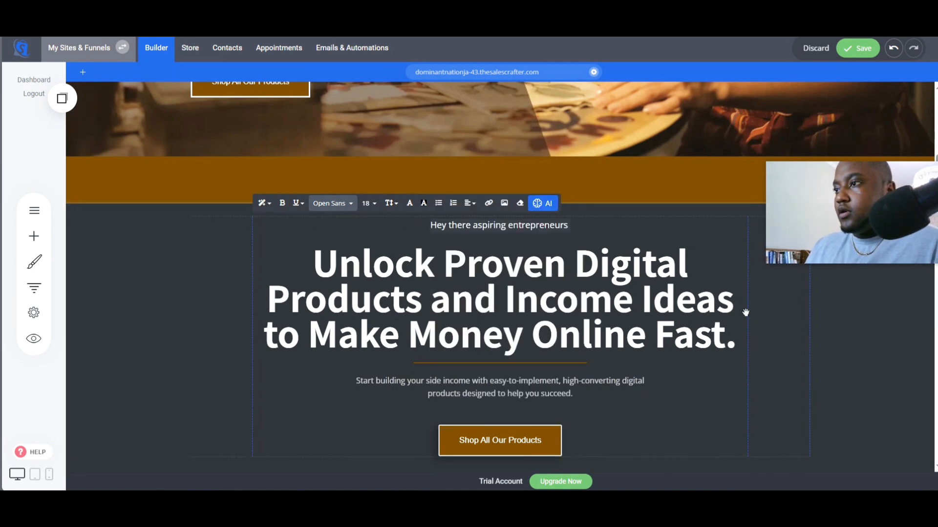
left_click(602, 304)
left_click(759, 322)
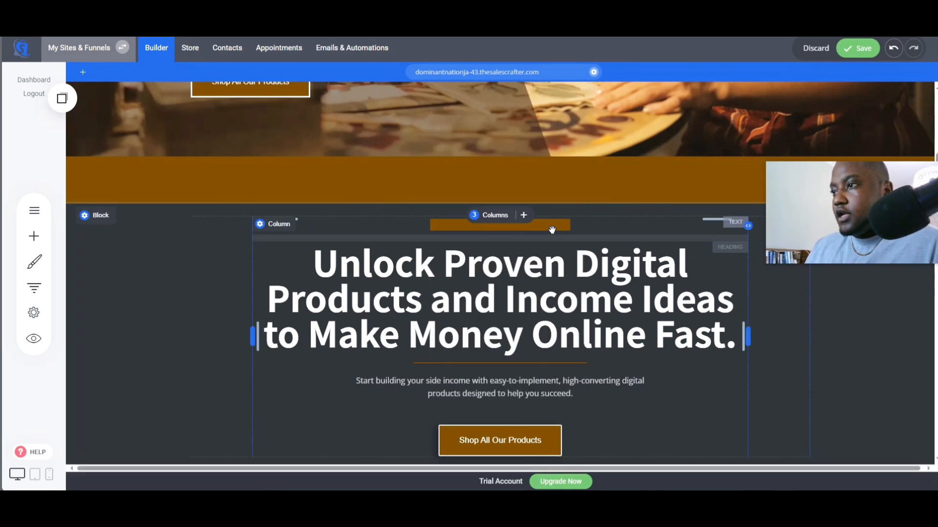
left_click(503, 226)
left_click(410, 203)
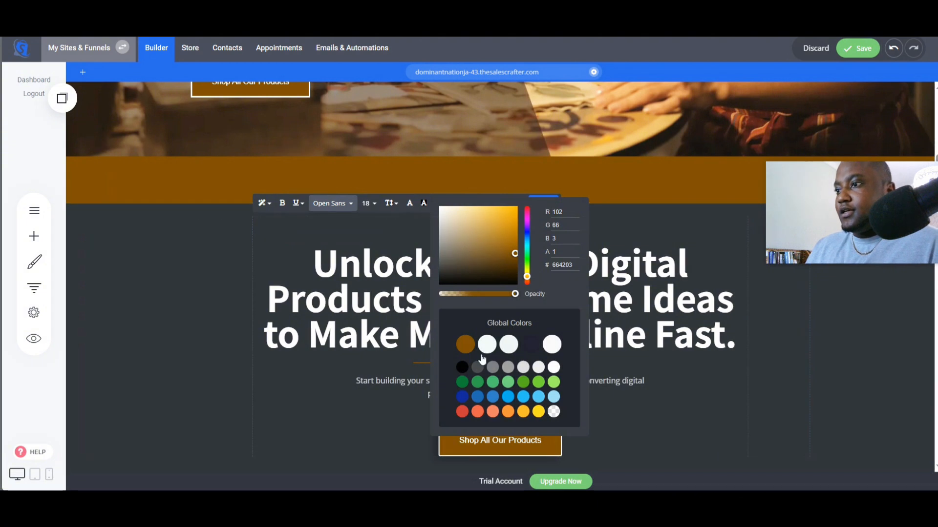
left_click(815, 376)
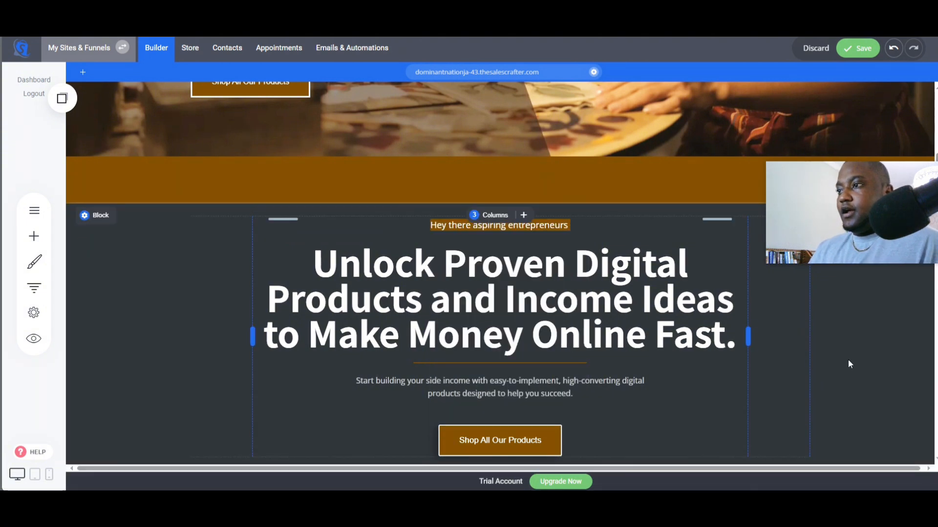
key("ctrl+s")
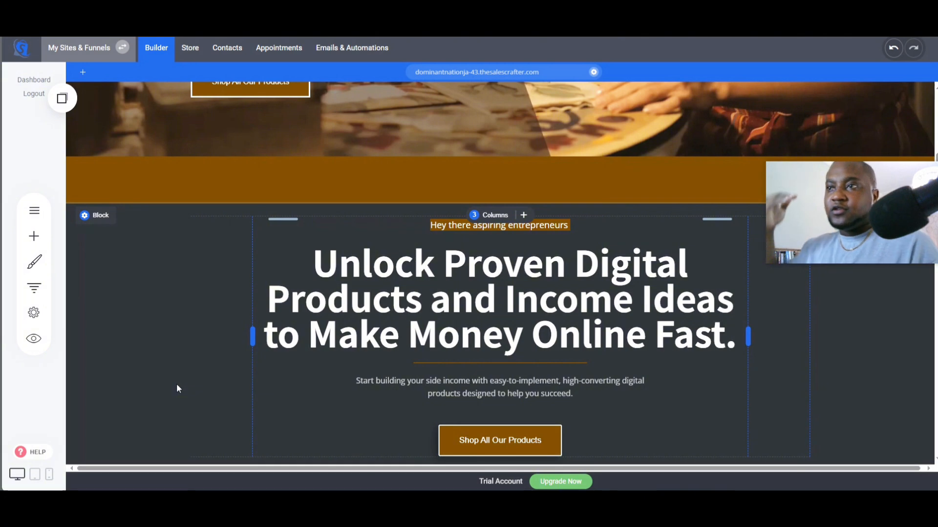
- Reduce the spacing above the button to about 25 px and save the page
scroll(274, 400, "down", 6)
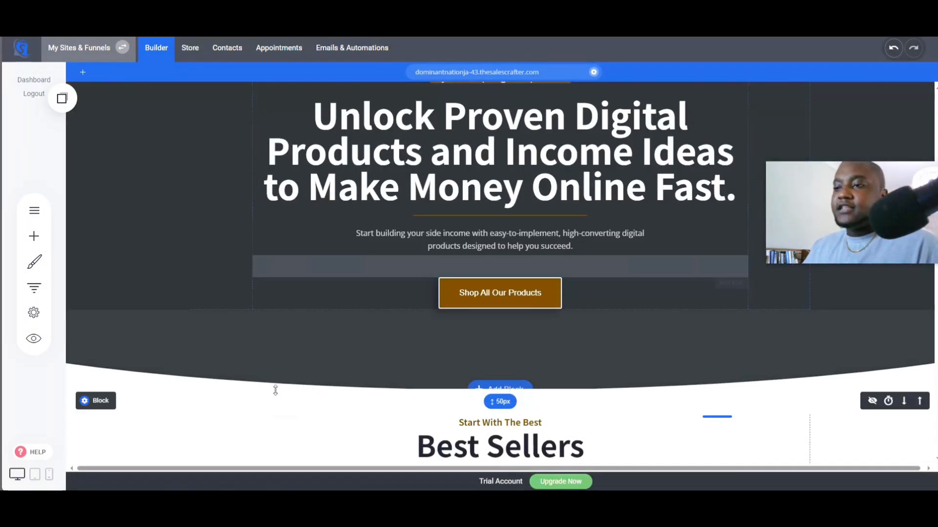
scroll(274, 382, "up", 5)
left_click_drag(437, 363, 446, 349)
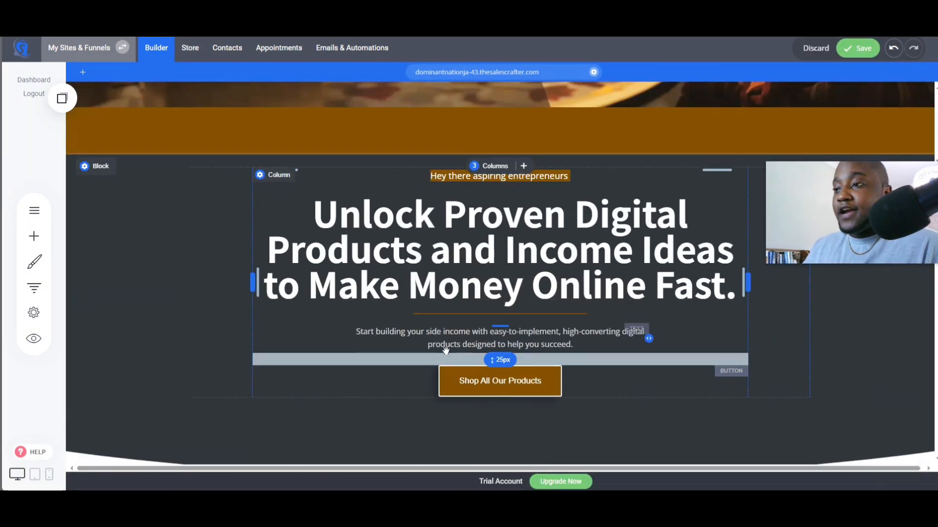
left_click(858, 47)
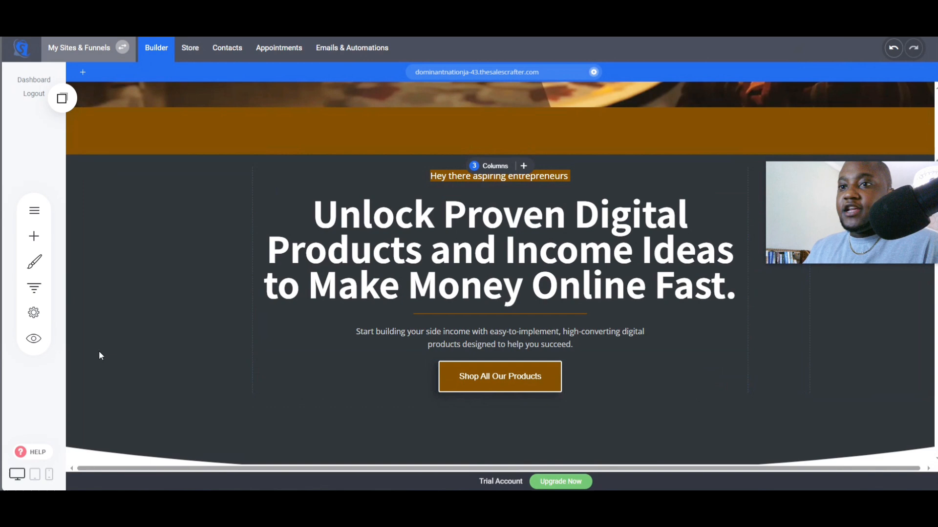
- Preview the website and scroll through the banner and the new hero section
left_click(33, 338)
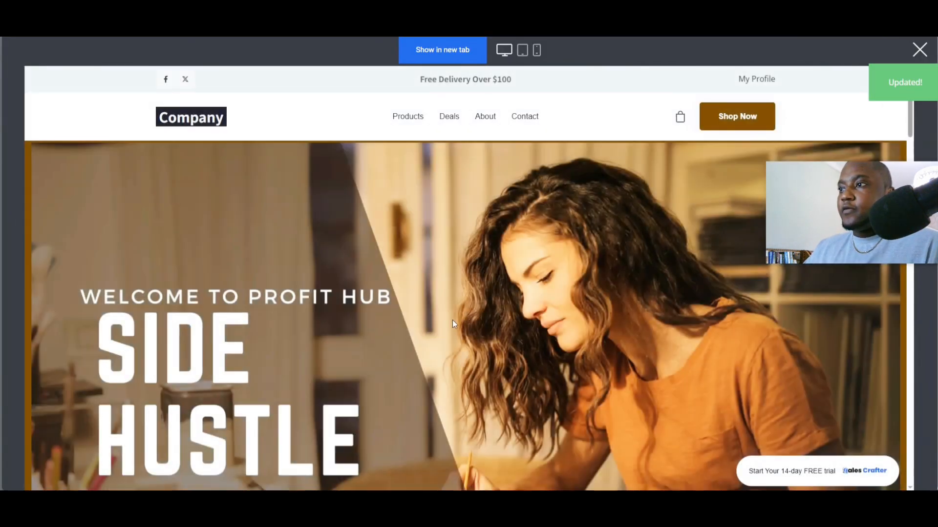
scroll(470, 282, "down", 3)
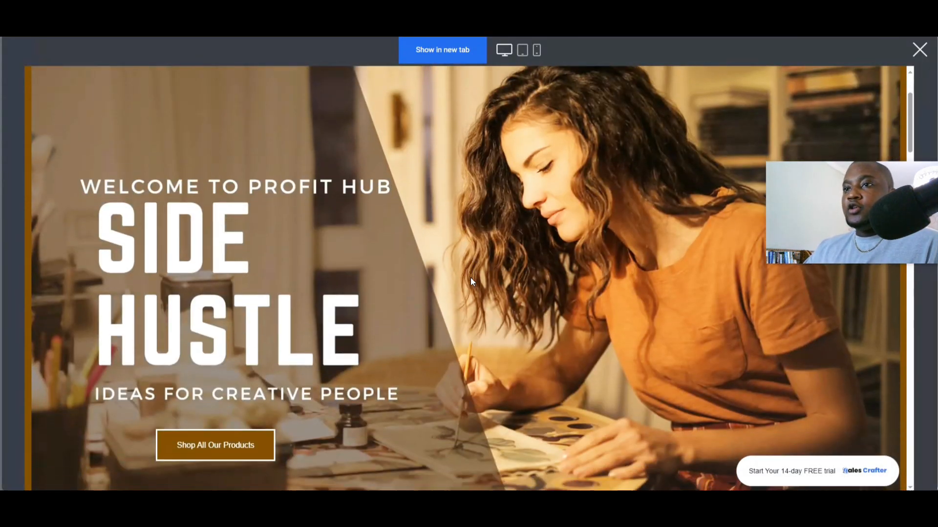
scroll(470, 286, "down", 1)
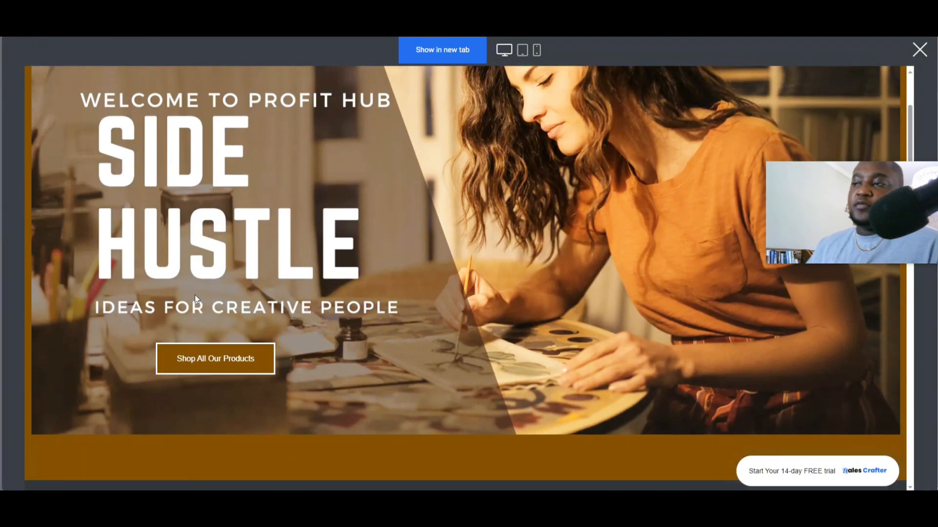
scroll(125, 281, "down", 3)
scroll(127, 287, "down", 6)
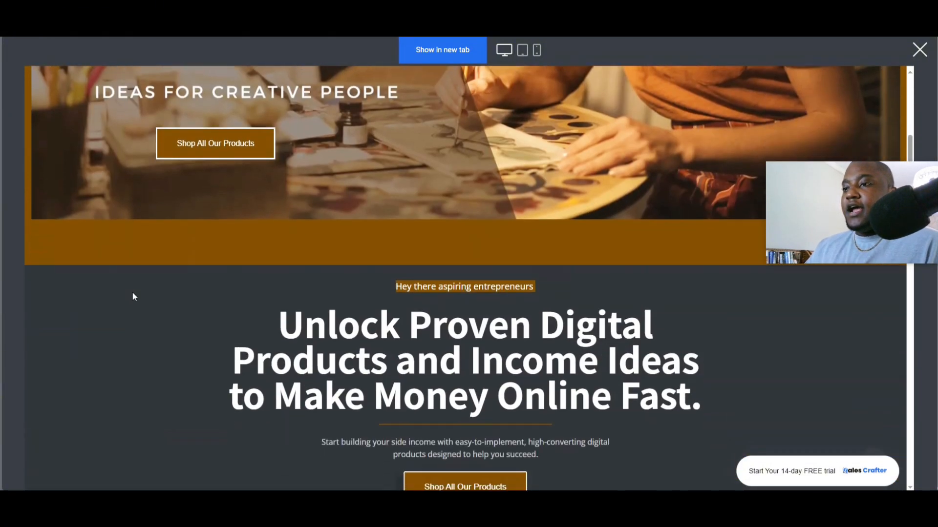
scroll(133, 295, "down", 1)
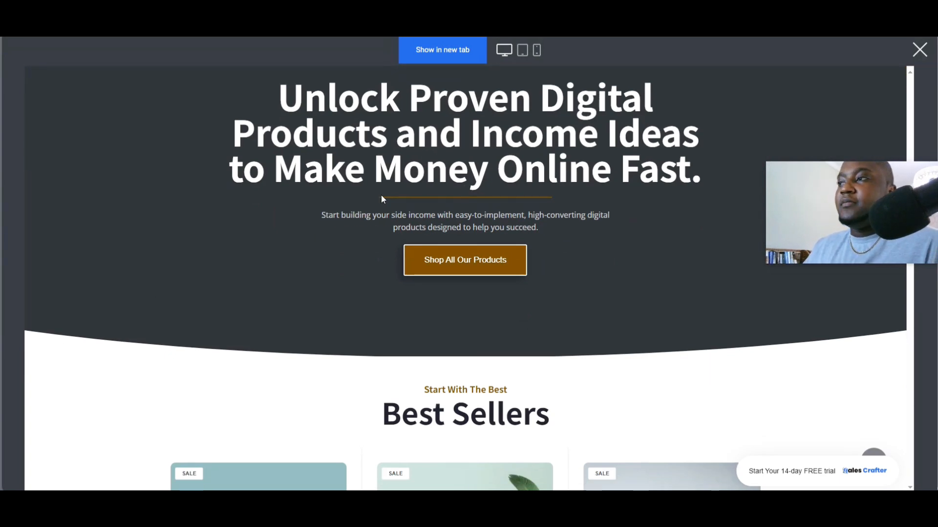
left_click_drag(329, 216, 569, 229)
left_click(339, 239)
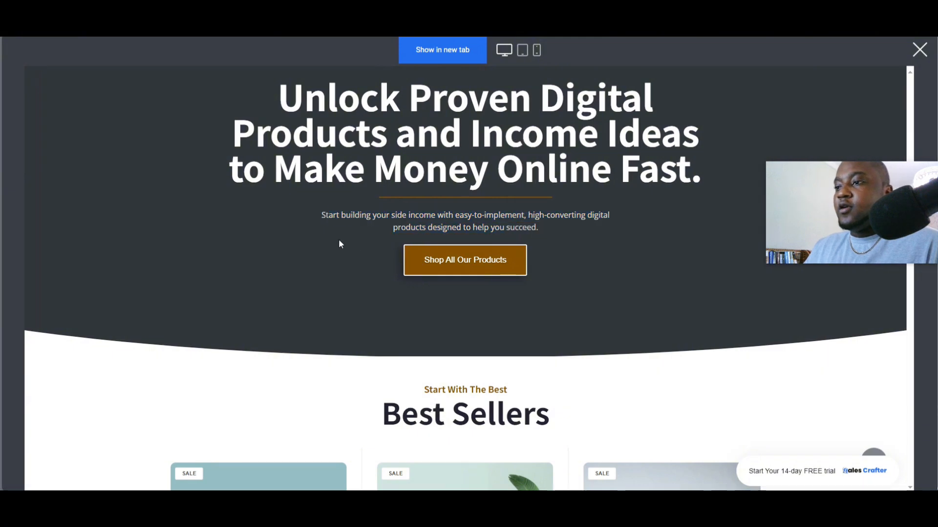
scroll(324, 256, "up", 10)
scroll(328, 261, "up", 3)
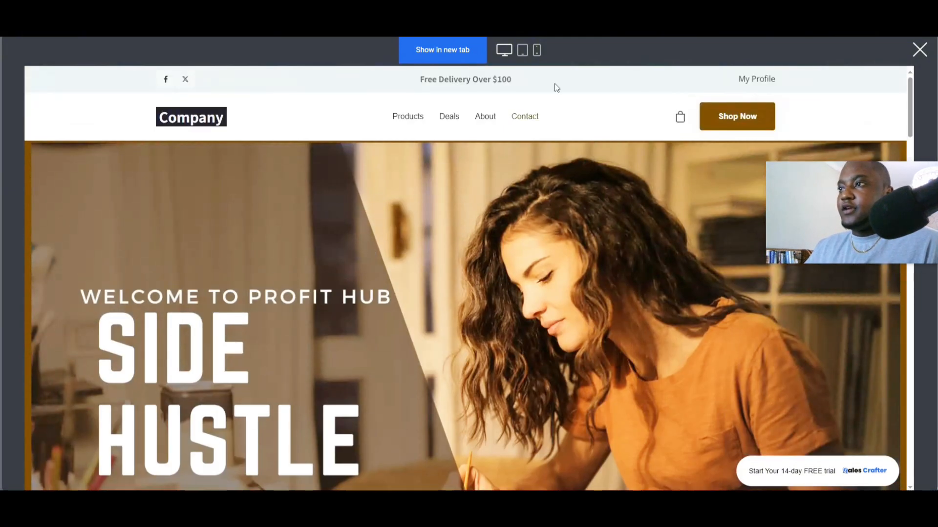
- Preview the website in phone view, scroll through the hero section, and close the preview
left_click(536, 50)
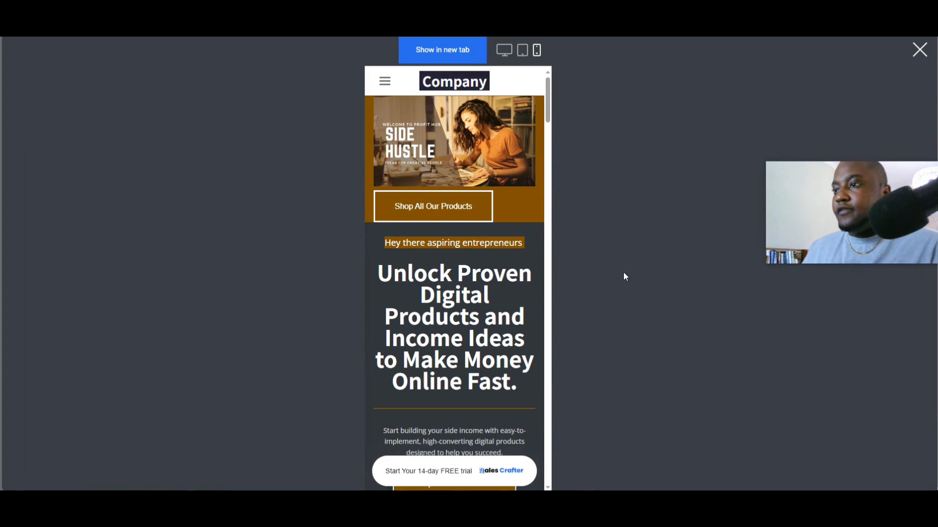
scroll(511, 291, "down", 1)
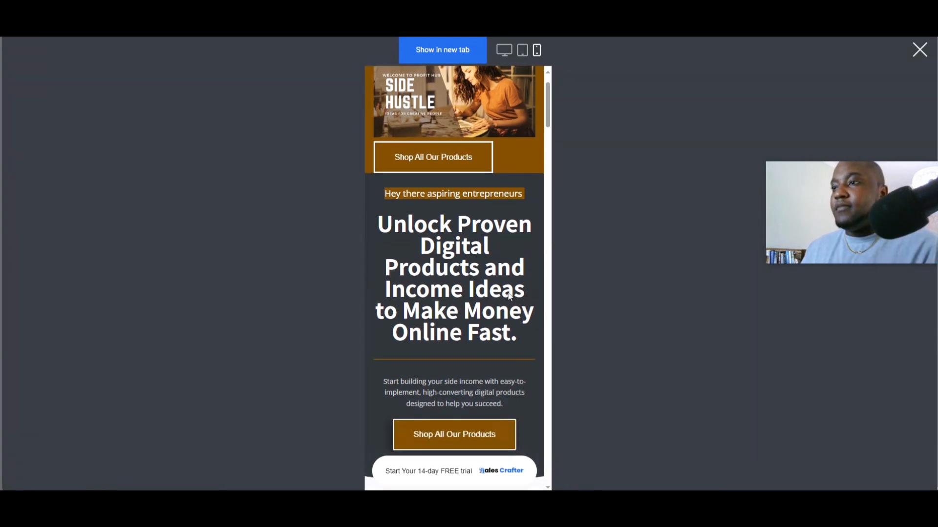
scroll(519, 280, "up", 1)
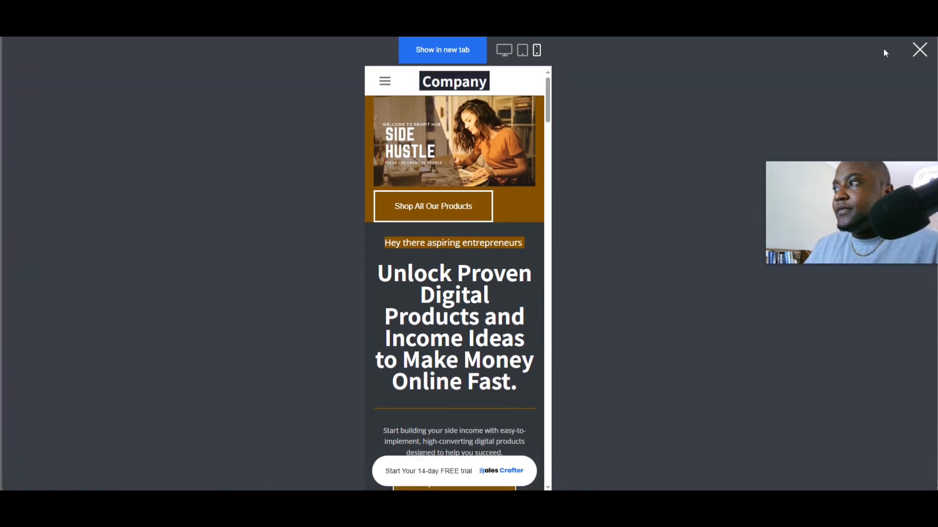
left_click(919, 50)
scroll(469, 263, "up", 6)
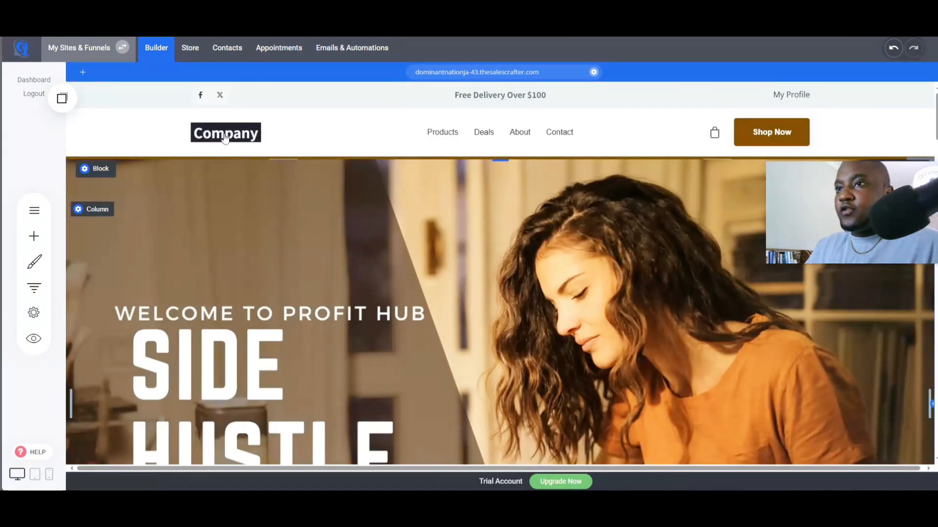
- Open the header logo's settings and replace the text logo with "Profit Hub"
left_click(239, 141)
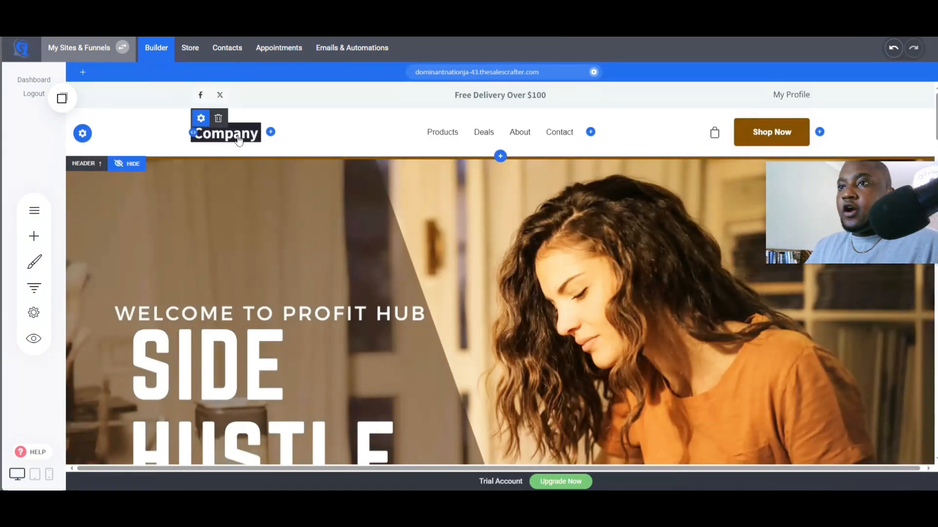
left_click(201, 118)
left_click(490, 210)
left_click(438, 210)
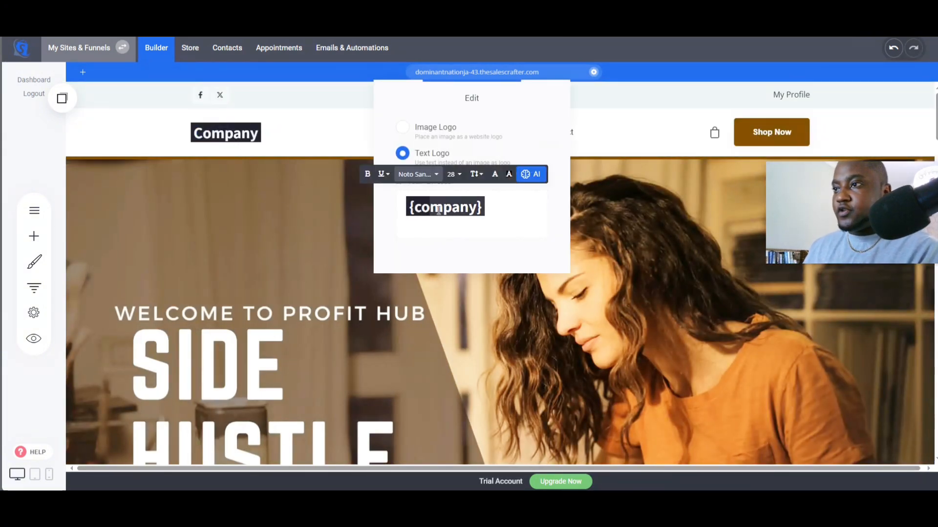
key("ctrl+a")
type("P")
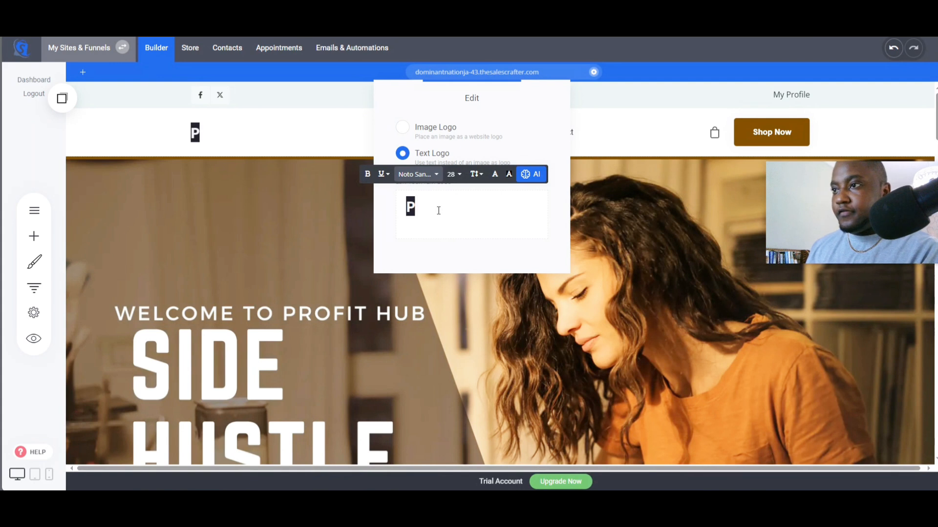
type("rofit Hub")
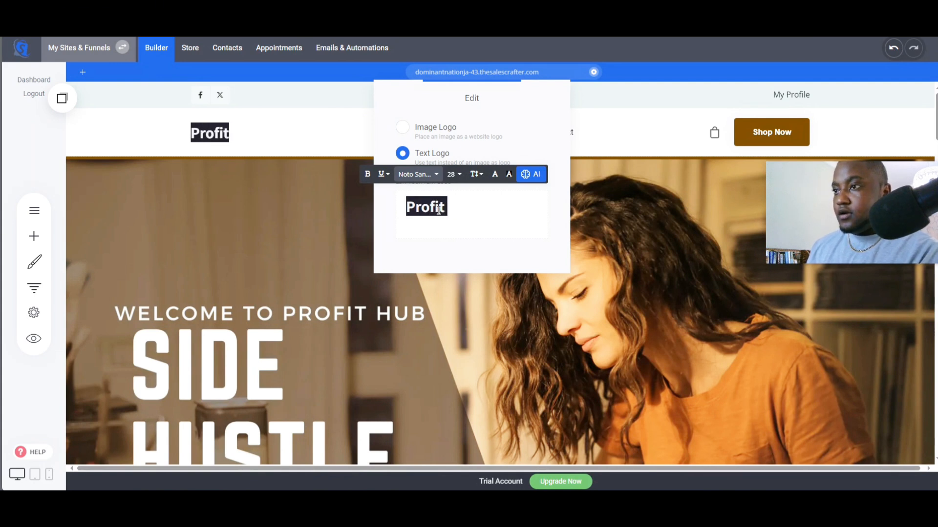
- Give the "Profit Hub" logo text a brown background highlight and save the page
triple_click(496, 208)
left_click_drag(479, 209, 384, 213)
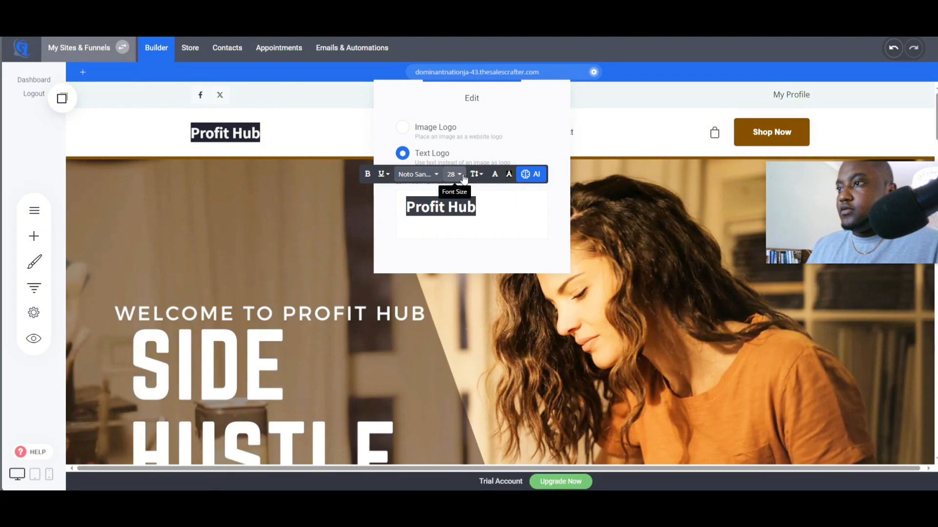
left_click(509, 174)
left_click(550, 315)
left_click(451, 263)
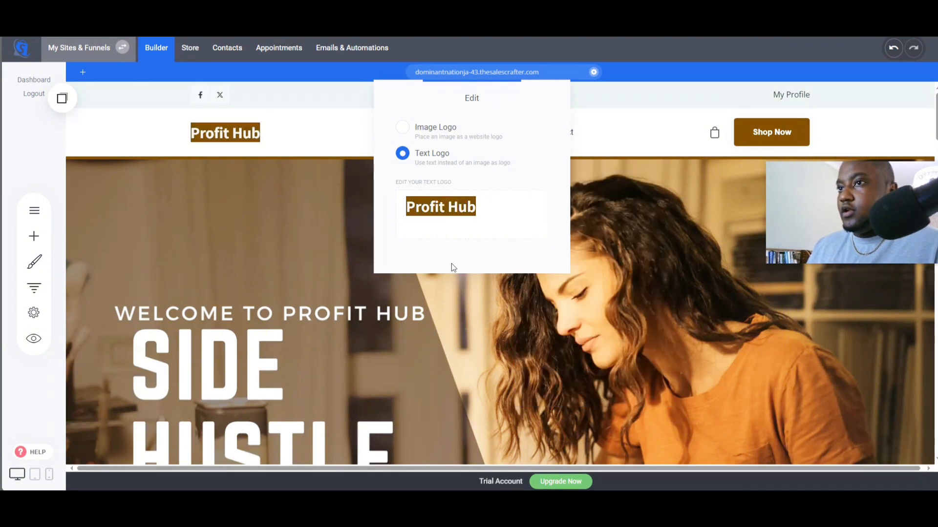
left_click(683, 155)
left_click(862, 50)
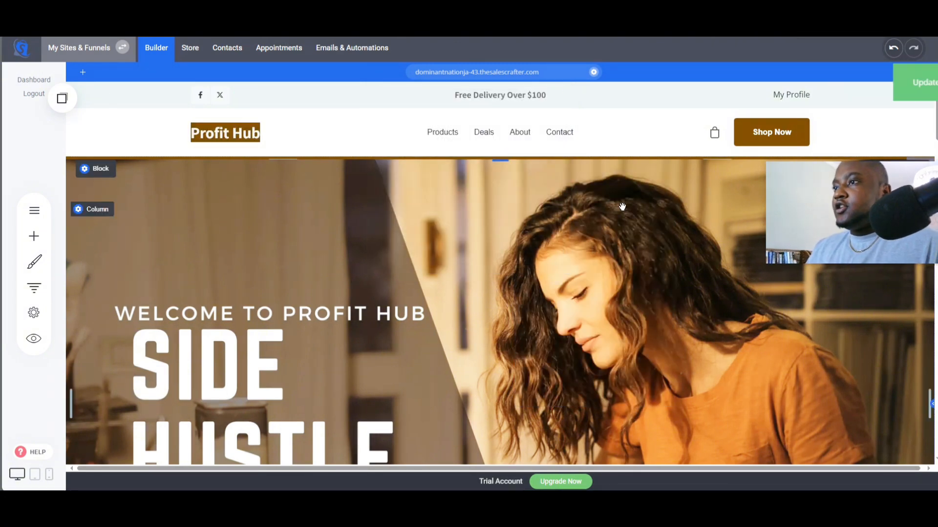
- Review the ChatGPT homepage layout suggestions for the compelling bullet points
scroll(625, 203, "down", 10)
scroll(603, 211, "down", 3)
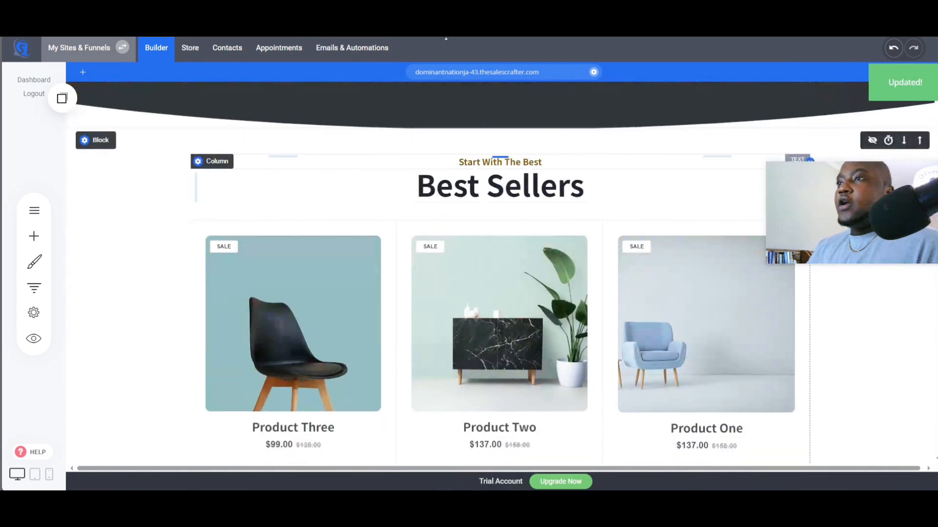
key("ctrl+Tab")
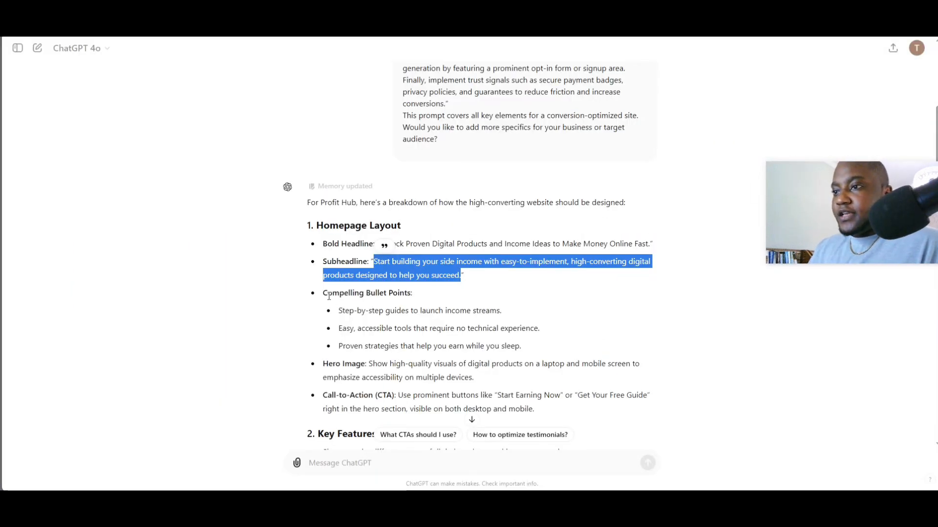
left_click_drag(321, 293, 432, 296)
left_click(363, 322)
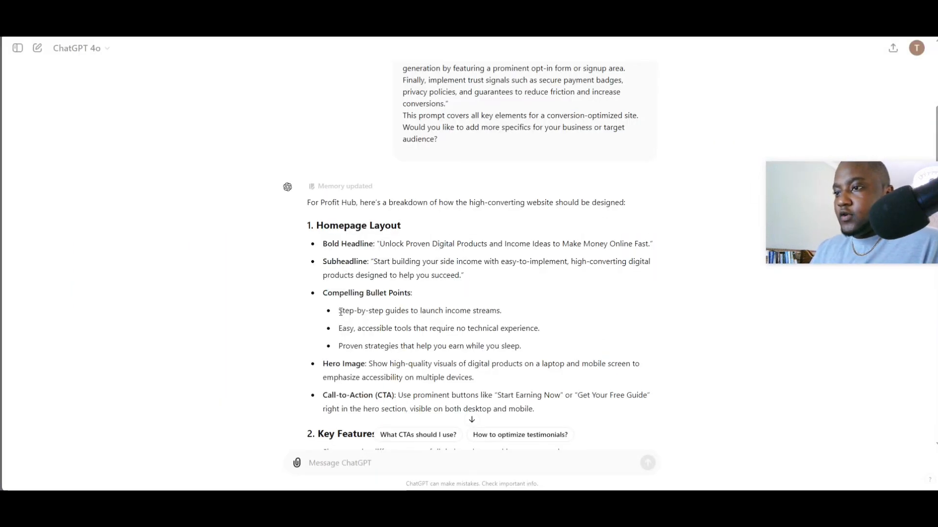
left_click_drag(340, 311, 421, 311)
left_click(505, 315)
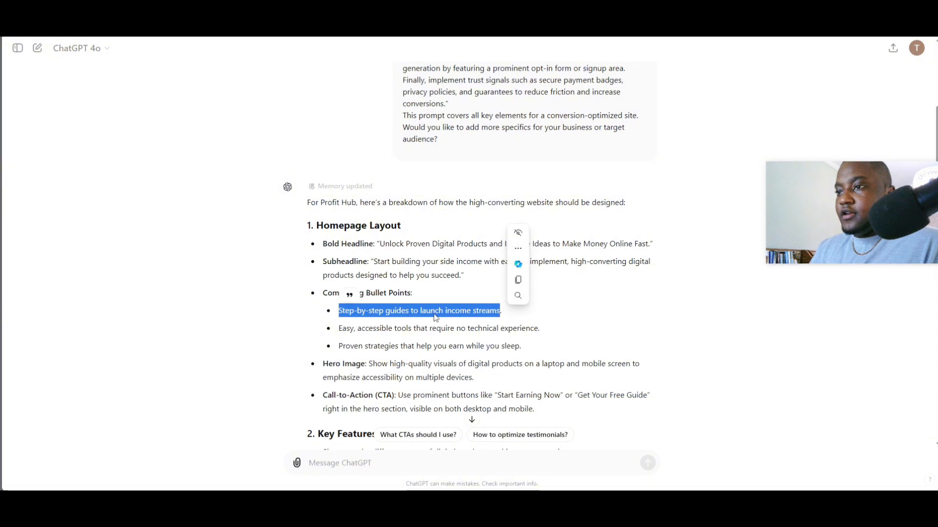
left_click(354, 311)
left_click_drag(335, 311, 496, 313)
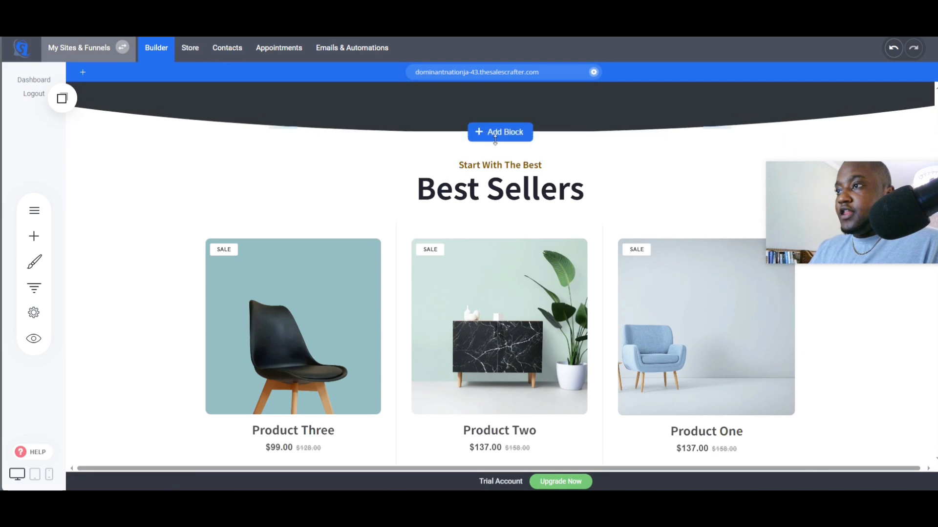
- Add an Image & Text block with an image column and three section titles below the hero section
scroll(501, 226, "up", 2)
left_click(502, 229)
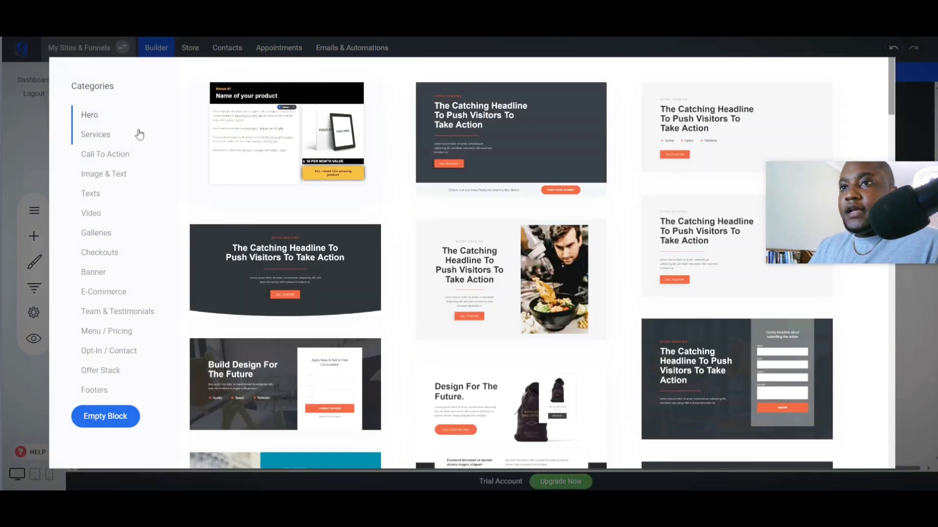
scroll(607, 237, "down", 8)
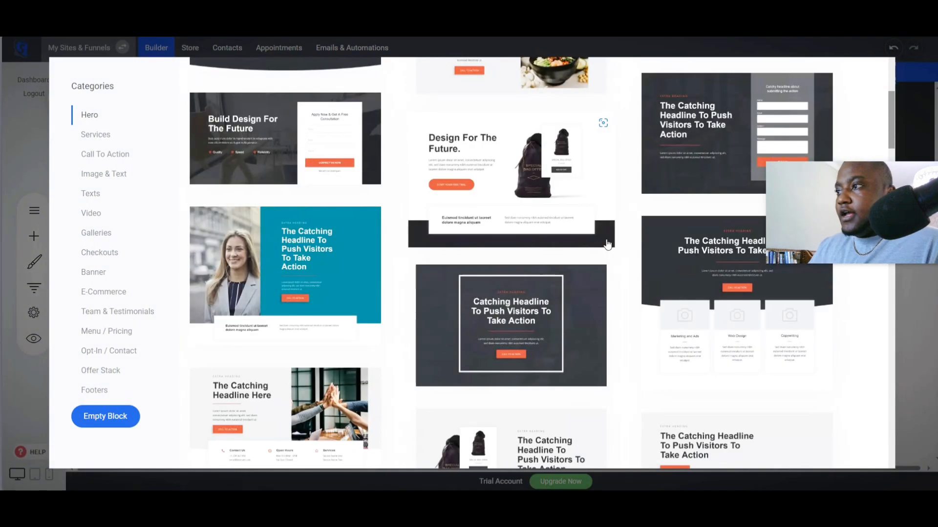
scroll(608, 256, "down", 8)
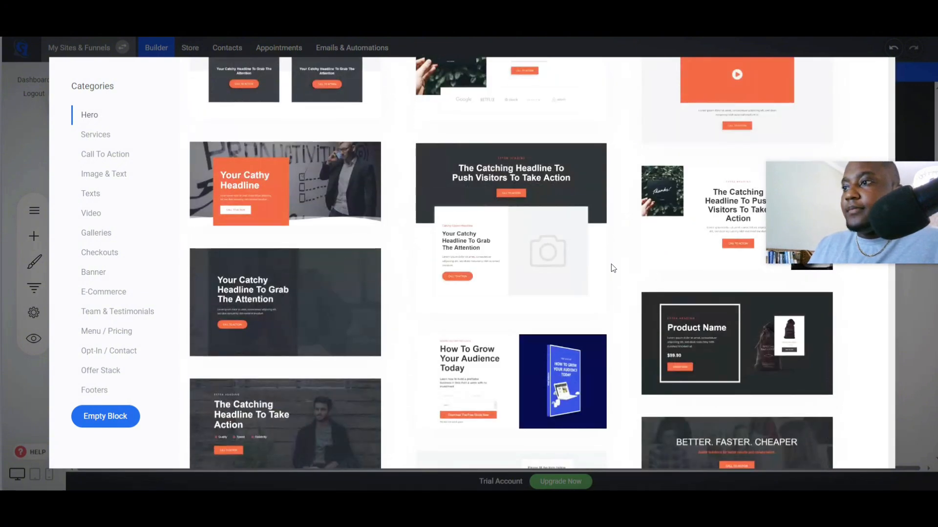
scroll(611, 265, "down", 4)
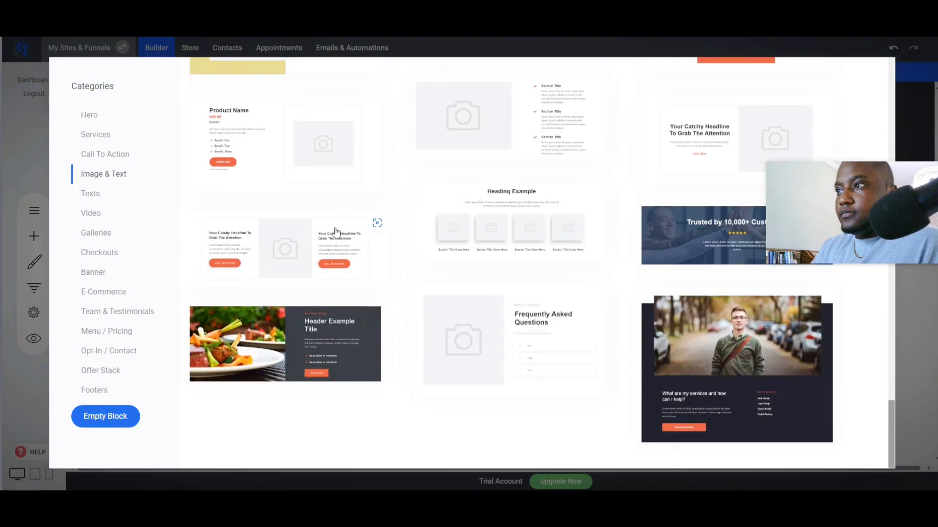
scroll(335, 232, "up", 3)
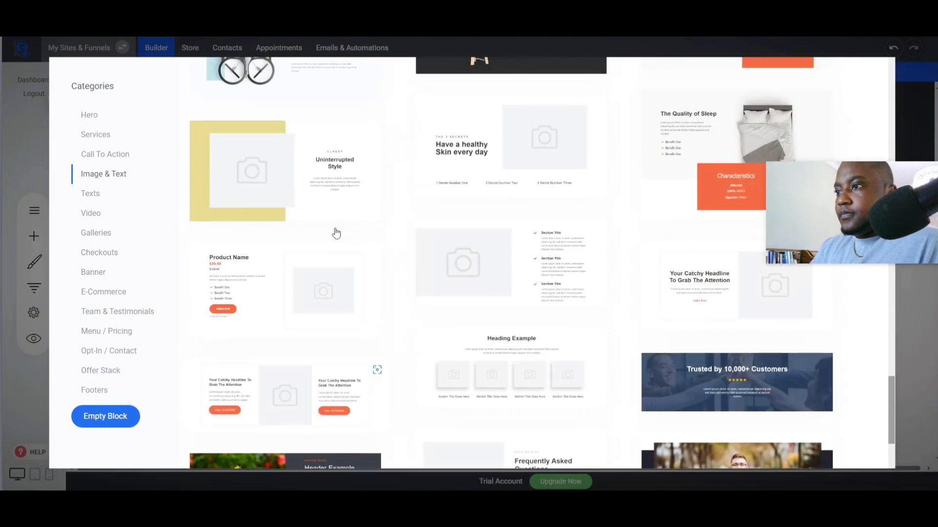
left_click(531, 264)
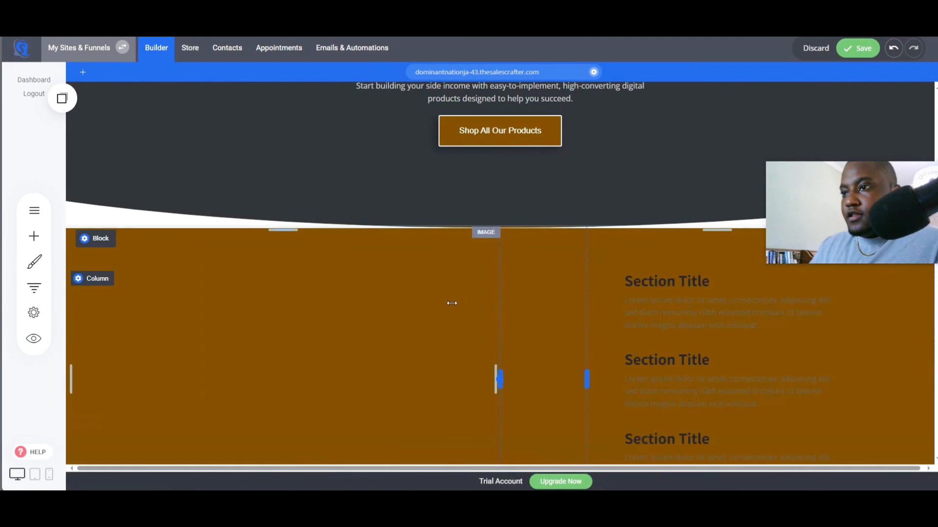
scroll(490, 305, "down", 1)
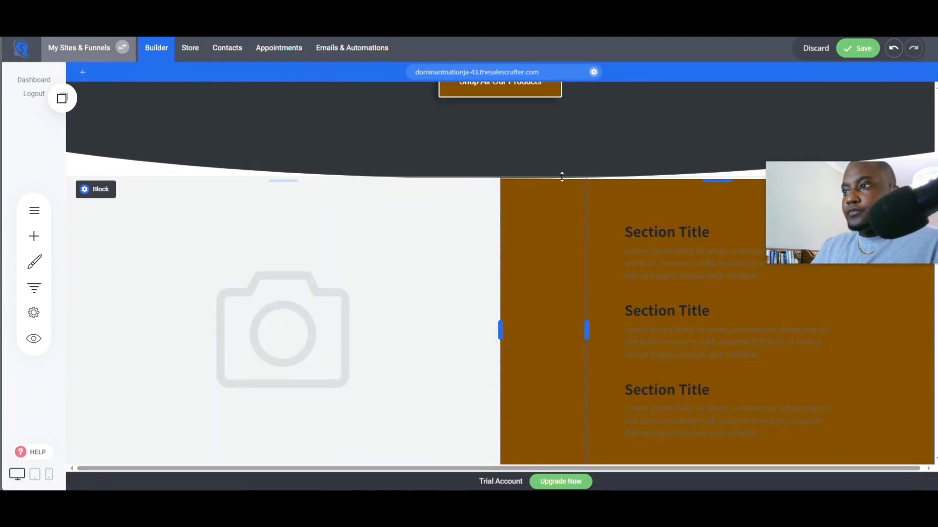
left_click_drag(529, 179, 529, 190)
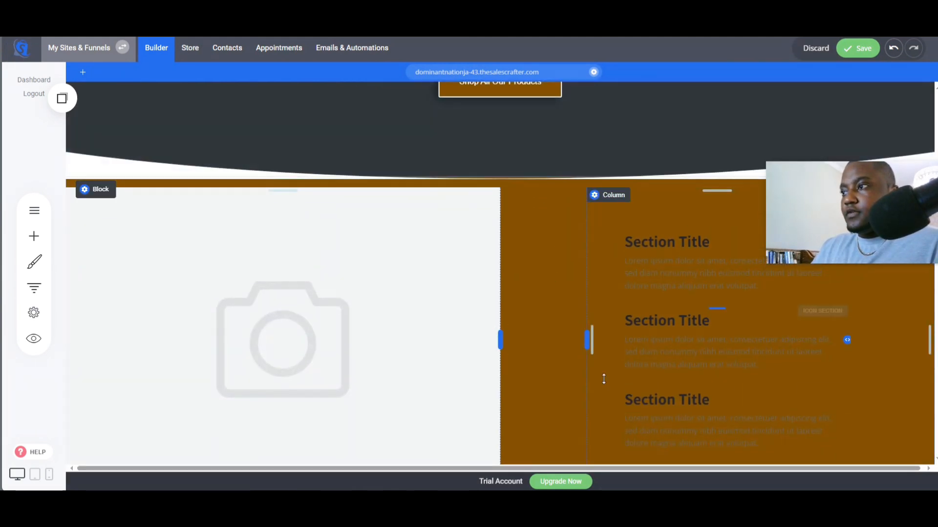
scroll(507, 375, "down", 3)
scroll(551, 335, "up", 4)
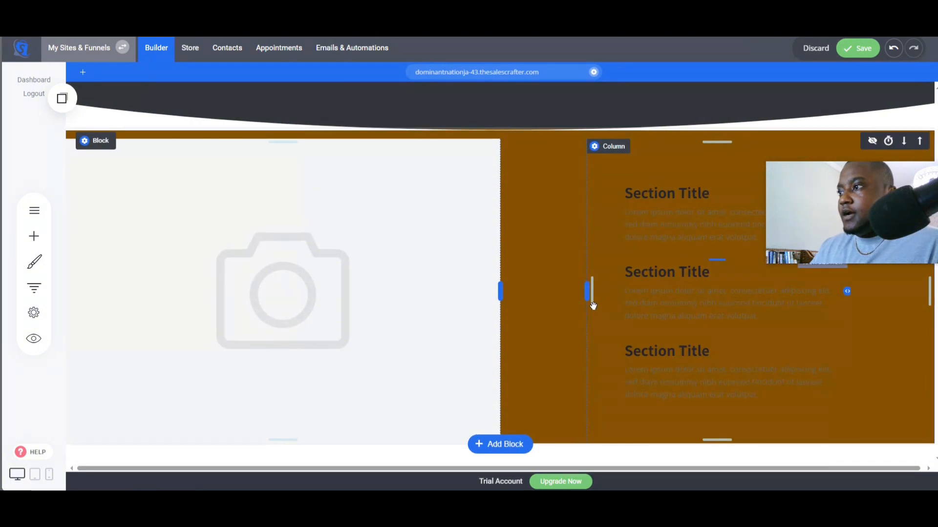
- Replace the new block's placeholder image with the HUSTLE mug photo found by searching the image directory for "hustle"
left_click(283, 310)
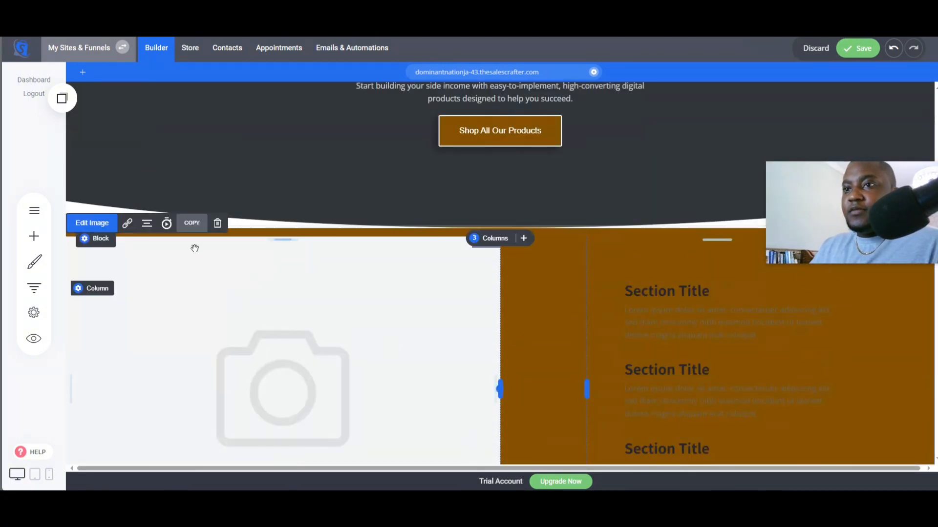
left_click(97, 223)
left_click(645, 259)
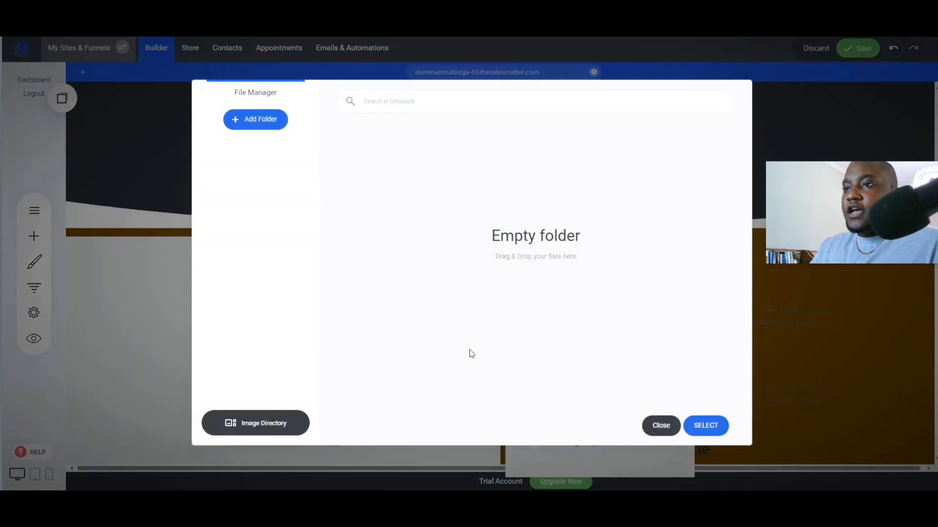
left_click(275, 418)
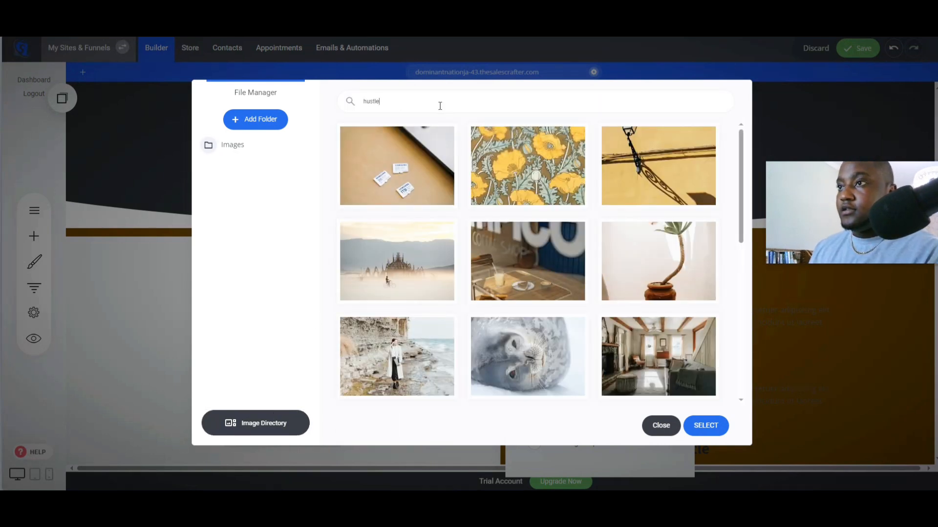
key("Return")
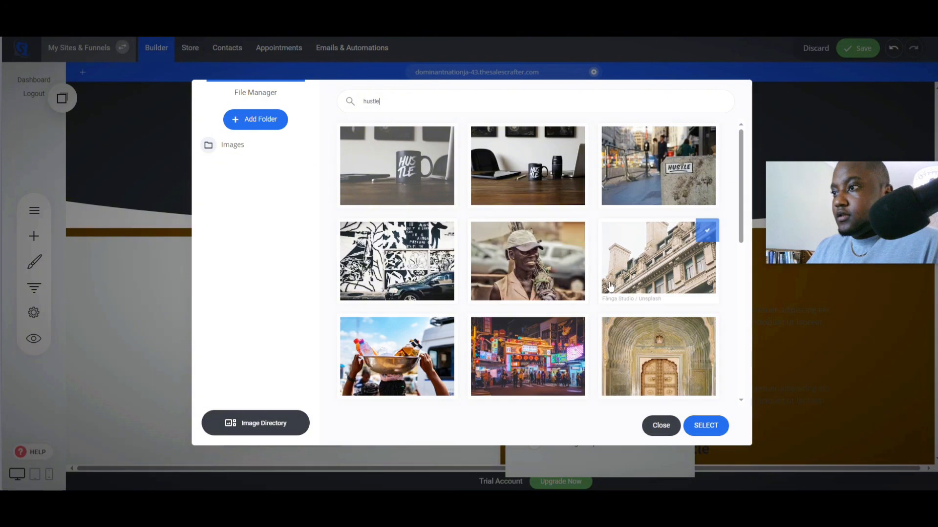
scroll(614, 272, "down", 1)
scroll(569, 168, "up", 1)
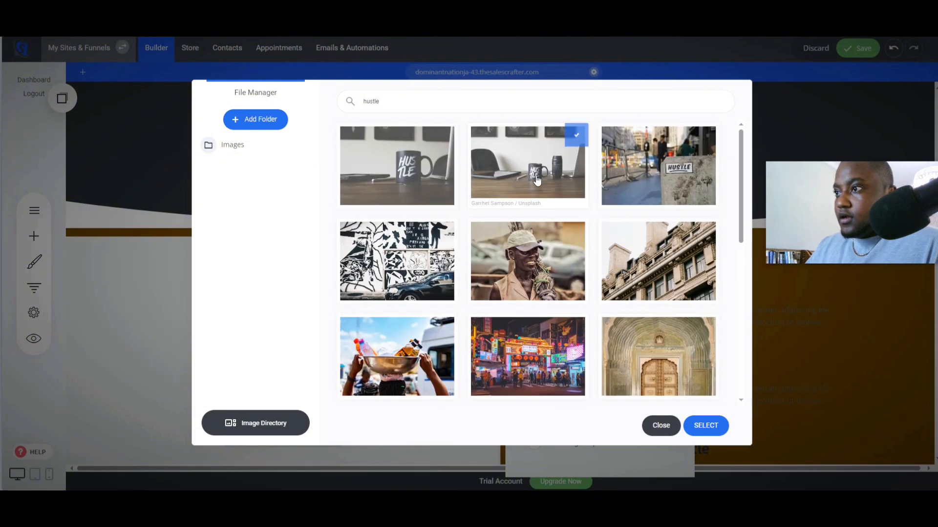
left_click(532, 171)
left_click(706, 427)
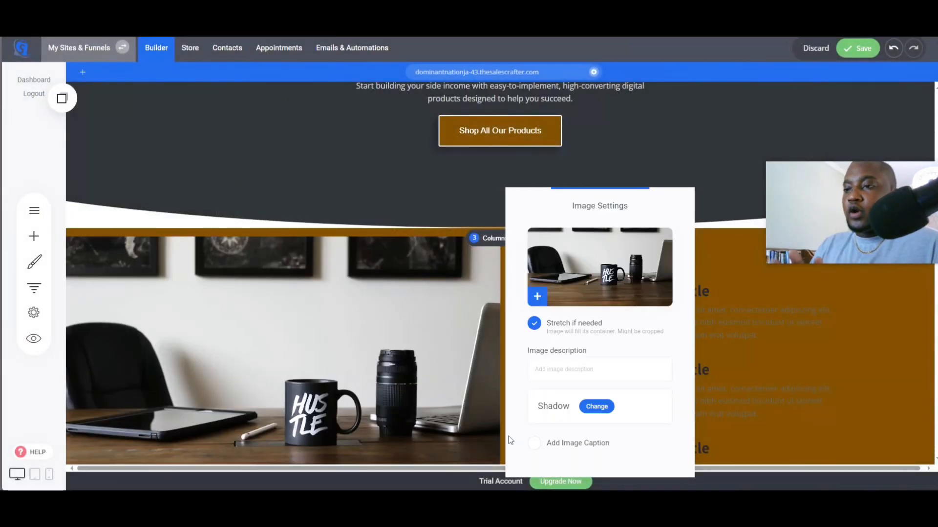
left_click(396, 419)
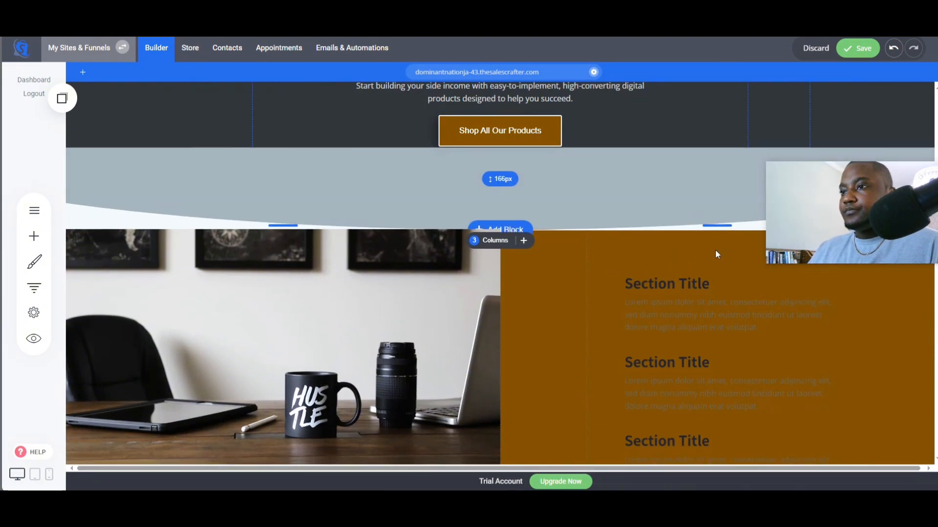
scroll(574, 415, "down", 1)
scroll(746, 249, "up", 2)
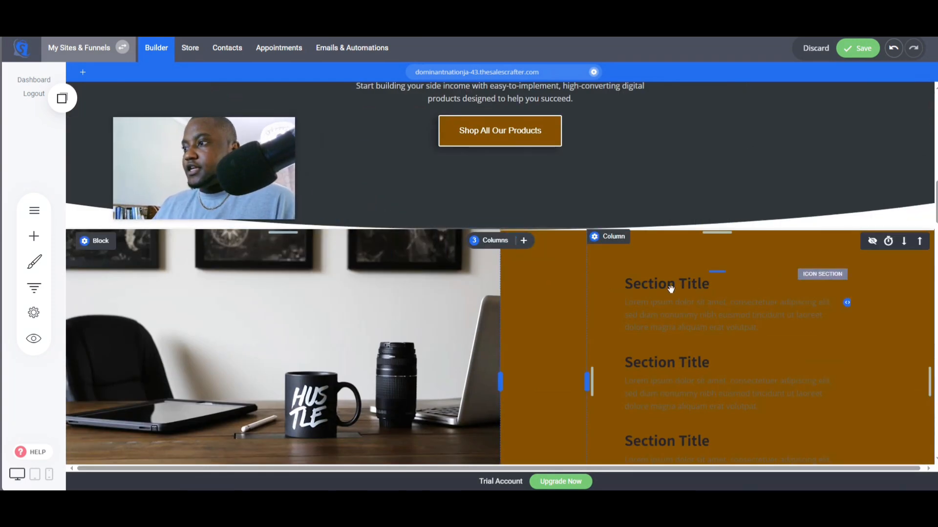
left_click(648, 282)
left_click(679, 314)
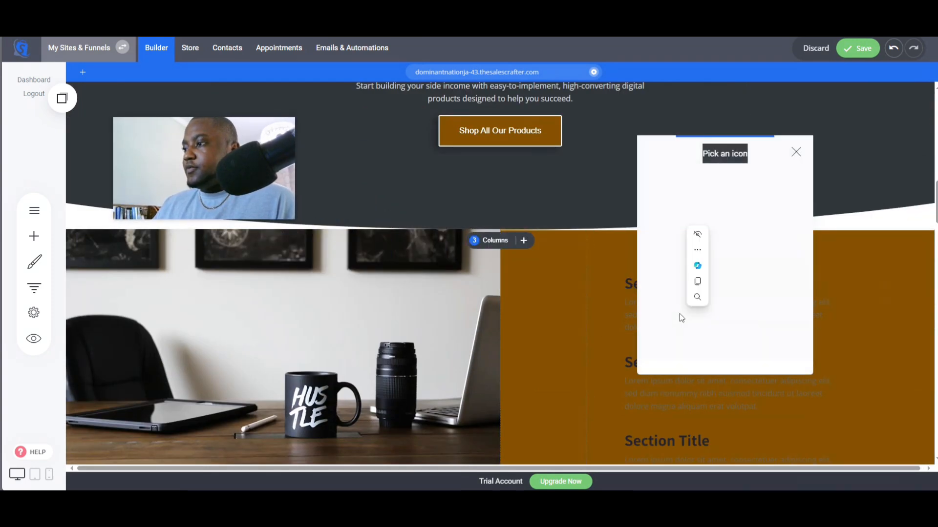
left_click(795, 153)
- Set the text colour of the first section title and its description paragraph to white
double_click(665, 285)
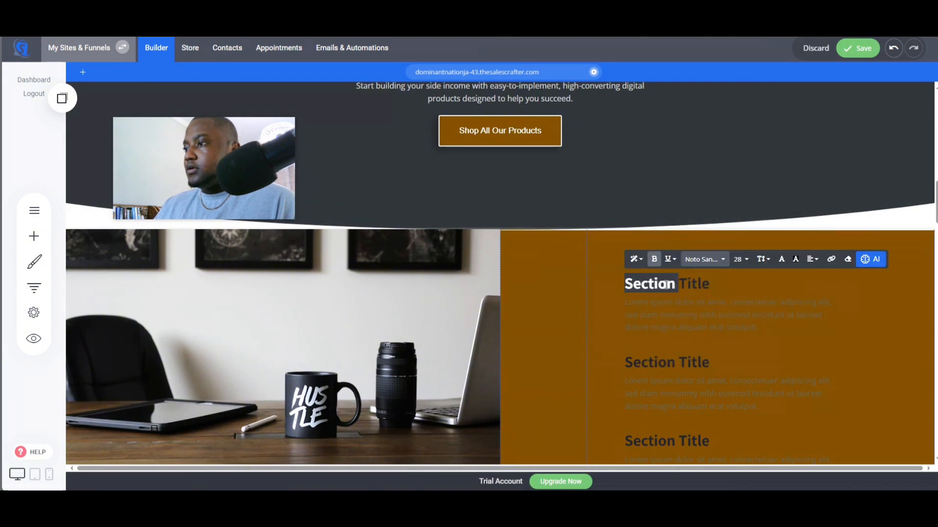
left_click(780, 260)
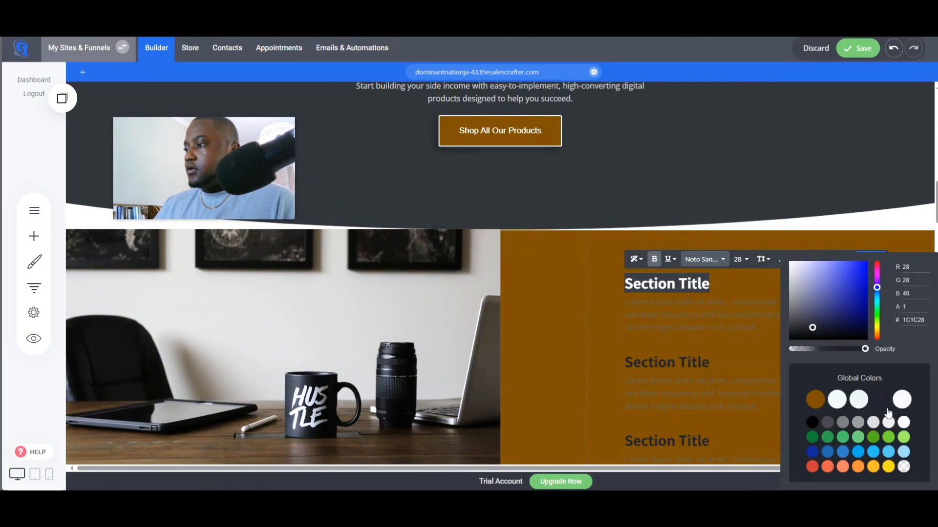
left_click(906, 426)
left_click(646, 301)
left_click(659, 308)
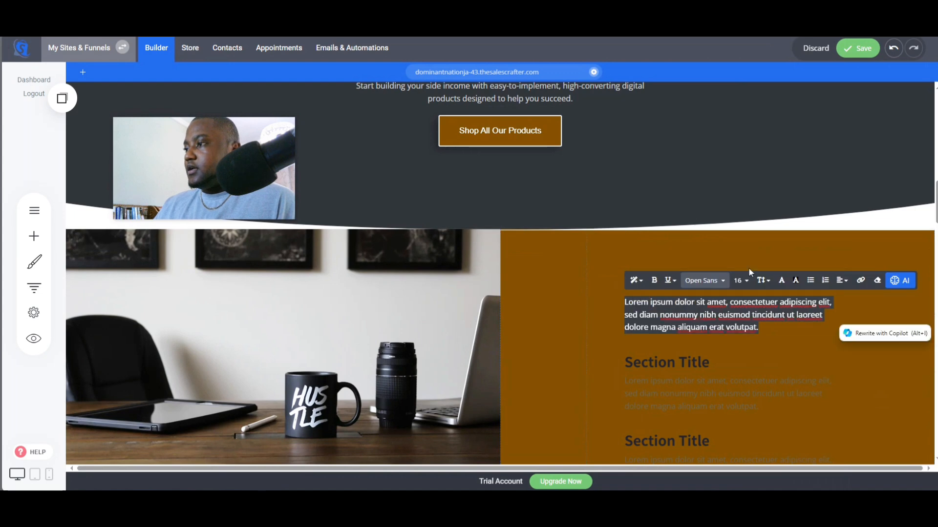
left_click(781, 282)
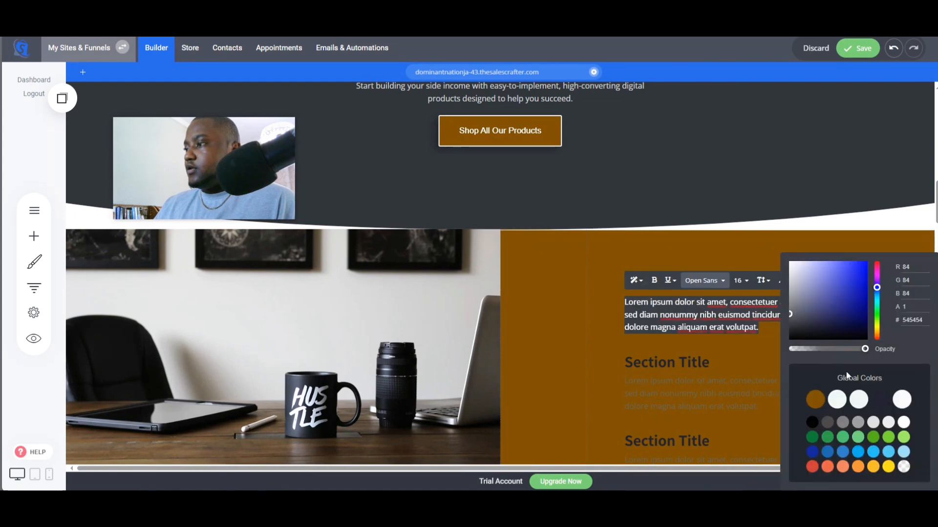
left_click(907, 426)
left_click(630, 355)
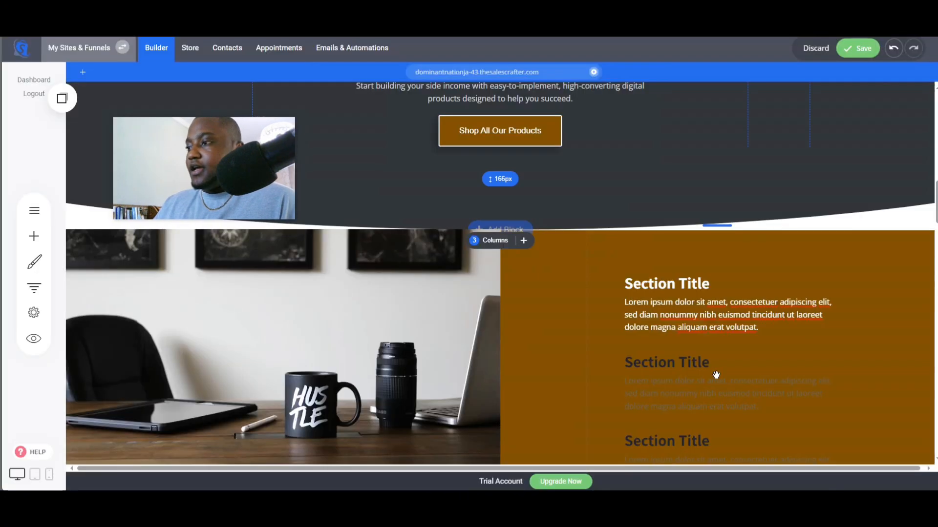
- Paste "Step-by-step guides to launch income streams." over the first section title
double_click(659, 285)
type("Step-by-step guides to launch income streams.")
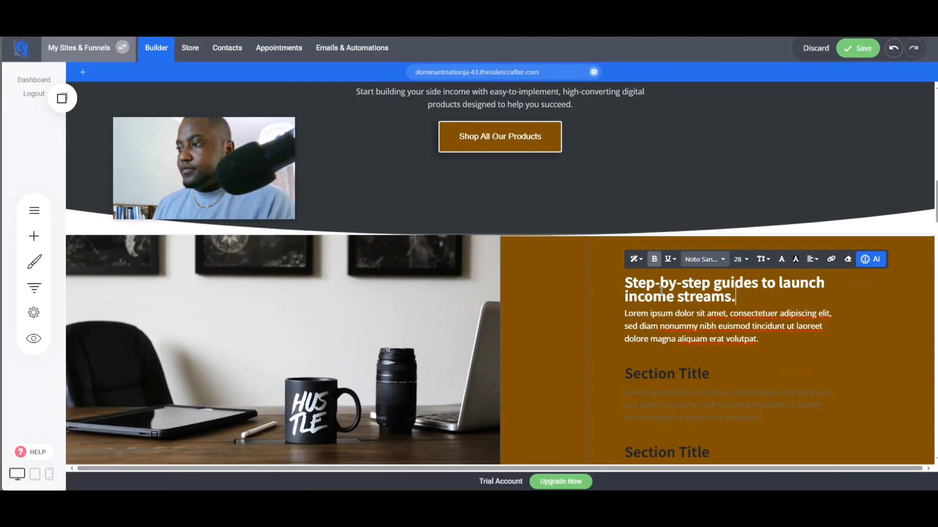
triple_click(661, 290)
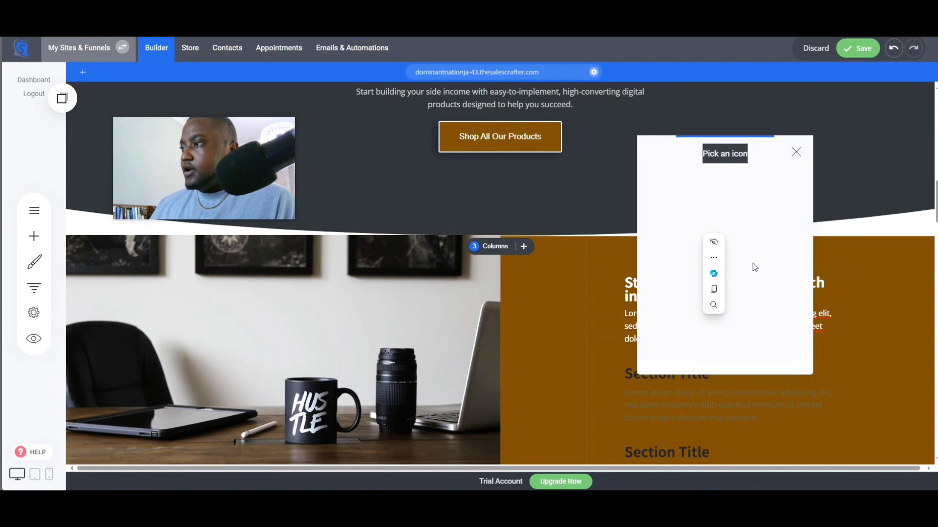
left_click(795, 153)
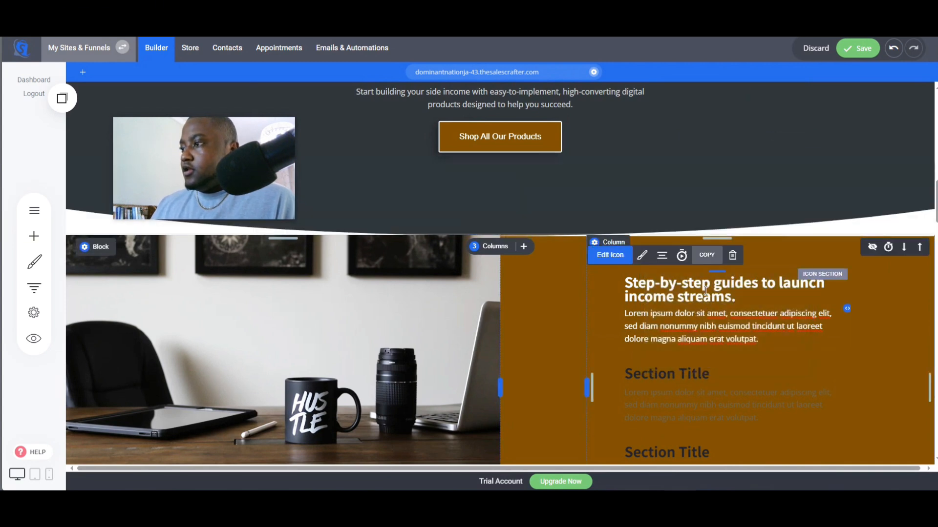
- Turn off Show icon description in the first icon item's styling to hide its description text
left_click(616, 256)
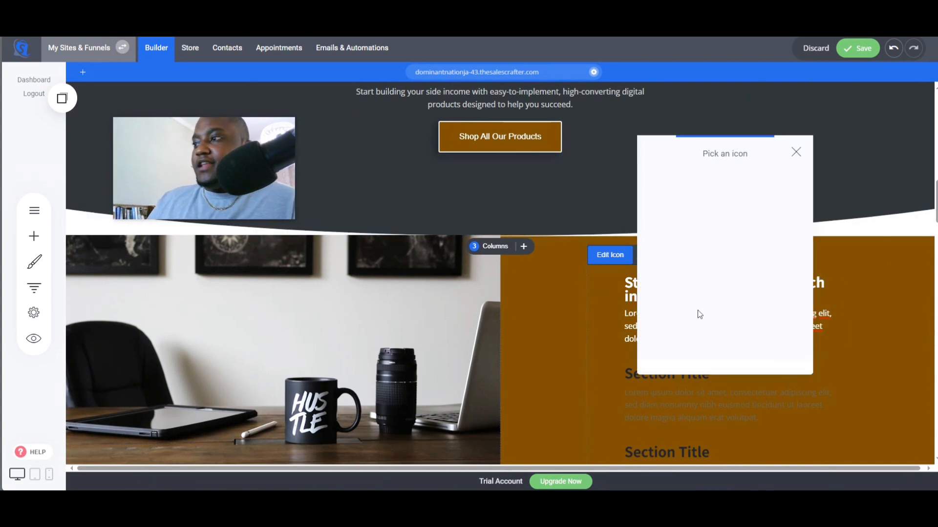
left_click(795, 152)
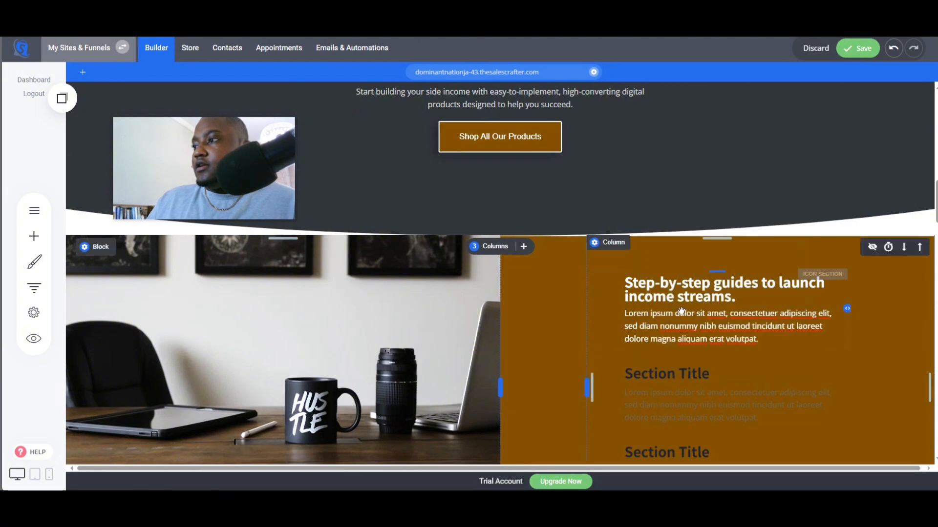
left_click(644, 255)
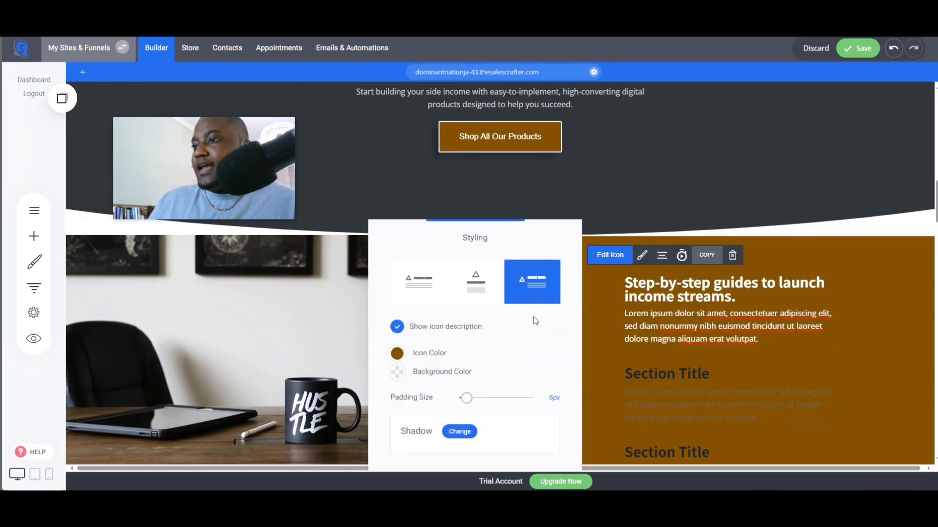
left_click(397, 327)
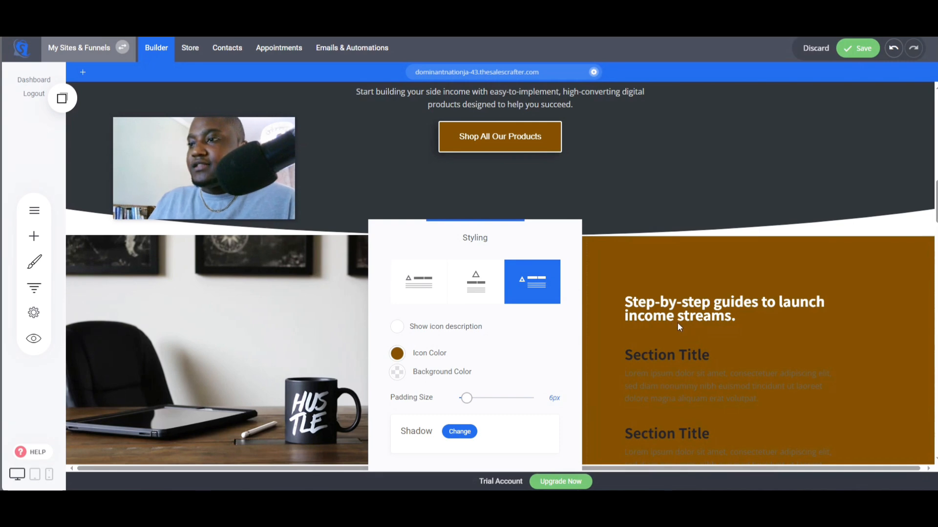
left_click(675, 361)
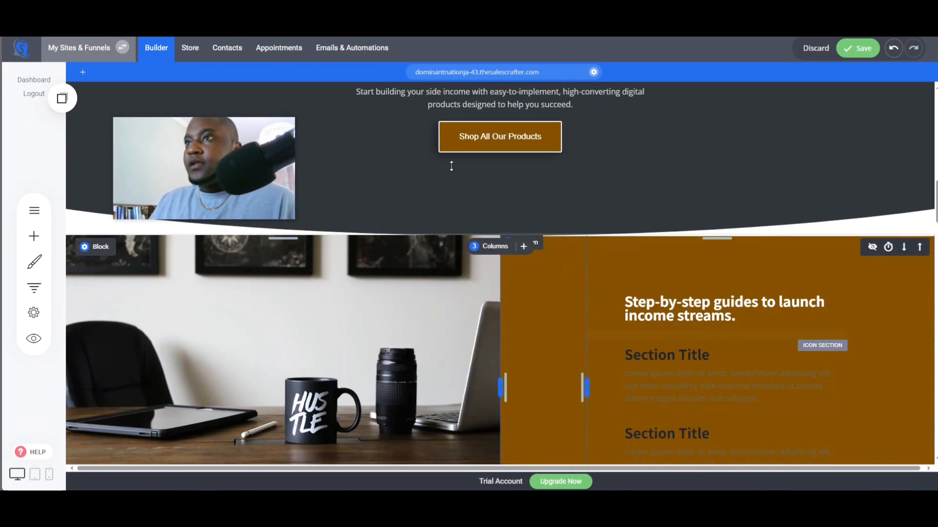
- Copy the "Easy, accessible tools that require no technical experience." bullet from ChatGPT and paste it as the second section title
left_click(342, 15)
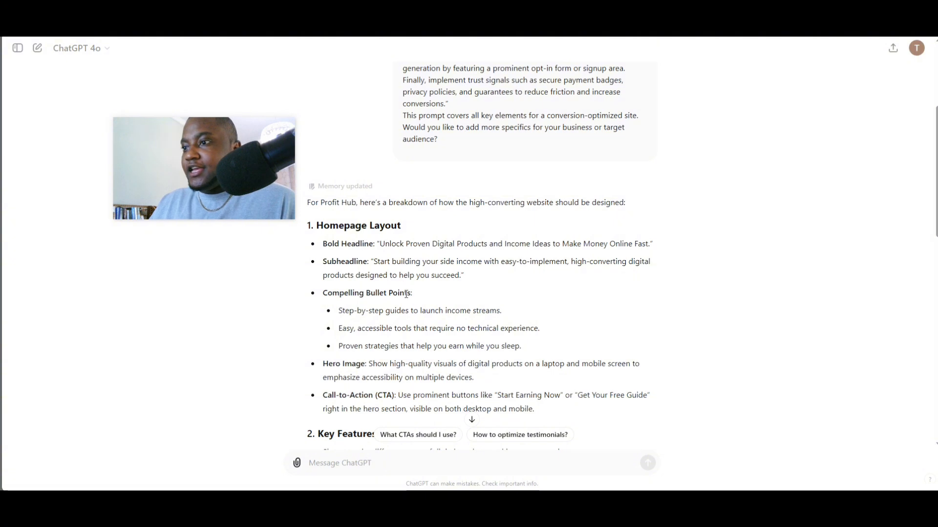
left_click_drag(336, 334, 538, 329)
left_click(542, 335)
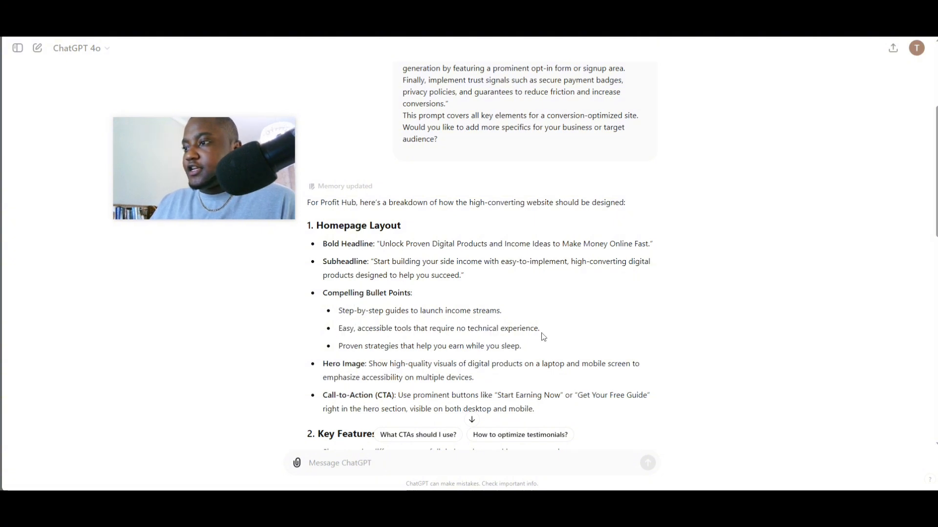
triple_click(540, 329)
left_click(544, 334)
triple_click(540, 328)
key("ctrl+c")
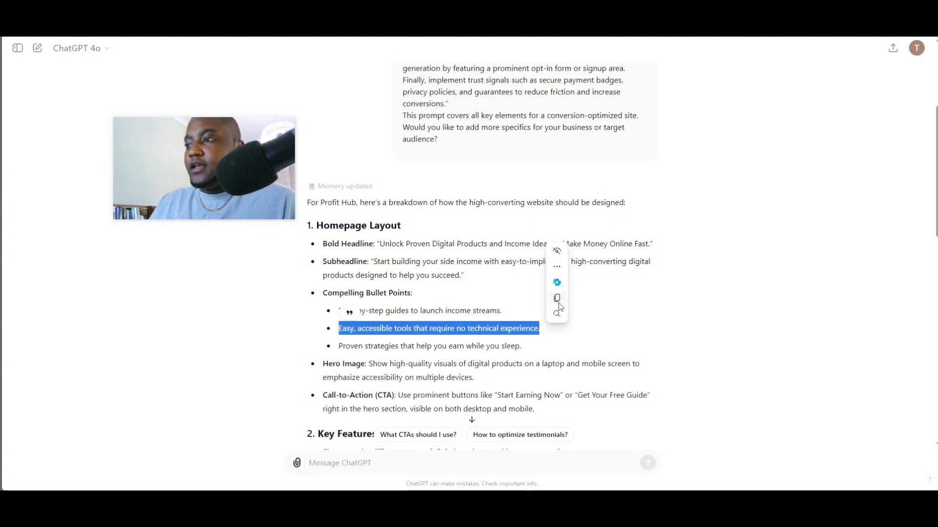
key("ctrl+Tab")
triple_click(667, 357)
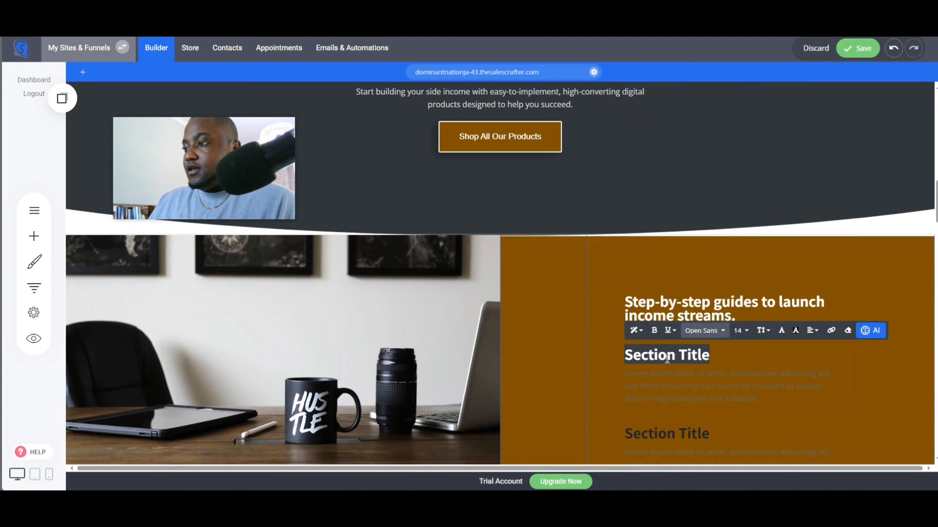
key("ctrl+v")
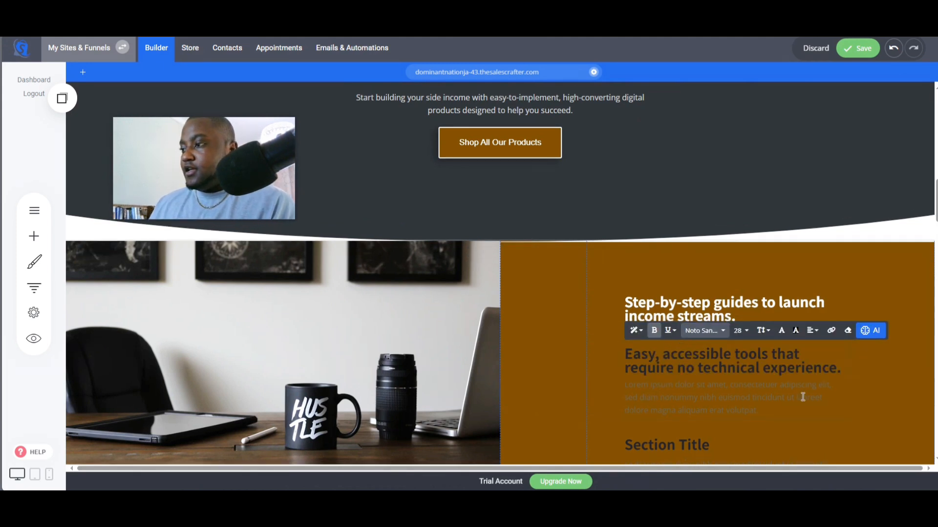
- Turn off Show icon description for the second icon item
left_click(634, 361)
left_click(642, 326)
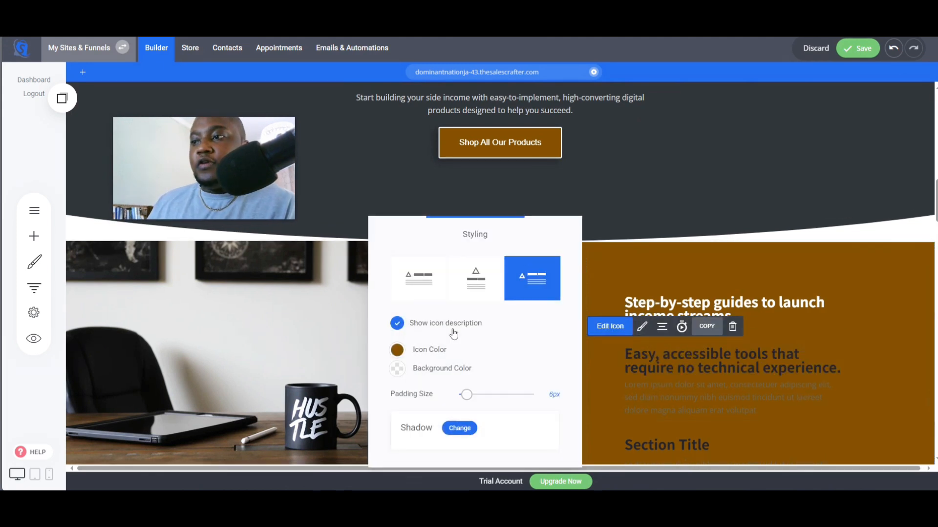
left_click(397, 323)
left_click(737, 368)
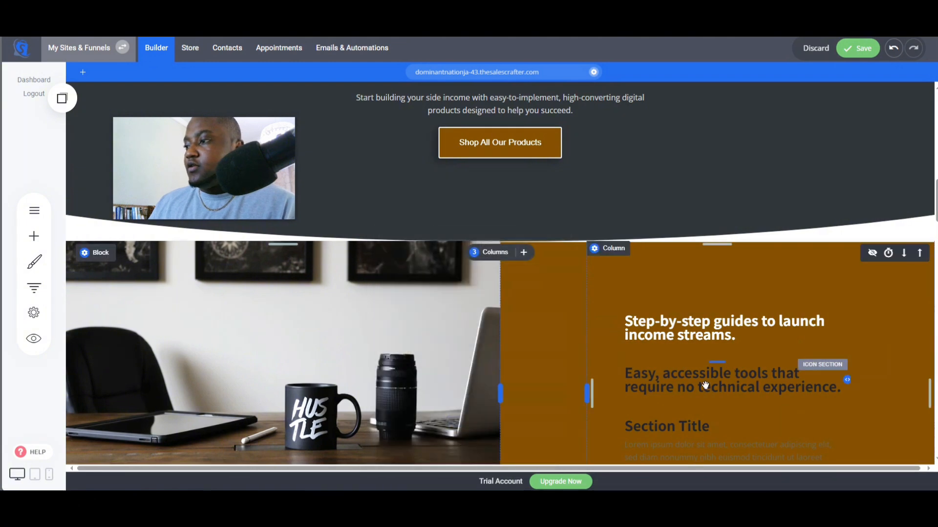
- Set the second section title's text colour to white
triple_click(707, 388)
left_click(781, 349)
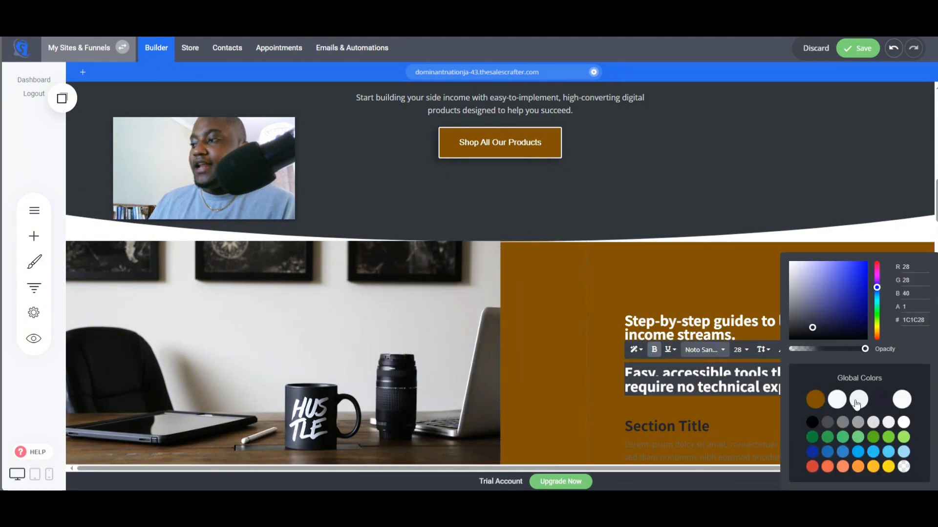
left_click(904, 422)
left_click(744, 454)
- Set the third section title's text colour to white
scroll(743, 358, "down", 2)
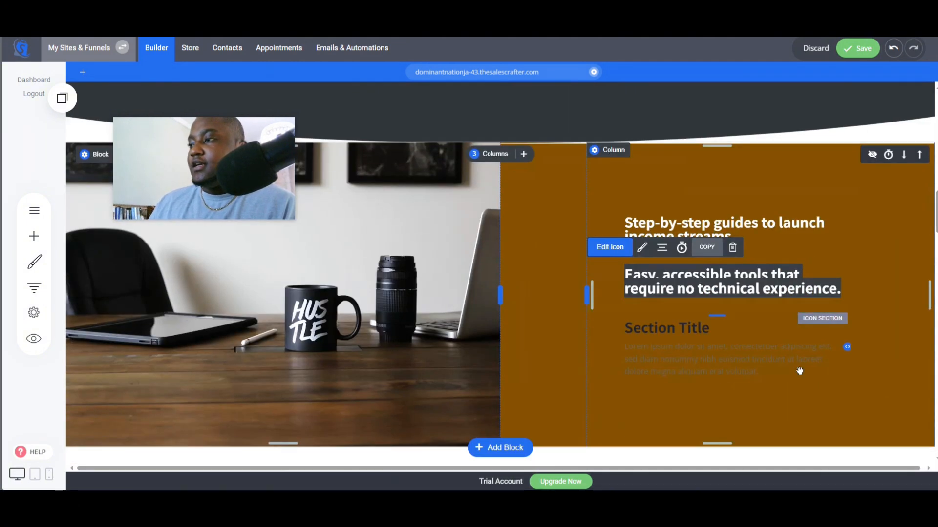
left_click(707, 355)
left_click(914, 389)
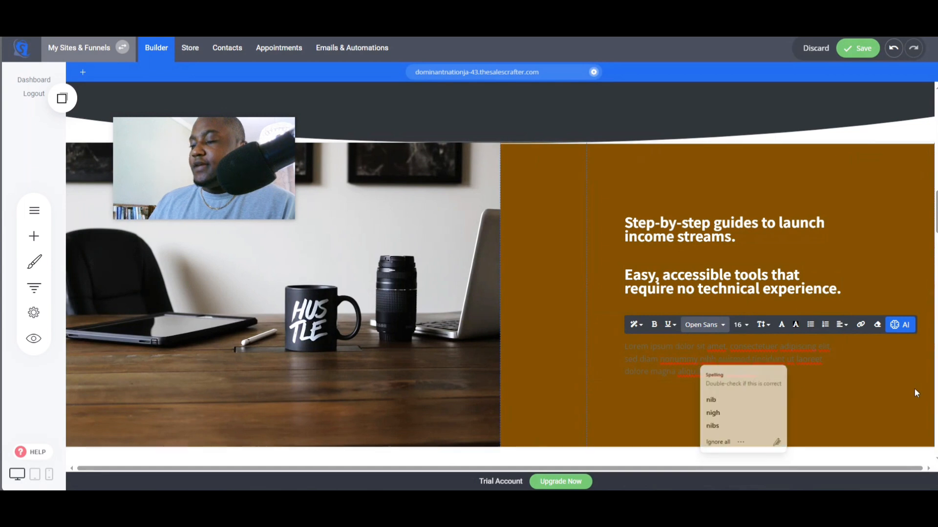
left_click(685, 334)
triple_click(685, 335)
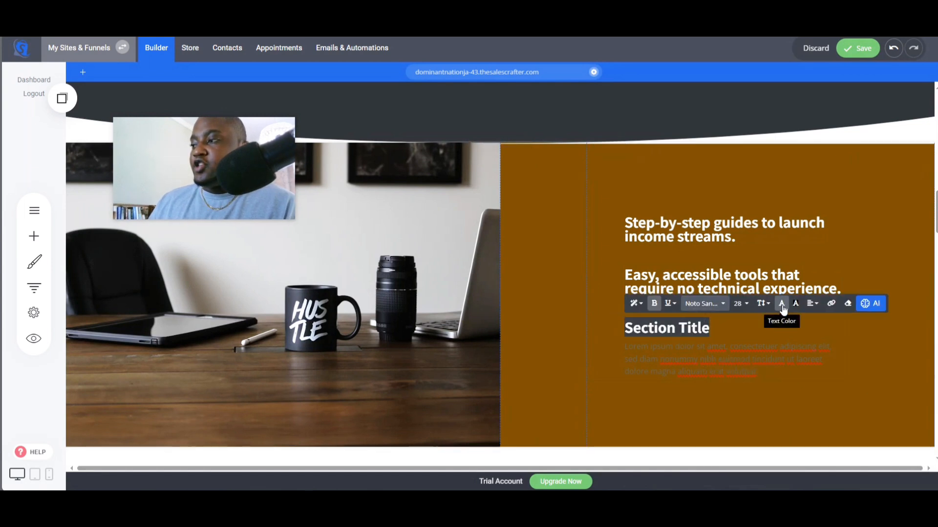
left_click(779, 303)
left_click(904, 422)
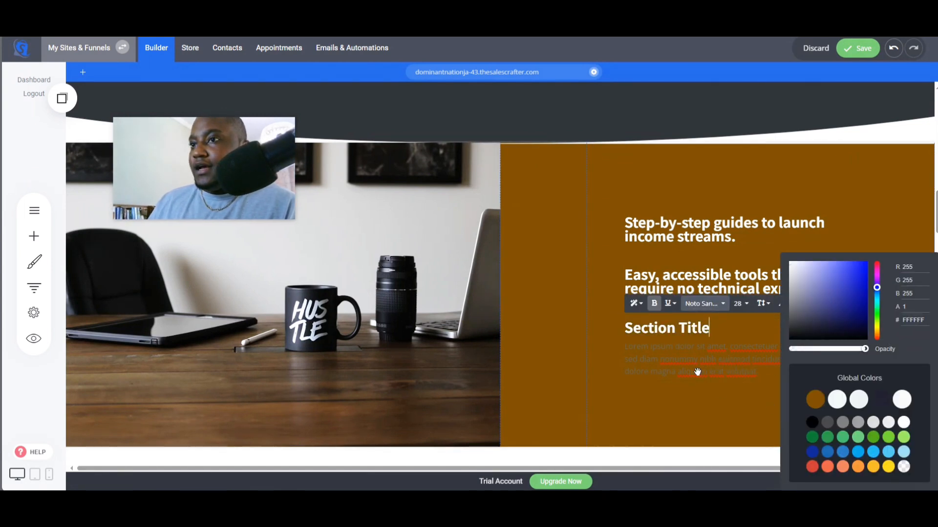
- Turn off Show icon description for the third icon item
left_click(693, 372)
triple_click(697, 360)
left_click(795, 406)
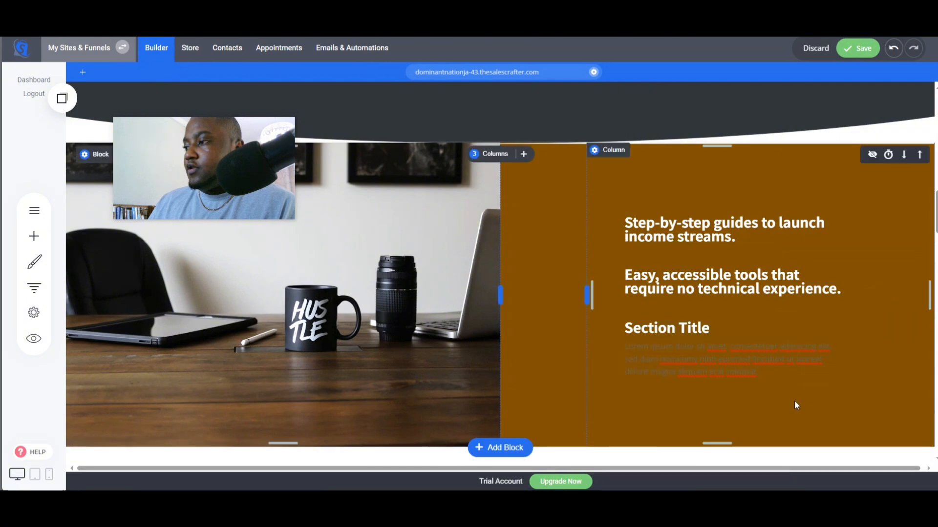
left_click(701, 330)
left_click(641, 299)
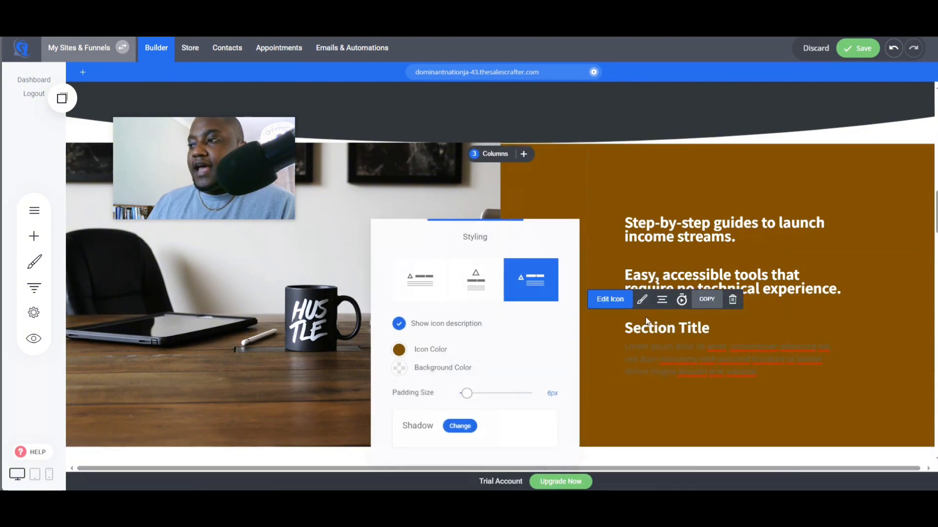
left_click(397, 324)
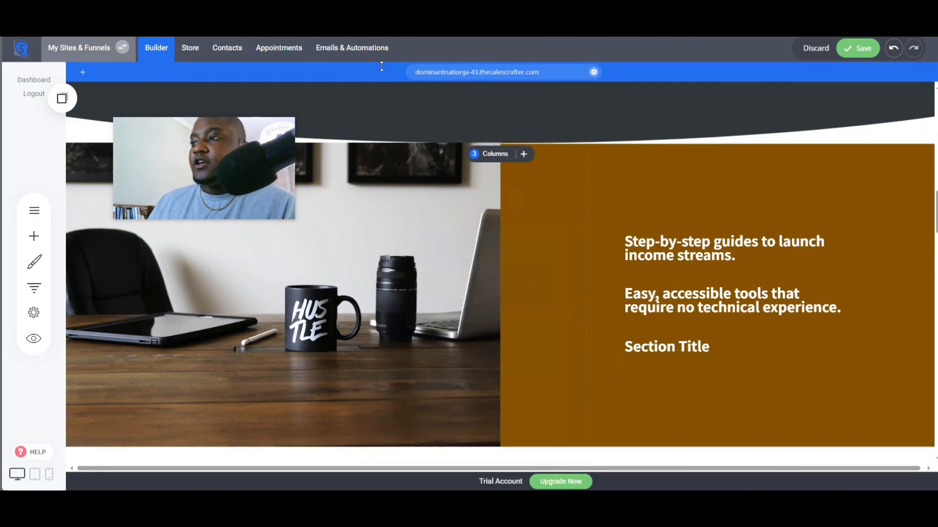
- Copy the "Proven strategies that help you earn while you sleep." bullet from ChatGPT and paste it as the third section title
key("ctrl+Tab")
left_click(588, 315)
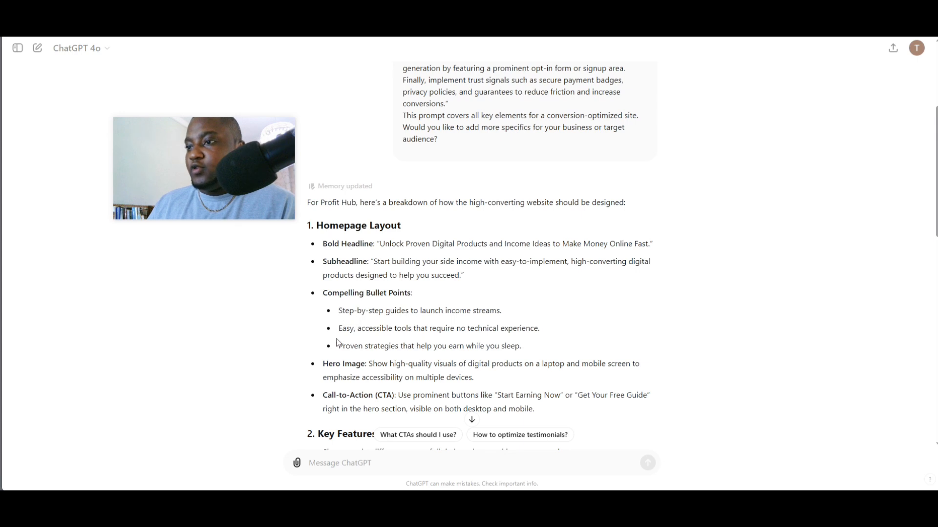
left_click_drag(341, 346, 440, 348)
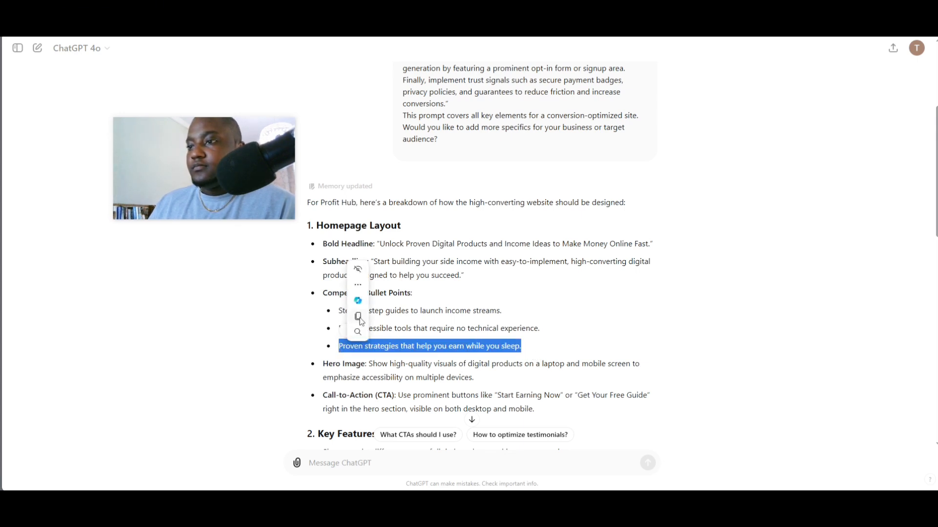
key("ctrl+Tab")
double_click(665, 345)
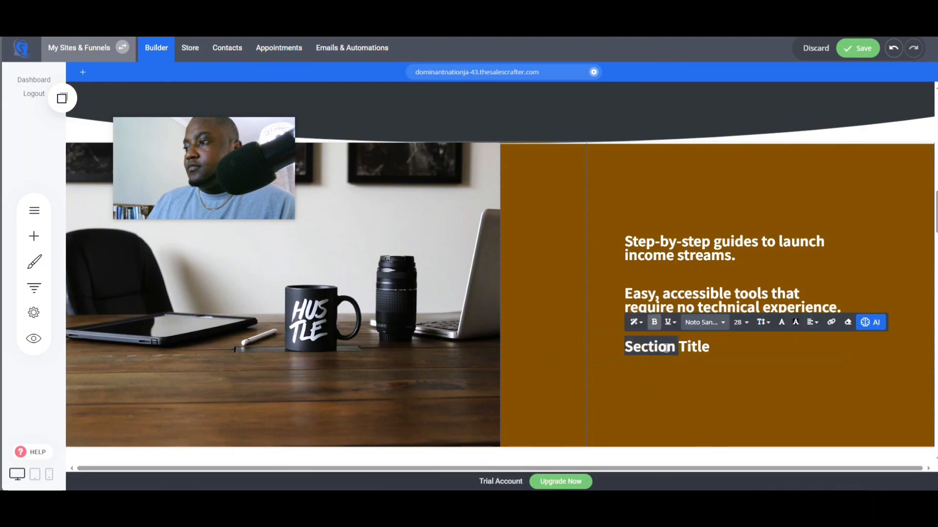
type("Proven strategies that help you earn while you sleep.")
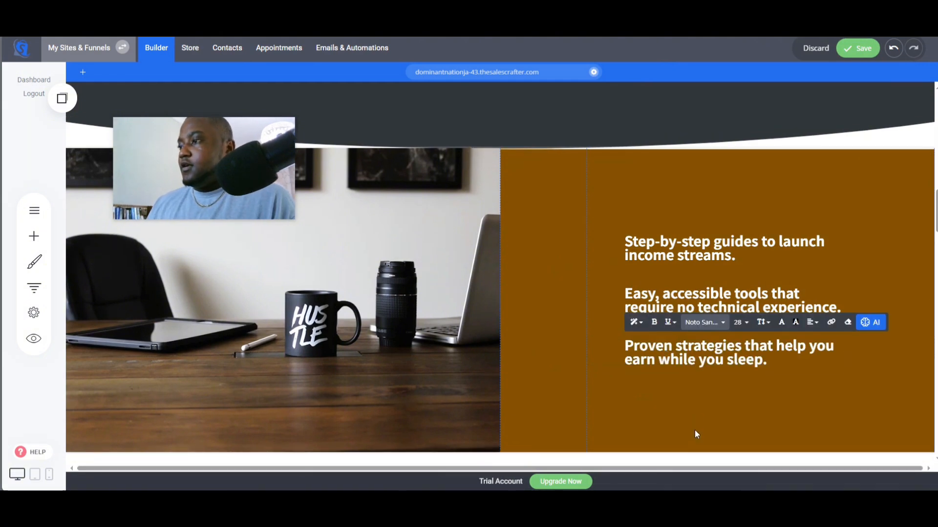
- Add a Heading widget above the bullet points and enter the text "What We Offer"
left_click(690, 213)
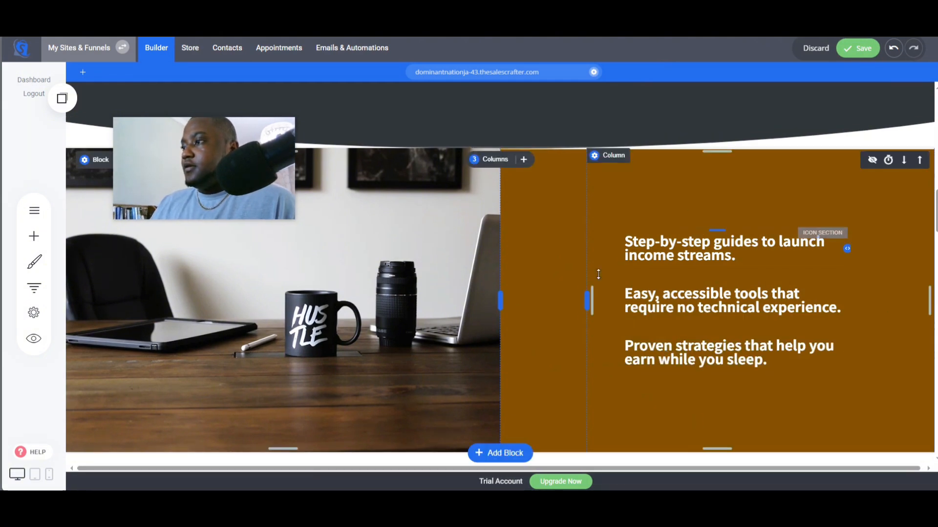
left_click(34, 236)
left_click_drag(97, 101, 769, 226)
double_click(665, 230)
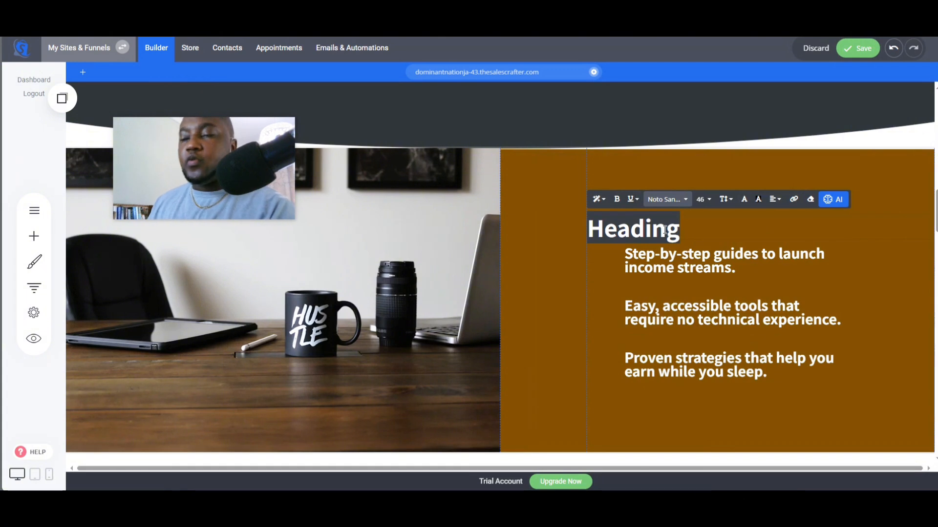
type("What We")
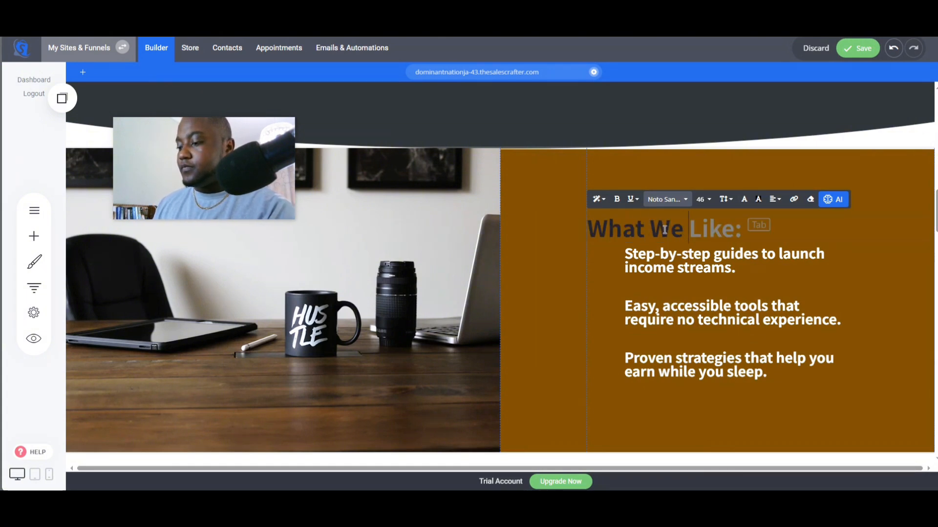
type(" Offer")
- Left-align the "What We Offer" heading
double_click(708, 219)
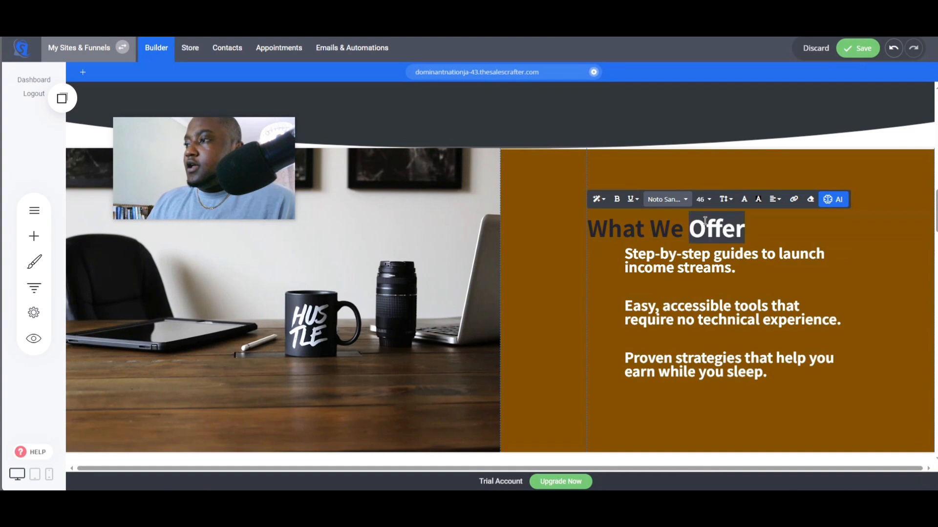
triple_click(708, 219)
left_click(775, 204)
left_click(793, 221)
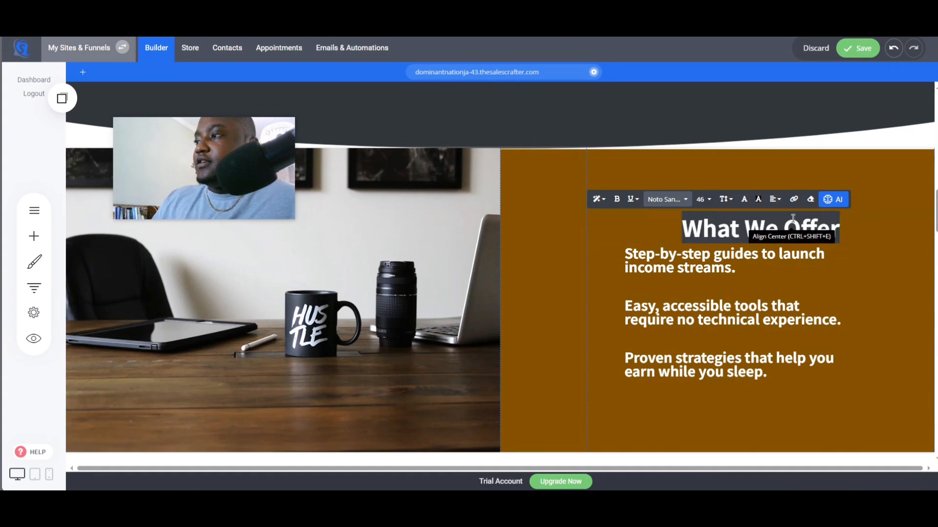
left_click(809, 243)
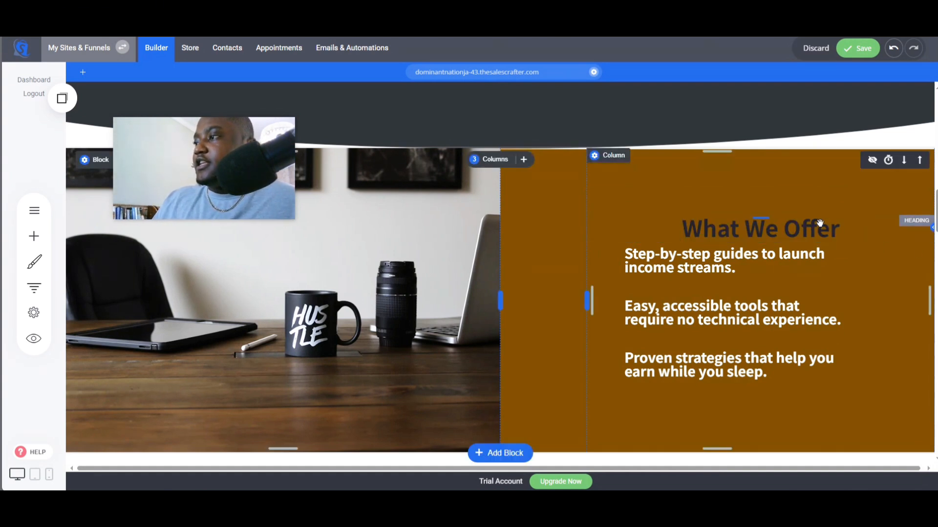
left_click(815, 224)
left_click(776, 200)
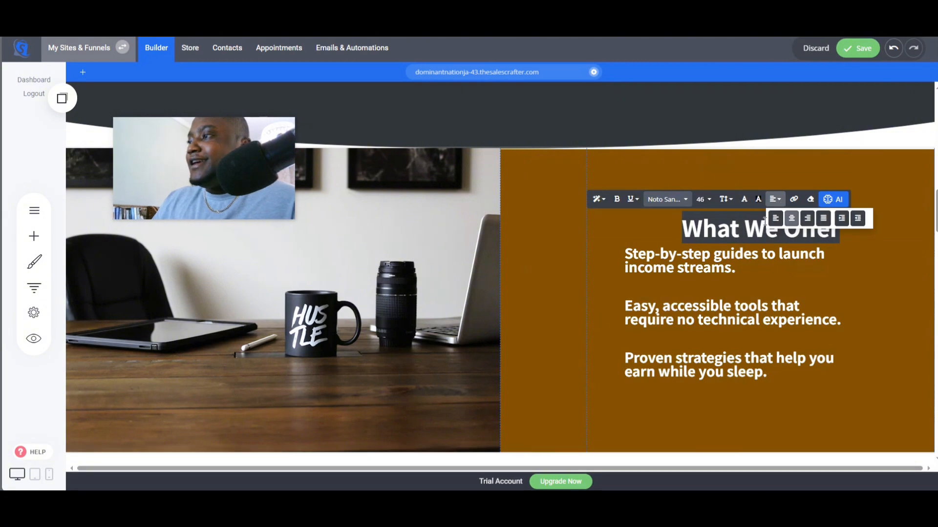
left_click(775, 218)
- Adjust the width of the bullet-point column and save the page
left_click(673, 264)
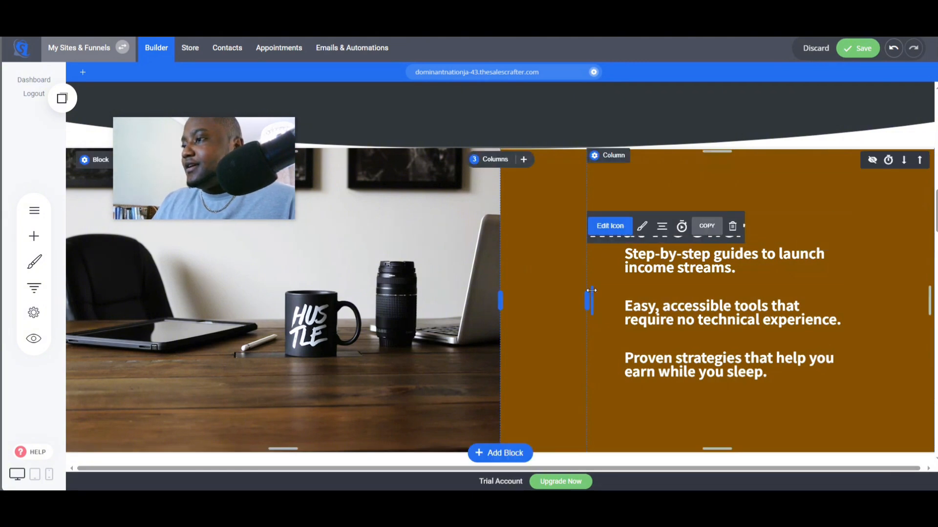
mouse_move(589, 291)
left_mouse_down()
mouse_move(619, 289)
mouse_move(587, 289)
left_mouse_up()
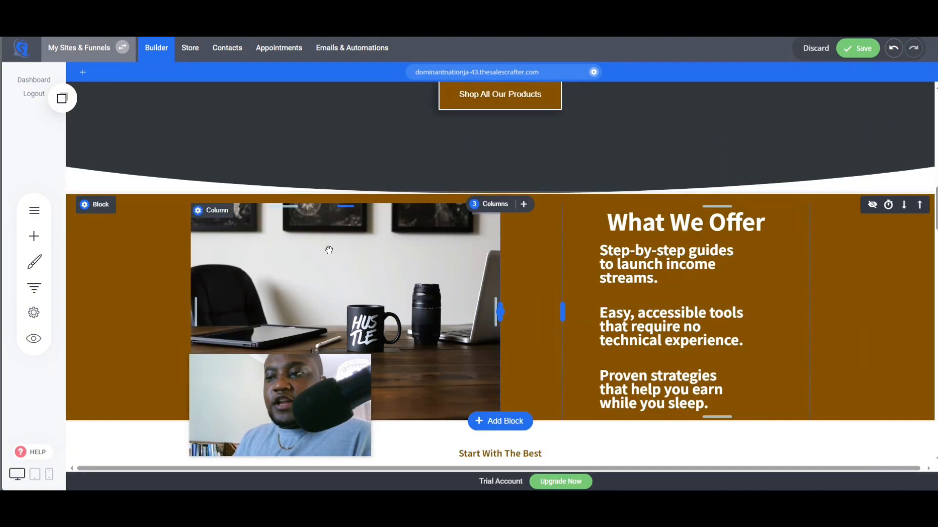
scroll(329, 250, "down", 2)
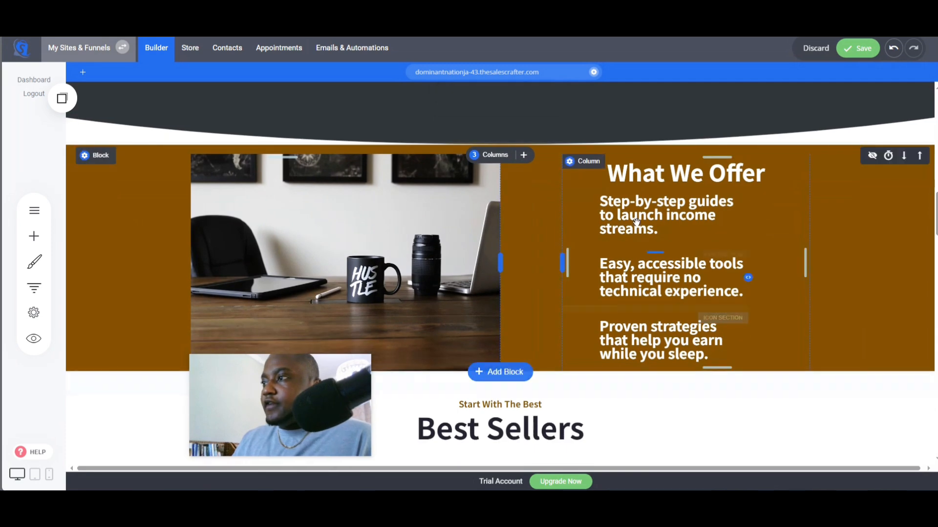
left_click(861, 53)
- Copy the "Start Earning Now" call-to-action text from the ChatGPT response
scroll(489, 318, "down", 5)
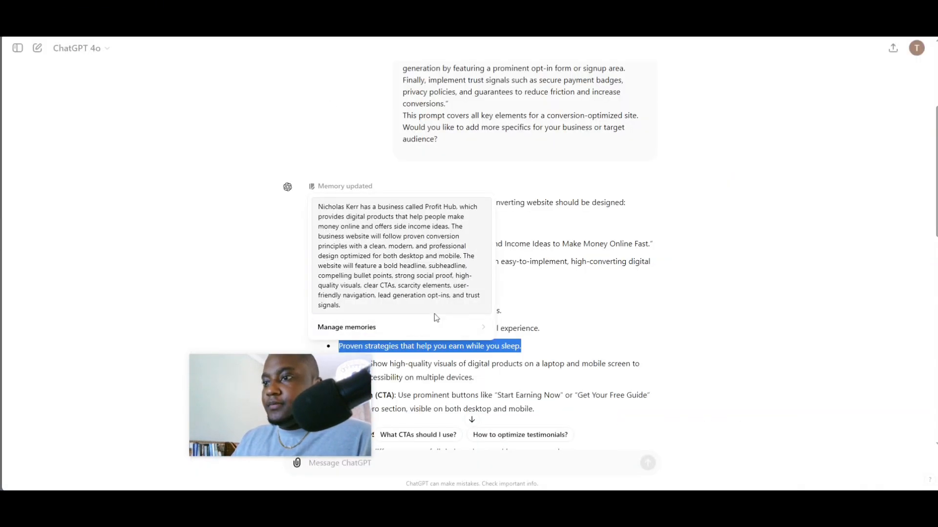
scroll(531, 274, "down", 3)
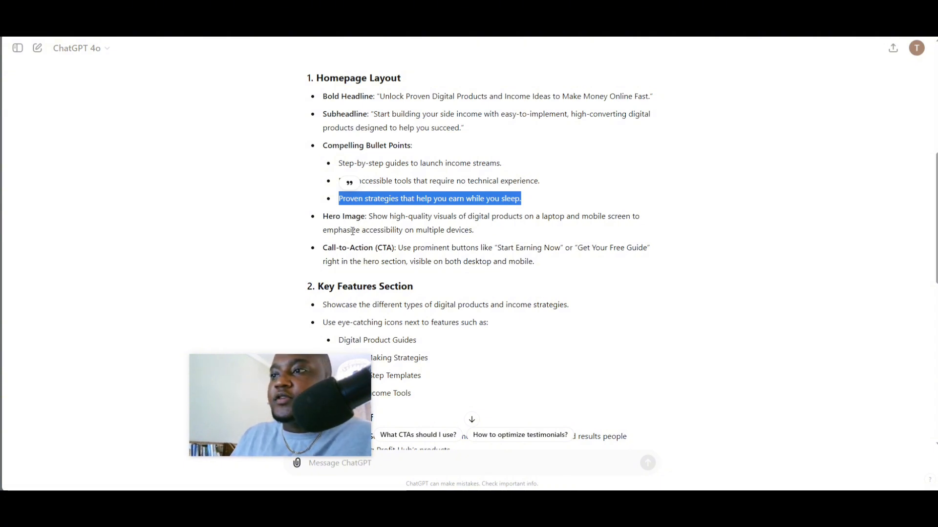
scroll(466, 197, "down", 1)
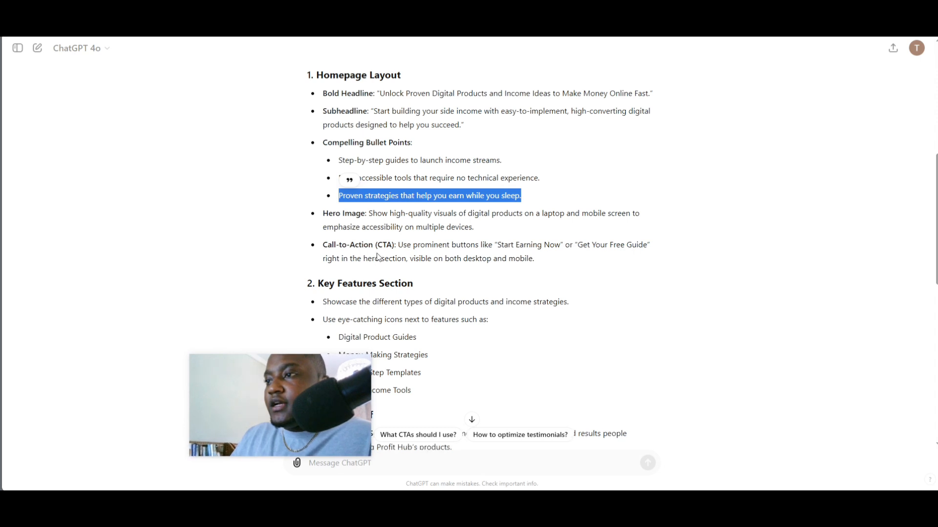
left_click_drag(500, 199, 566, 199)
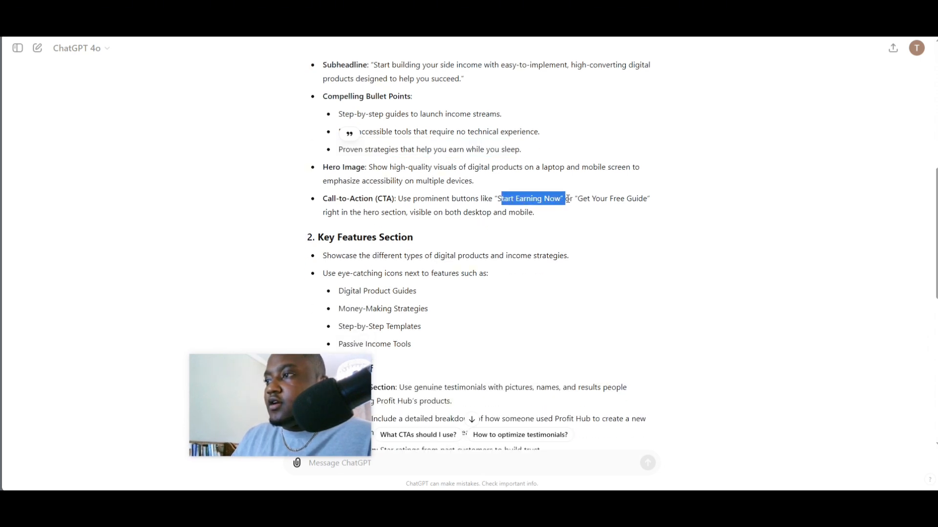
left_click(500, 199)
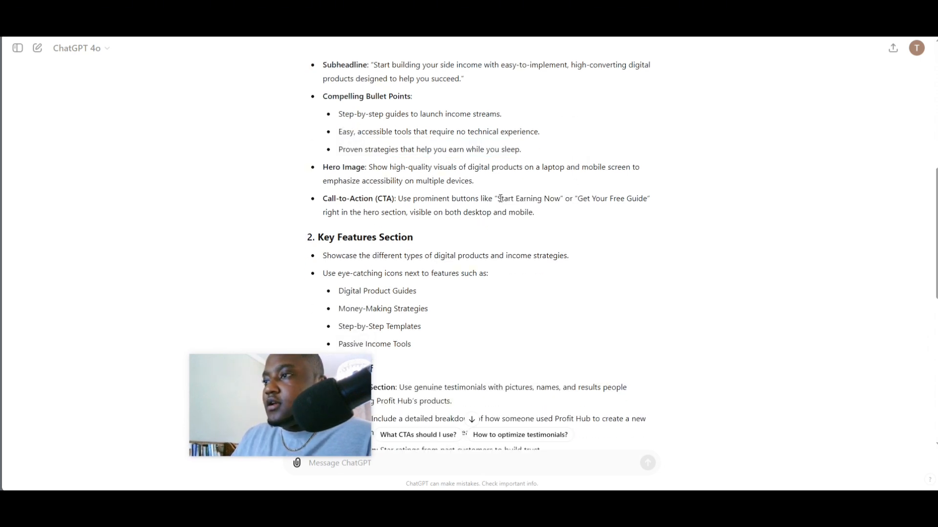
left_click_drag(513, 198, 561, 199)
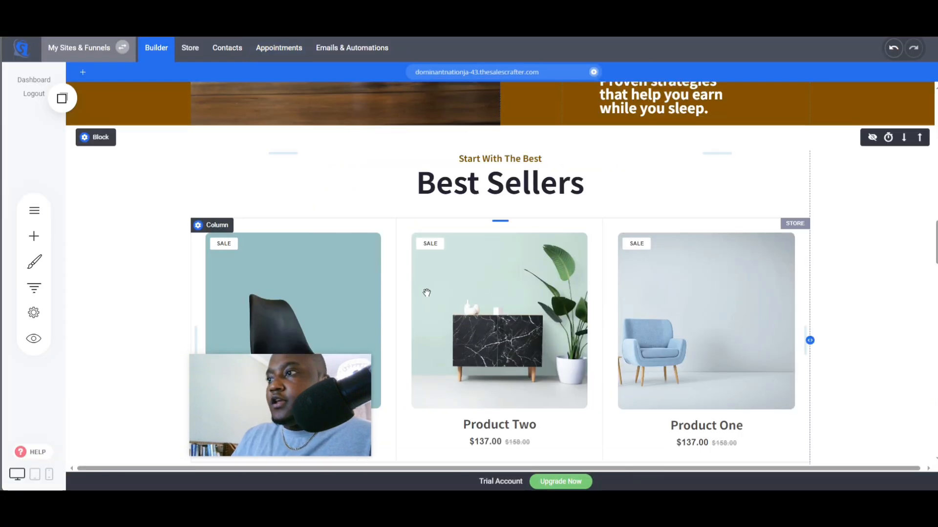
- Copy the hero's "Shop All Our Products" button and place it below the What We Offer bullets
scroll(427, 293, "up", 10)
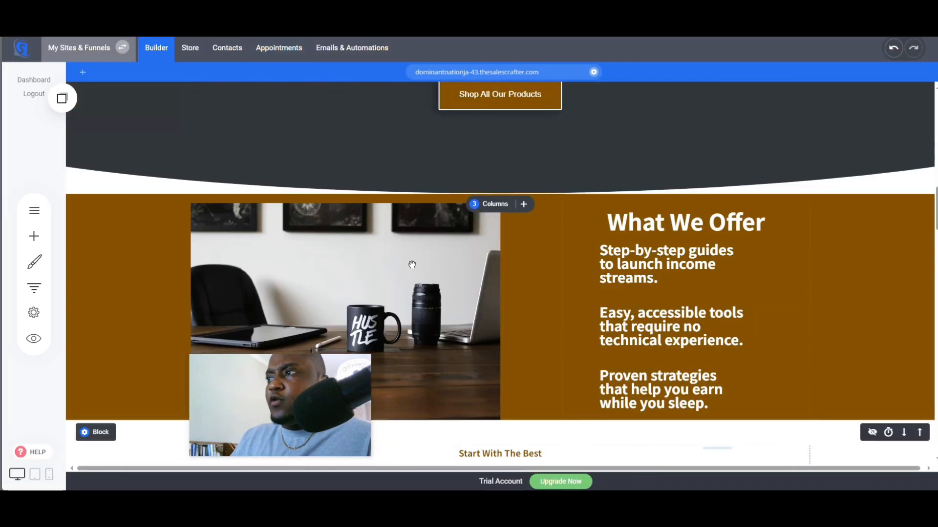
left_click(472, 342)
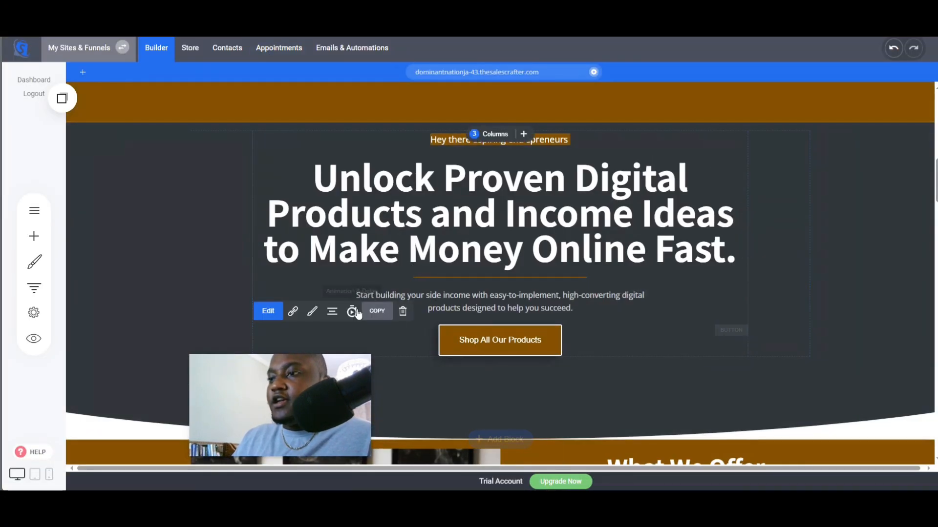
scroll(414, 314, "down", 9)
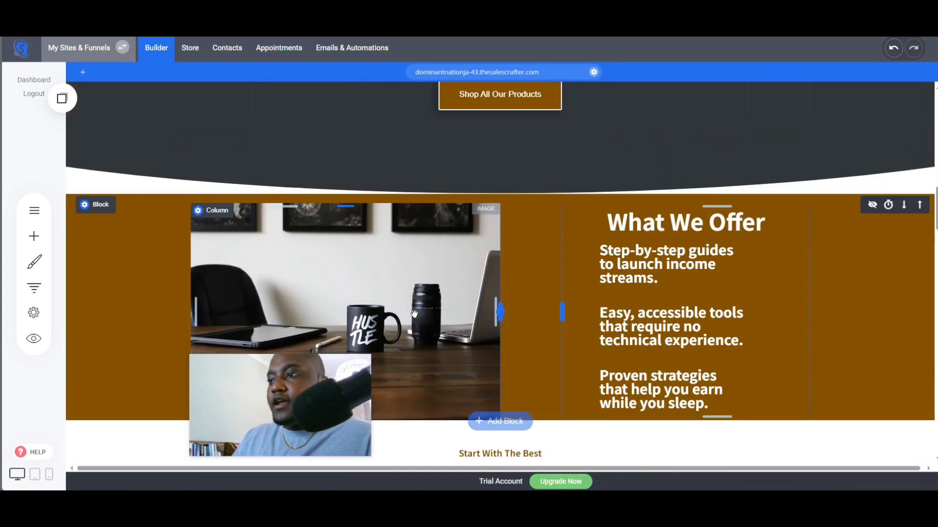
scroll(414, 313, "up", 2)
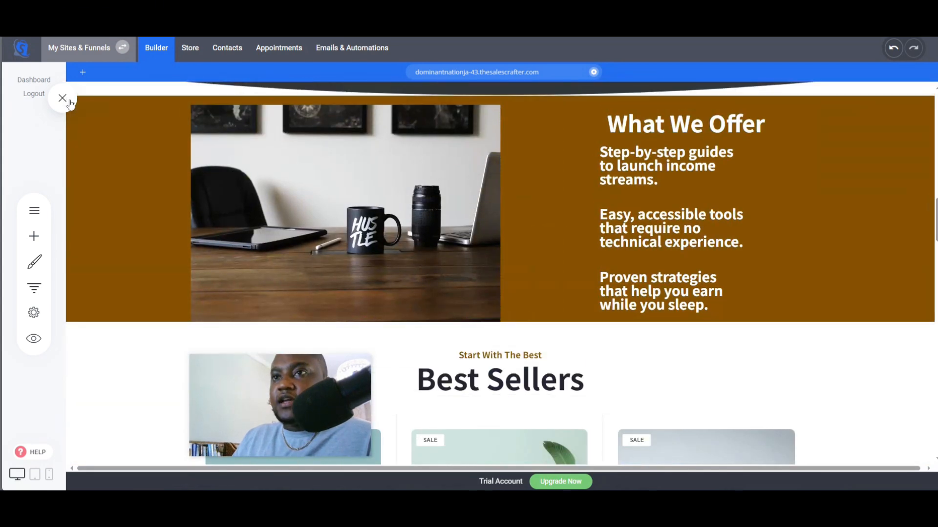
left_click_drag(95, 193, 688, 310)
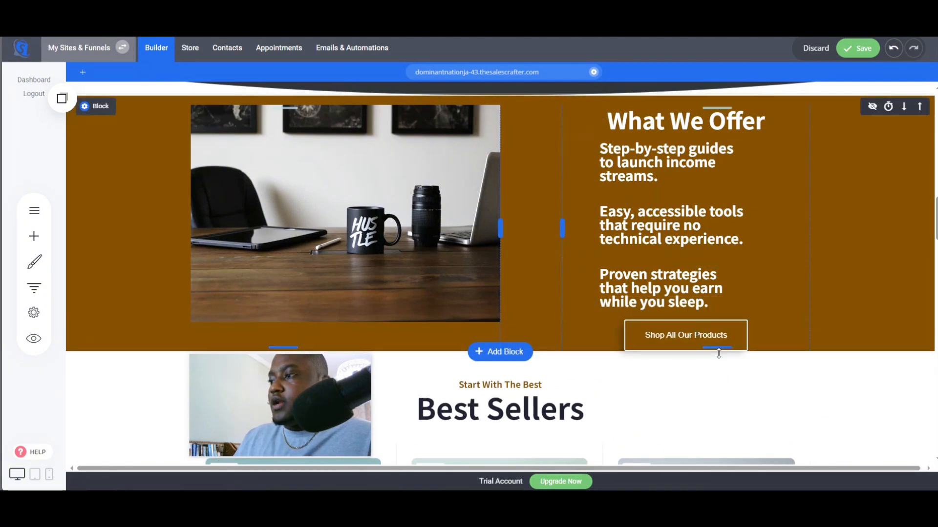
- Set the new button's text to "Start Earning Now"
left_click(685, 337)
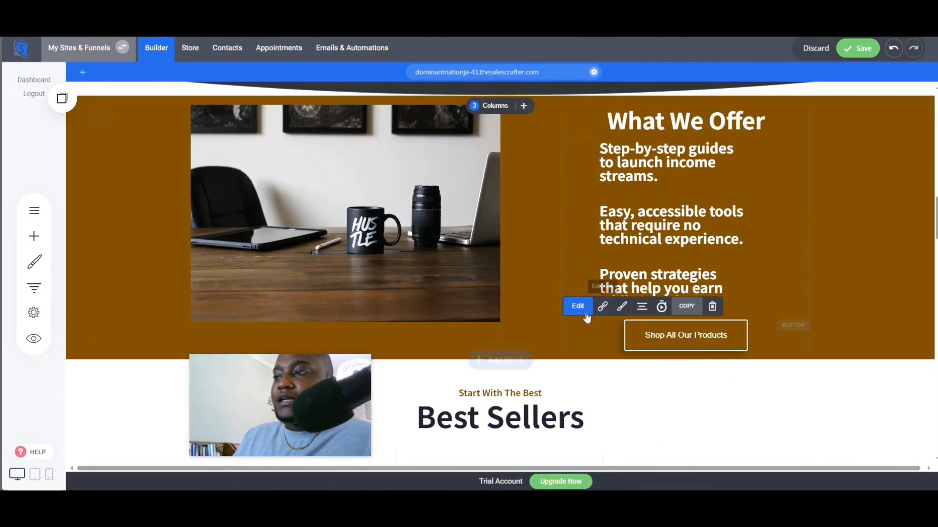
left_click(602, 306)
double_click(448, 332)
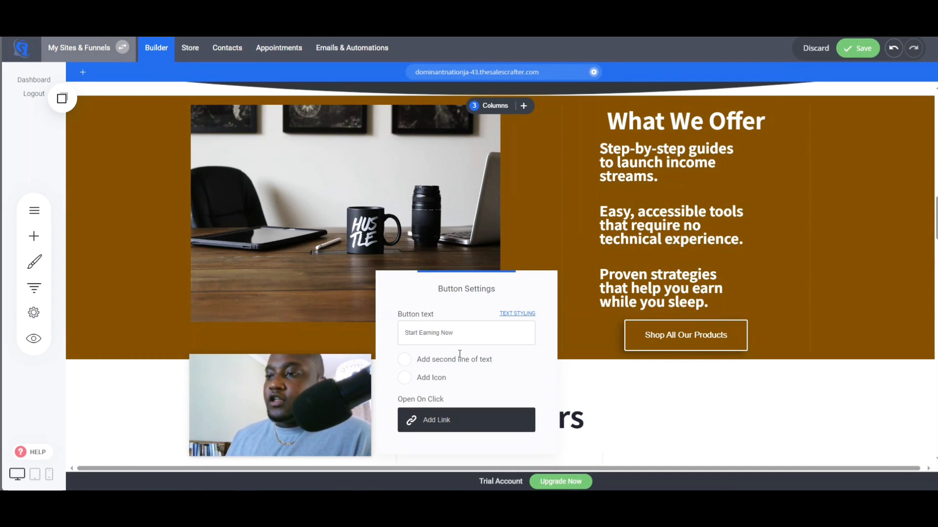
- Link the Start Earning Now button to the Store page
left_click(436, 419)
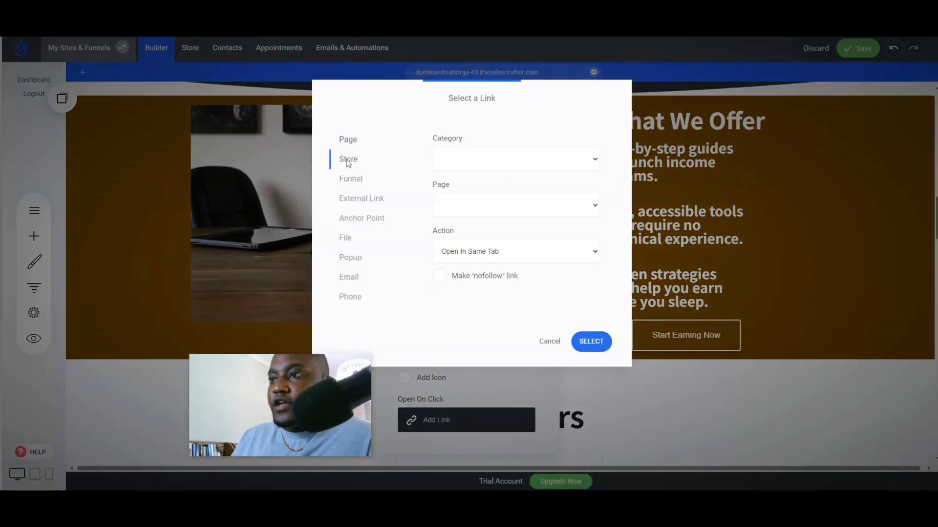
left_click(592, 342)
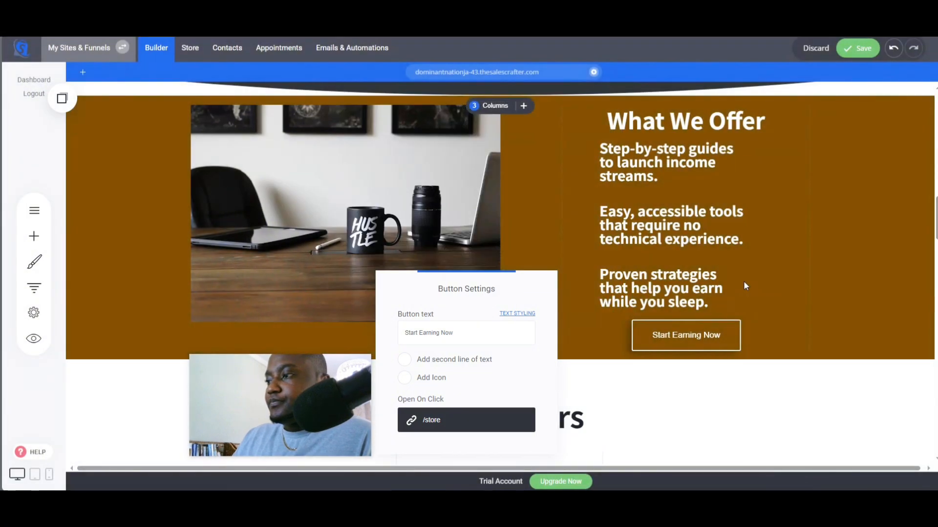
left_click(746, 284)
- Center-align the Start Earning Now button and save the page
left_click(642, 306)
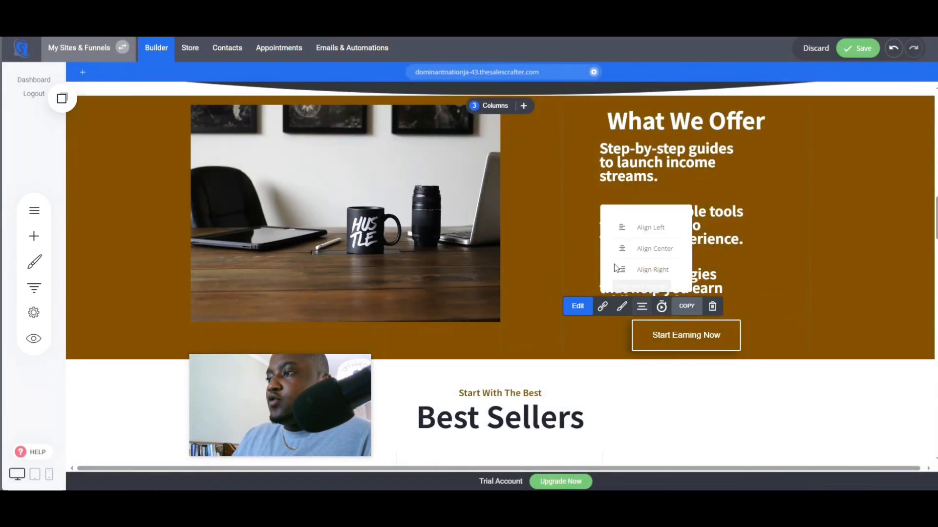
left_click(635, 225)
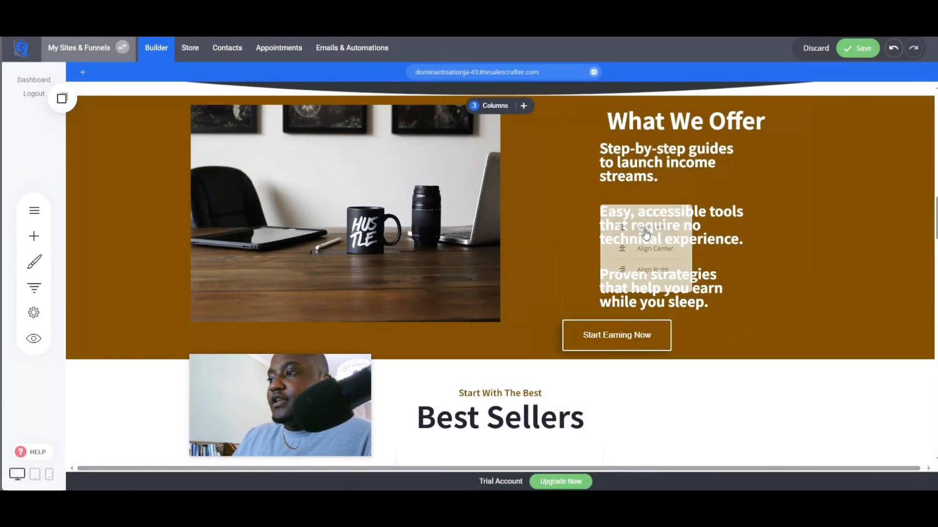
left_click(652, 335)
left_click(642, 306)
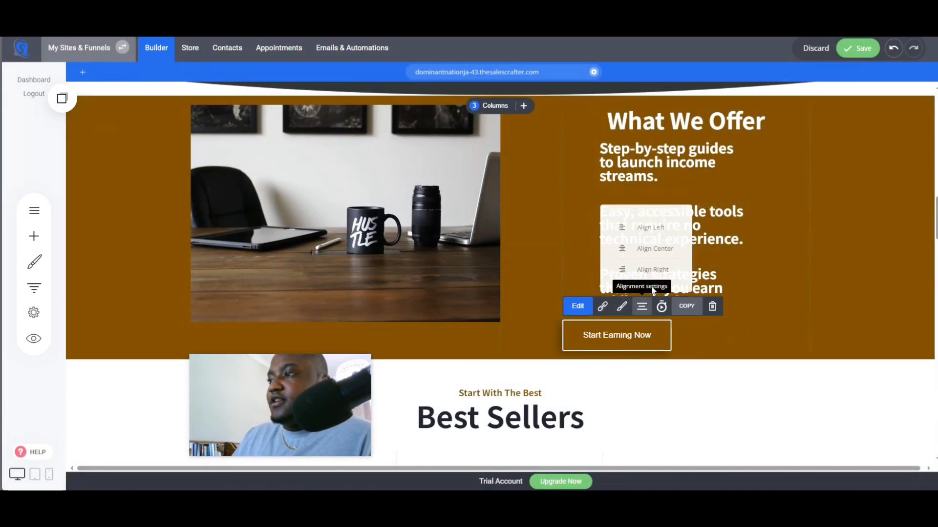
left_click(646, 250)
left_click(855, 48)
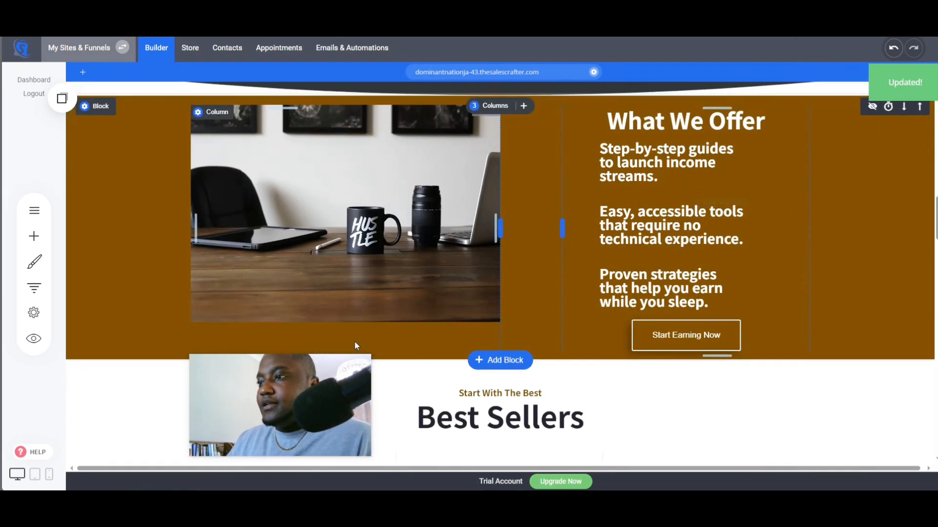
- Stretch the office image vertically to fill the What We Offer section's height
left_click_drag(400, 348, 403, 317)
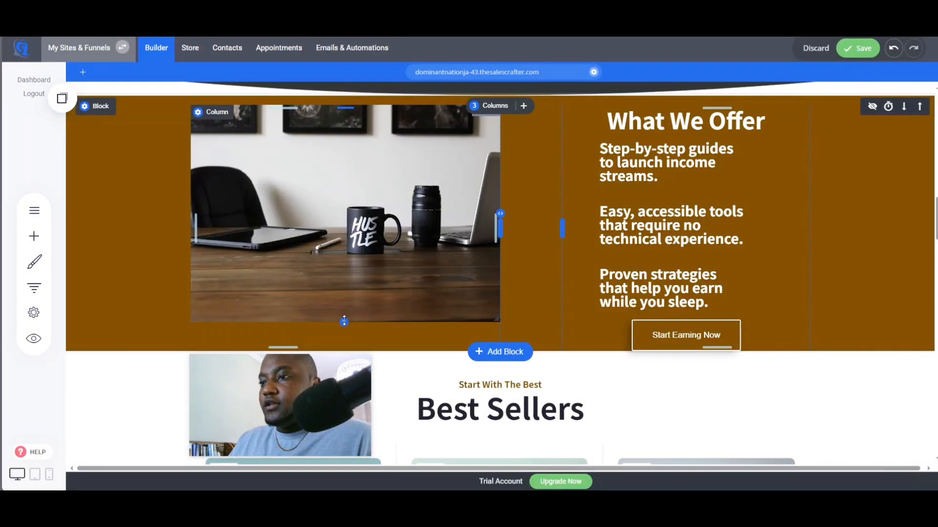
left_click_drag(344, 321, 344, 348)
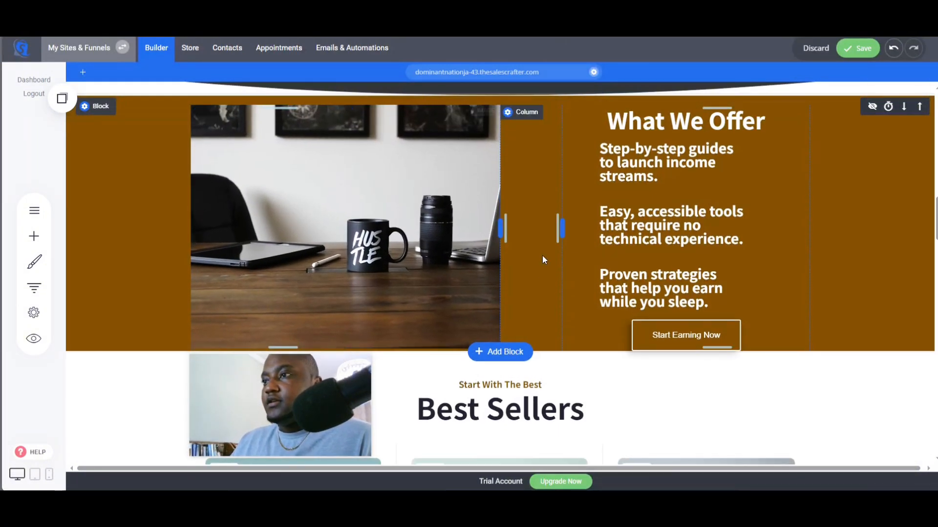
left_click_drag(374, 103, 373, 95)
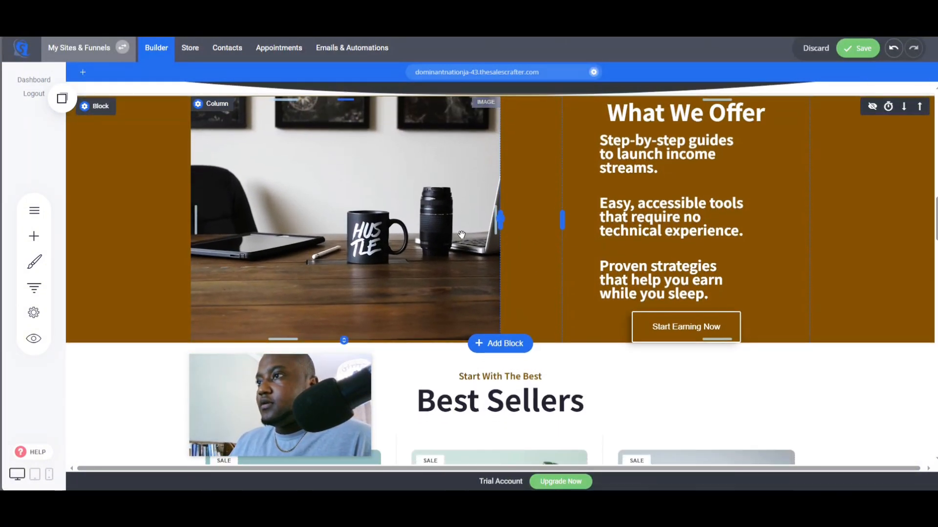
- Underline the "What We Offer" heading
scroll(650, 224, "up", 3)
left_click(646, 217)
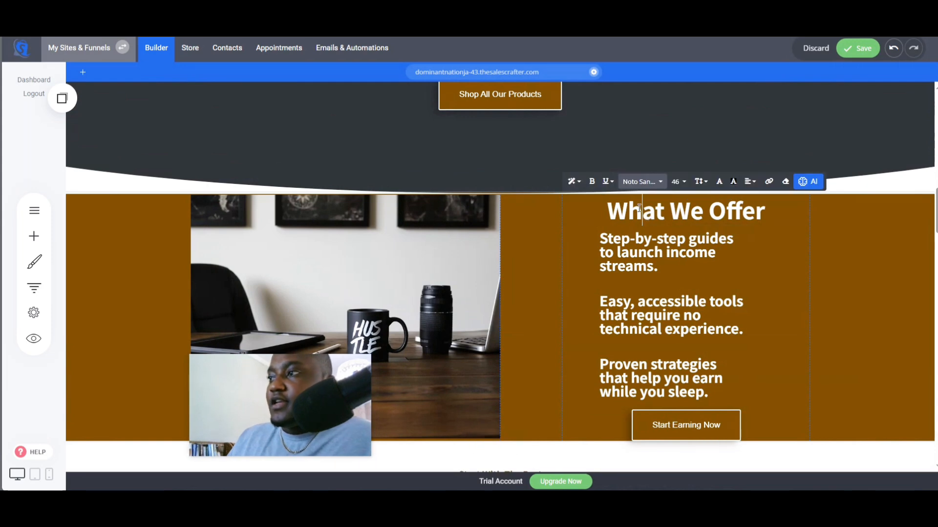
triple_click(638, 208)
left_click(605, 181)
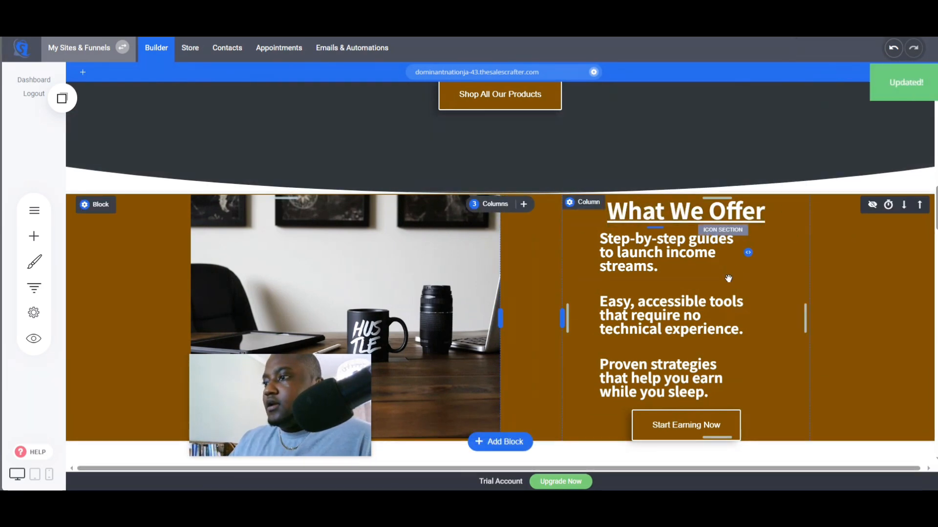
scroll(746, 266, "down", 7)
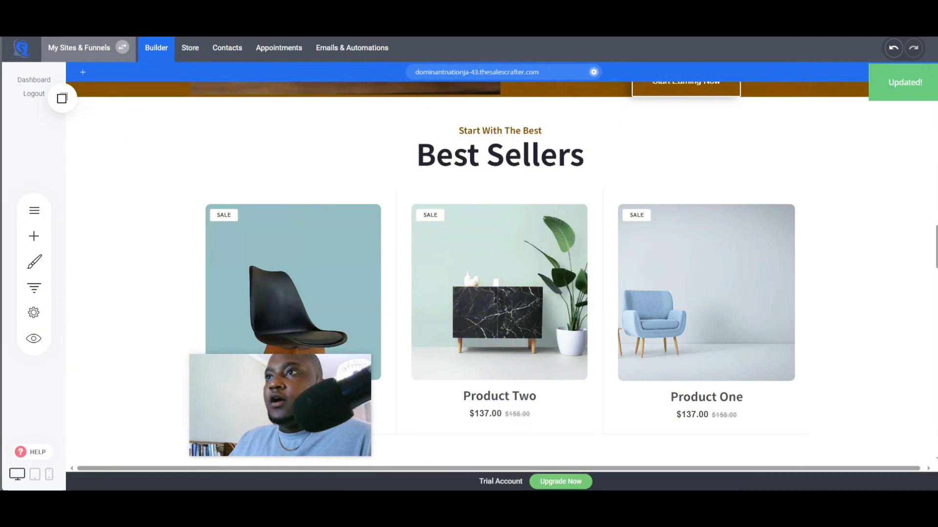
- Switch to ChatGPT and review its Key Features Section guidance, then return to the site builder
left_click(361, 9)
scroll(334, 247, "down", 2)
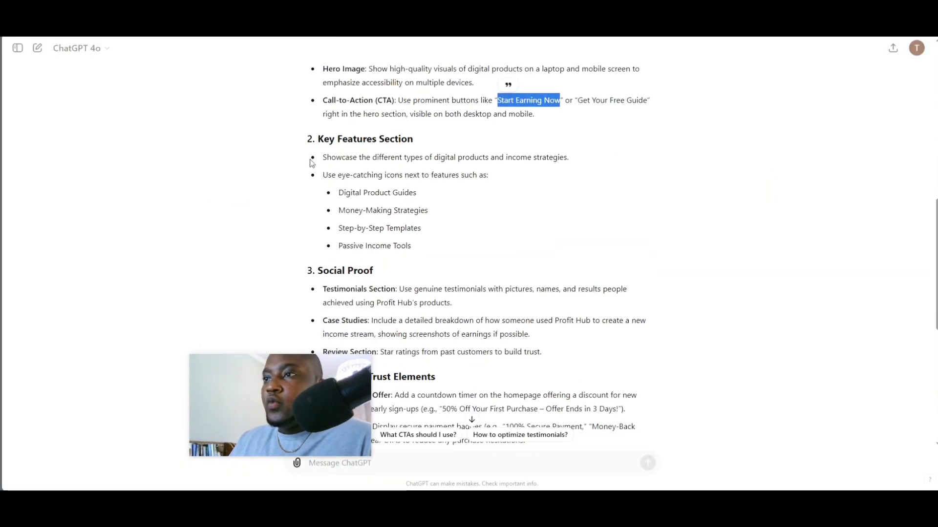
left_click_drag(324, 140, 442, 144)
left_click(274, 82)
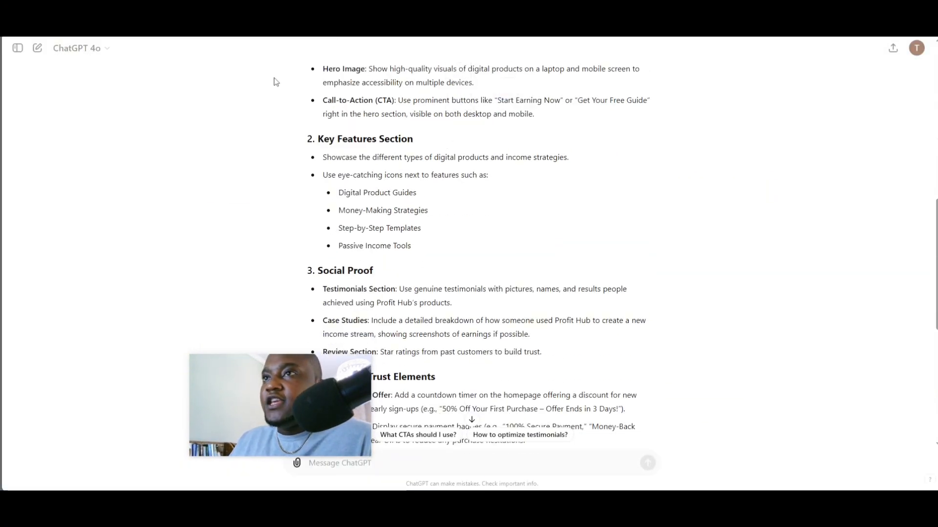
left_click(244, 9)
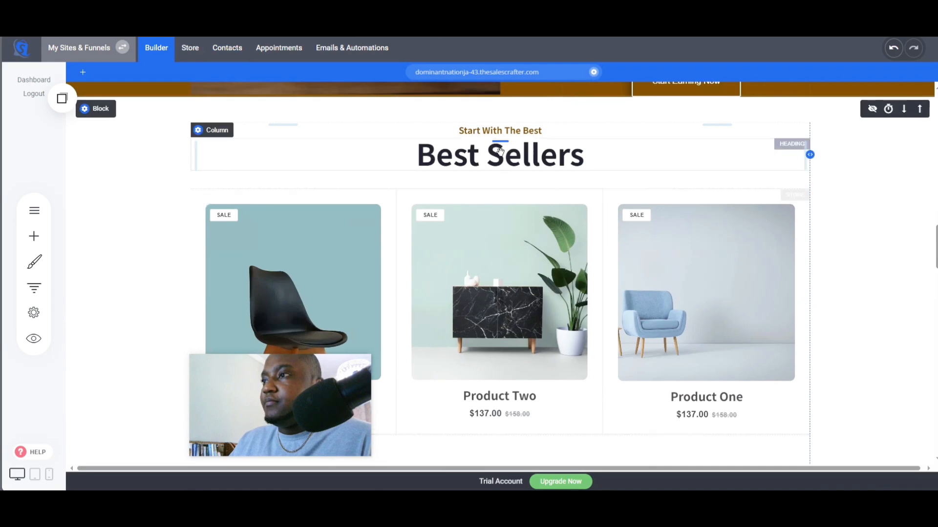
- Add a hero block with headline, feature list and call-to-action button below the What We Offer section
scroll(494, 293, "up", 3)
left_click(500, 245)
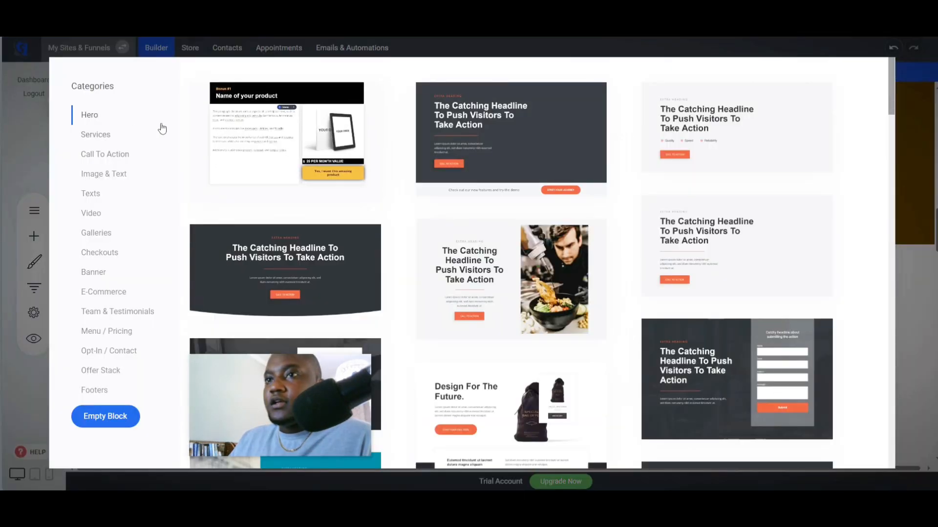
scroll(498, 296, "down", 8)
scroll(601, 247, "down", 3)
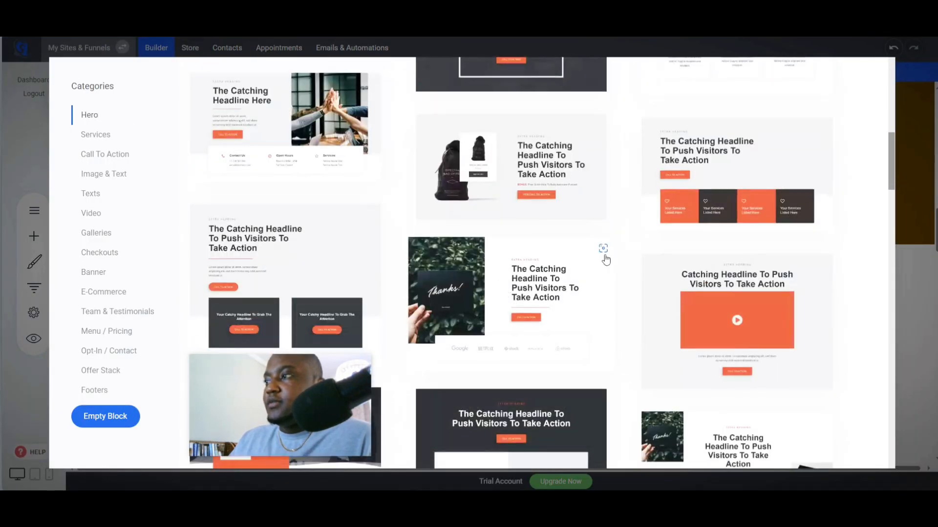
scroll(631, 278, "down", 4)
scroll(629, 278, "down", 7)
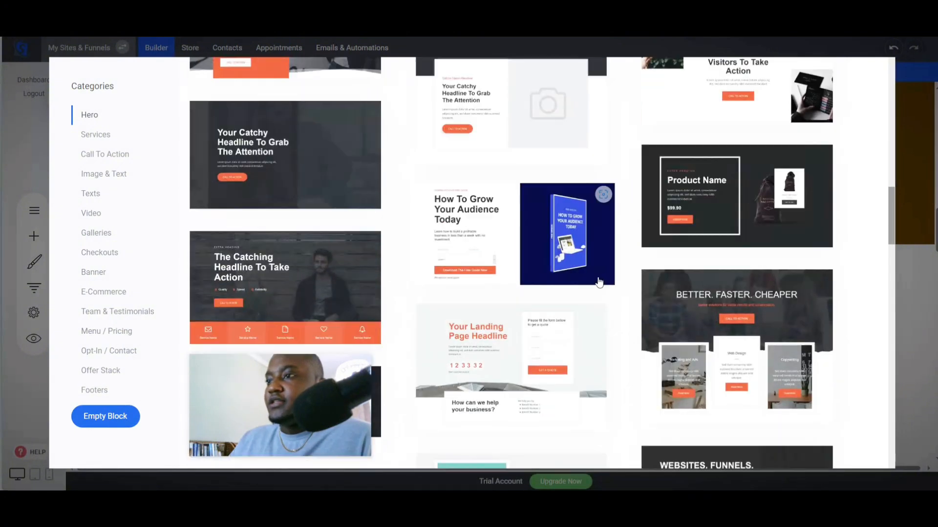
left_click(730, 314)
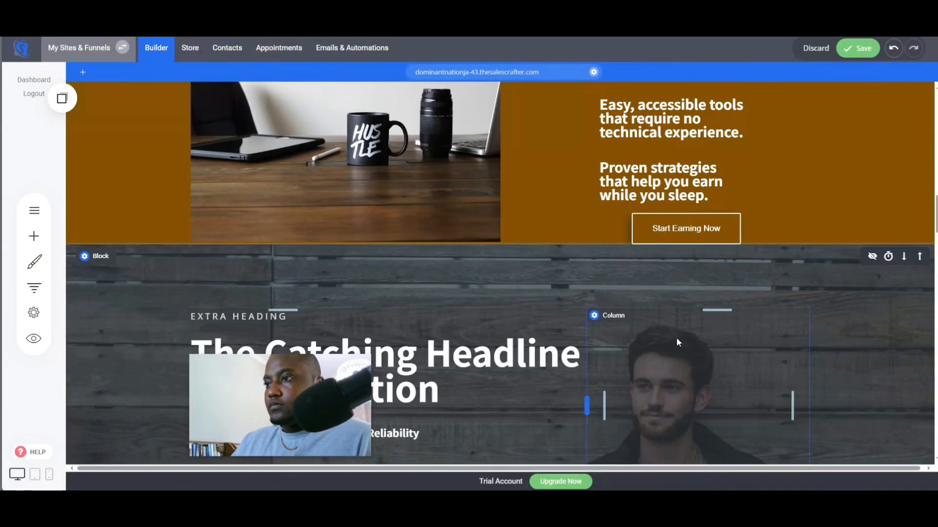
- Replace the new block's background image with an Unsplash photo found by searching "digital products"
scroll(677, 340, "down", 3)
mouse_move(97, 110)
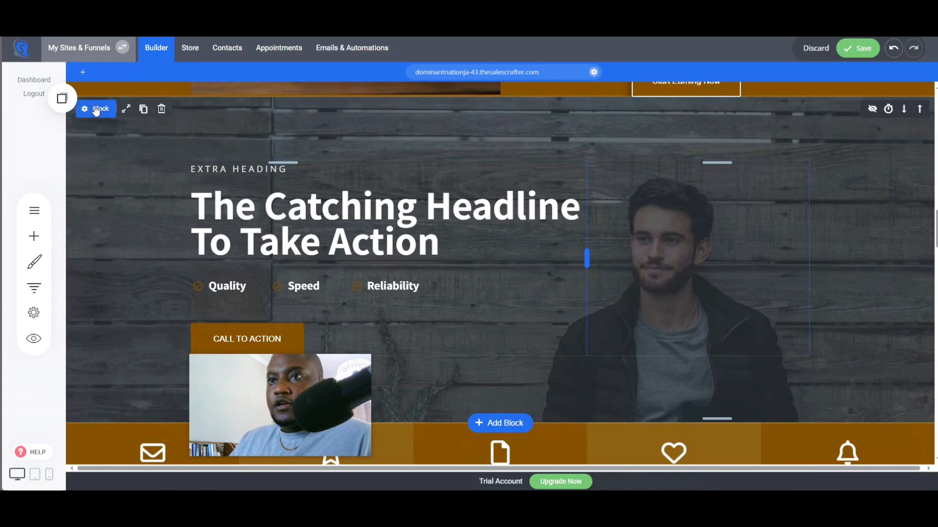
left_click(99, 111)
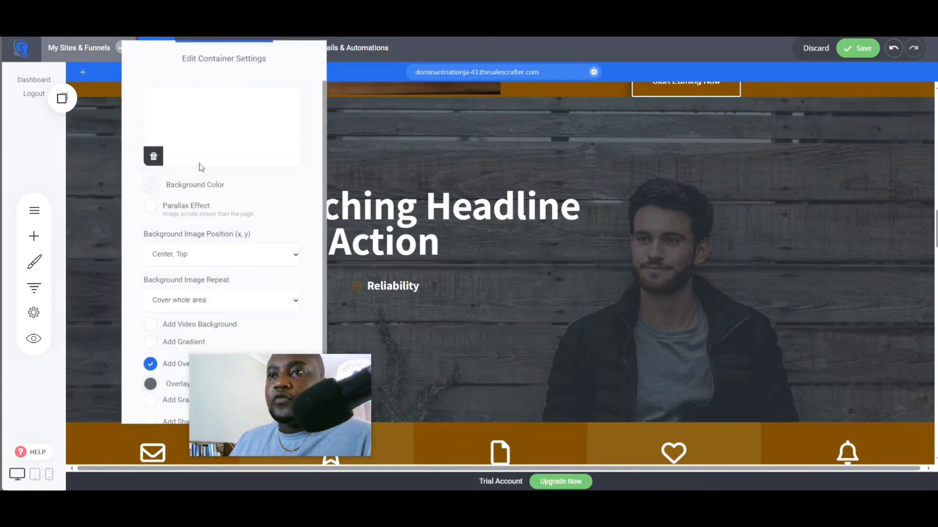
left_click(184, 151)
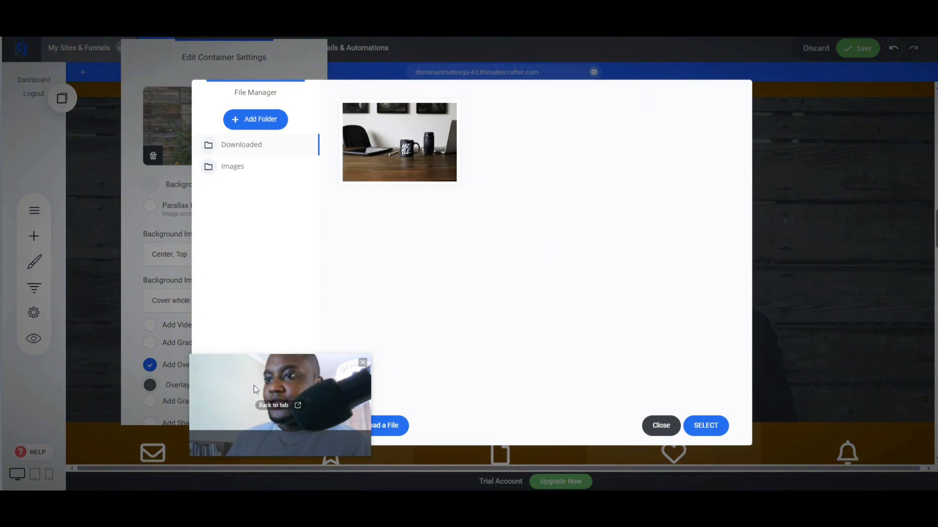
left_click(258, 422)
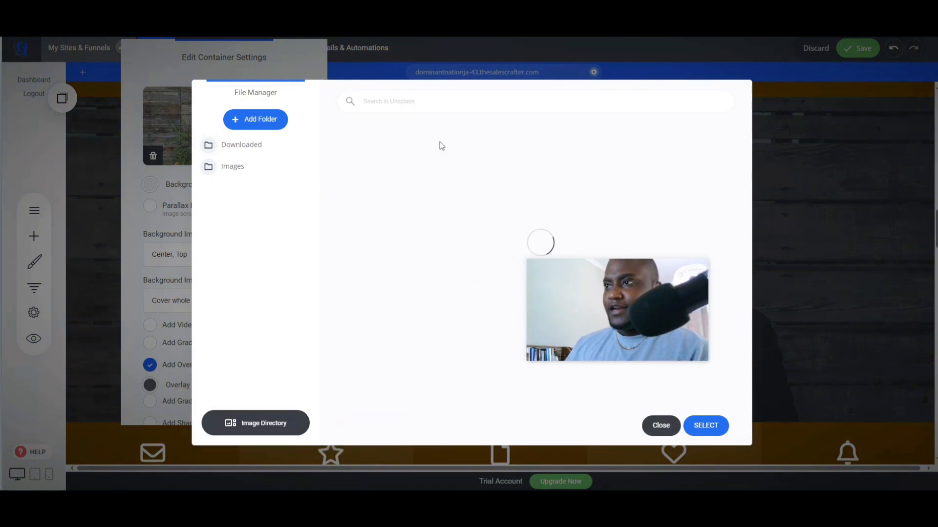
left_click(441, 103)
type("digital")
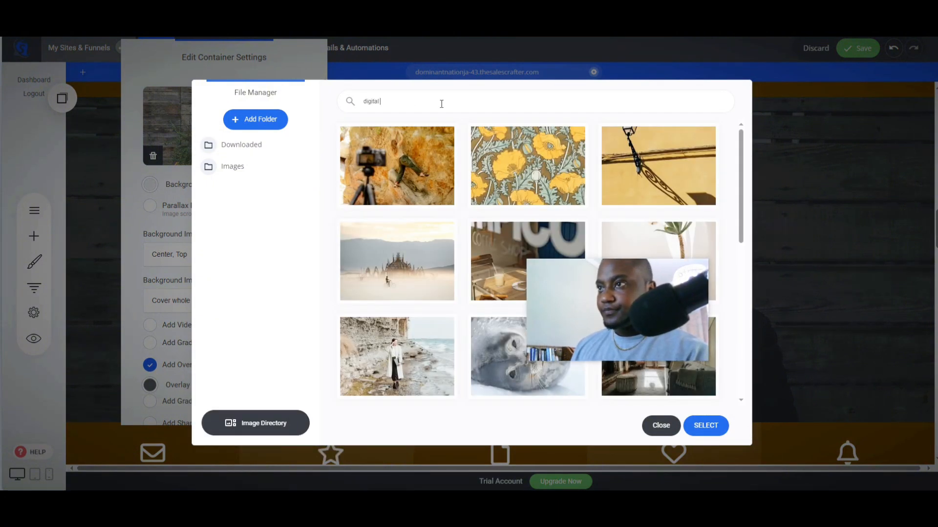
type(" products")
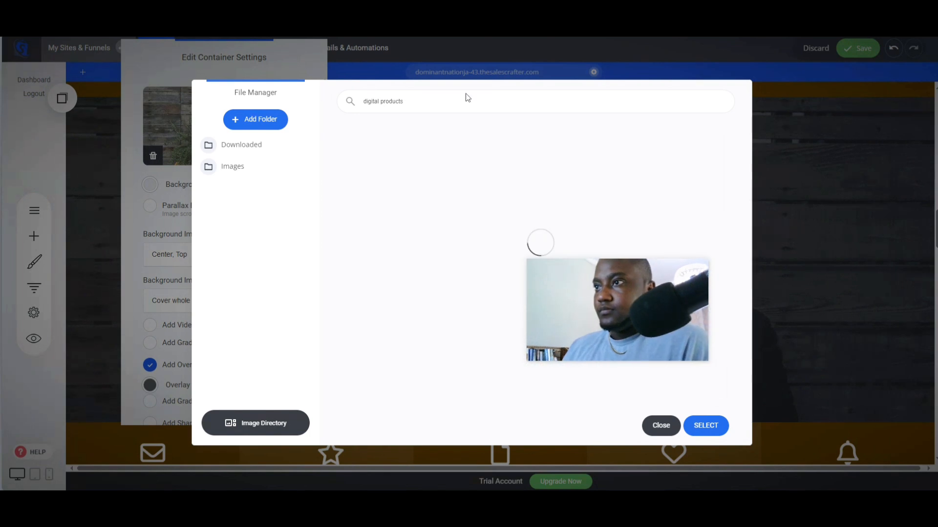
left_click(527, 166)
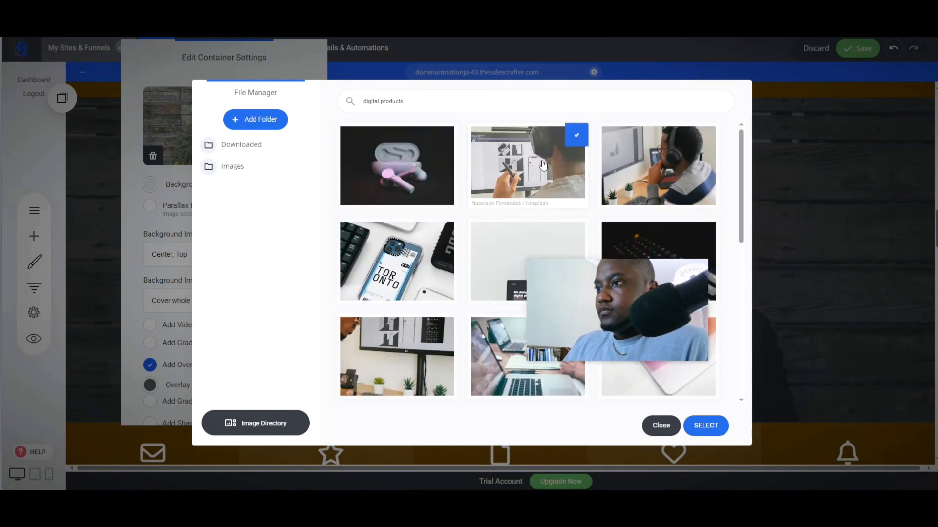
left_click(711, 424)
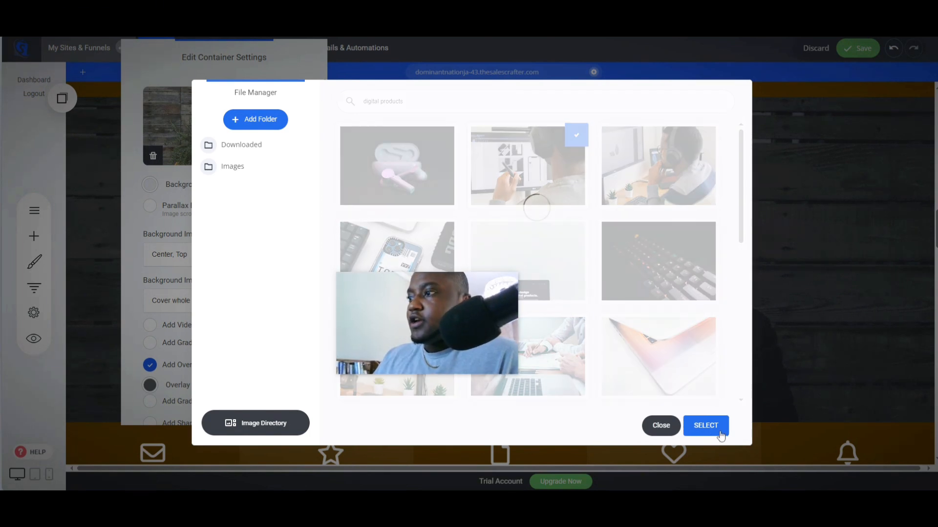
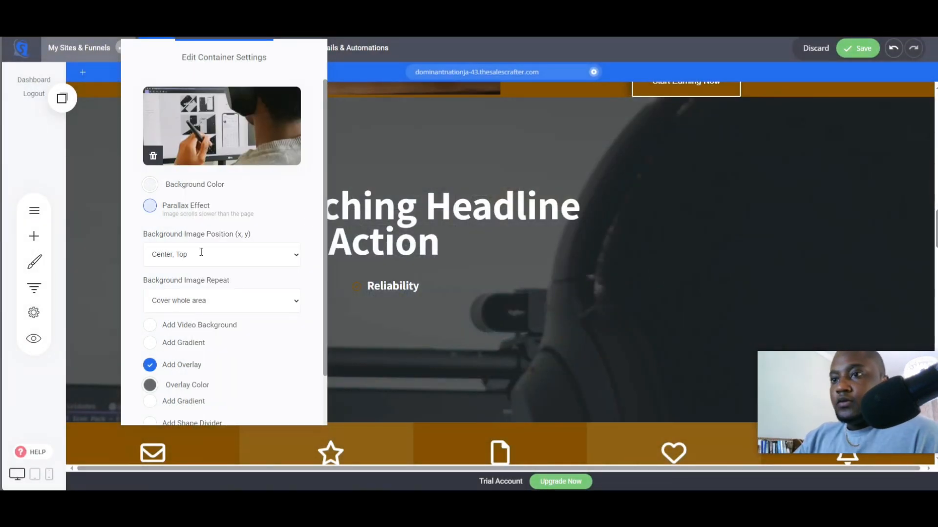
- Set the new hero block's overlay colour to black at about 84% opacity
left_click(164, 385)
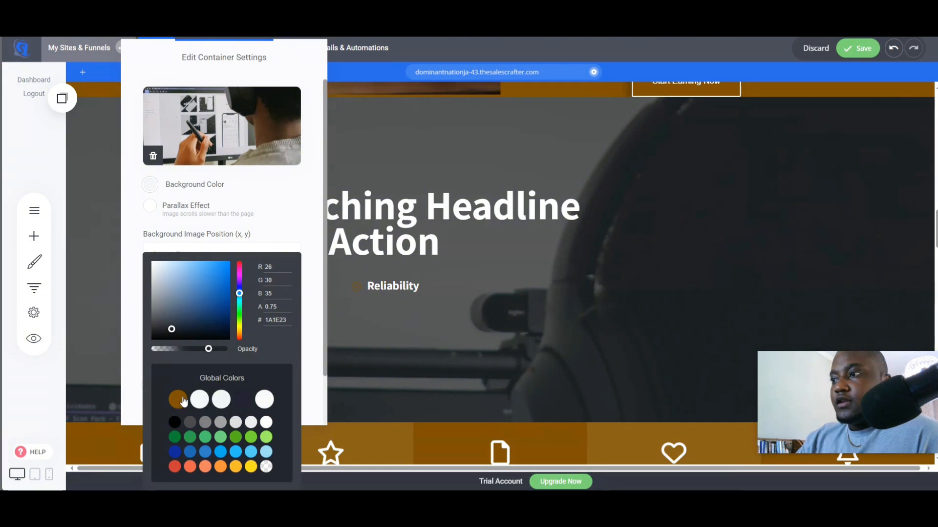
left_click(178, 399)
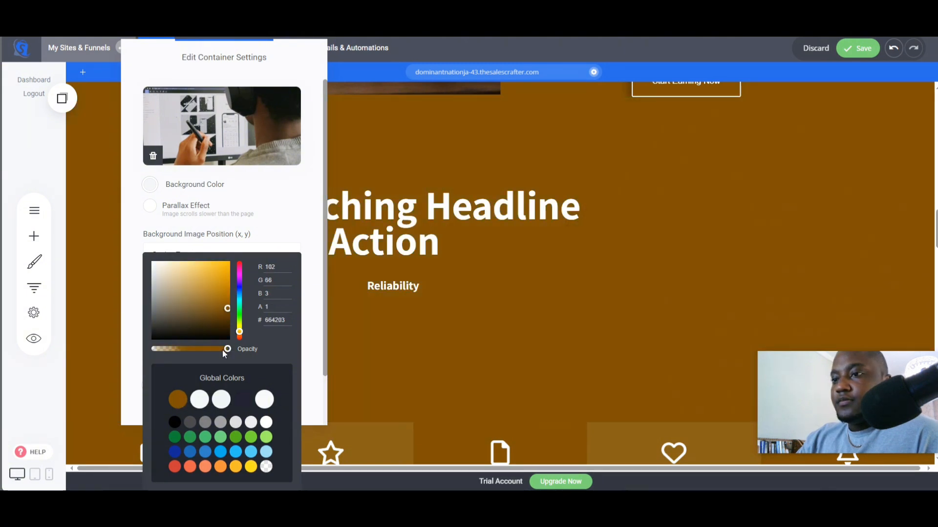
left_click_drag(224, 353, 212, 355)
left_click(175, 423)
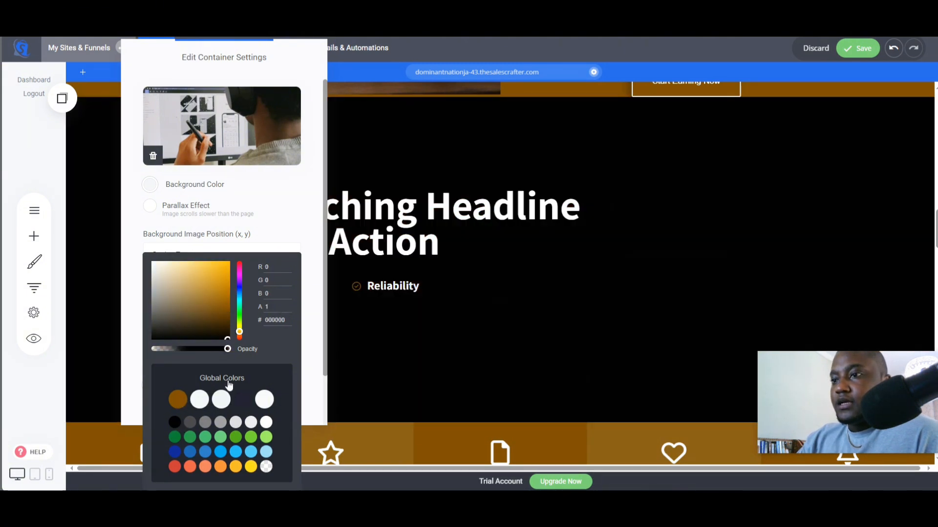
left_click_drag(227, 355, 216, 355)
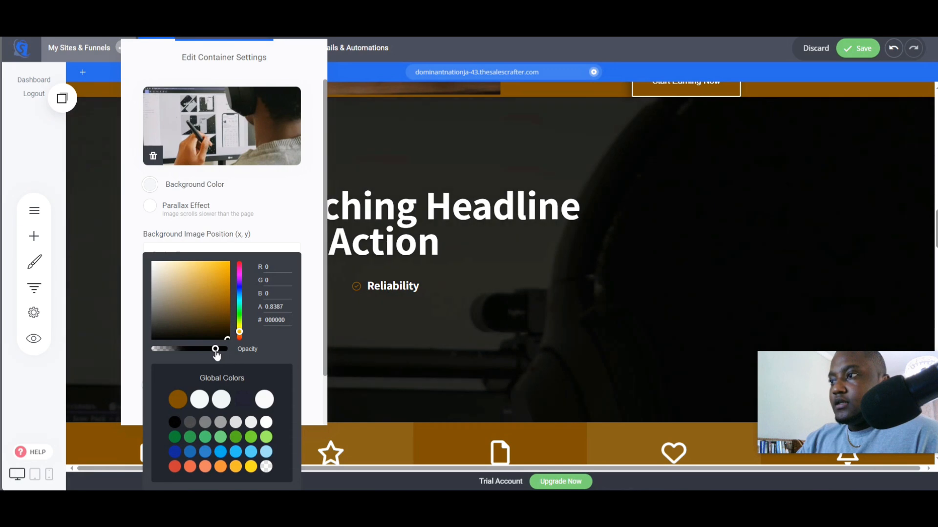
left_click(300, 242)
left_click(429, 297)
- Replace the first feature column's title with "Digital Product Guides" copied from the ChatGPT feature list
scroll(494, 362, "up", 4)
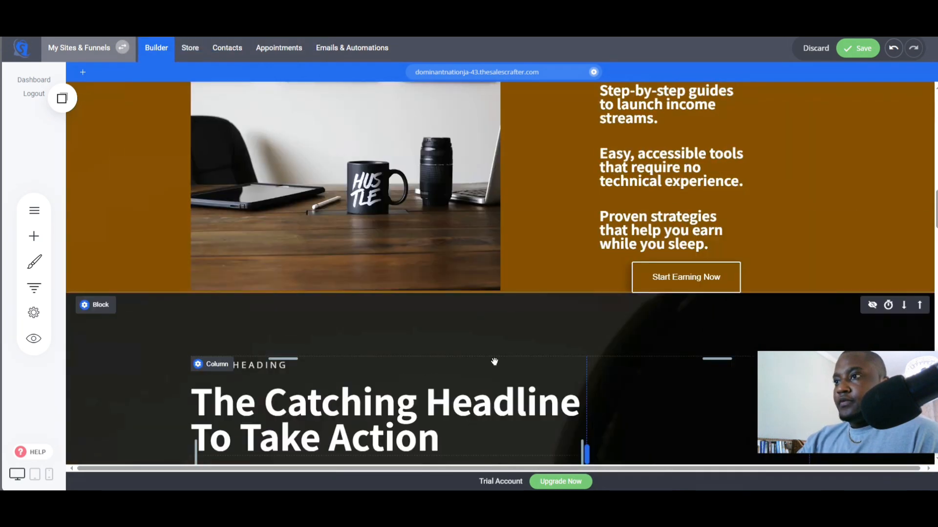
scroll(494, 362, "up", 4)
scroll(511, 350, "down", 6)
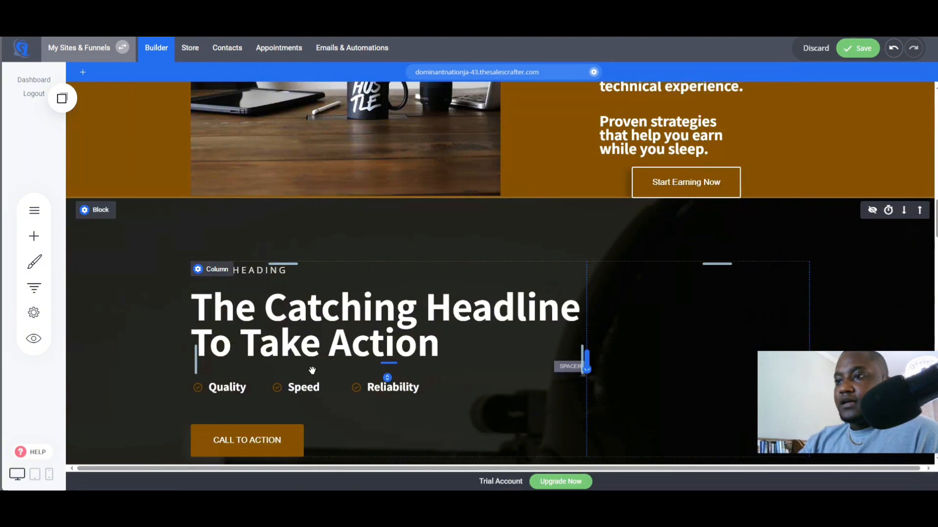
scroll(316, 373, "up", 2)
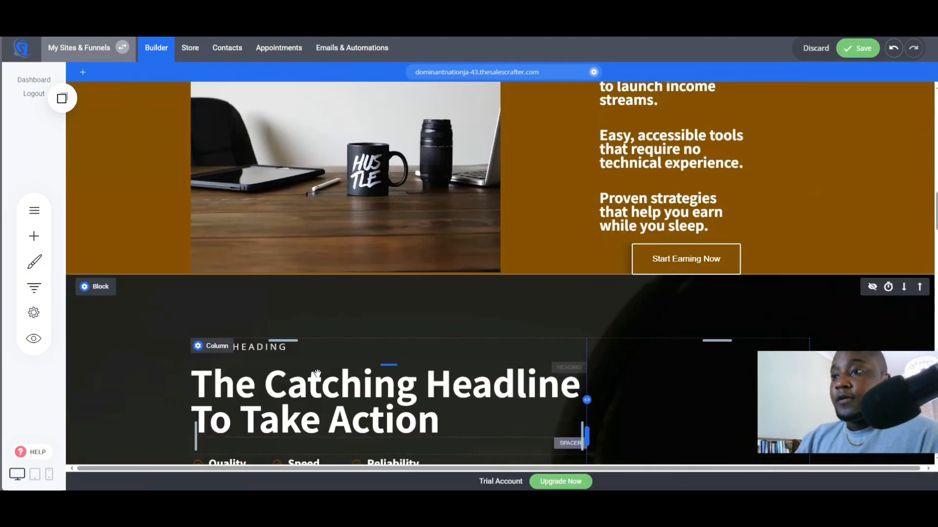
scroll(315, 374, "down", 3)
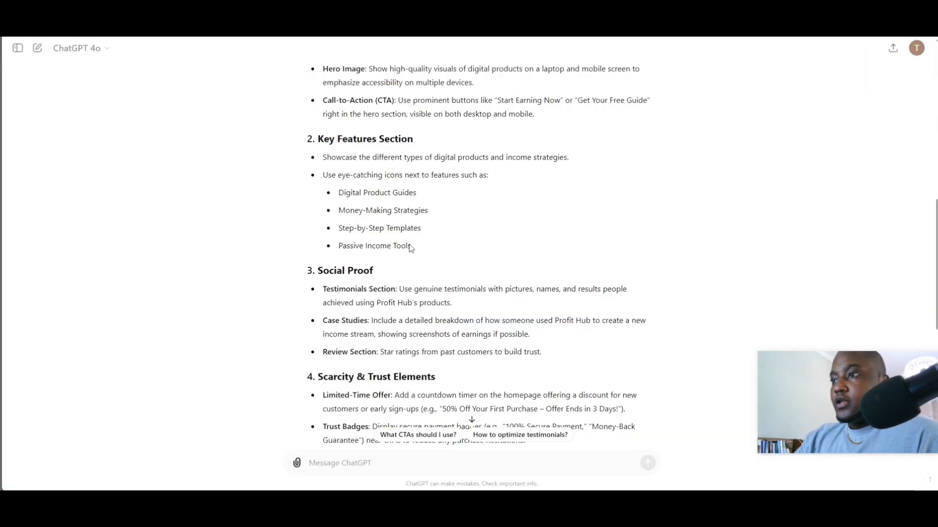
triple_click(341, 196)
right_click(340, 196)
left_click(435, 201)
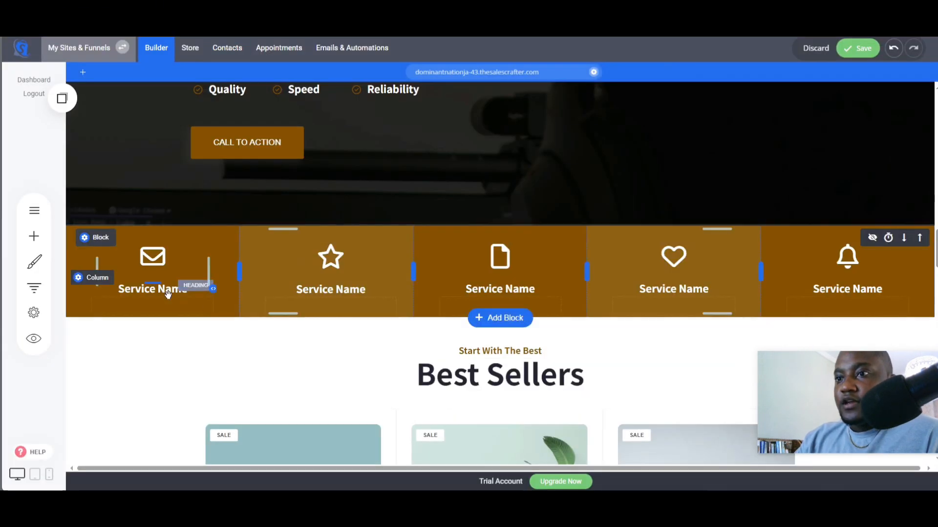
triple_click(168, 292)
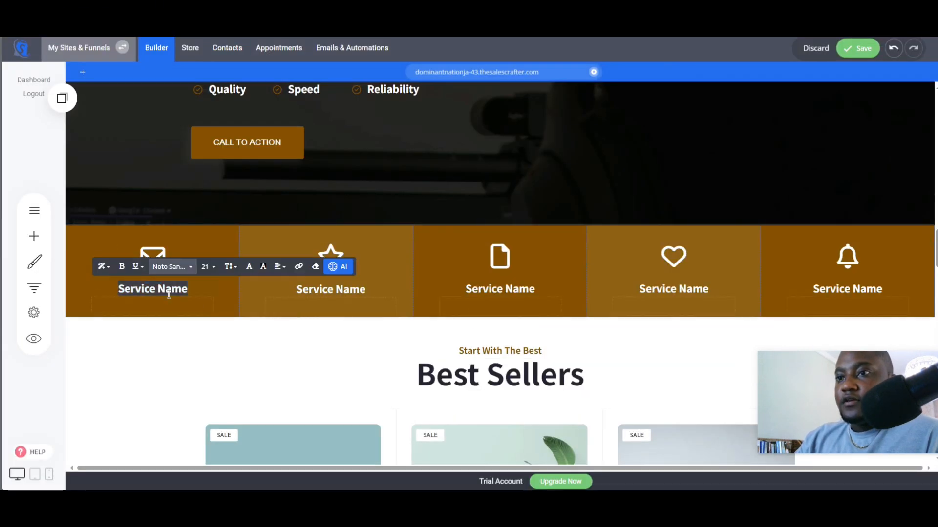
right_click(164, 289)
left_click(195, 128)
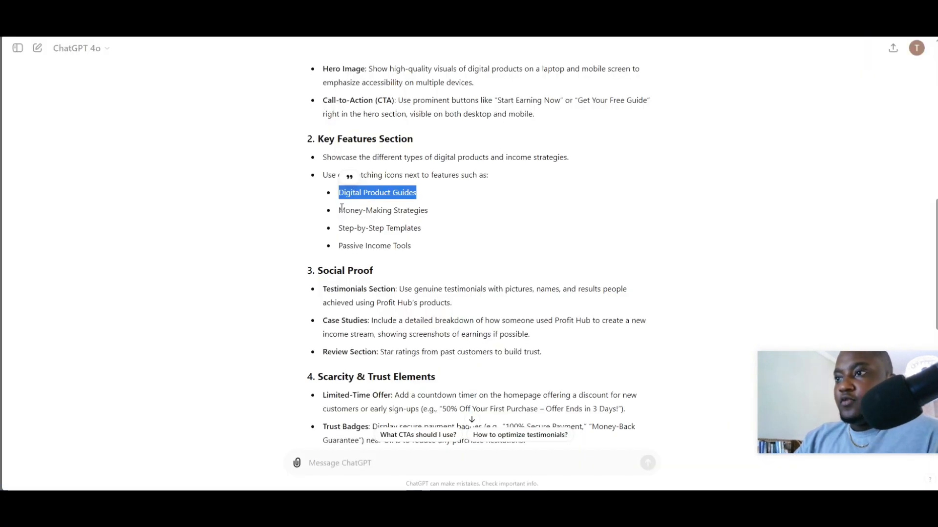
- Copy "Money-Making Strategies" from ChatGPT and paste it as the second feature column's title
left_click_drag(341, 207, 444, 211)
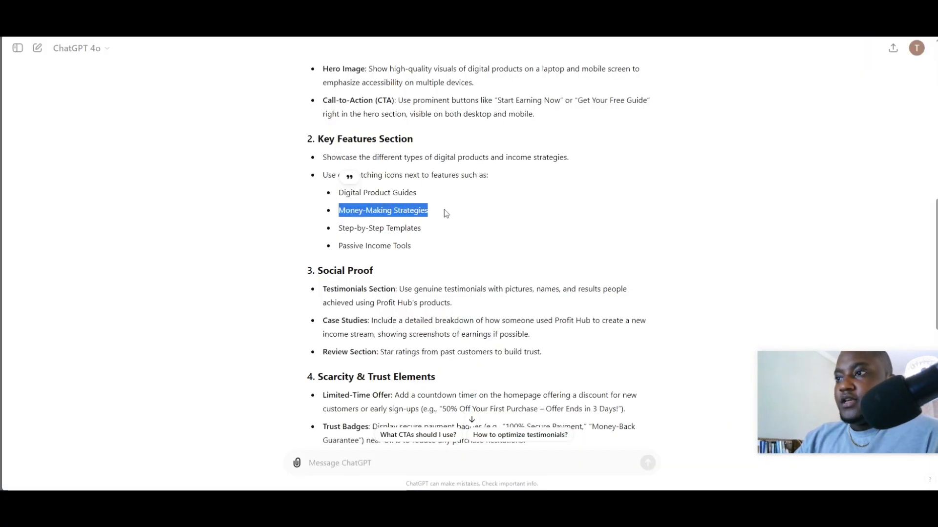
right_click(416, 210)
left_click(442, 218)
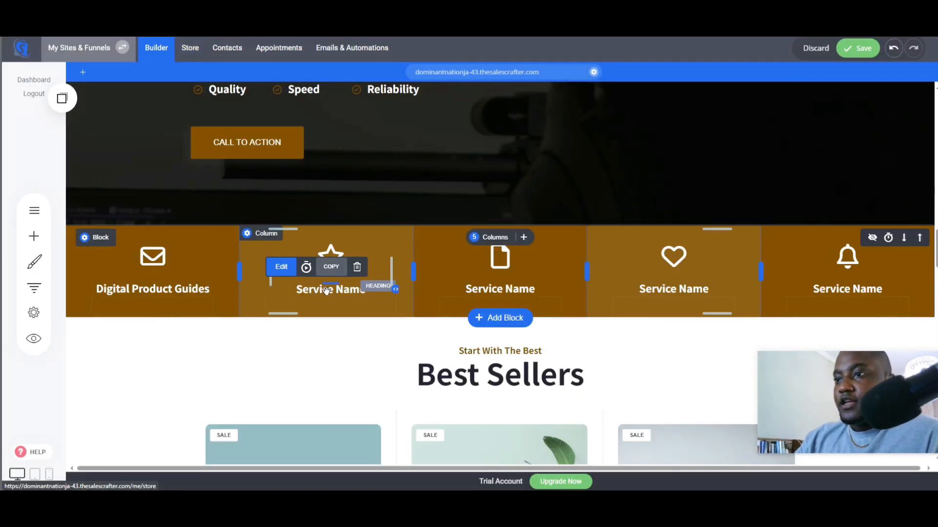
triple_click(342, 289)
right_click(359, 291)
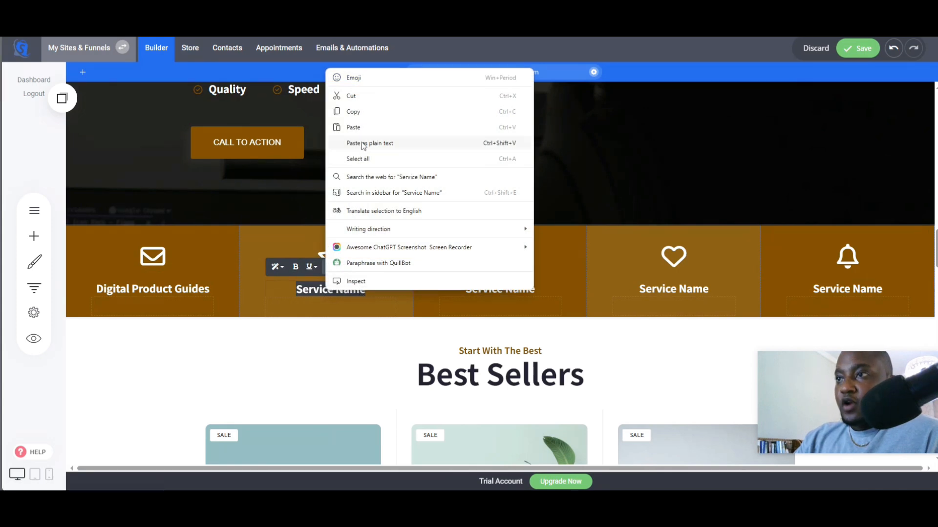
left_click(359, 128)
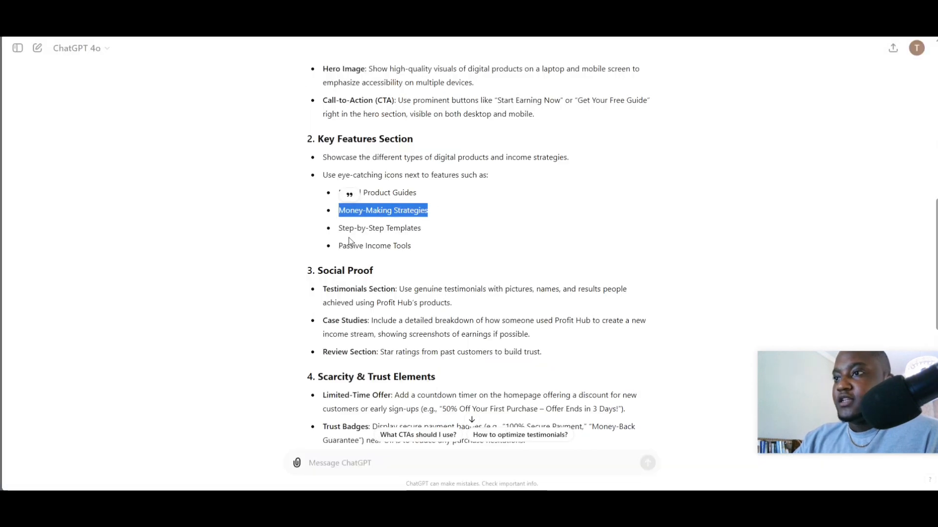
- Copy "Step-by-Step Templates" from ChatGPT and paste it as the third feature column's title
left_click_drag(340, 228, 449, 233)
right_click(416, 233)
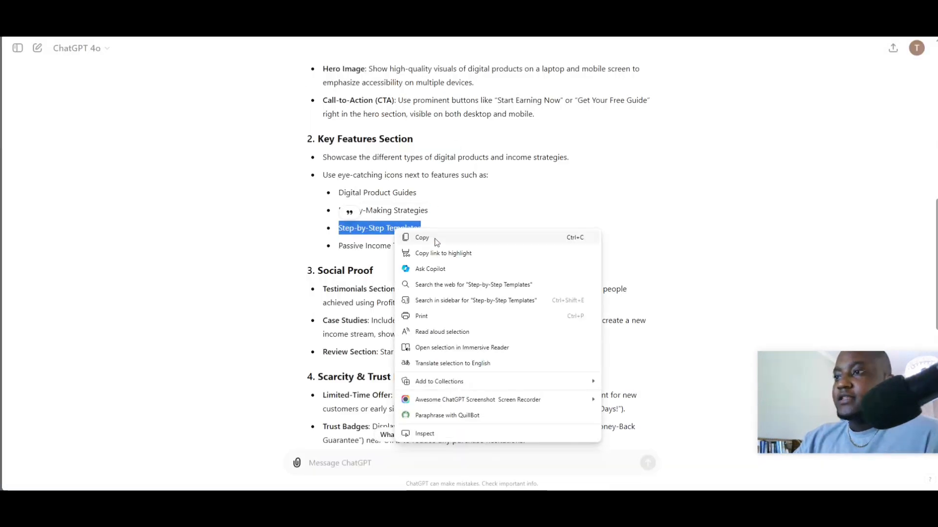
left_click(430, 237)
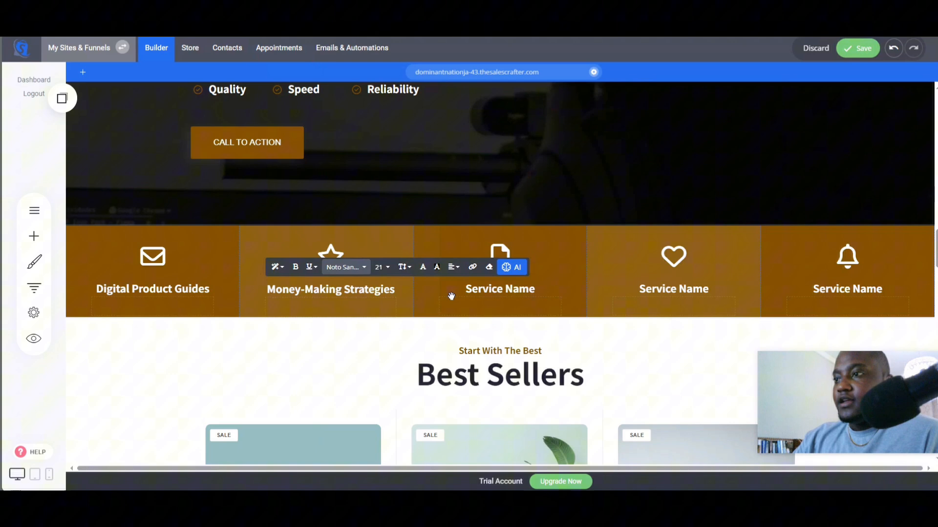
left_click(459, 292)
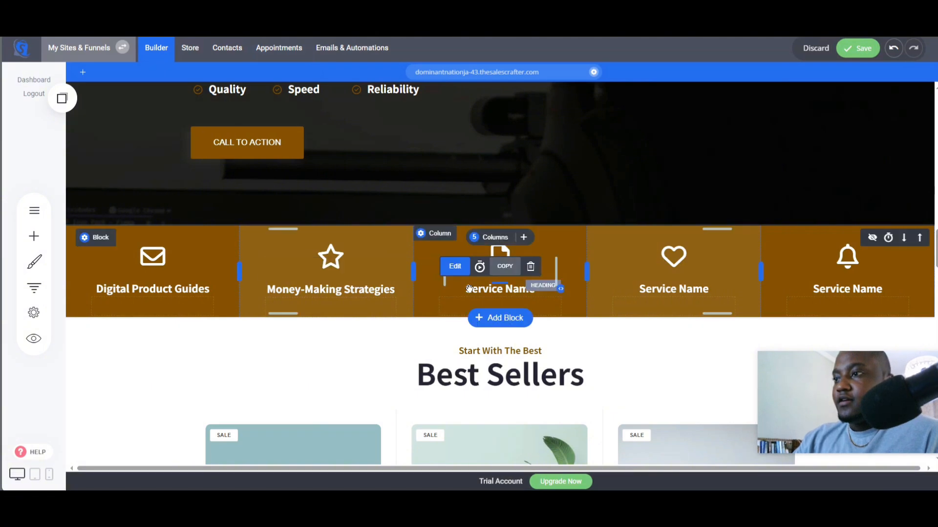
double_click(468, 291)
right_click(471, 292)
left_click(499, 127)
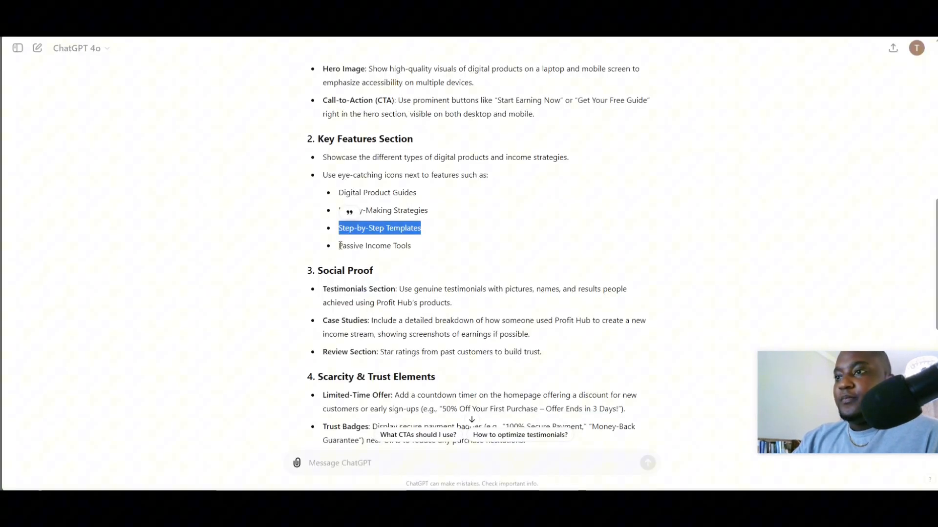
- Copy "Passive Income Tools" from ChatGPT and paste it as the fourth feature column's title
left_click_drag(340, 245, 413, 247)
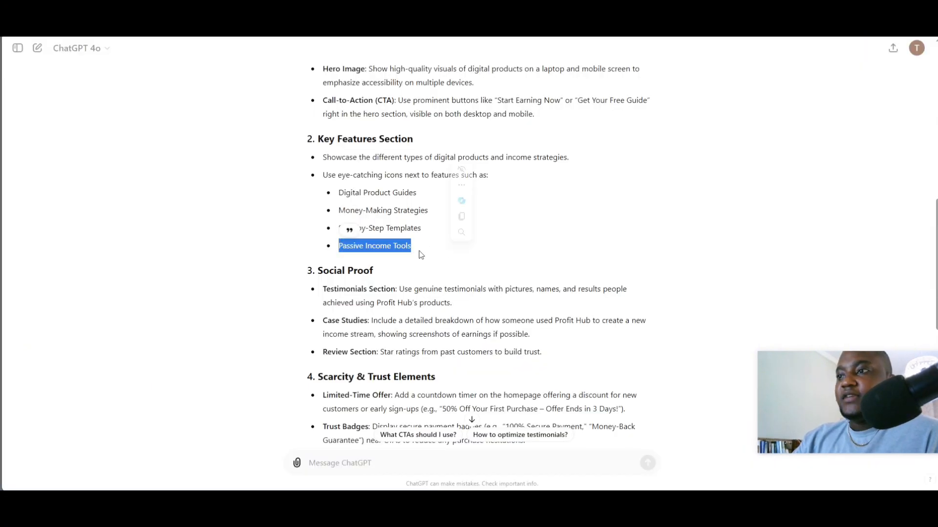
right_click(414, 248)
left_click(418, 261)
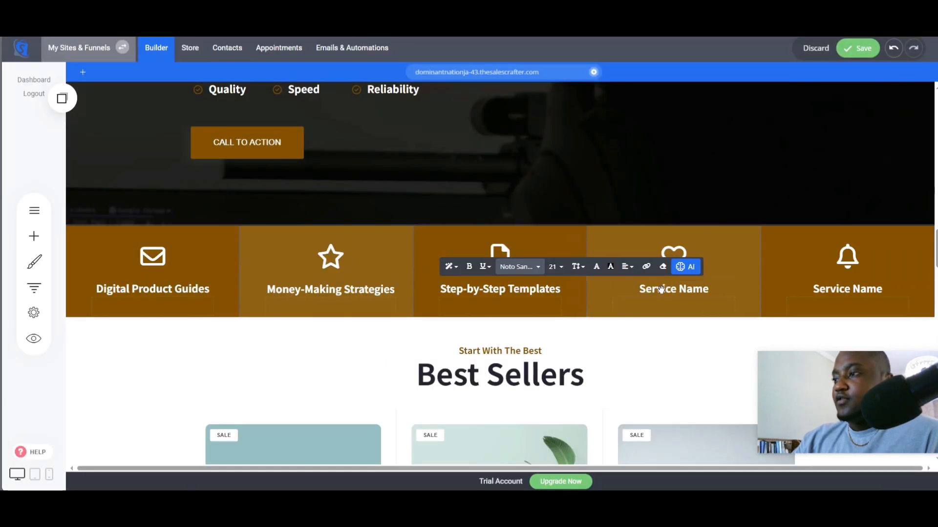
triple_click(660, 290)
right_click(659, 291)
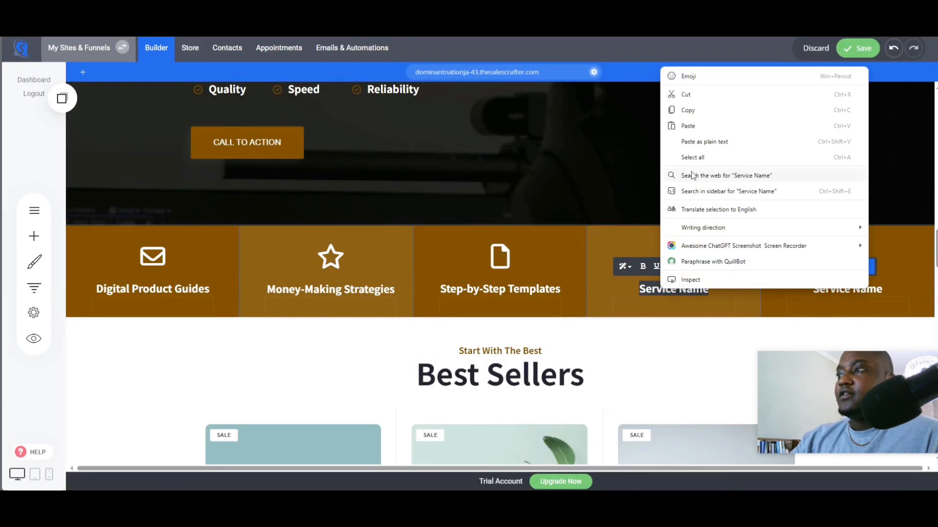
left_click(696, 131)
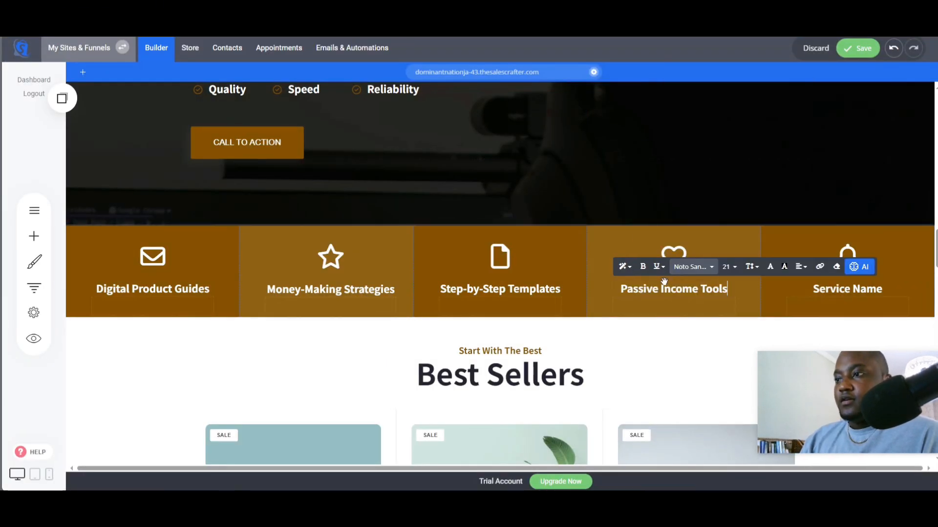
- Retitle the fifth feature column "Money Making Ideas" and change its icon to a lightbulb found by searching "bu"
triple_click(854, 292)
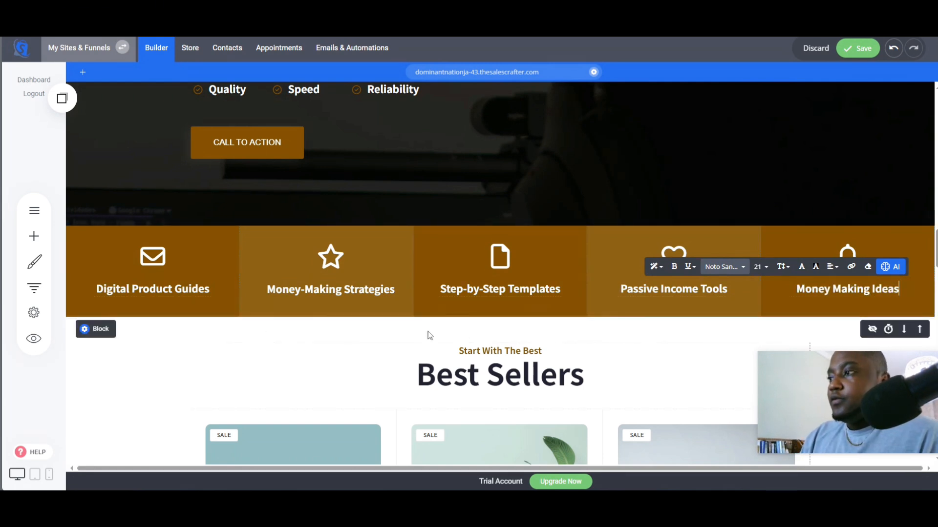
left_click(322, 341)
left_click(846, 256)
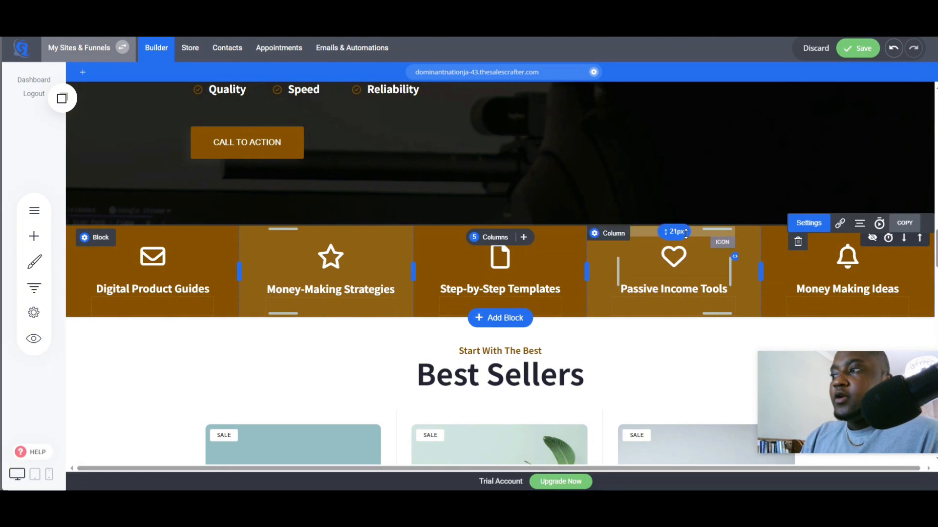
left_click(809, 224)
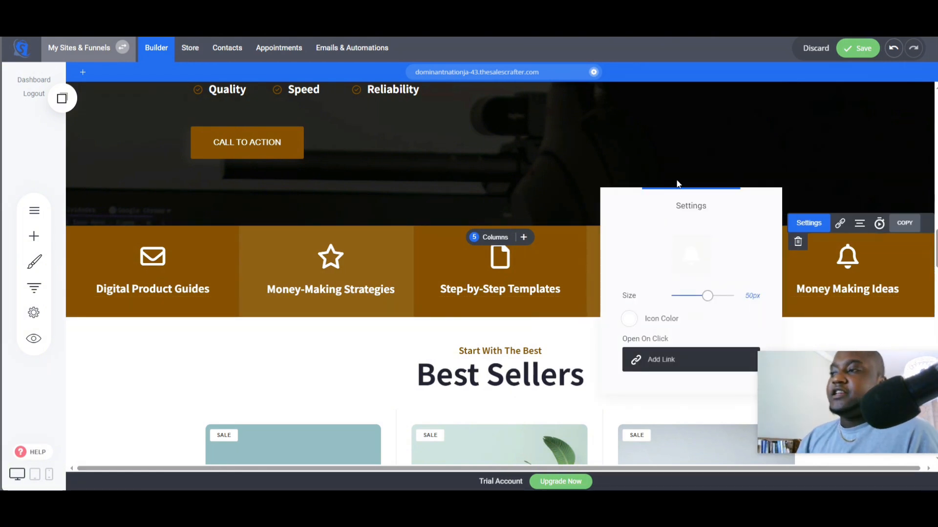
left_click(853, 259)
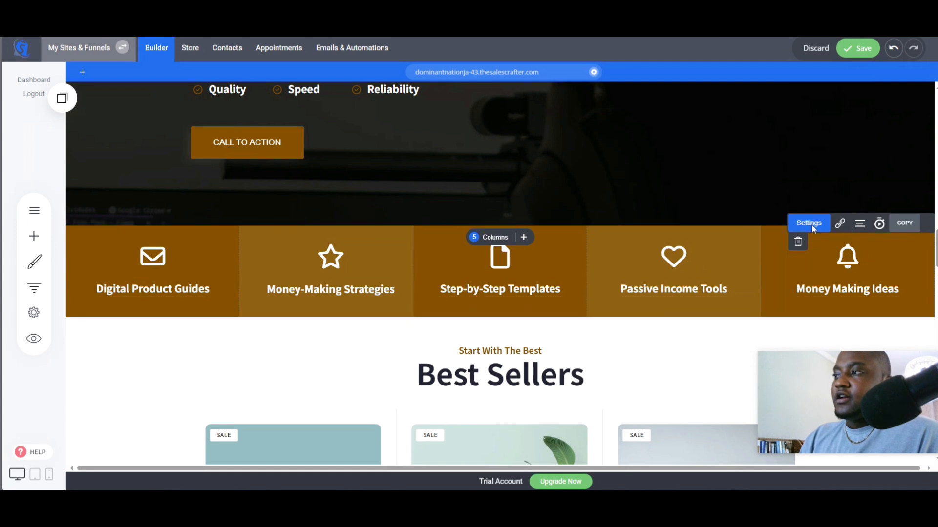
left_click(811, 224)
left_click(695, 255)
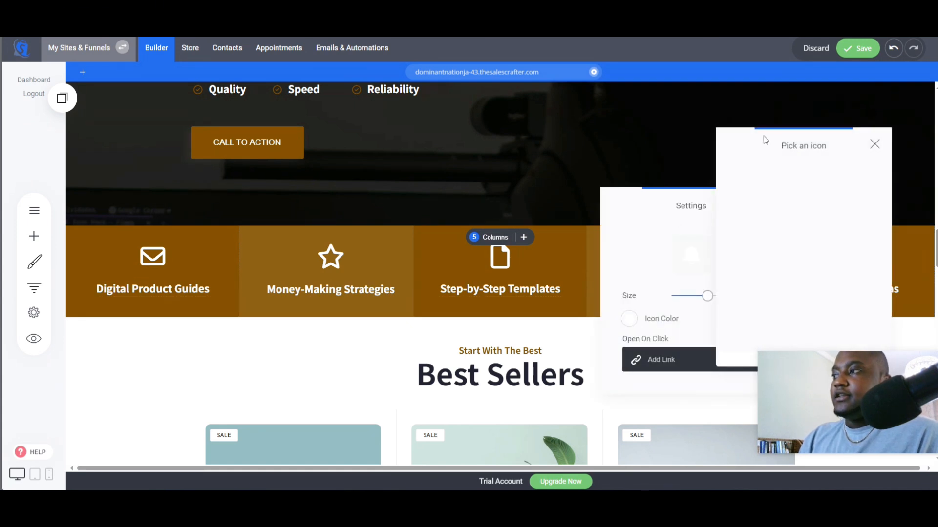
left_click_drag(751, 143, 311, 134)
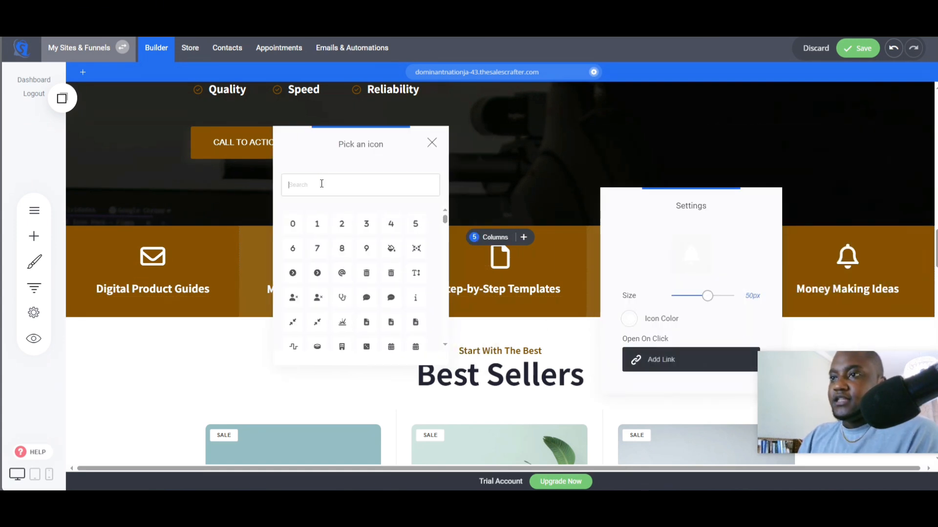
left_click(322, 183)
type("bul")
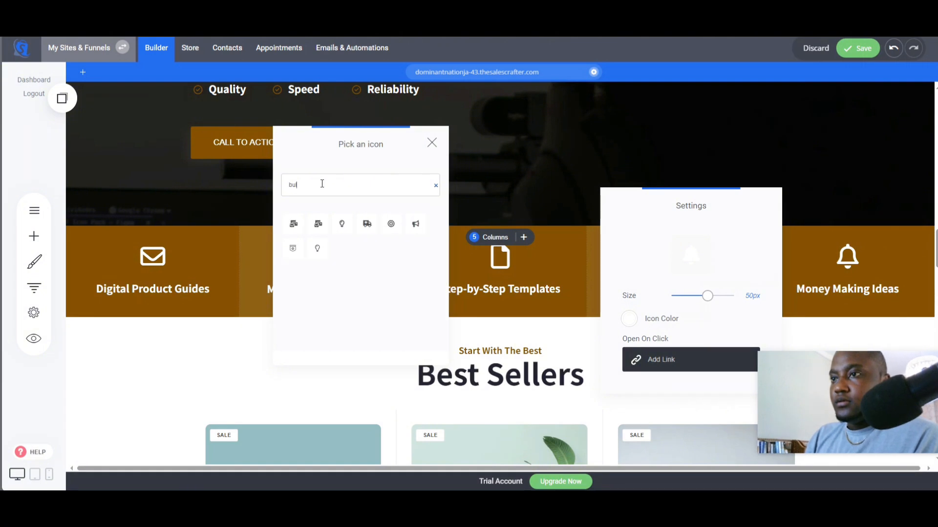
left_click(342, 225)
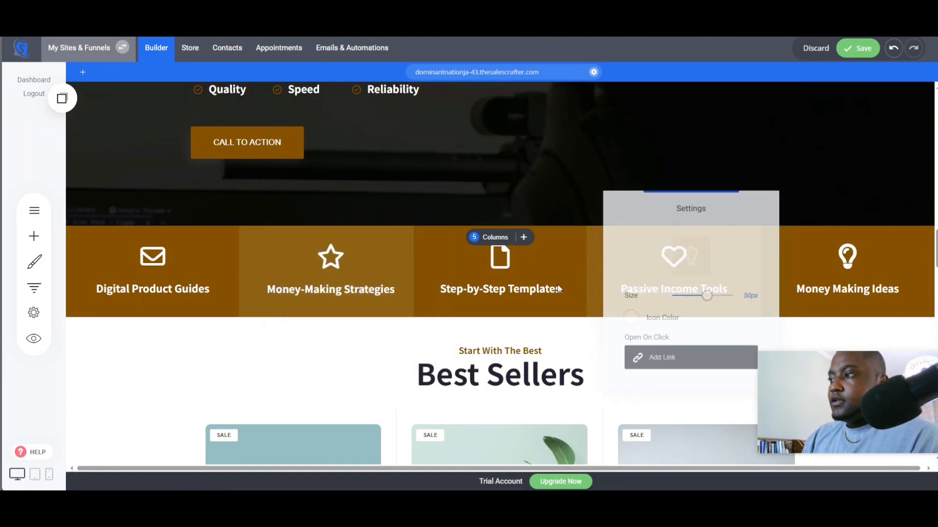
- Change the fourth feature column's icon to a banknote icon found by searching "mone"
left_click(677, 255)
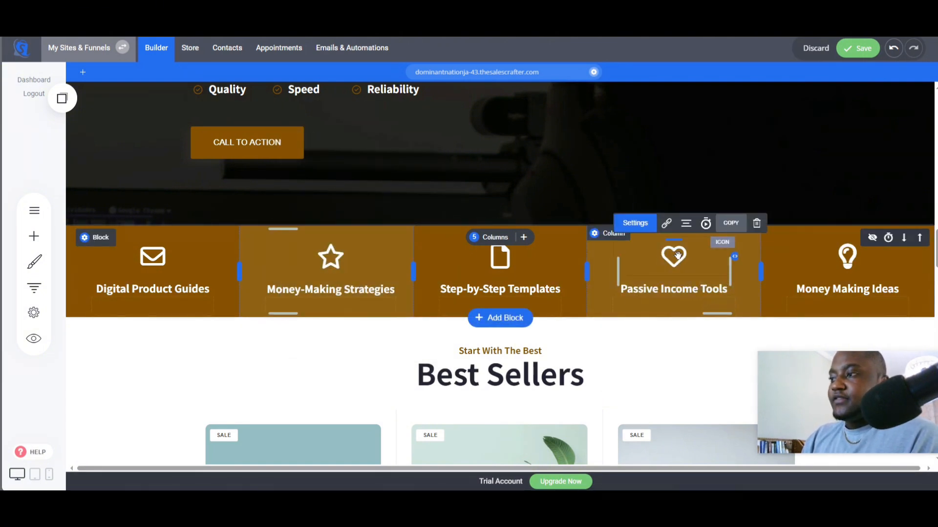
left_click(475, 233)
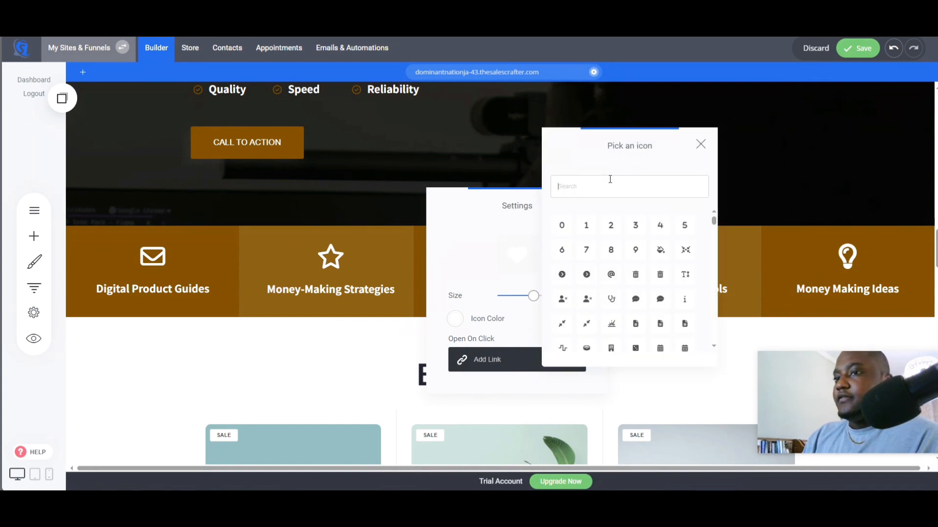
type("m")
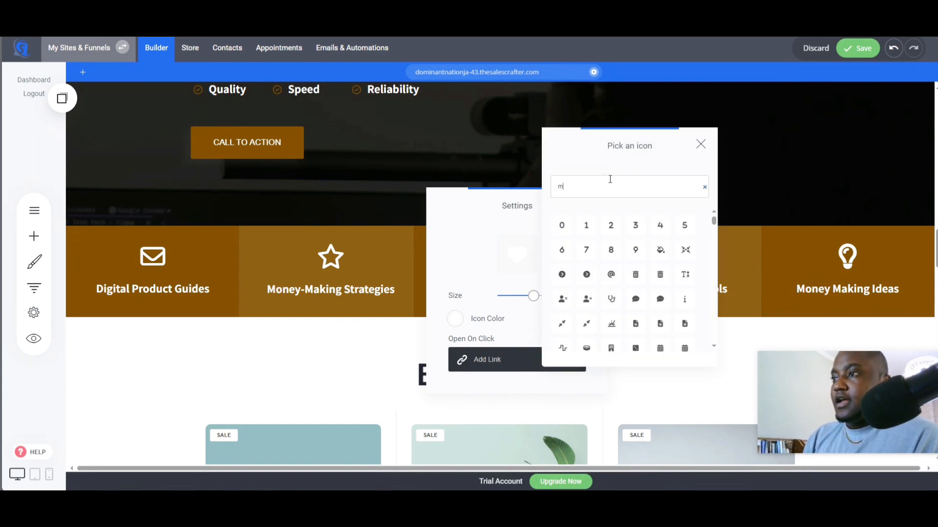
type("one")
left_click(561, 226)
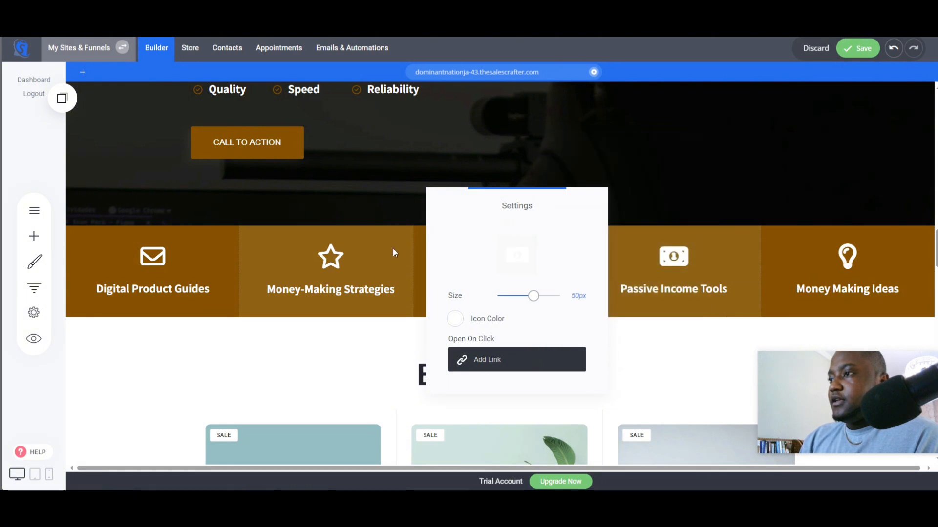
left_click(382, 249)
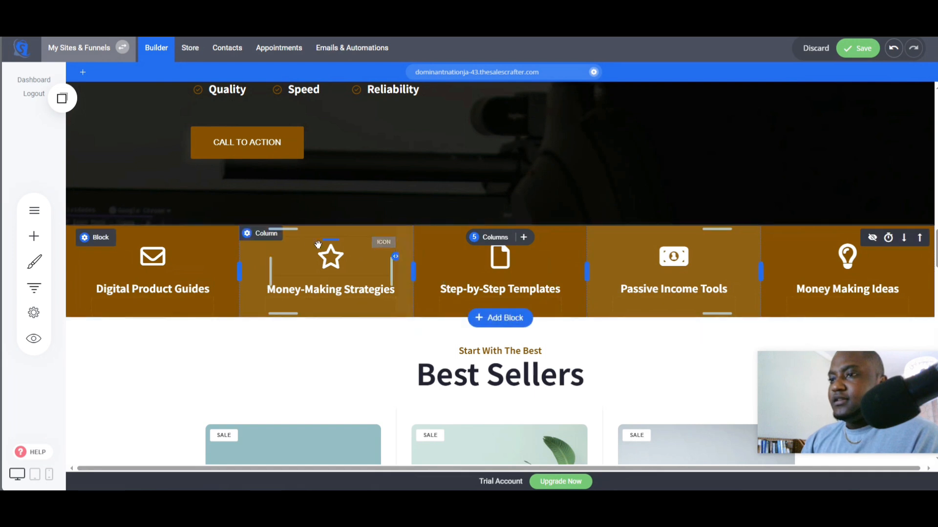
- Change the Money-Making Strategies column's icon to a group icon found by searching "gro"
left_click(336, 253)
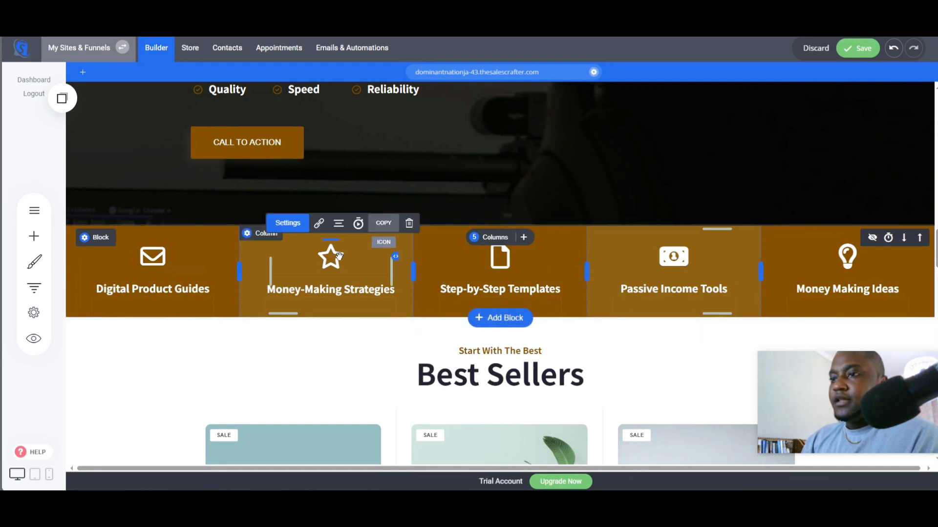
left_click(313, 226)
left_click(492, 253)
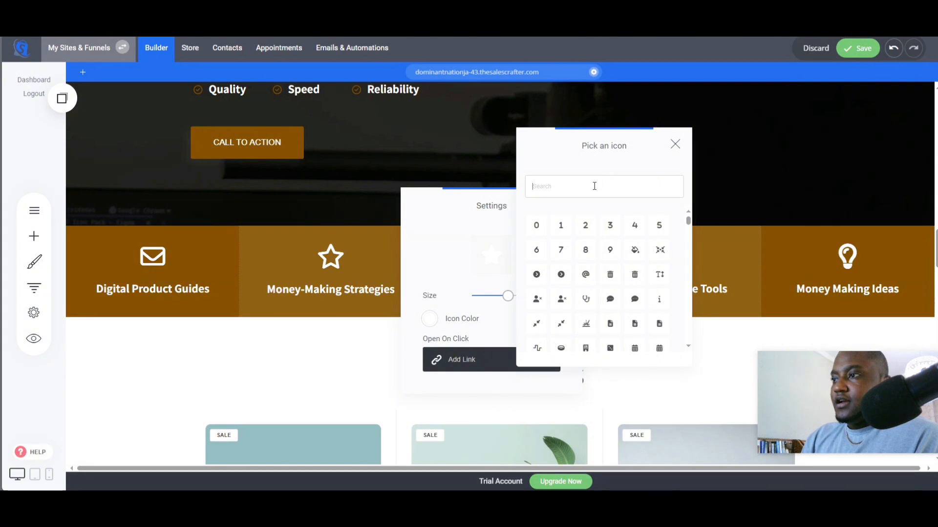
type("gro")
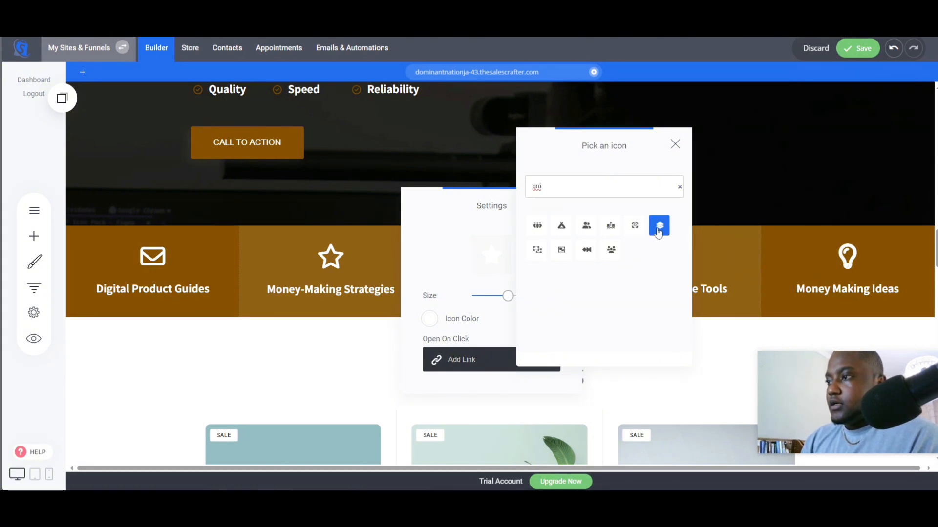
left_click(536, 250)
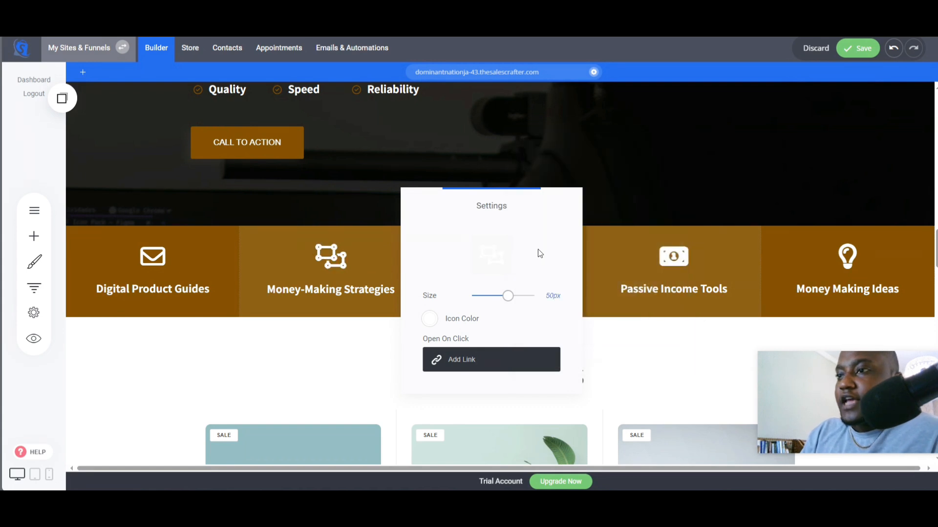
left_click(366, 265)
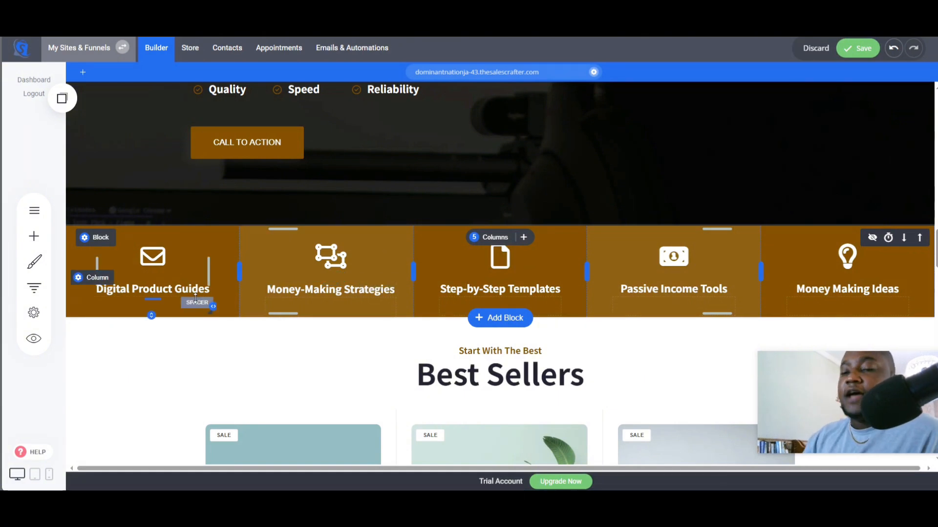
- Change the Digital Product Guides column's icon to a PDF file icon found by searching "pdf"
left_click(153, 257)
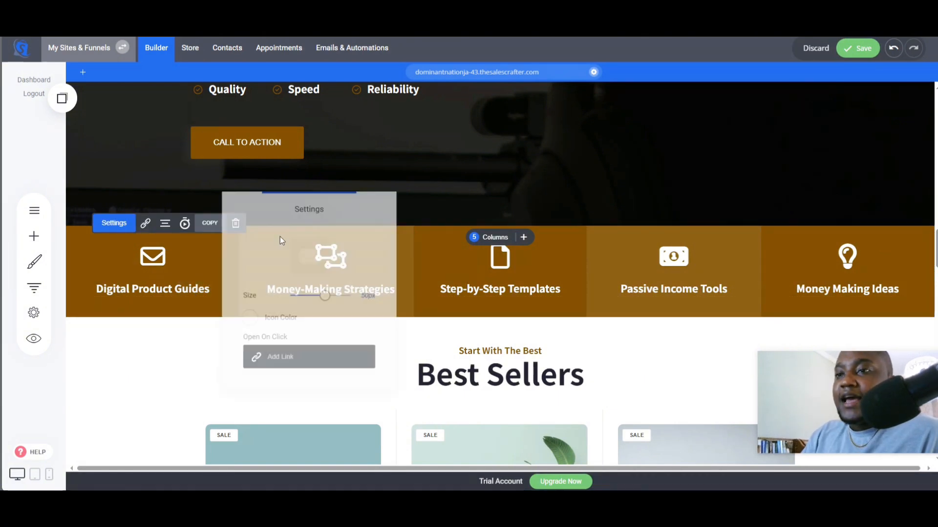
left_click(308, 255)
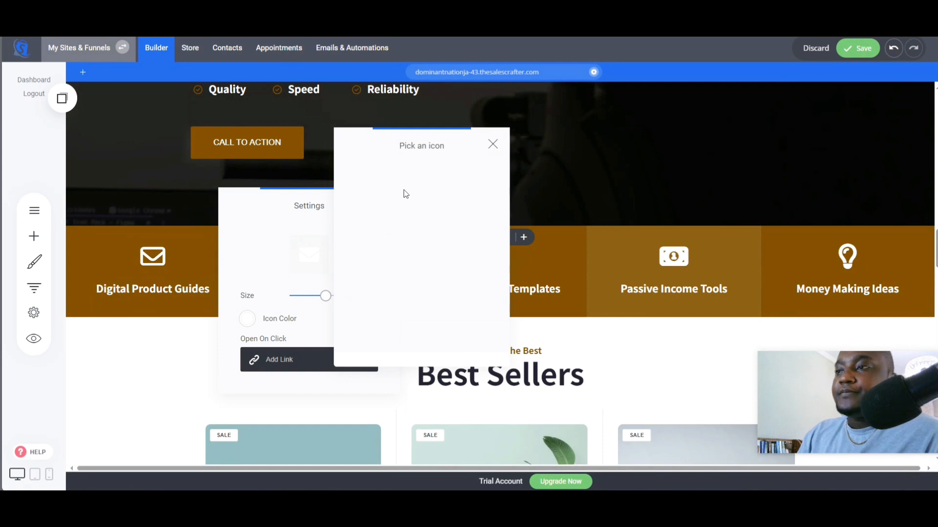
type("pdf")
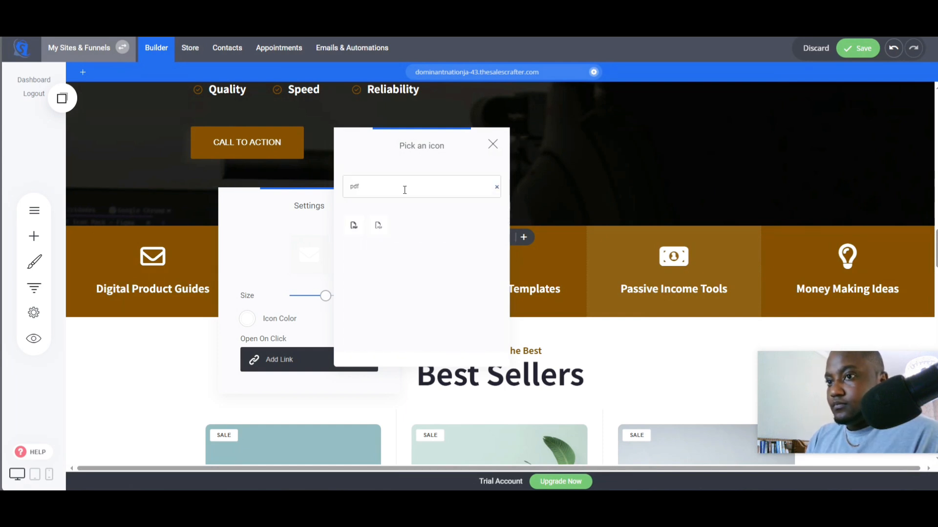
left_click(361, 233)
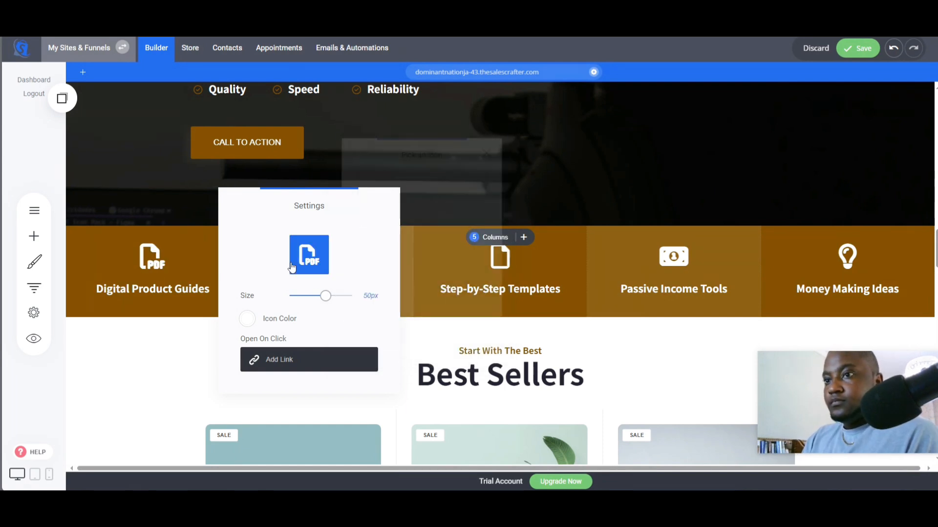
left_click(180, 267)
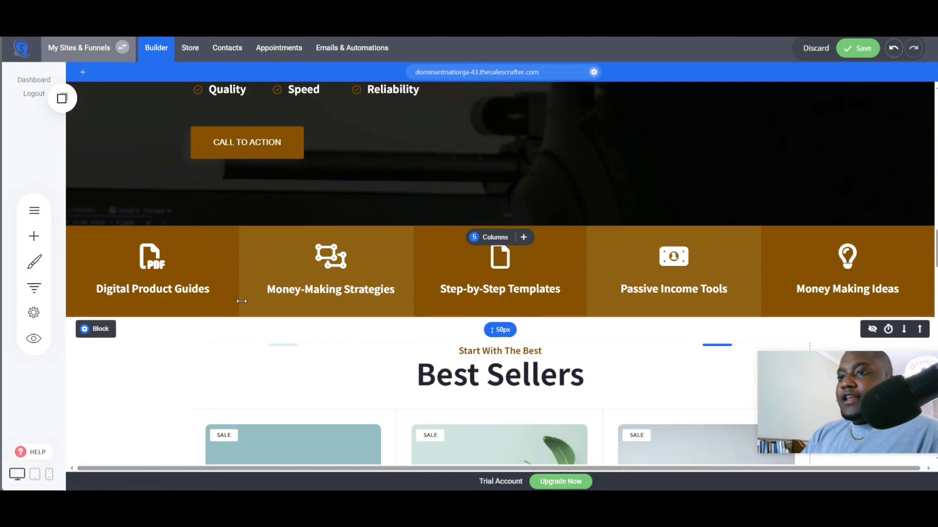
- Set the What We Offer block's container to full width and narrow its empty column beside the text
scroll(590, 371, "up", 2)
scroll(589, 371, "up", 10)
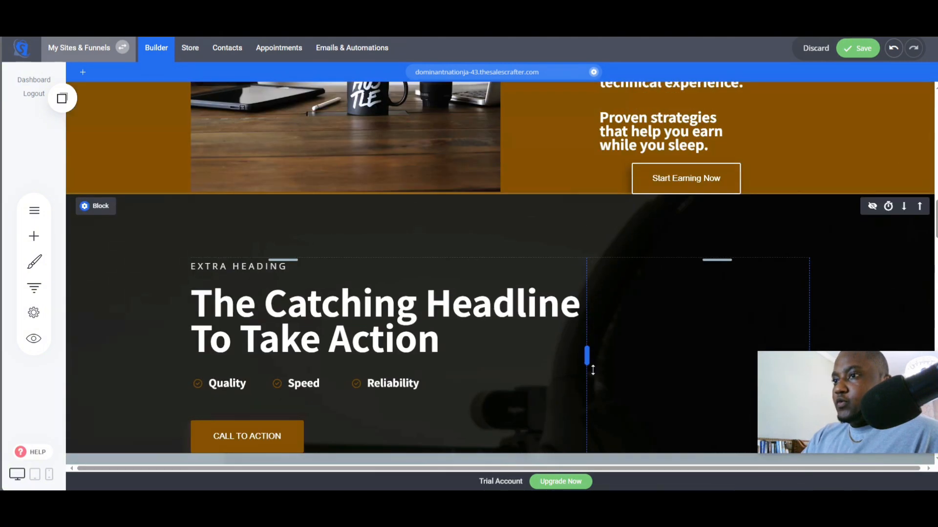
scroll(592, 370, "up", 2)
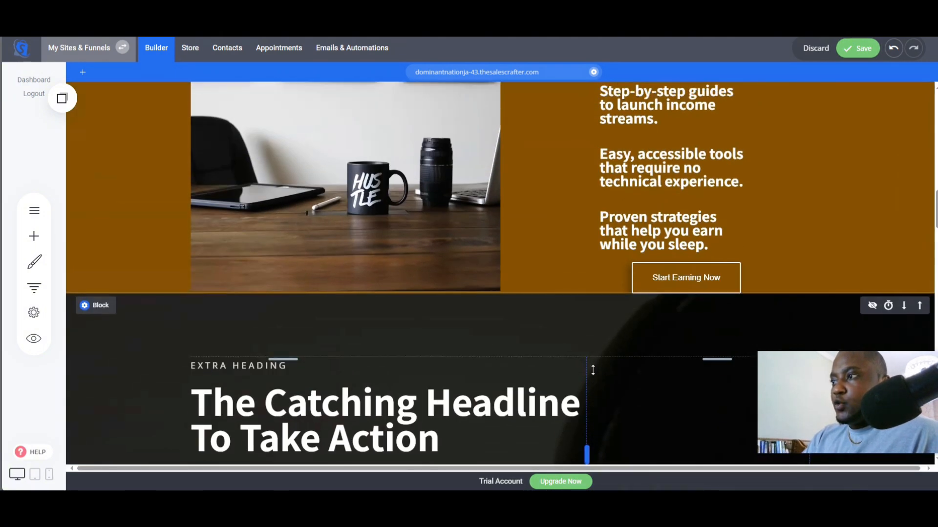
scroll(593, 373, "down", 4)
scroll(594, 374, "up", 3)
scroll(593, 374, "up", 5)
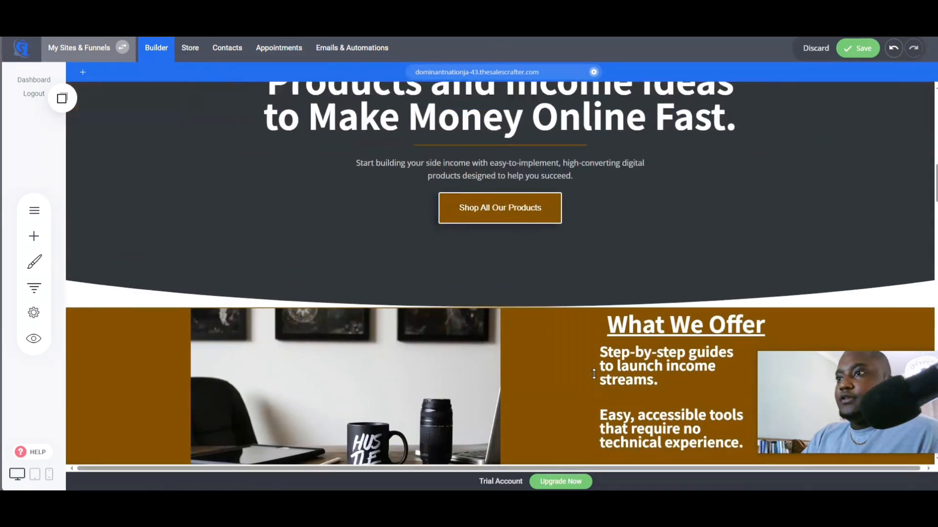
scroll(592, 377, "down", 4)
scroll(592, 379, "up", 2)
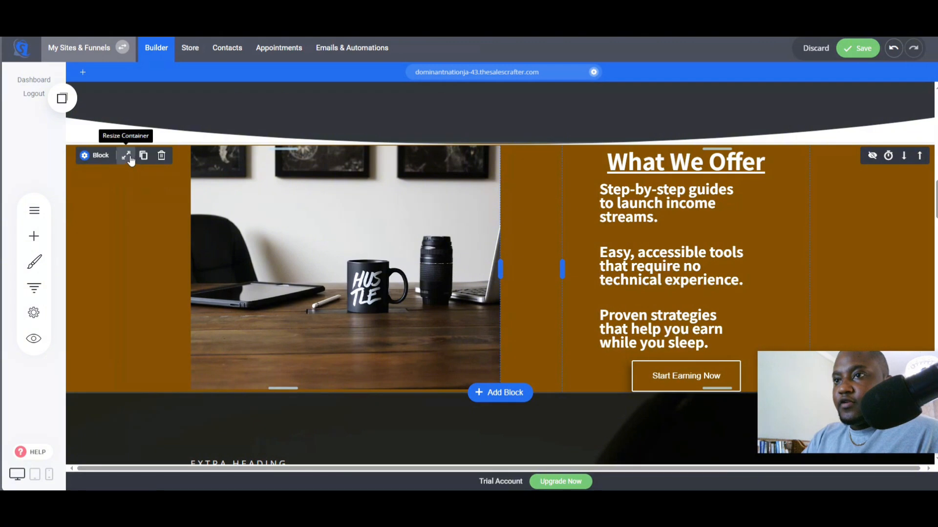
left_click(126, 156)
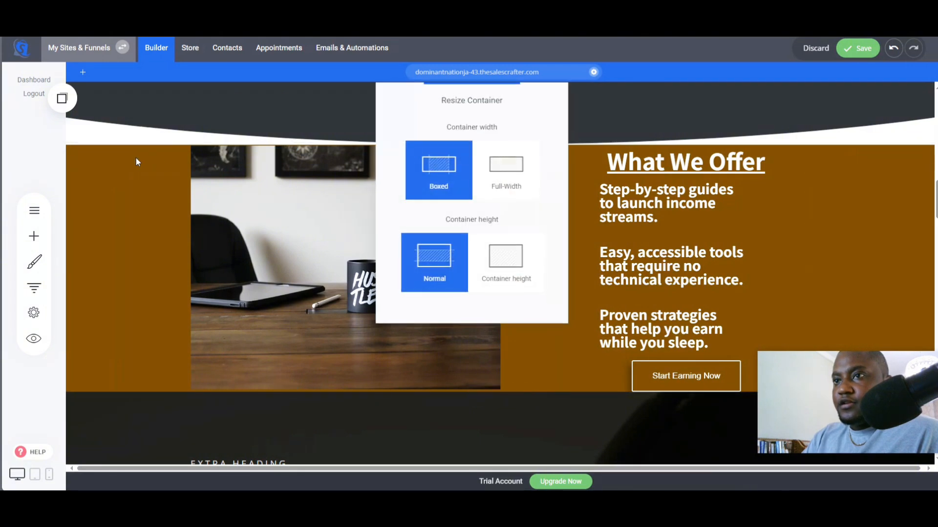
left_click(524, 177)
left_click(355, 247)
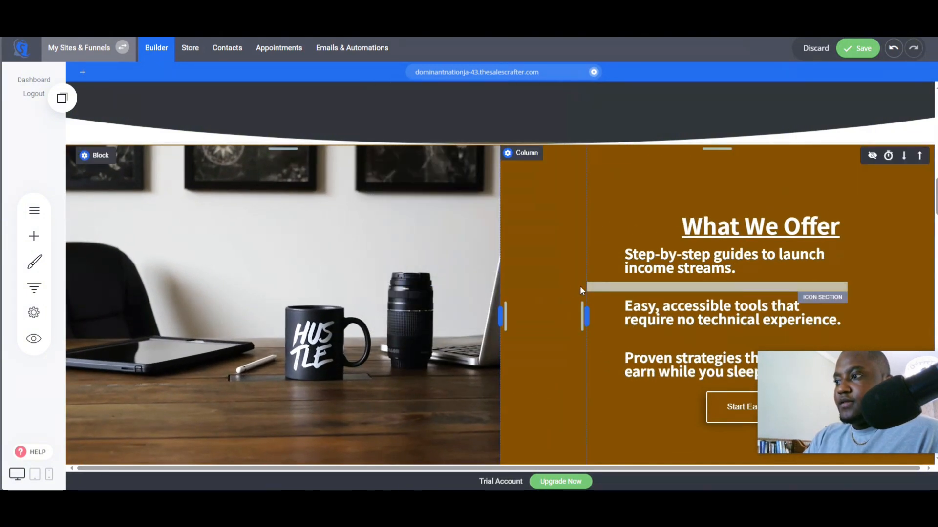
left_click_drag(567, 310, 517, 309)
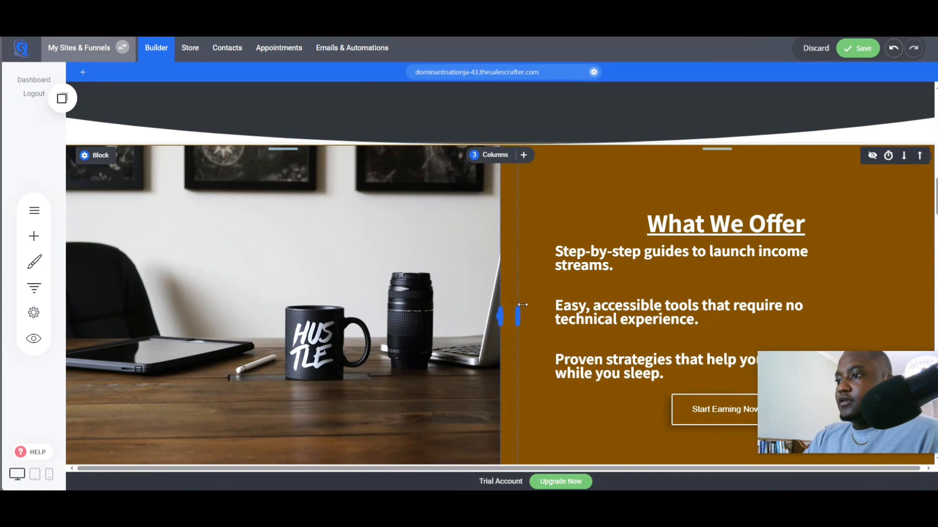
- Reduce the top padding of the Catching Headline block to about 44 px
scroll(640, 401, "down", 2)
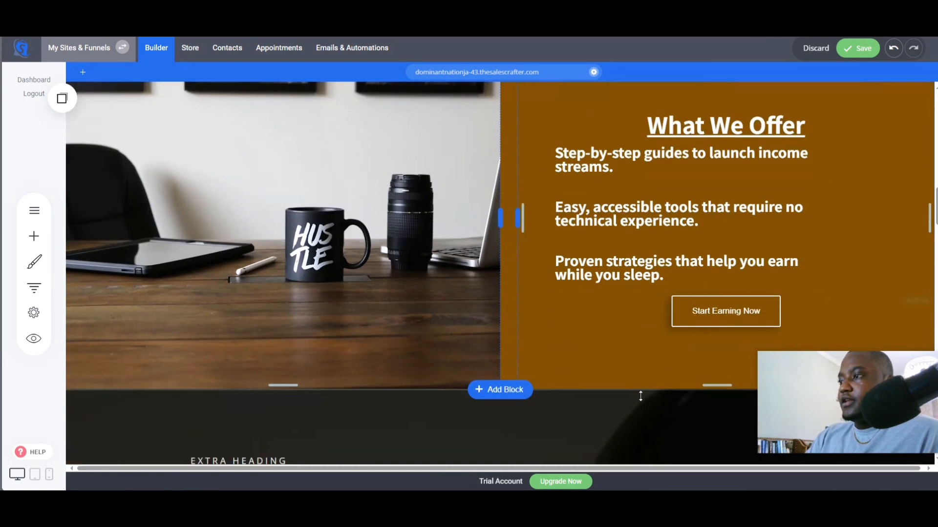
scroll(563, 328, "down", 2)
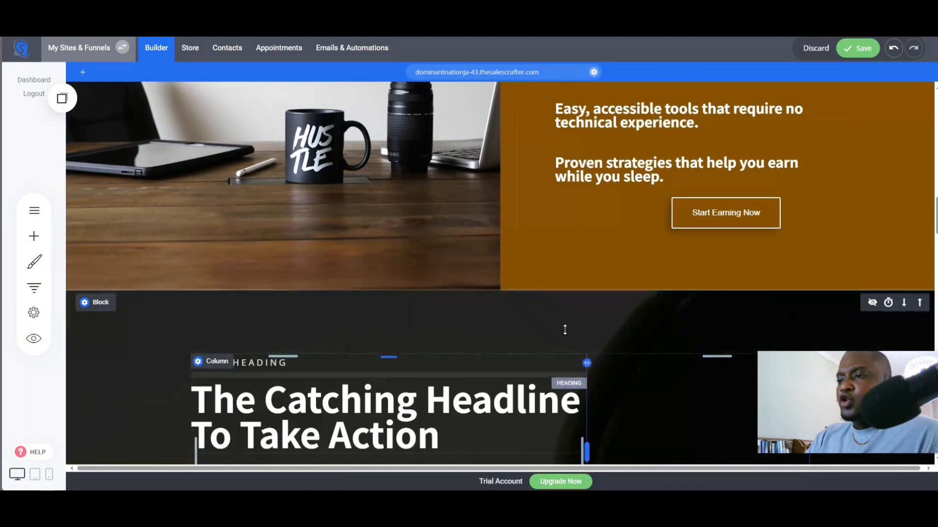
left_click_drag(563, 329, 567, 280)
scroll(613, 371, "down", 6)
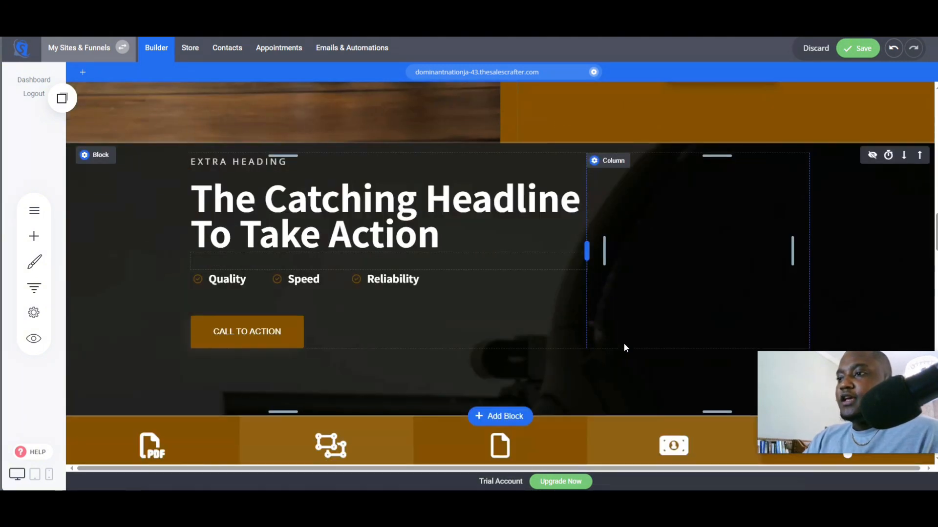
scroll(624, 200, "up", 3)
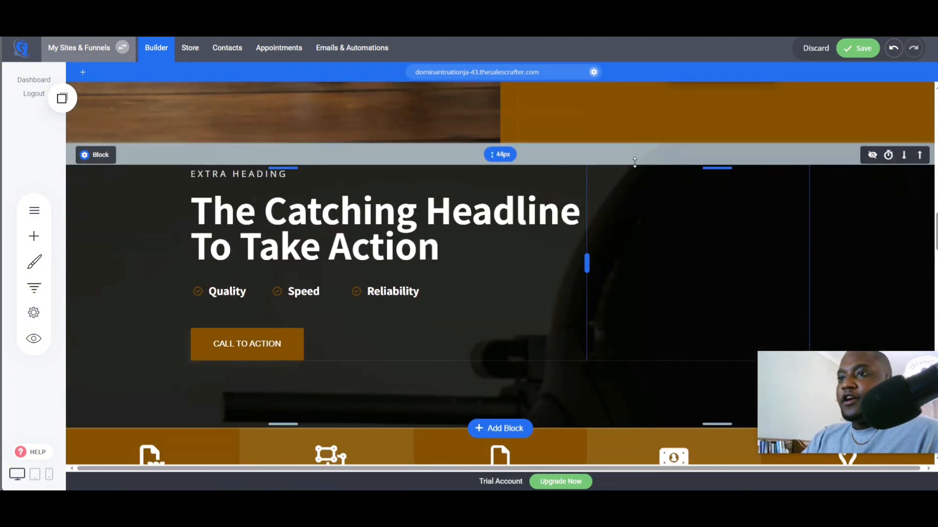
scroll(543, 297, "down", 2)
scroll(543, 297, "down", 1)
scroll(479, 308, "up", 2)
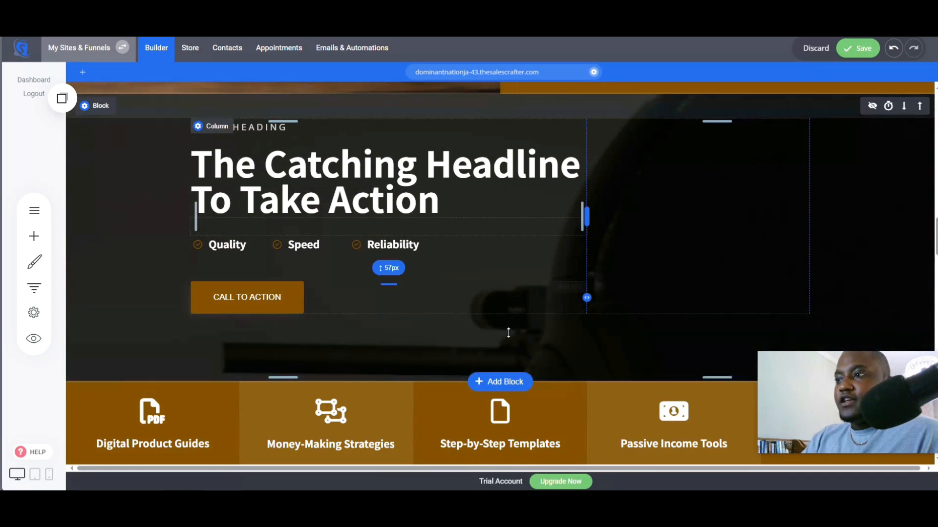
- Switch to ChatGPT, copy "Key Features Section", and ask for a headline and subheading for it
left_click(288, 11)
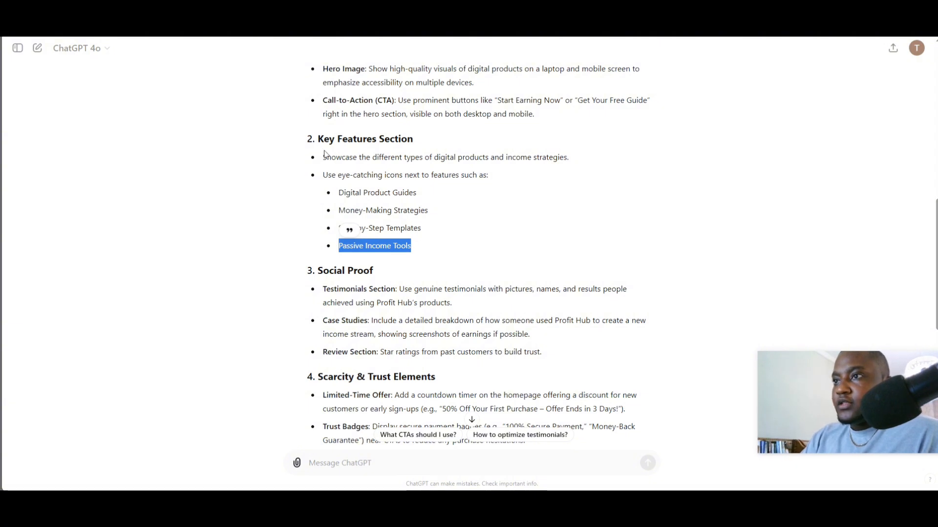
left_click_drag(323, 138, 413, 141)
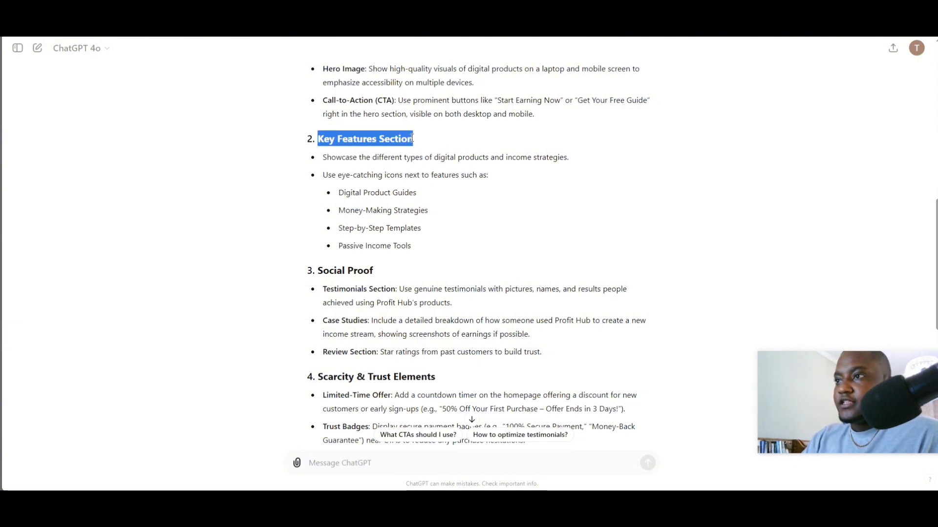
right_click(413, 142)
left_click(437, 147)
left_click(384, 461)
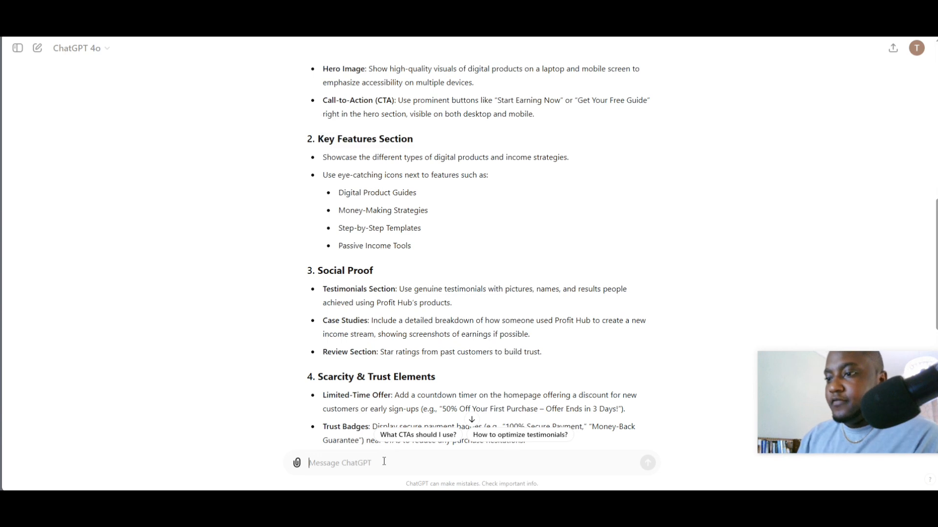
type("give me a headline and su")
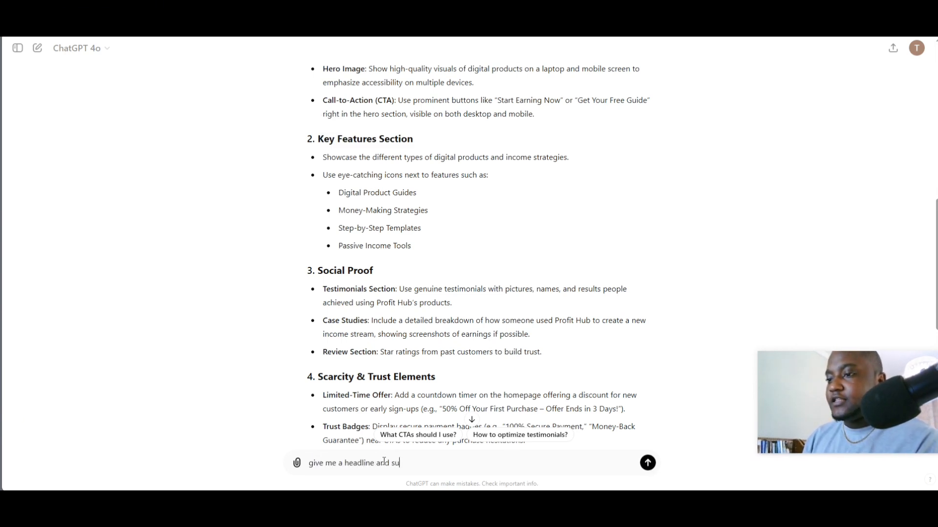
type("bheading fir Key Features Section")
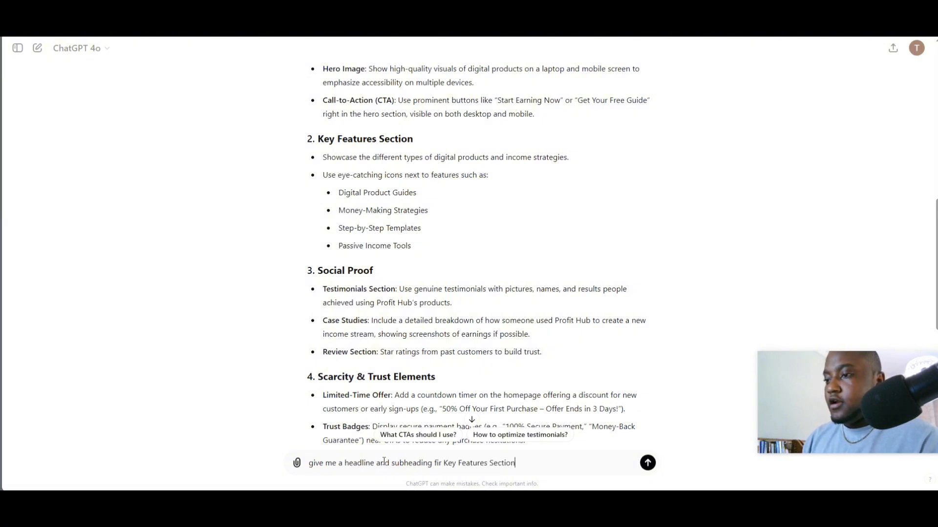
key("Return")
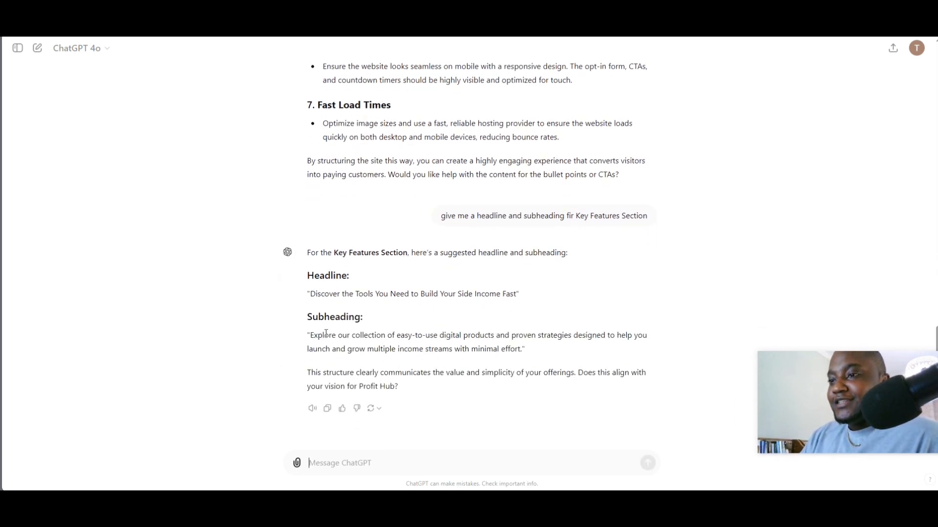
- Copy ChatGPT's suggested headline and paste it as the block headline "Discover the Tools You Need to Build Your Side Income Fast"
left_click_drag(381, 296, 518, 295)
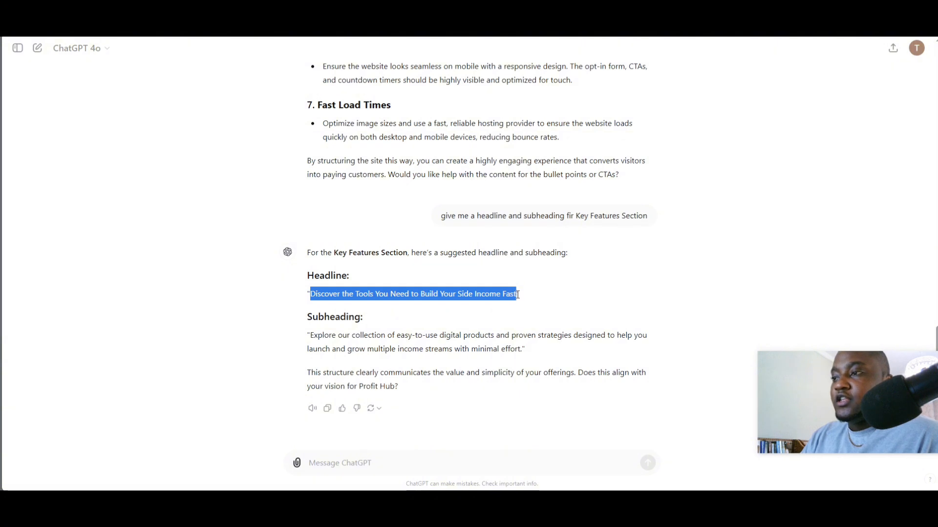
right_click(504, 293)
left_click(530, 88)
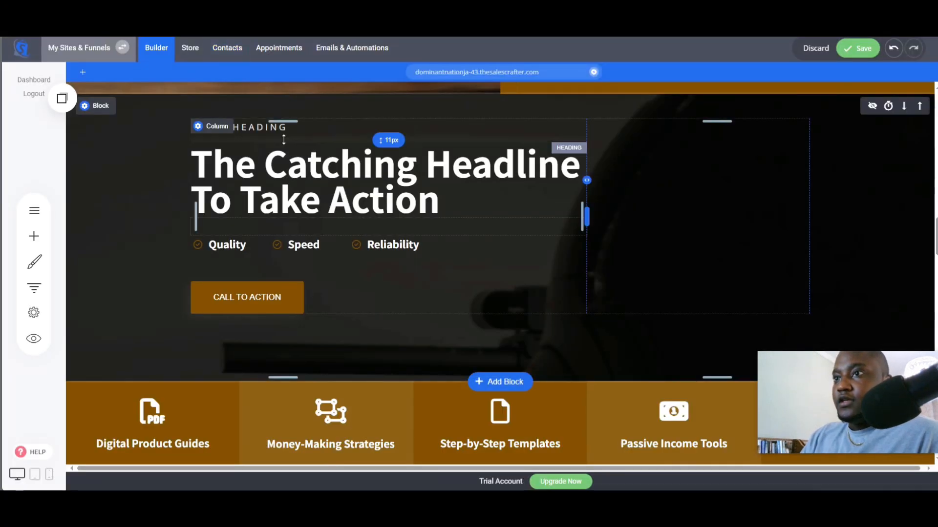
left_click(272, 168)
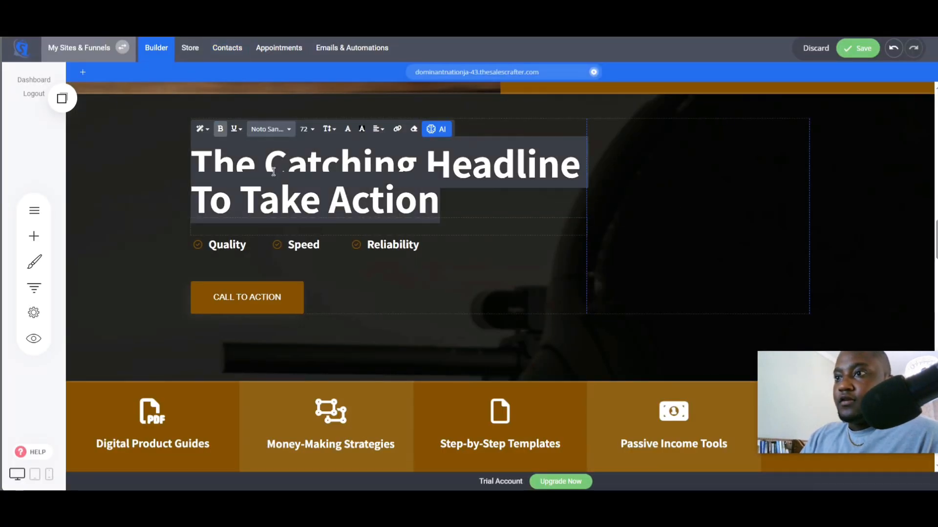
right_click(271, 169)
left_click(306, 227)
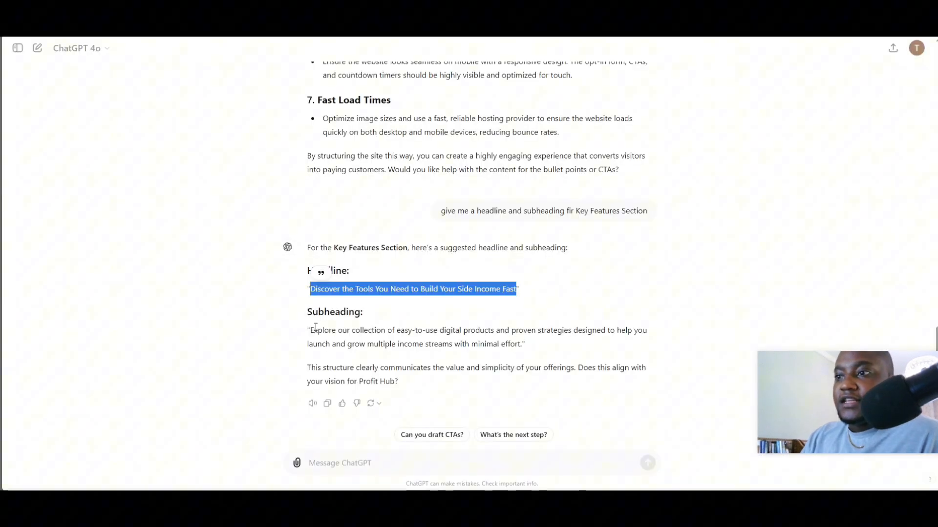
- Copy ChatGPT's suggested subheading and paste it under the headline in place of the extra heading text
left_click_drag(310, 330, 510, 349)
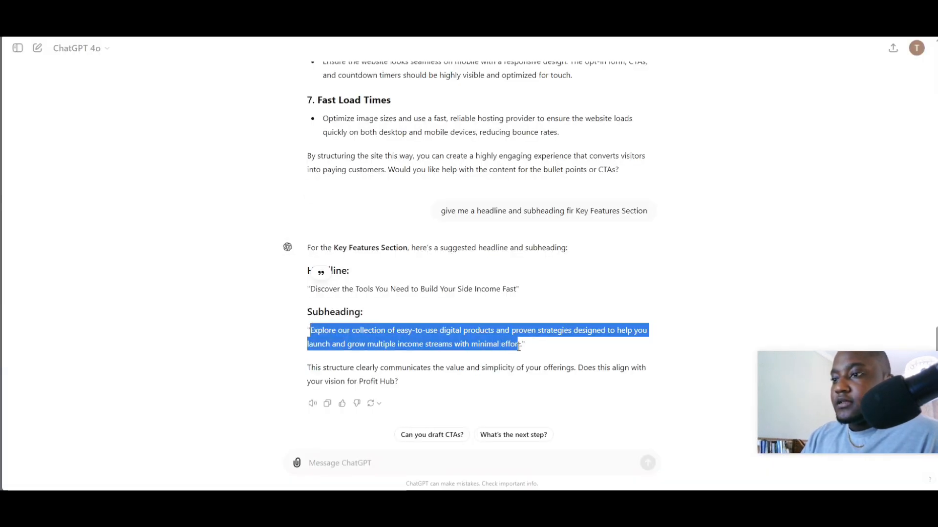
right_click(519, 346)
left_click(518, 344)
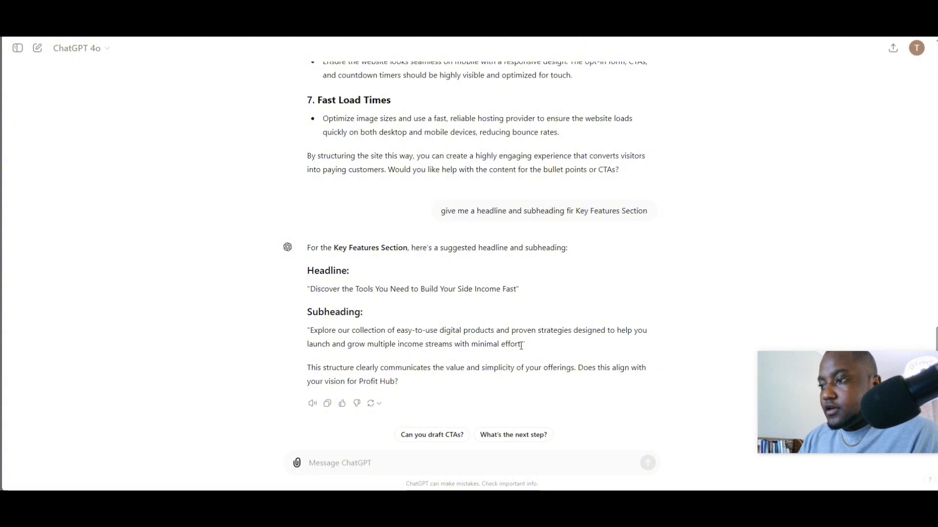
left_click_drag(521, 345, 339, 330)
right_click(311, 330)
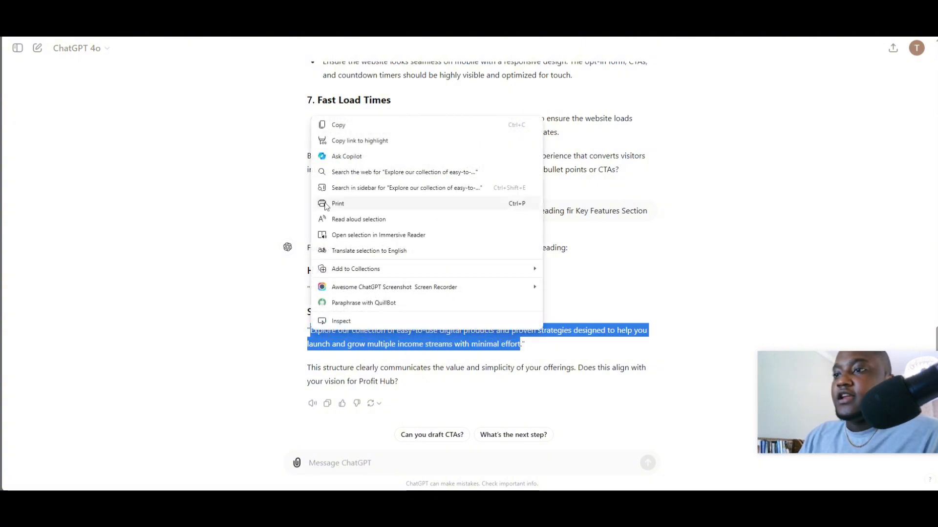
left_click(331, 126)
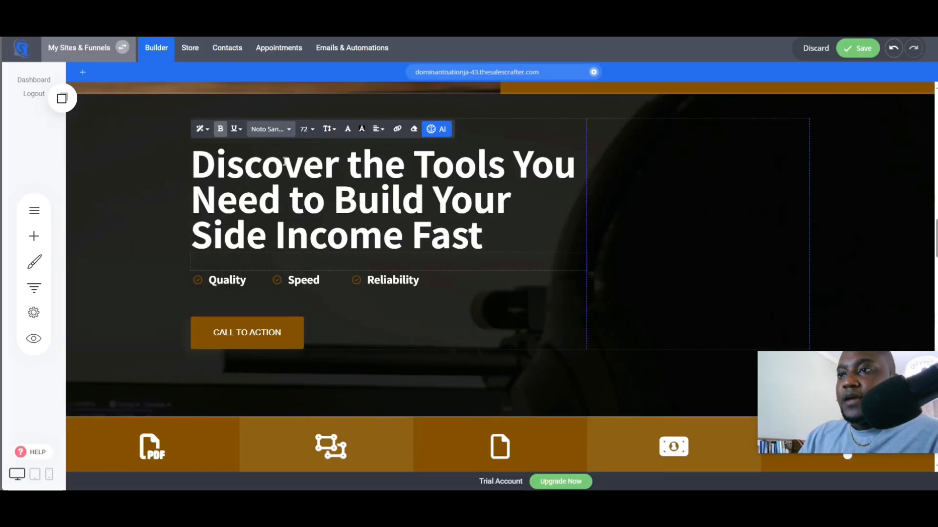
mouse_move(256, 131)
left_mouse_down()
mouse_move(256, 251)
mouse_move(299, 263)
left_mouse_up()
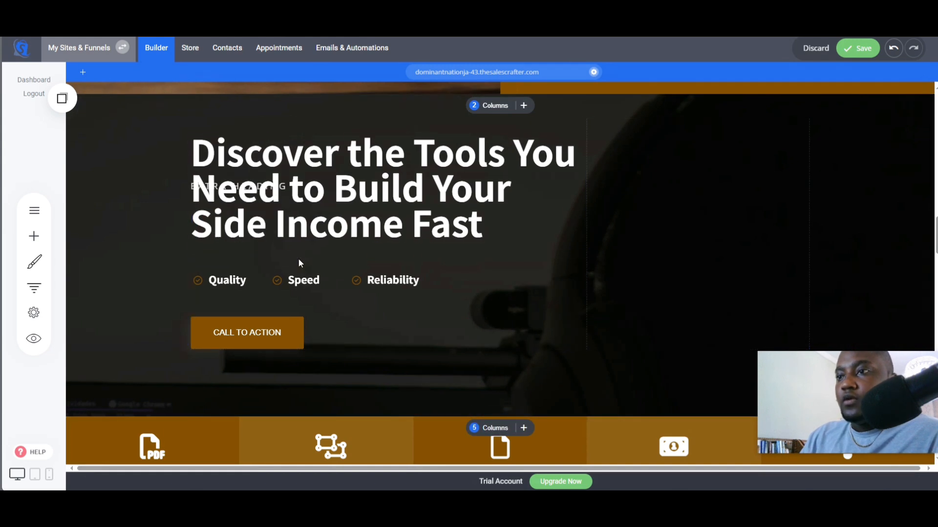
triple_click(257, 246)
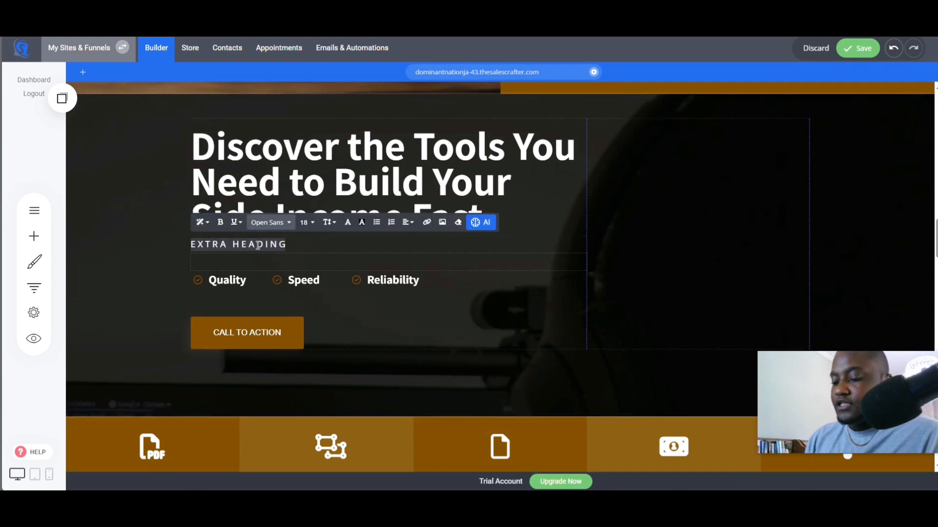
key("ctrl+v")
left_click(744, 303)
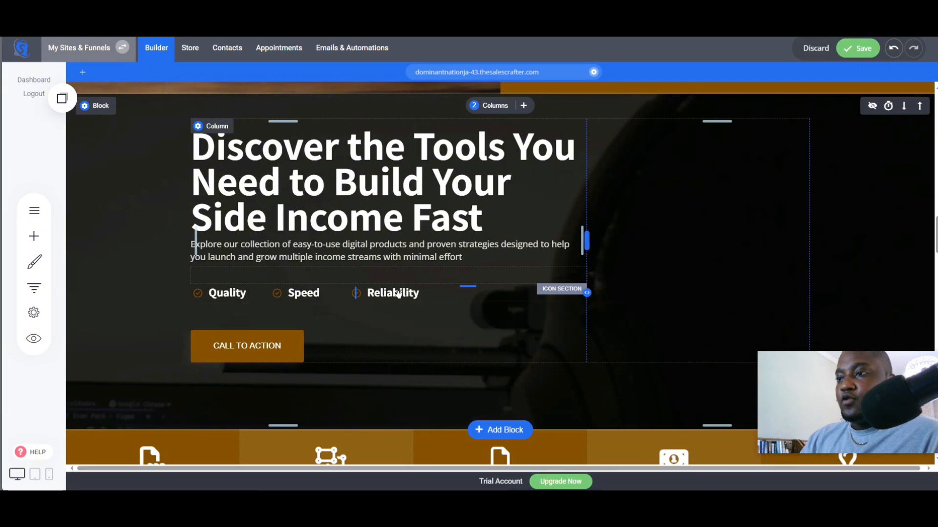
- Delete the Reliability, Speed and Quality icon items below the subheading
left_click(398, 294)
left_click(492, 271)
left_click(493, 247)
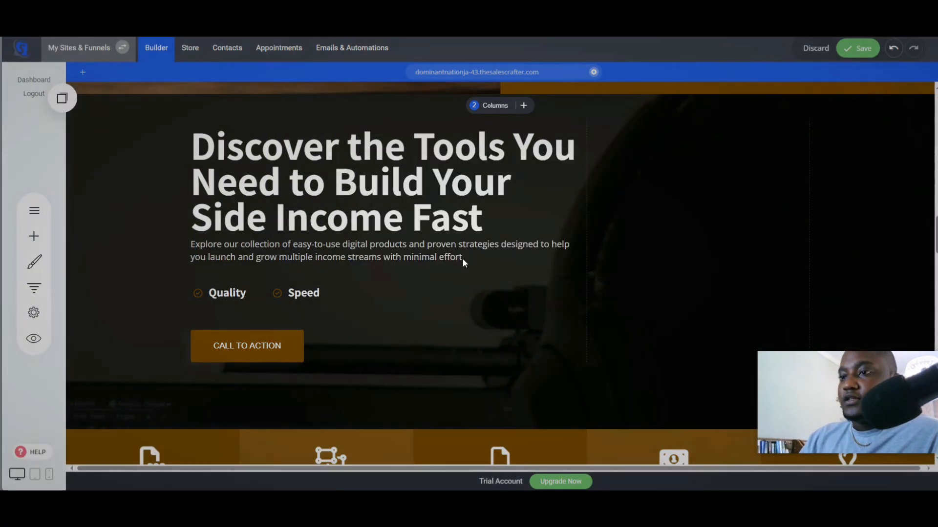
left_click(415, 270)
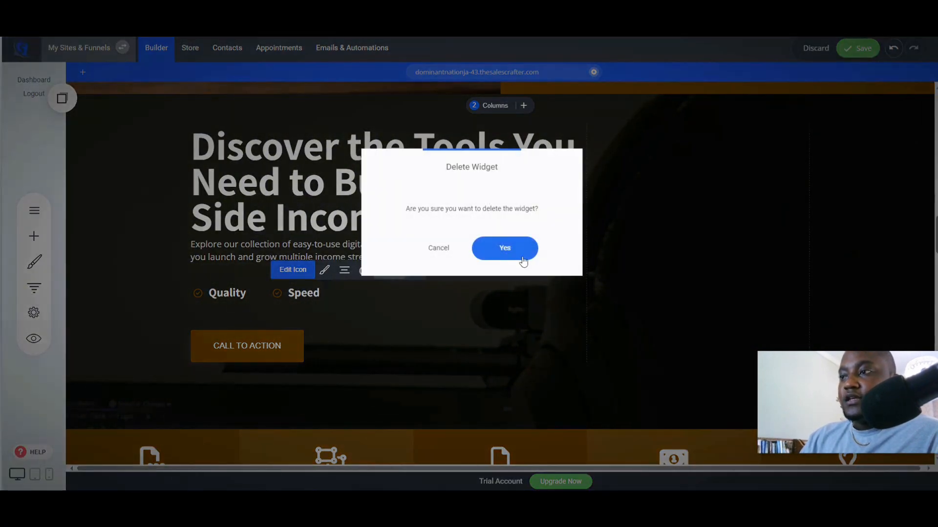
left_click(519, 253)
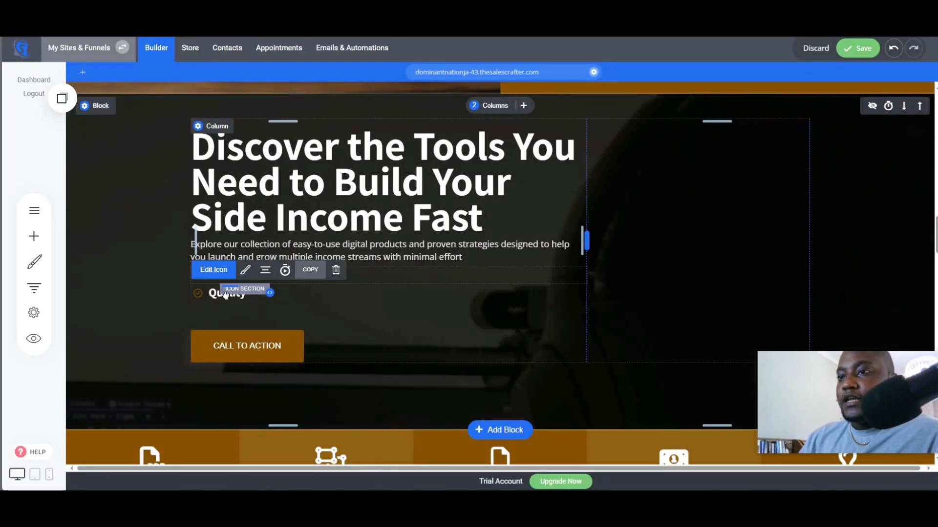
left_click(336, 270)
left_click(520, 248)
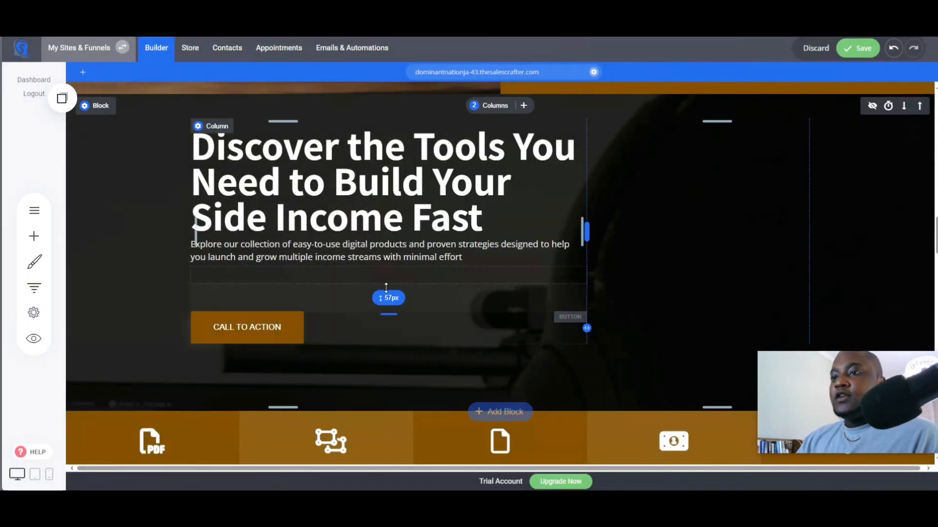
- Delete the Call to Action button from the Key Features block
left_click(388, 290)
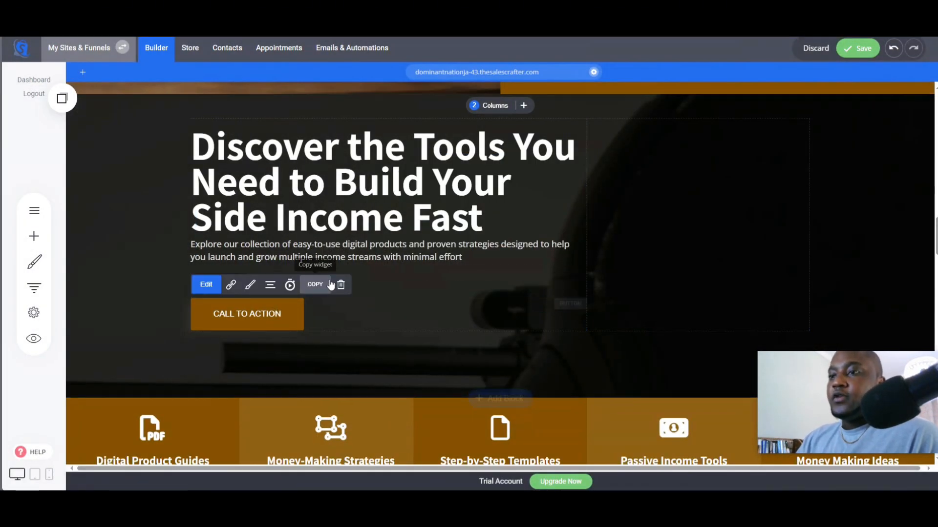
left_click(341, 284)
left_click(503, 249)
- Insert a Shop All Our Products button below the subheading and align it left
left_click(61, 98)
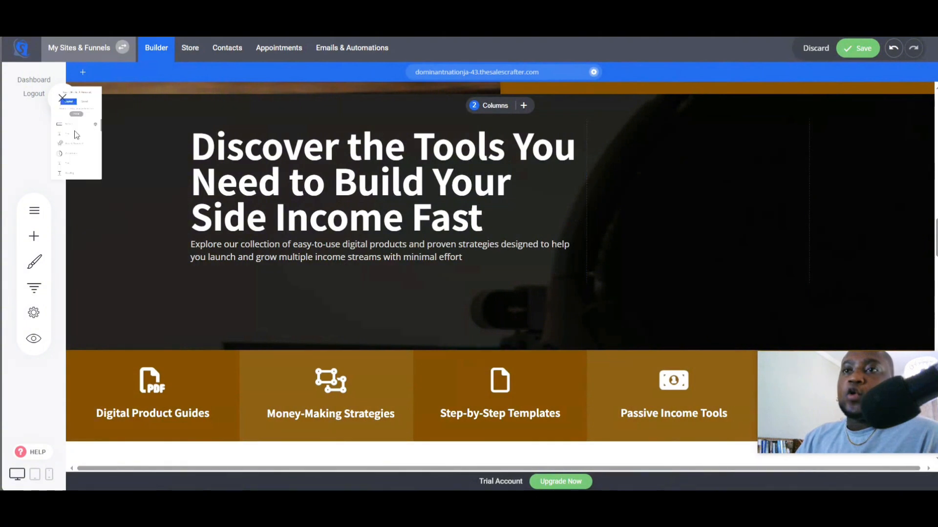
left_click_drag(94, 190, 312, 281)
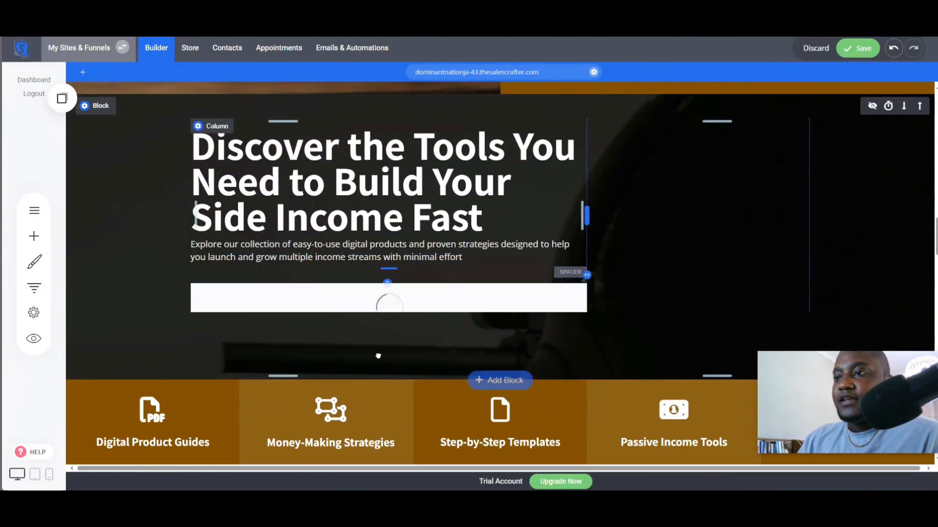
left_click(360, 306)
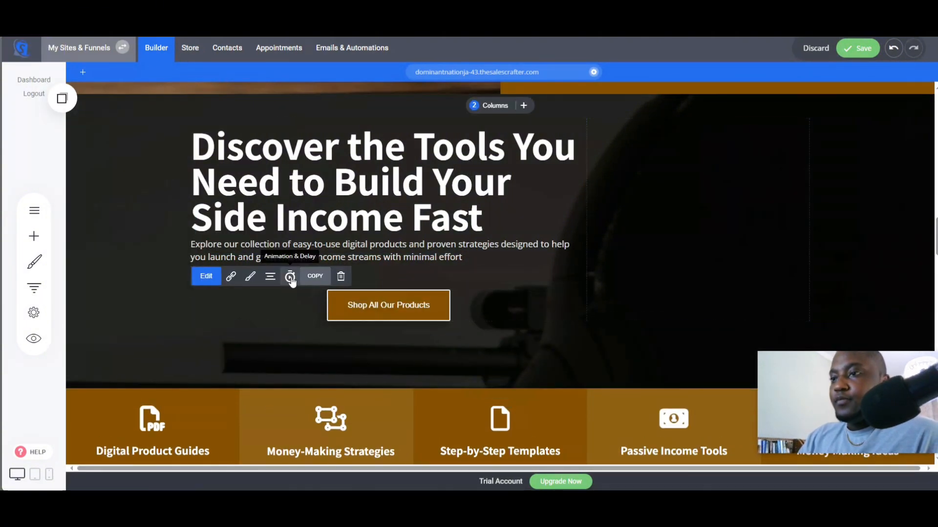
left_click(270, 277)
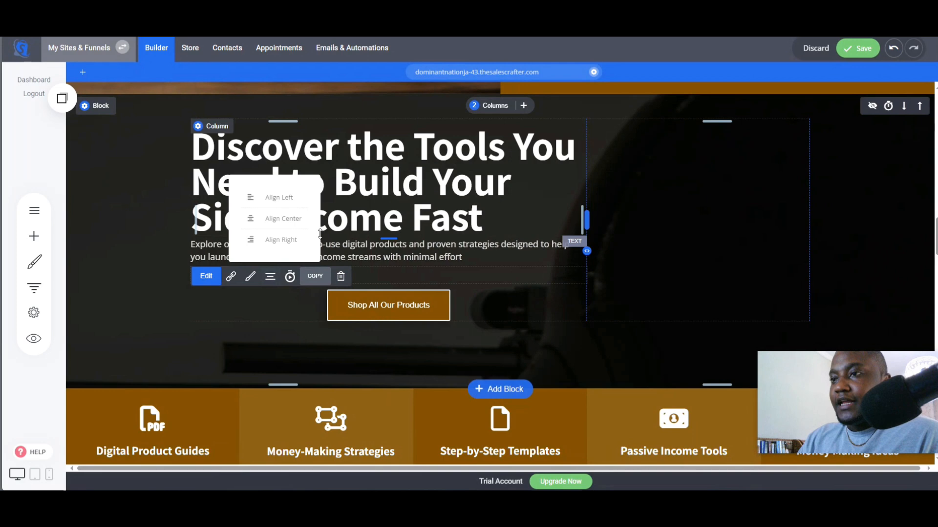
left_click(294, 203)
- Reduce the Key Features block's bottom padding and save the page
left_click_drag(412, 372, 413, 323)
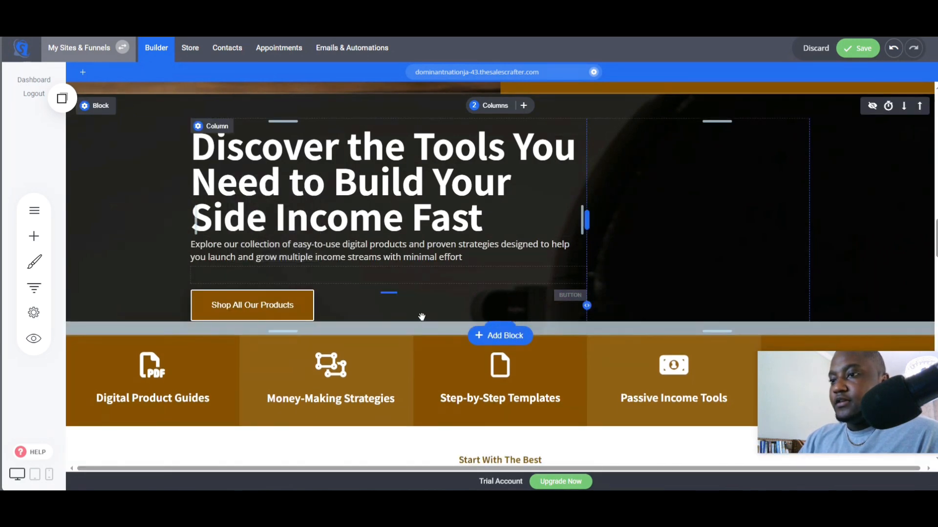
scroll(314, 451, "up", 20)
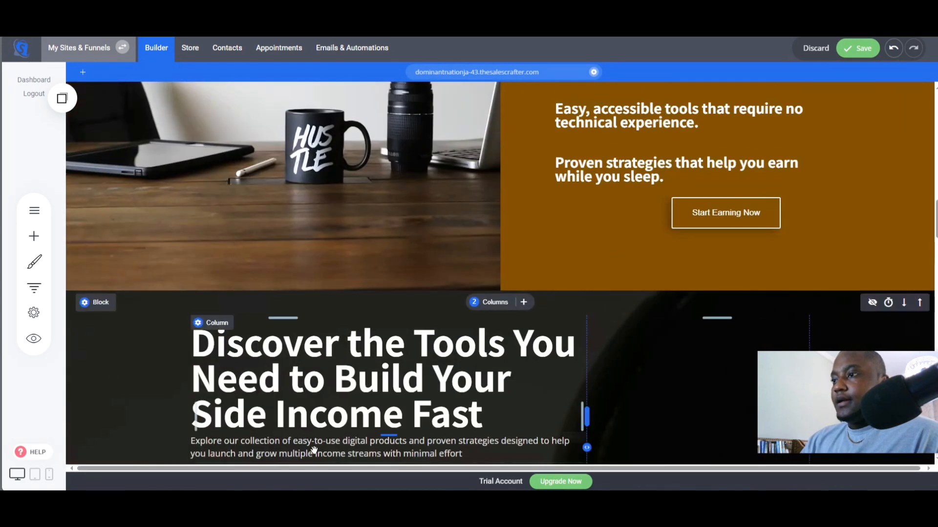
scroll(314, 451, "up", 10)
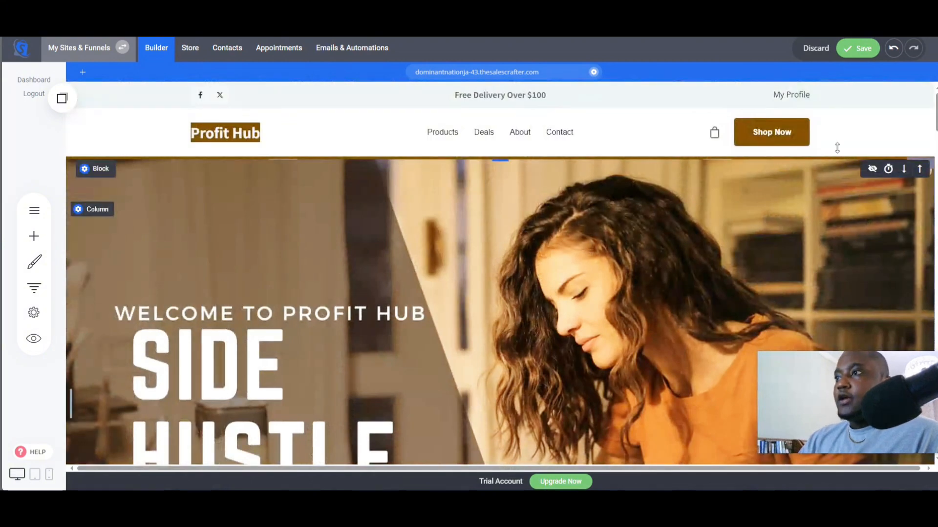
left_click(872, 47)
- Review the Social Proof part of ChatGPT's website structure advice
scroll(589, 348, "down", 10)
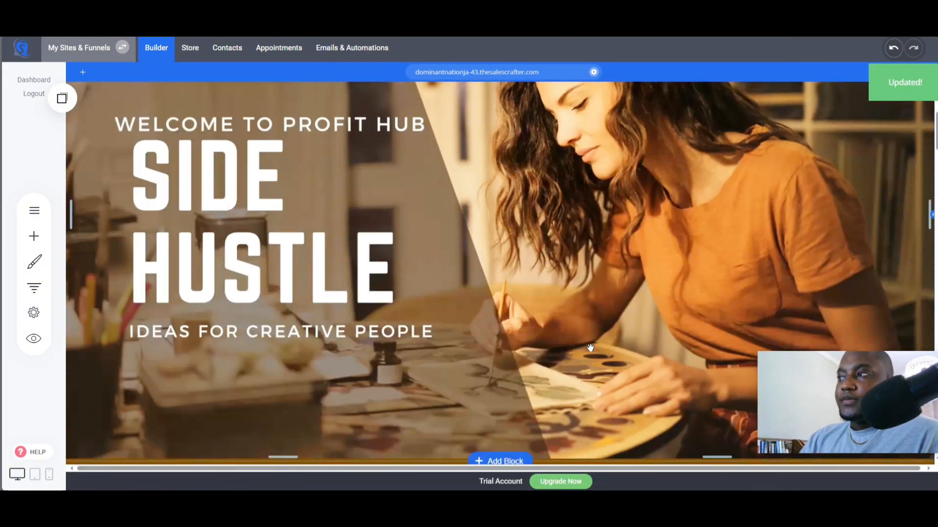
scroll(589, 350, "down", 15)
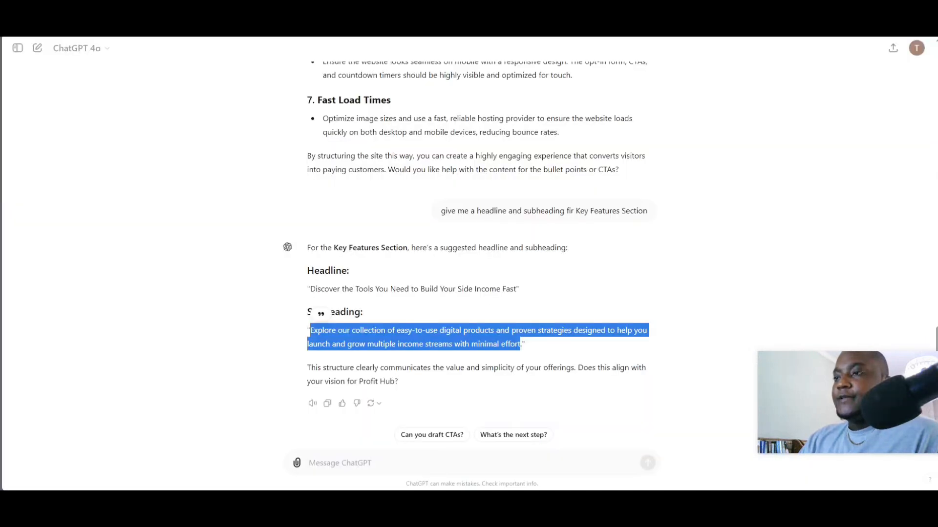
scroll(425, 381, "up", 10)
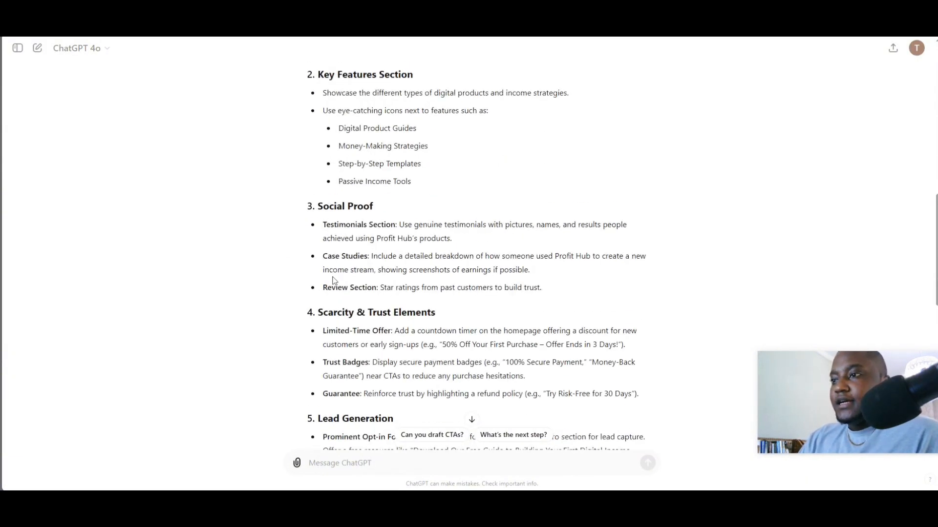
scroll(334, 280, "up", 1)
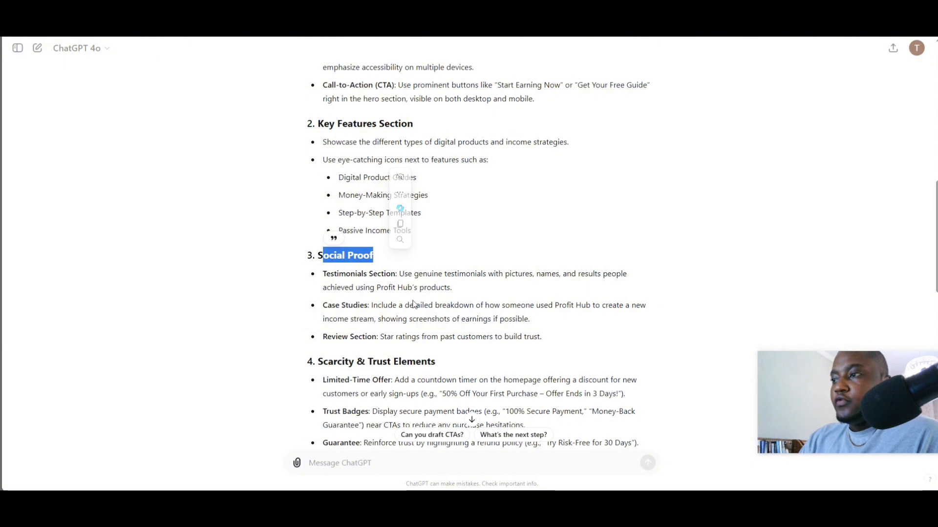
left_click(365, 277)
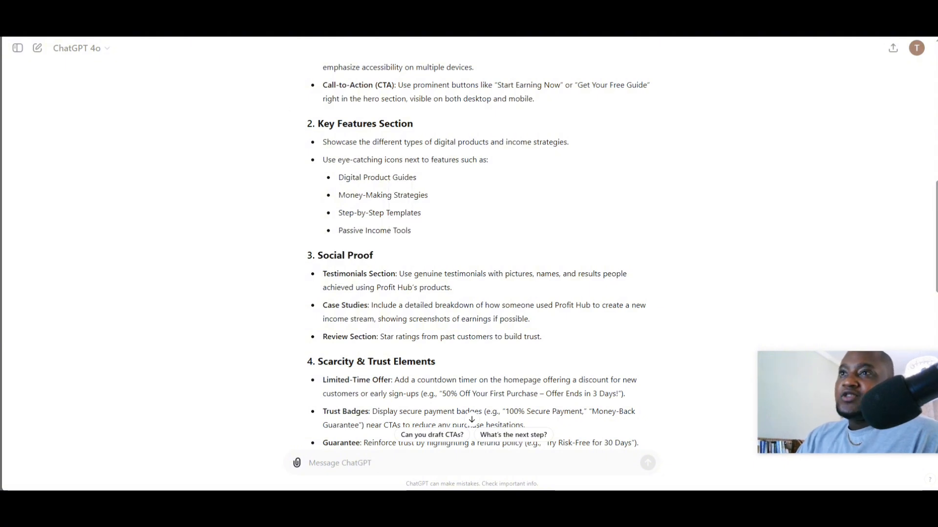
key("ctrl+Tab")
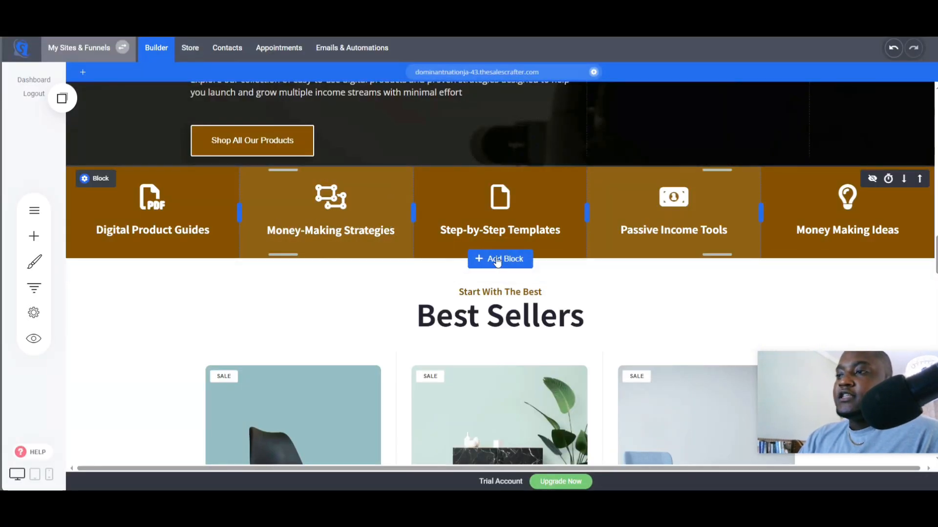
- Add a three-column star-rated testimonials block below the feature icons row
left_click(496, 263)
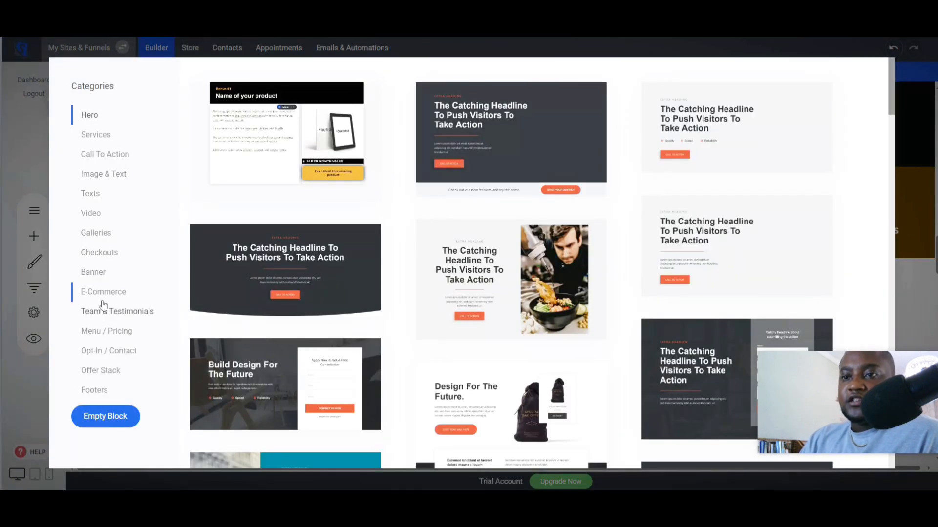
left_click(116, 315)
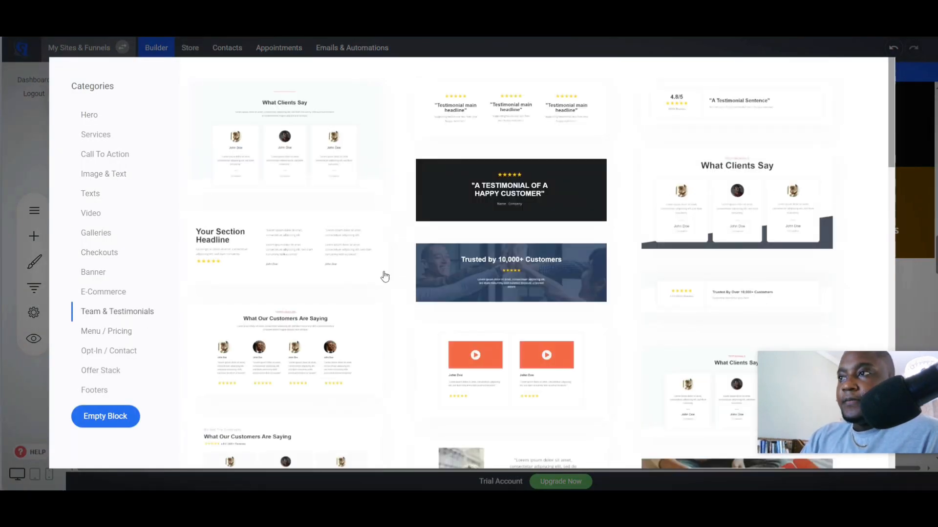
left_click(508, 112)
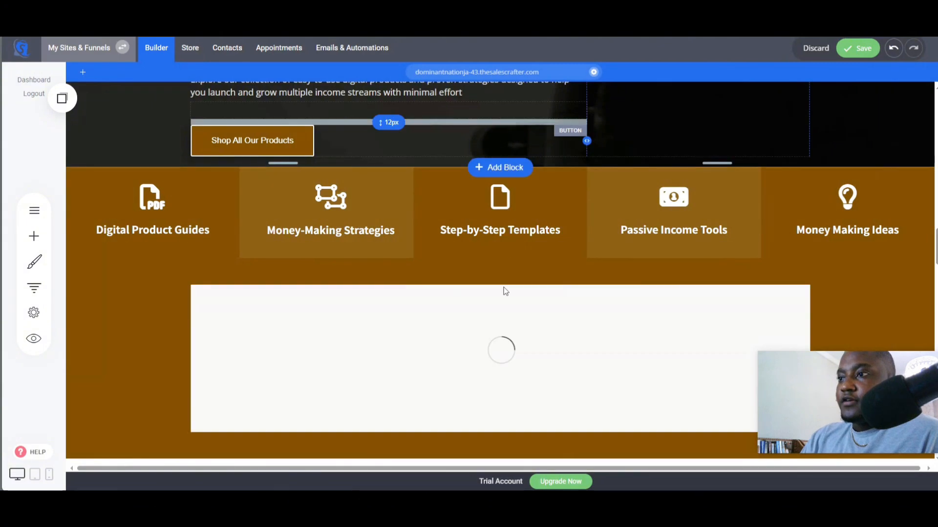
scroll(546, 332, "down", 2)
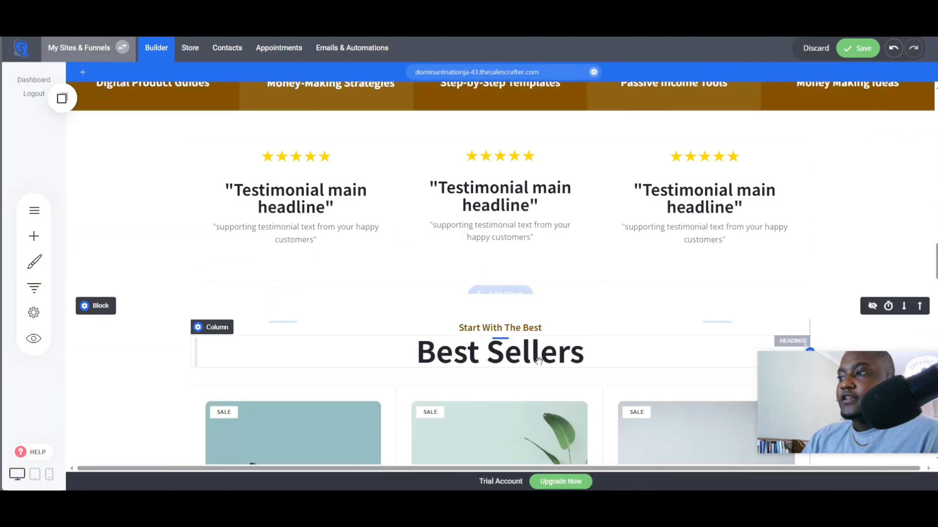
scroll(501, 282, "up", 2)
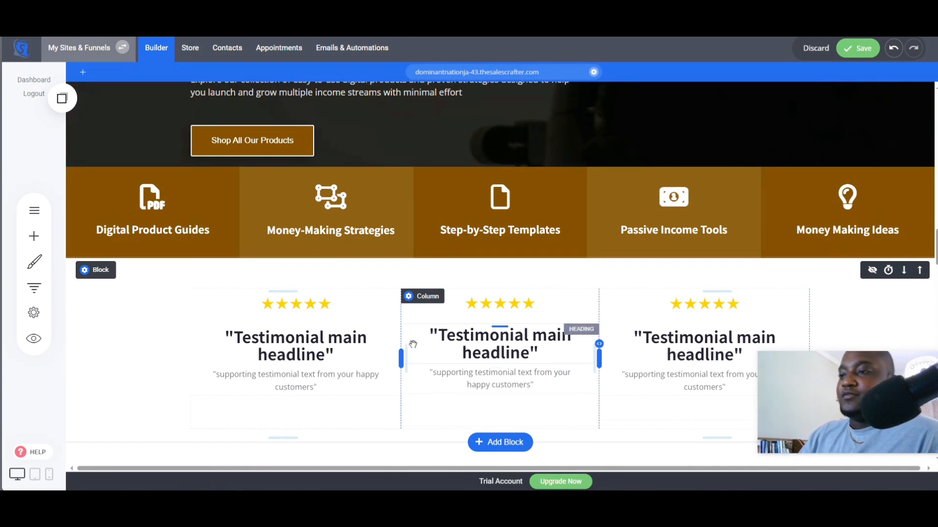
- Read ChatGPT's Social Proof and Scarcity & Trust Elements recommendations
scroll(418, 383, "down", 2)
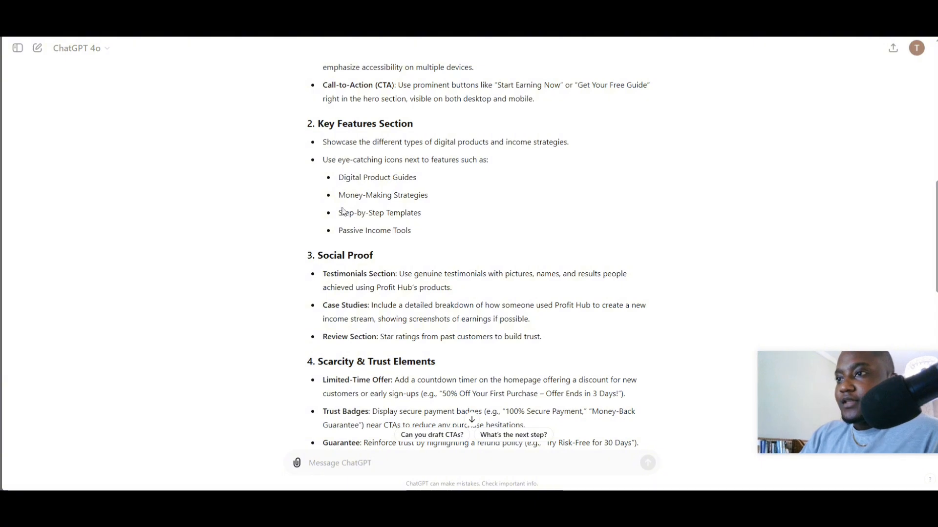
scroll(337, 162, "down", 1)
scroll(344, 273, "up", 5)
scroll(347, 290, "down", 8)
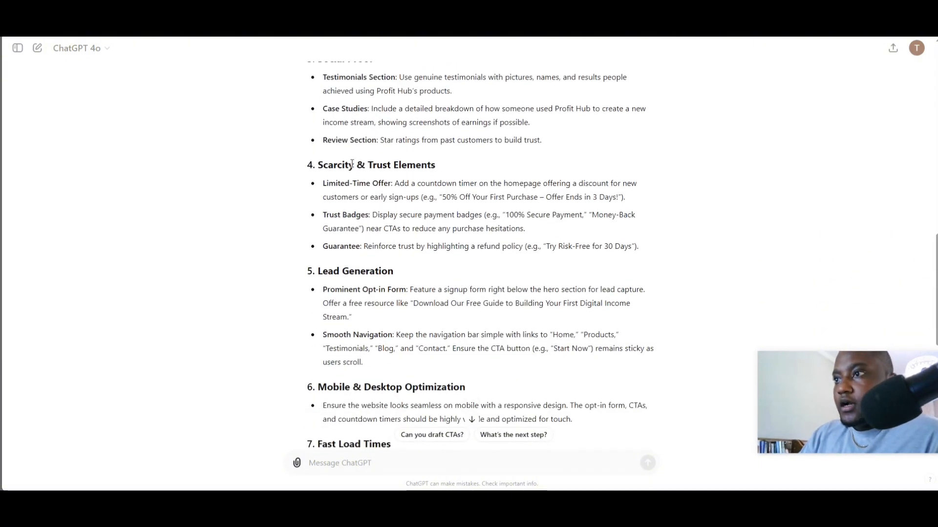
scroll(336, 152, "up", 1)
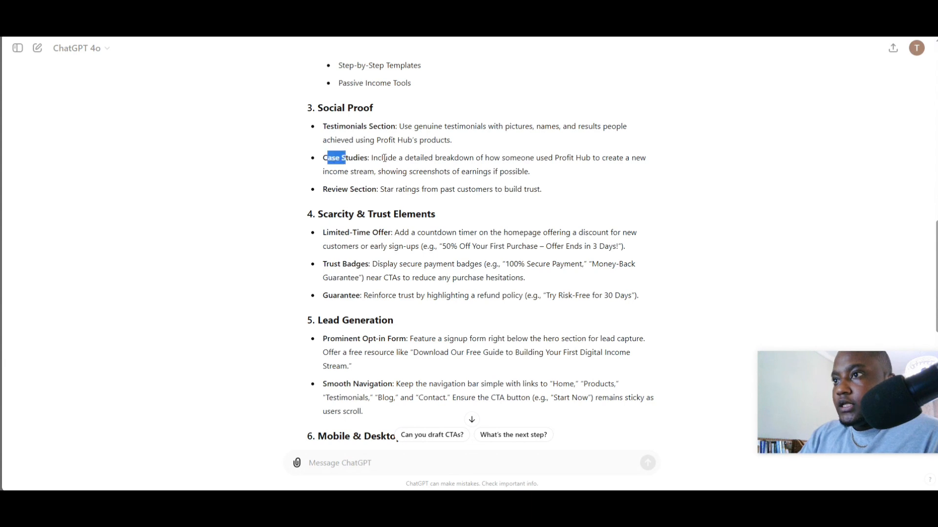
left_click_drag(384, 157, 388, 157)
left_click(350, 188)
scroll(345, 190, "down", 1)
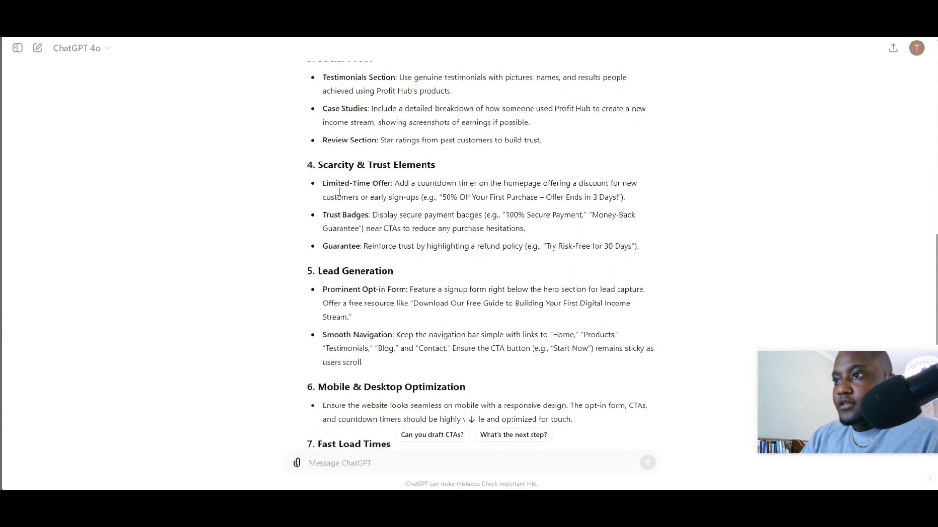
left_click(428, 212)
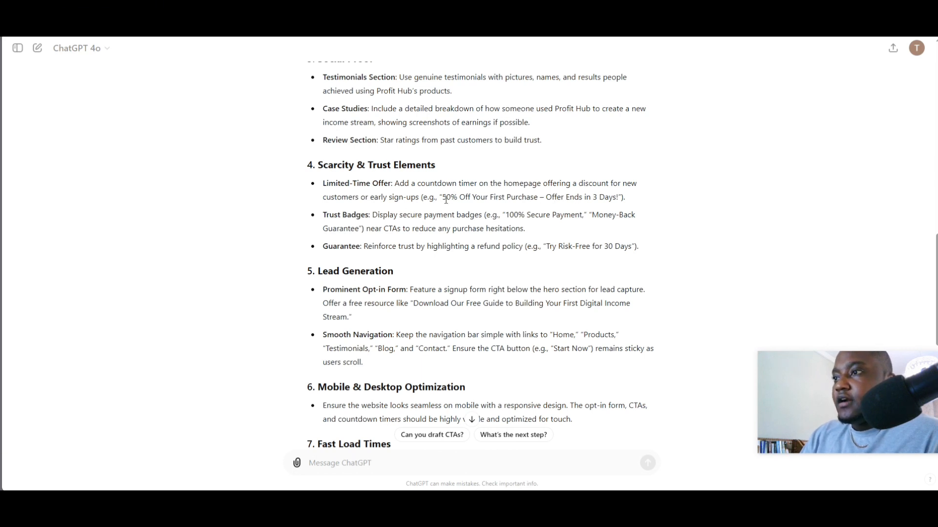
- Copy the "50% Off Your First Purchase" offer text from ChatGPT's Limited-Time Offer recommendation
left_click_drag(470, 199, 542, 200)
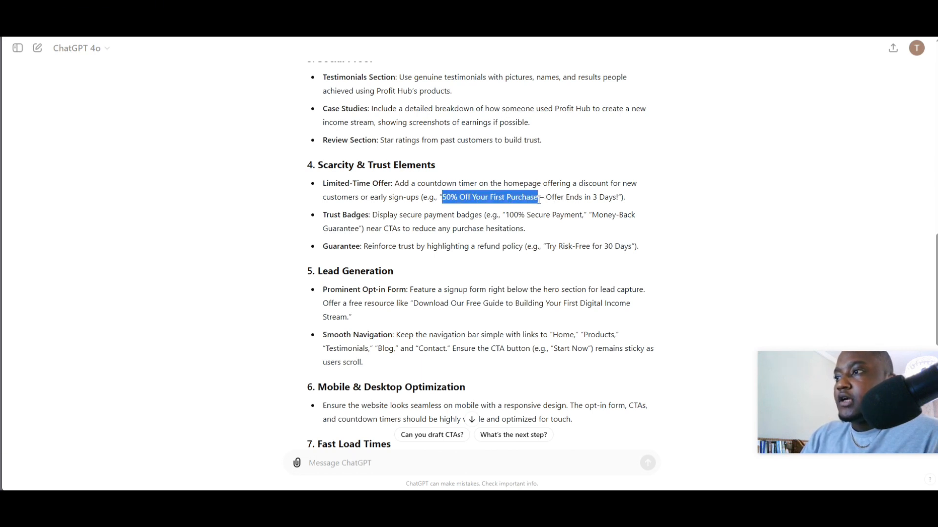
right_click(524, 198)
left_click(544, 206)
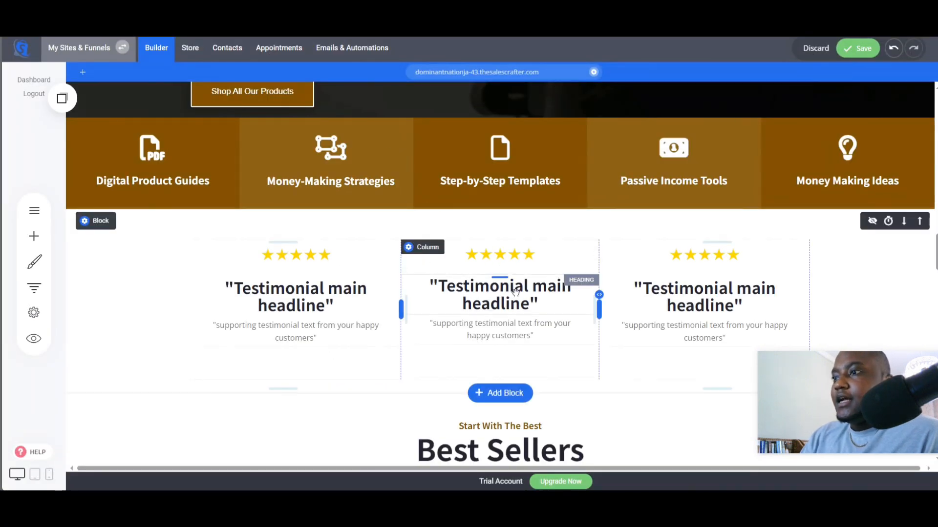
- Add the dark "Awesome Experience" call-to-action block from the block templates below the testimonials block
scroll(456, 320, "down", 2)
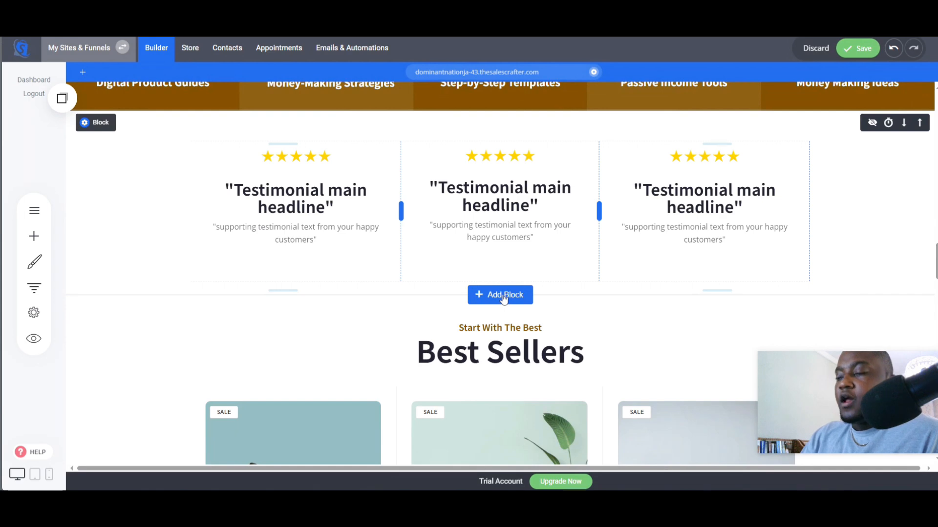
left_click(504, 299)
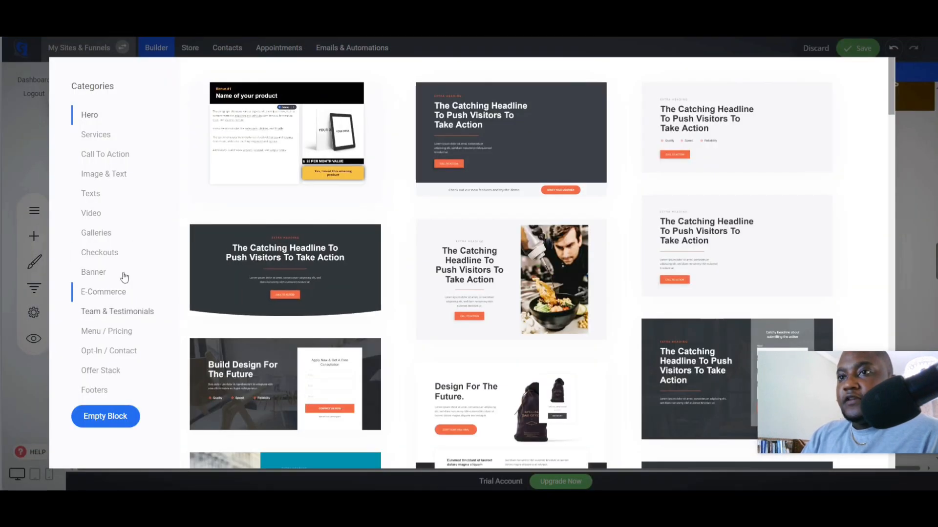
scroll(559, 264, "down", 10)
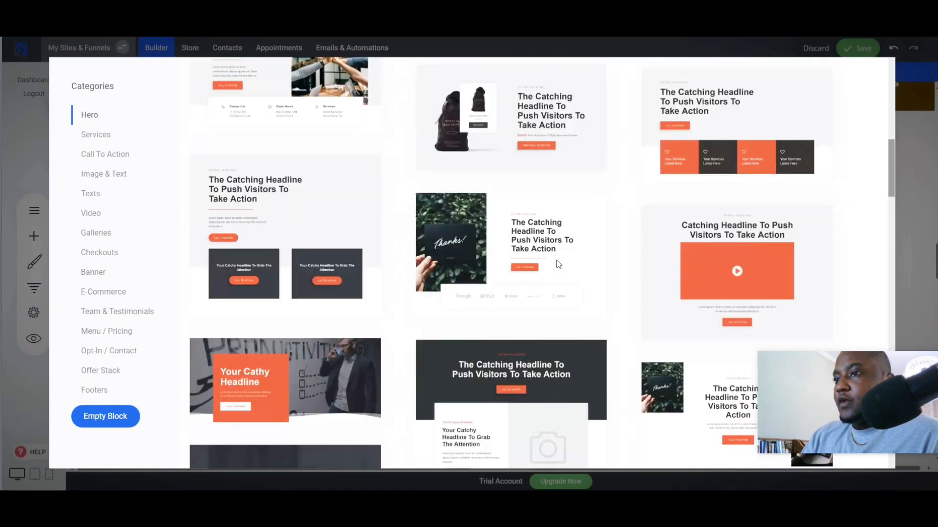
scroll(559, 264, "down", 6)
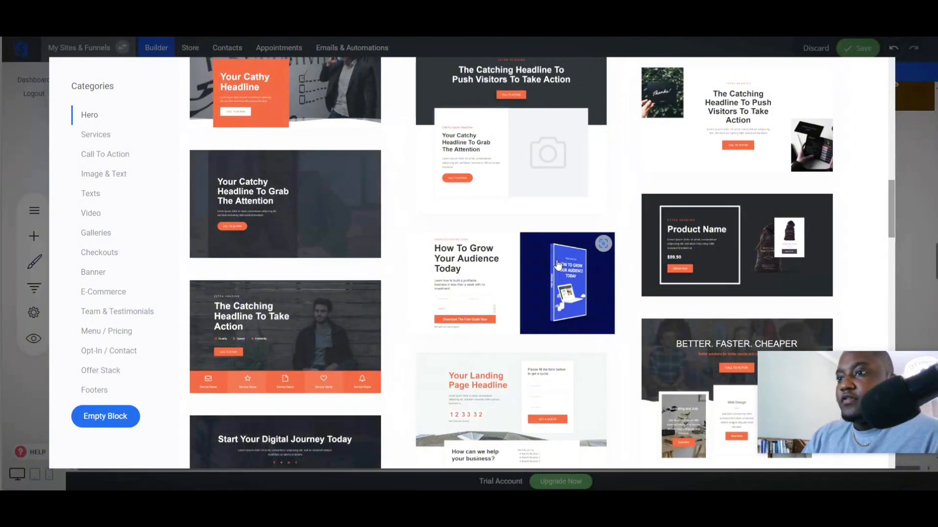
scroll(558, 265, "down", 5)
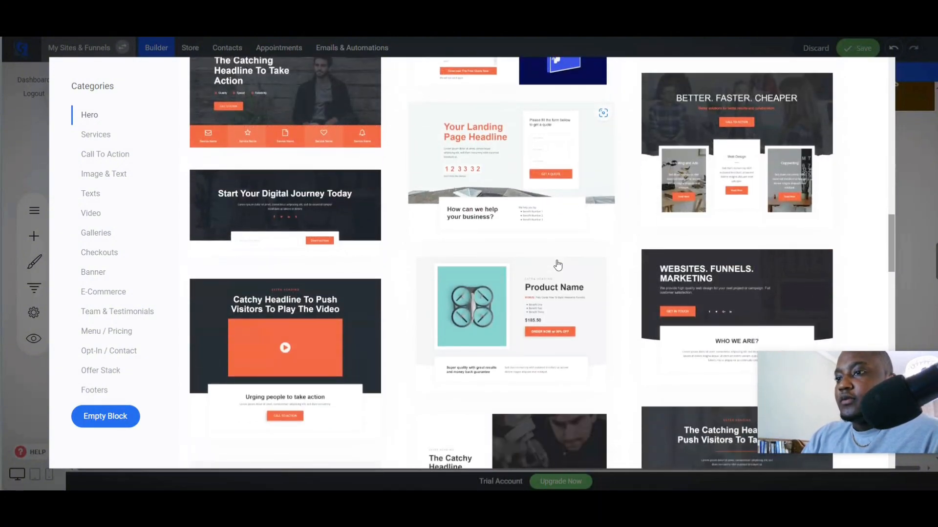
scroll(558, 264, "down", 5)
scroll(558, 264, "down", 15)
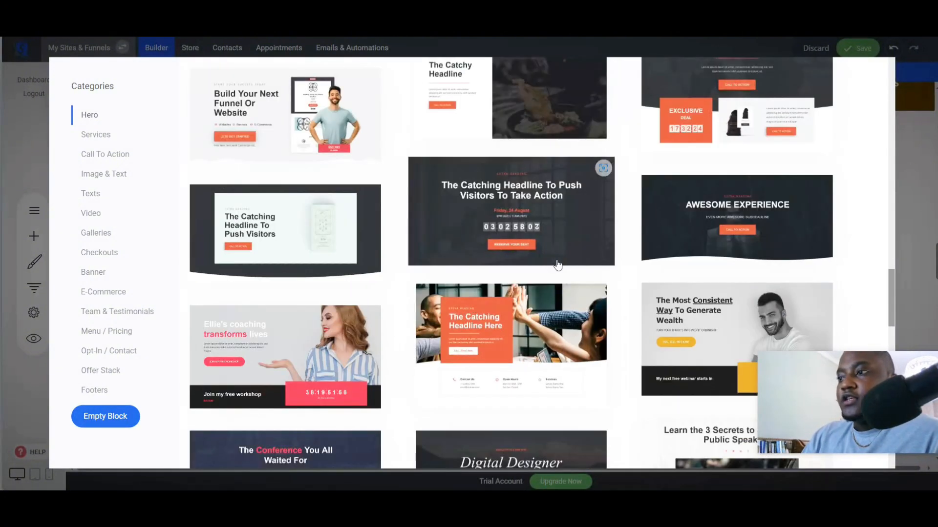
scroll(549, 264, "down", 3)
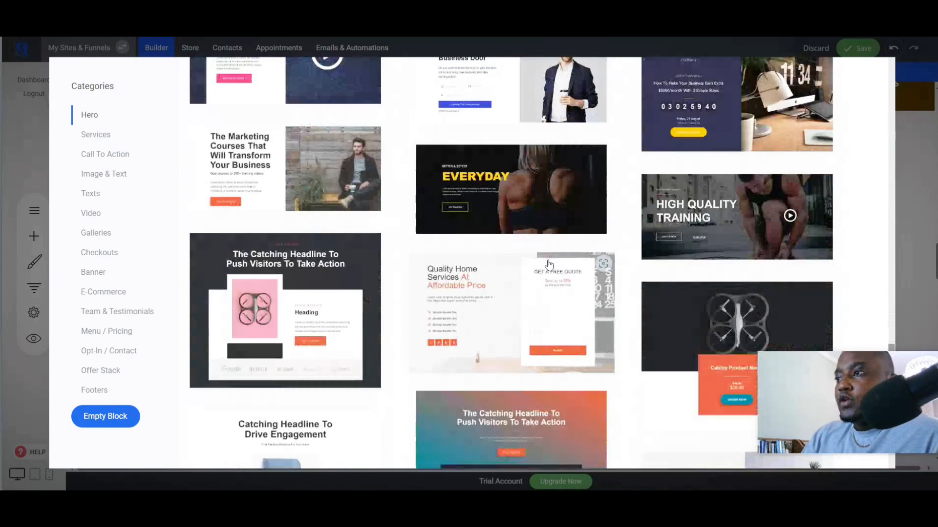
scroll(549, 264, "down", 10)
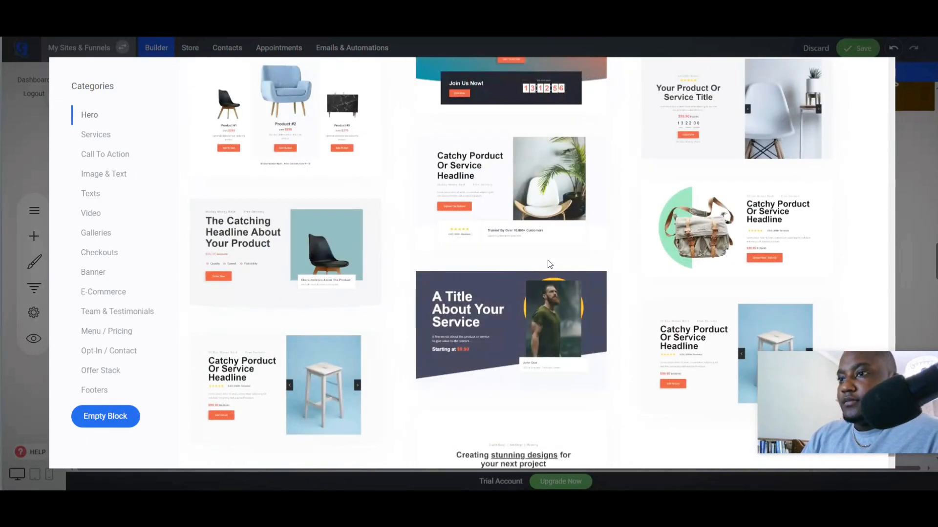
scroll(548, 262, "down", 15)
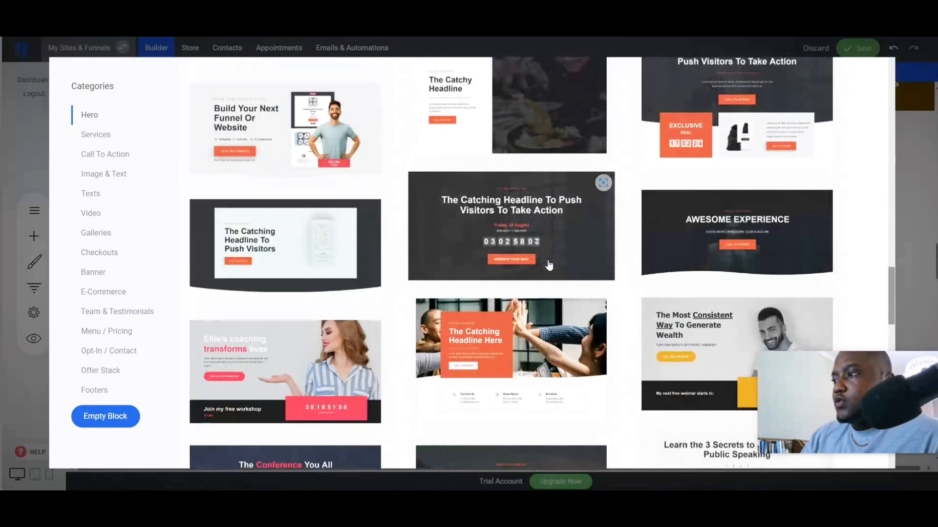
left_click(767, 230)
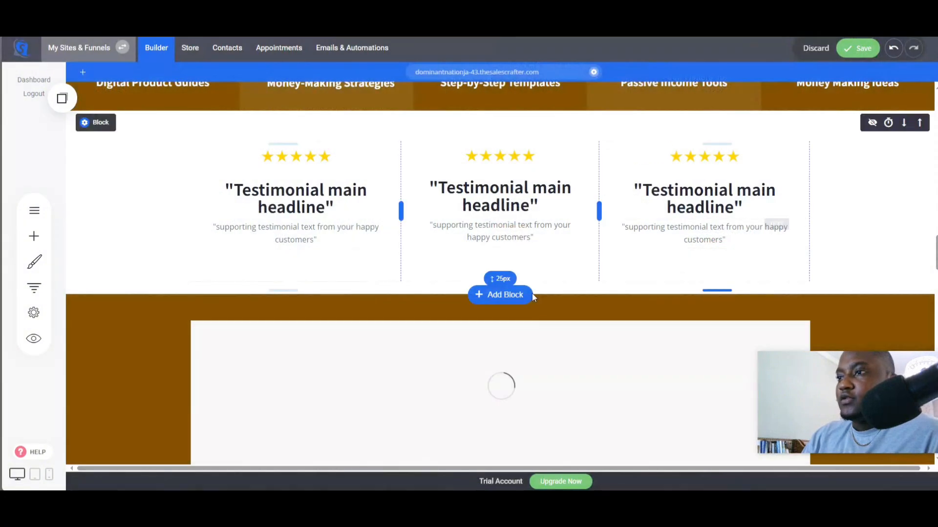
- Replace the new block's background with a stock photo of red "sale" tags found by searching the image directory
scroll(579, 289, "down", 2)
scroll(580, 288, "up", 5)
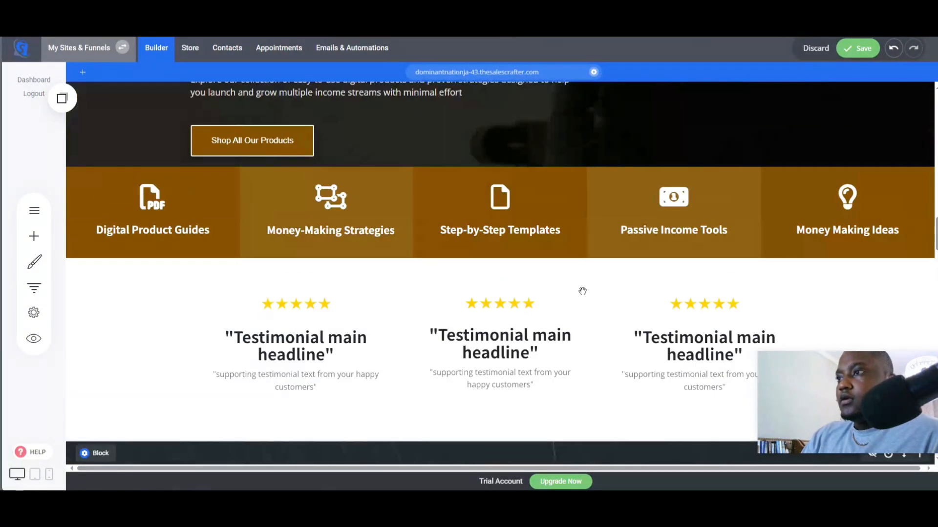
scroll(581, 291, "down", 5)
scroll(635, 307, "down", 3)
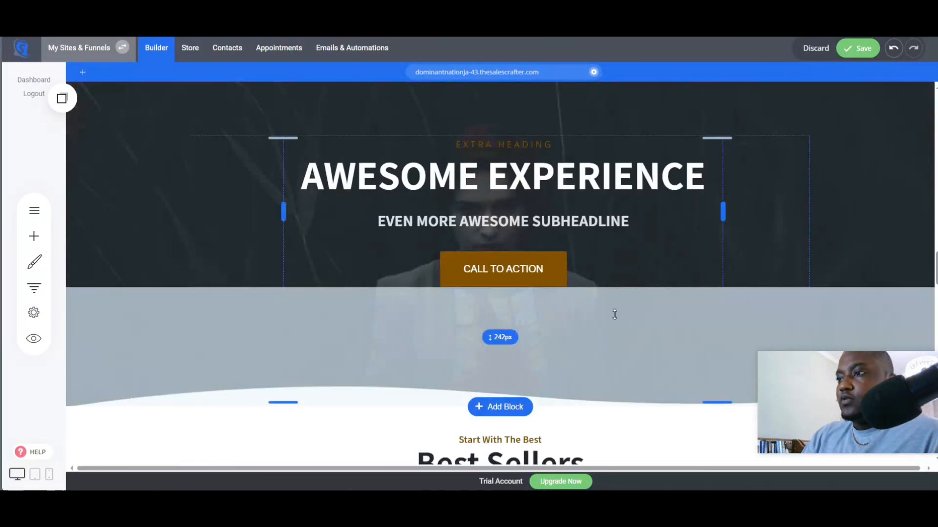
scroll(613, 314, "up", 3)
left_click(100, 209)
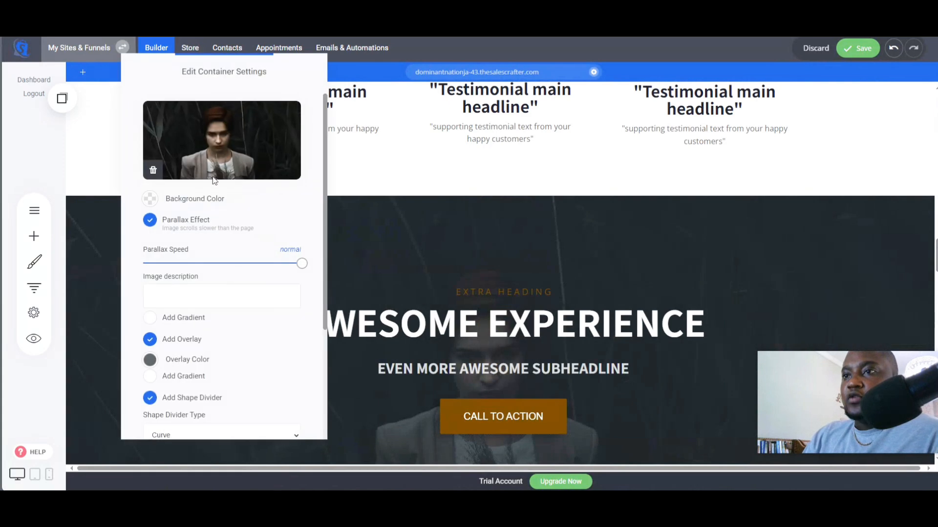
left_click(254, 161)
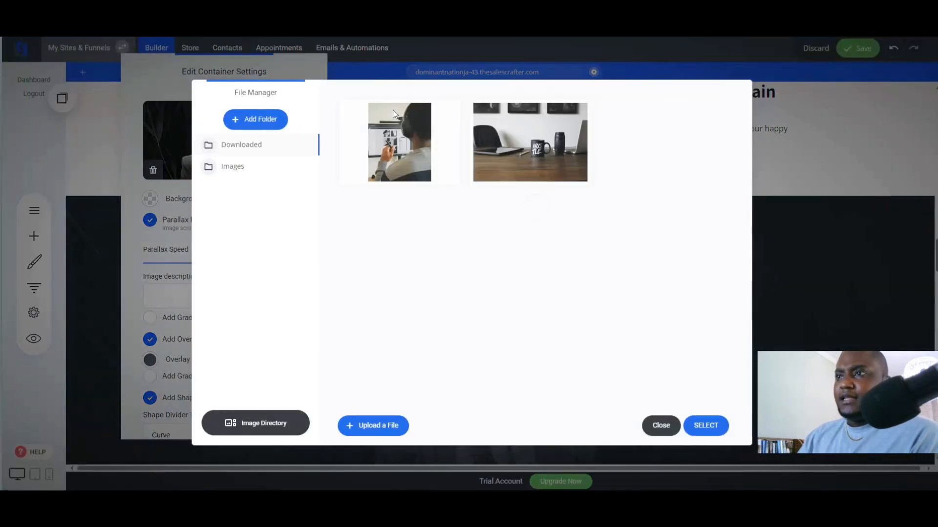
left_click(260, 423)
left_click(397, 102)
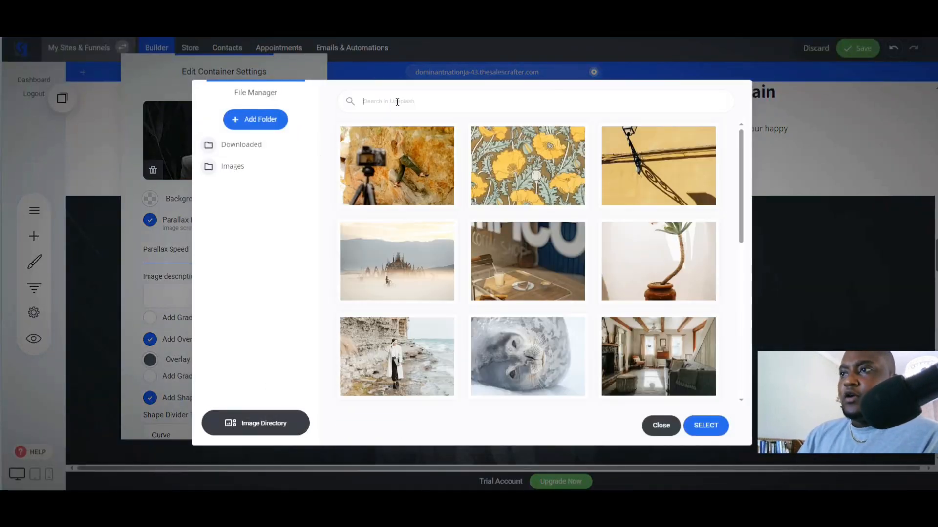
type("50%")
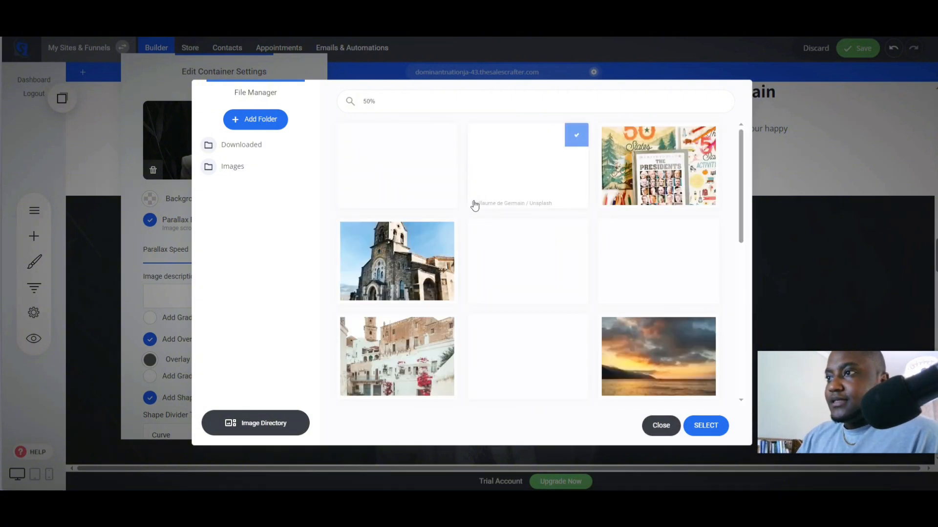
scroll(623, 225, "down", 2)
scroll(622, 224, "down", 8)
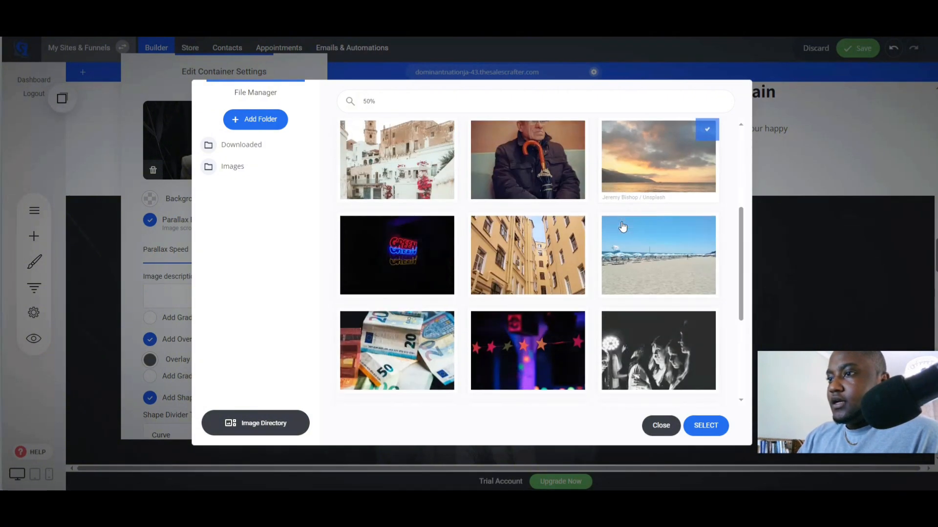
scroll(579, 256, "down", 2)
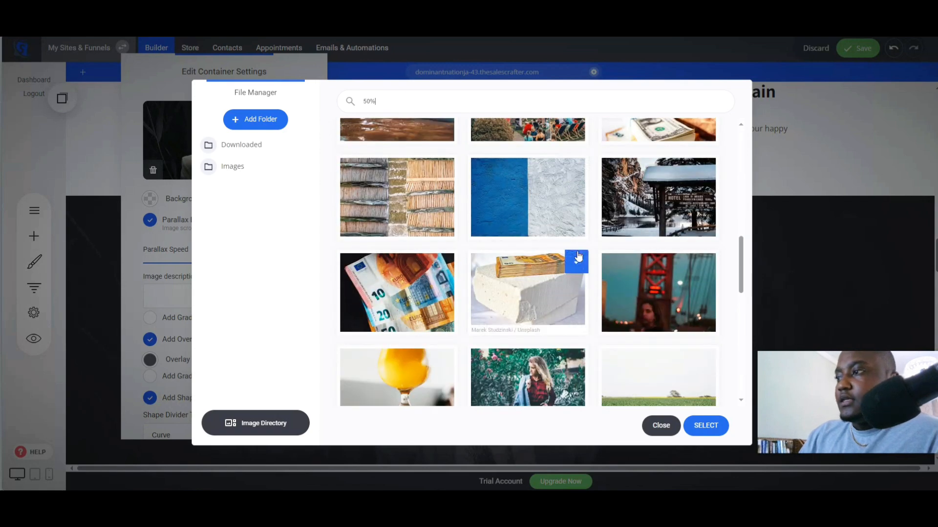
scroll(578, 257, "up", 12)
scroll(653, 299, "down", 15)
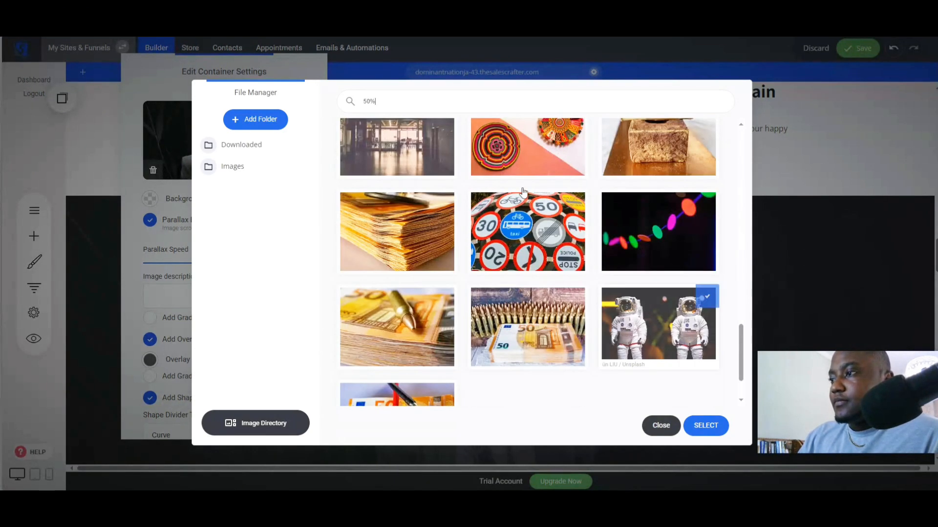
scroll(522, 191, "down", 2)
left_click(420, 101)
type("sale")
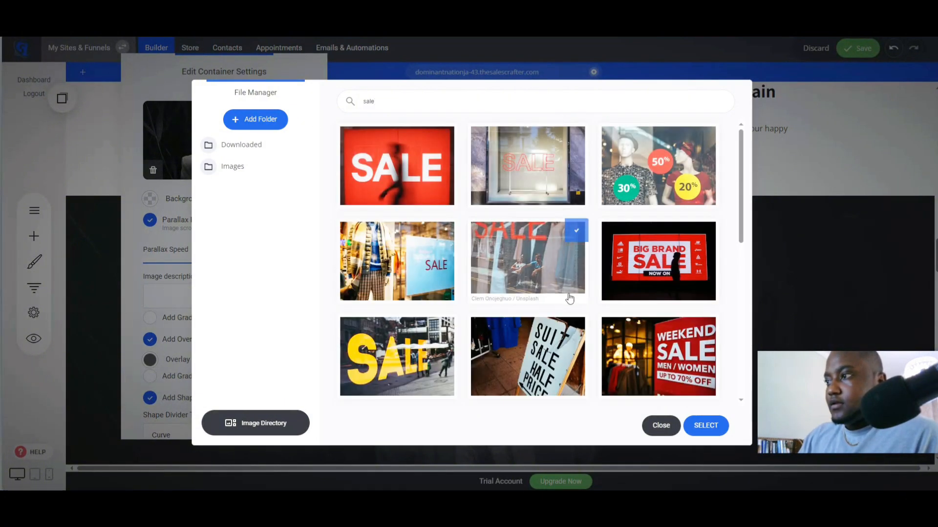
scroll(569, 298, "down", 4)
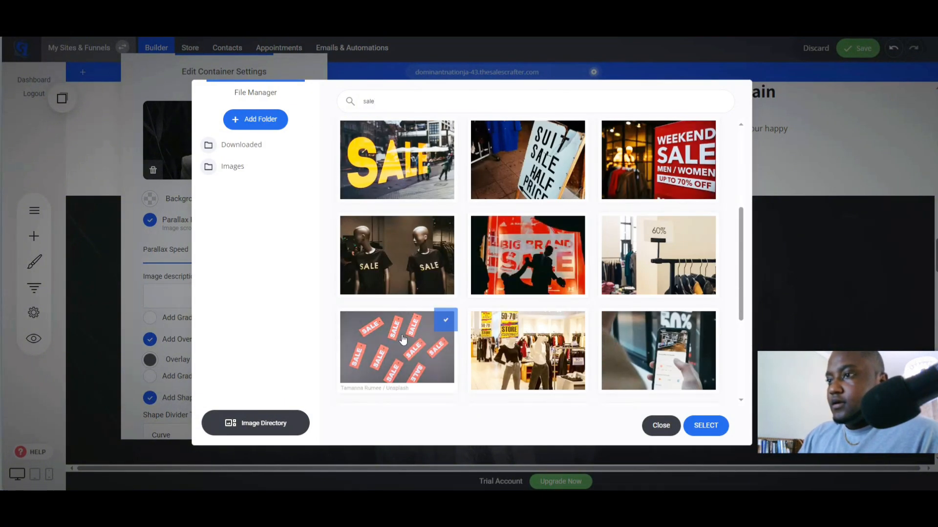
left_click(403, 340)
left_click(699, 426)
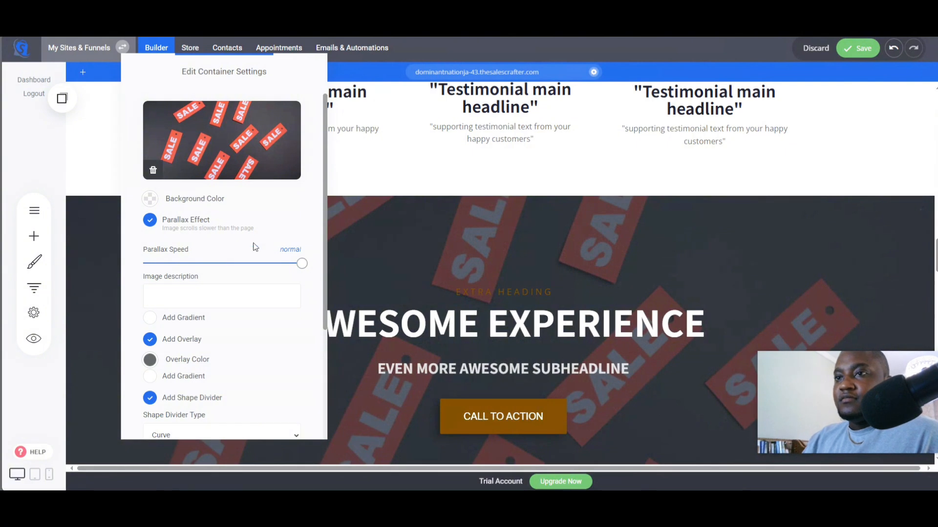
- Raise the block's overlay colour opacity to about 0.93 to darken the background
left_click(150, 362)
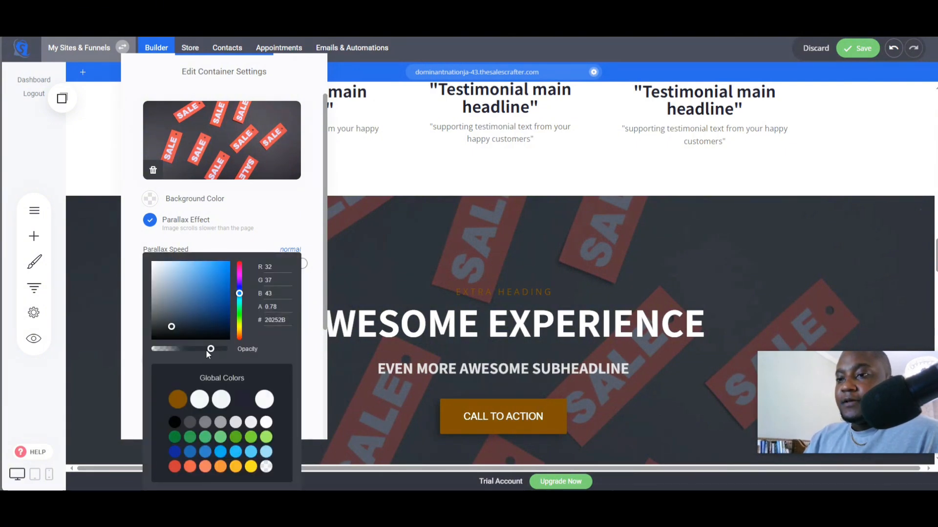
left_click_drag(213, 353, 216, 354)
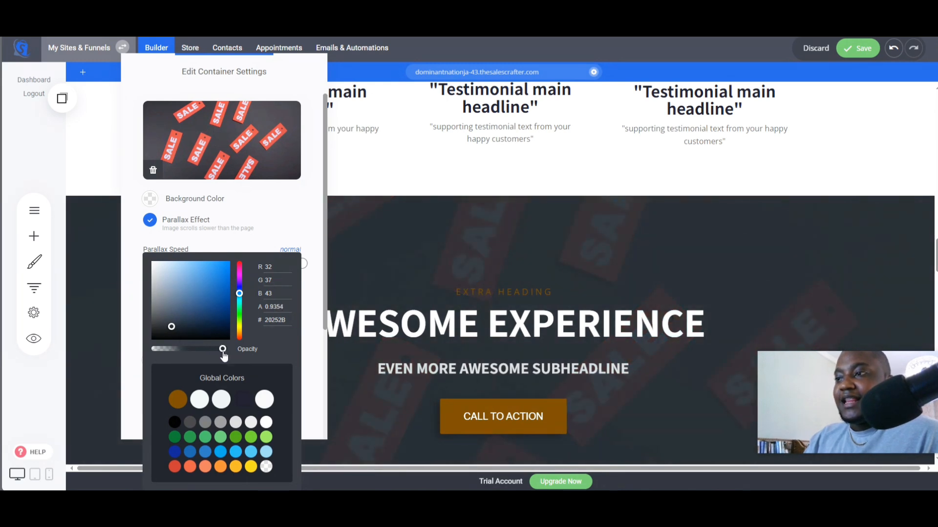
left_click(409, 325)
- Replace the "Awesome Experience" heading with the pasted "50% Off Your First Purchase" text
scroll(400, 325, "down", 4)
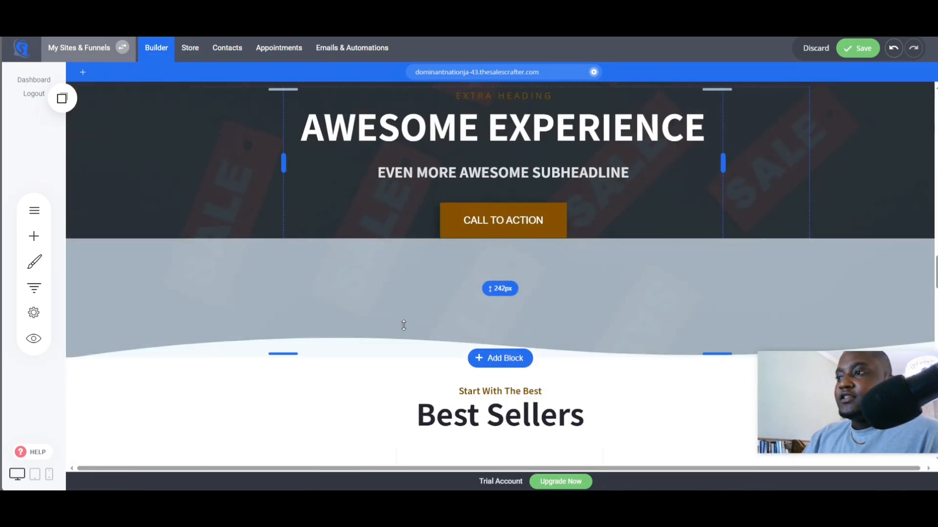
scroll(403, 325, "up", 5)
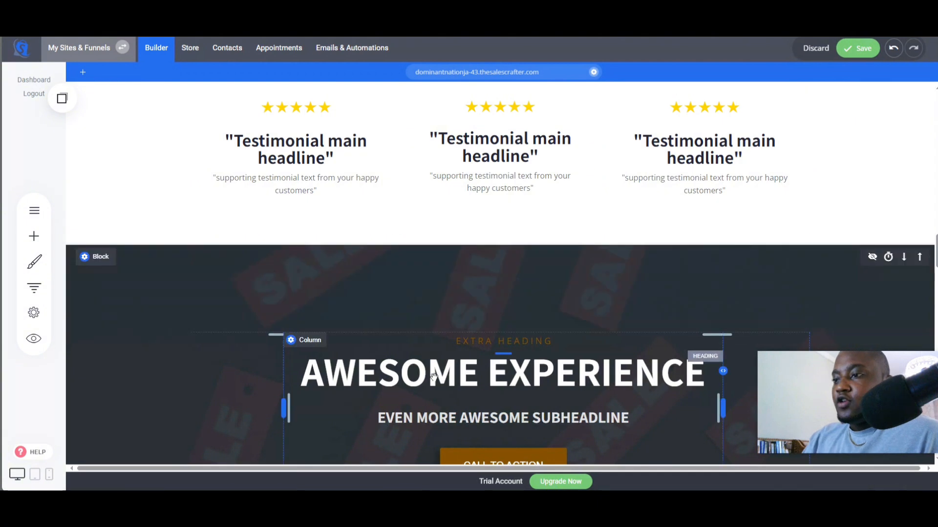
left_click(432, 376)
type("50% Off Your First Purchase")
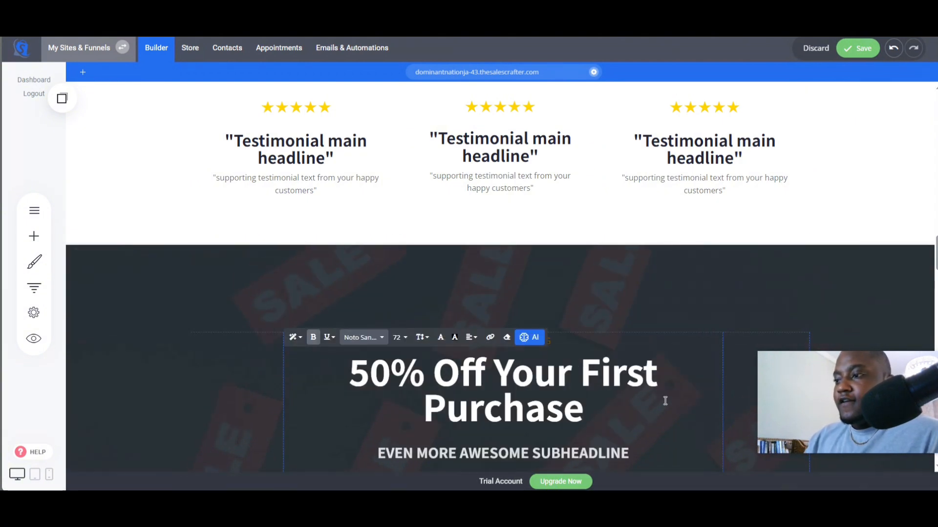
- Delete the "Extra Heading" widget above the offer headline
left_click(583, 306)
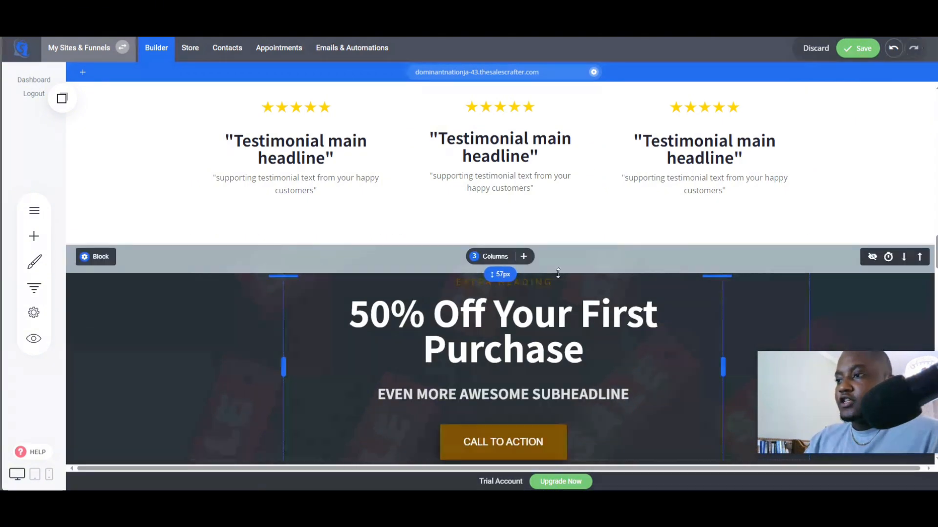
left_click(538, 284)
left_click(375, 261)
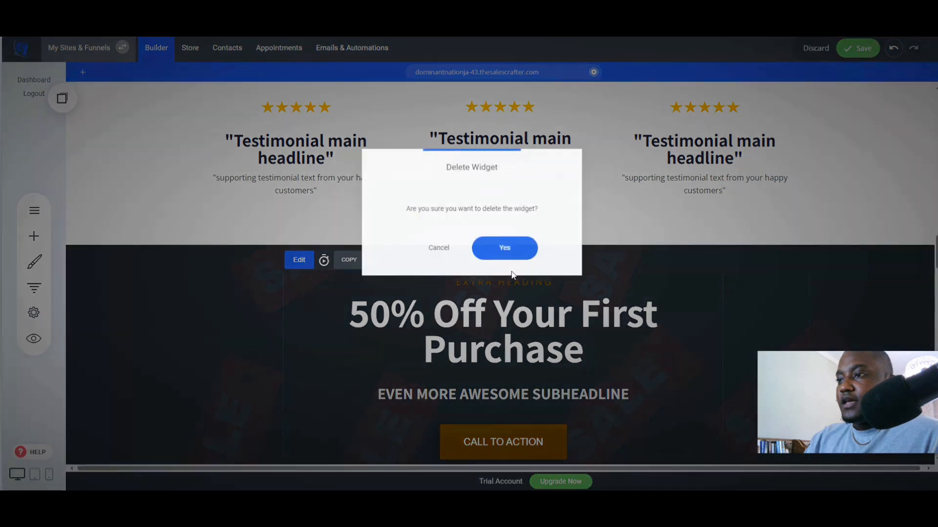
left_click(503, 246)
- Add a Countdown widget beneath the offer headline in the sale block
left_click(33, 237)
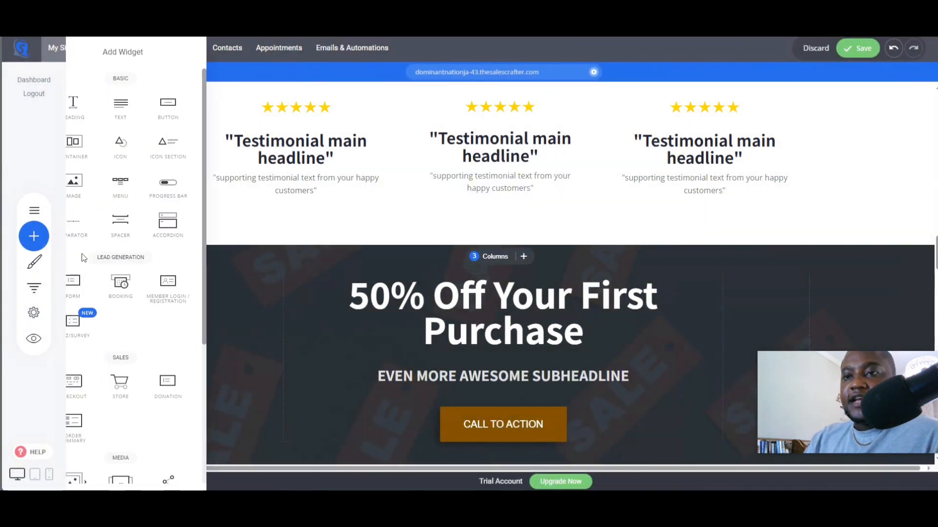
scroll(140, 293, "down", 5)
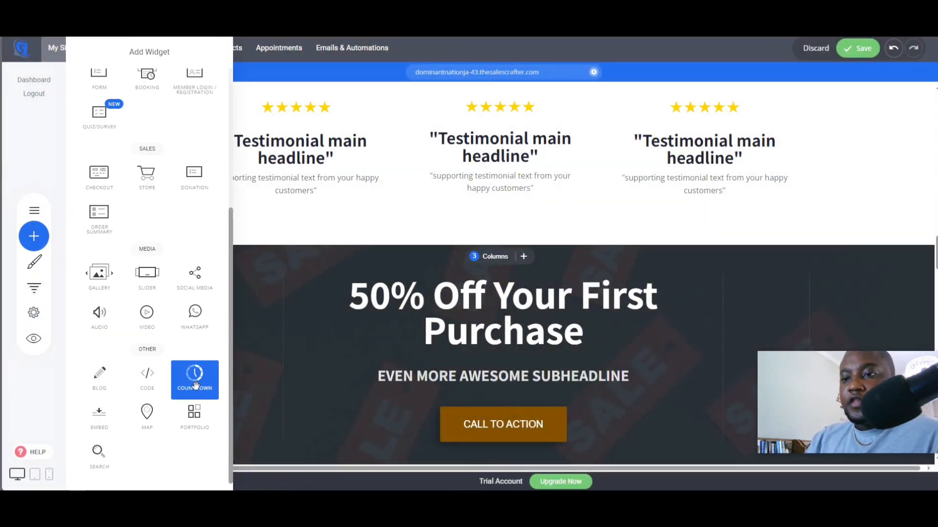
left_click_drag(197, 381, 501, 361)
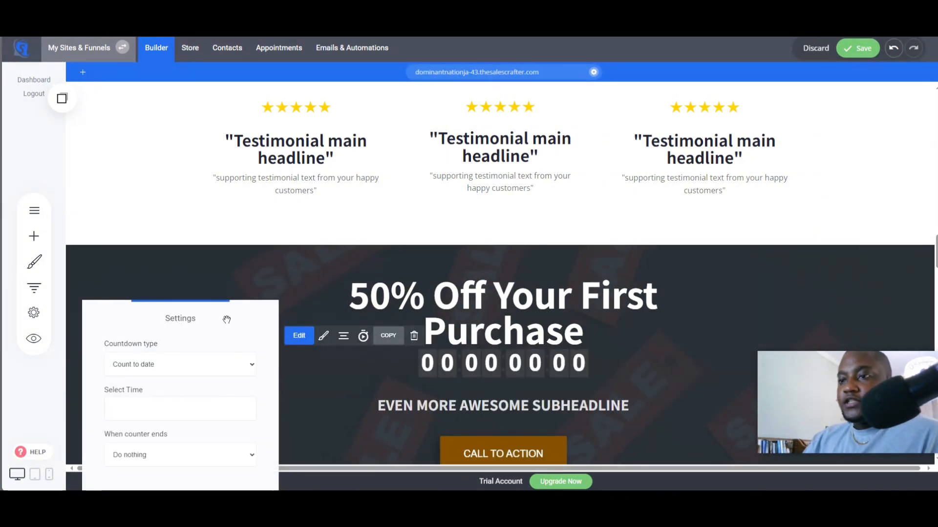
left_click_drag(242, 306, 251, 236)
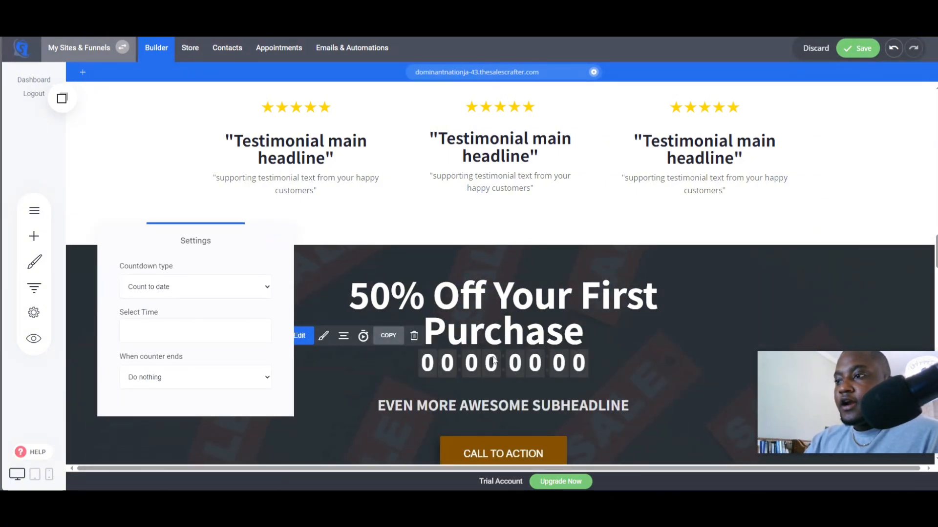
left_click(180, 292)
left_click(162, 306)
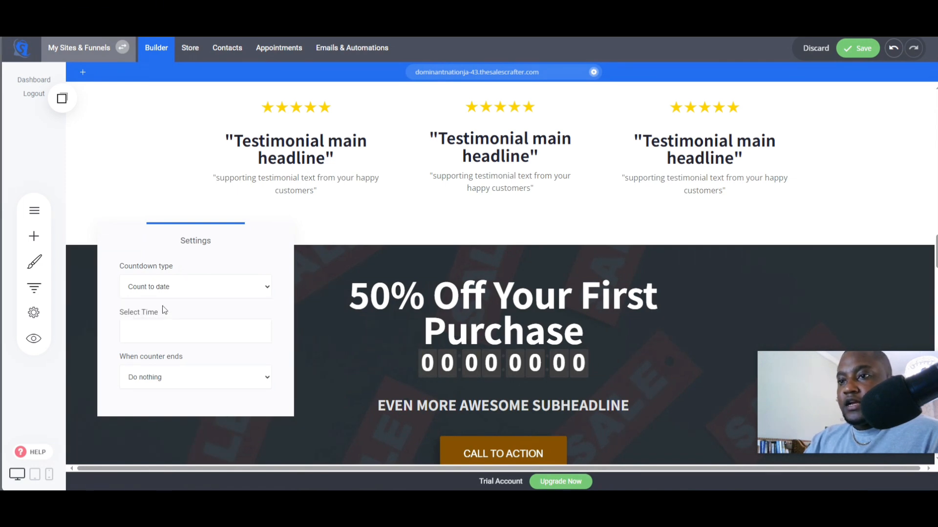
left_click(171, 292)
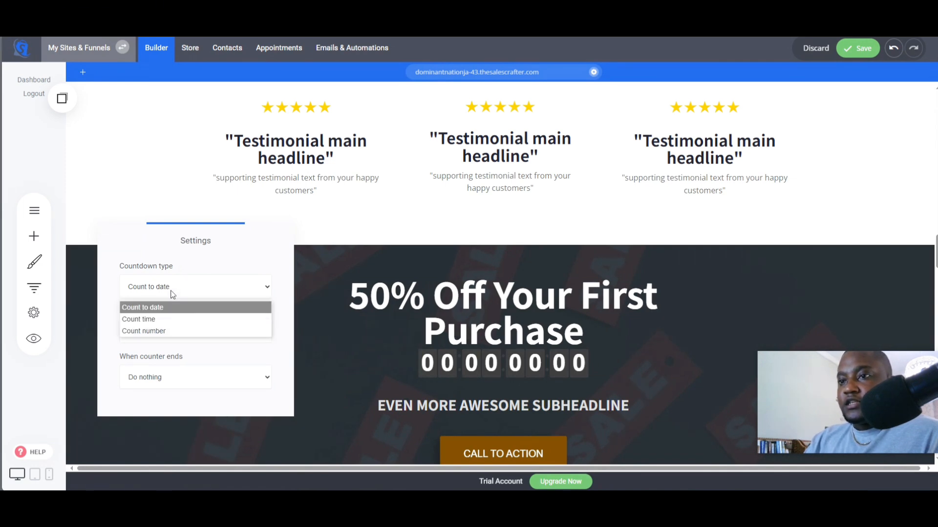
left_click(159, 318)
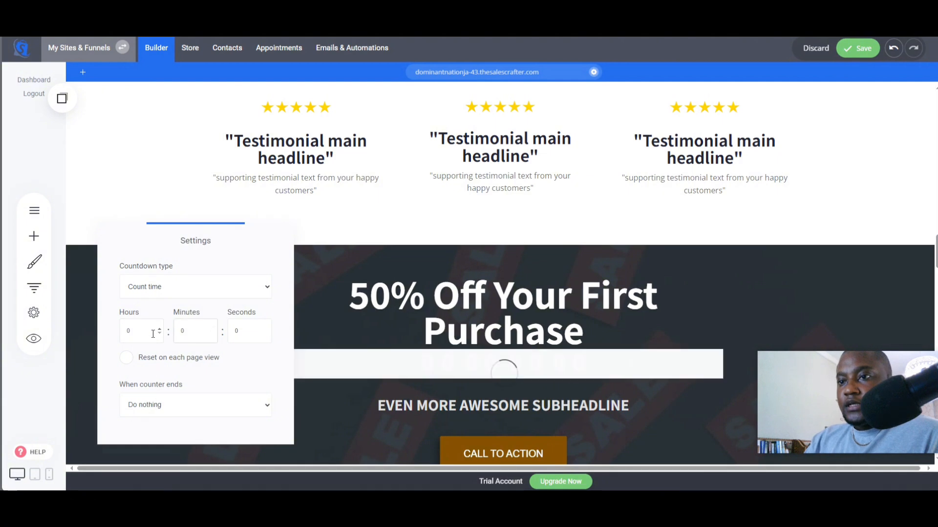
left_click(180, 292)
left_click(176, 308)
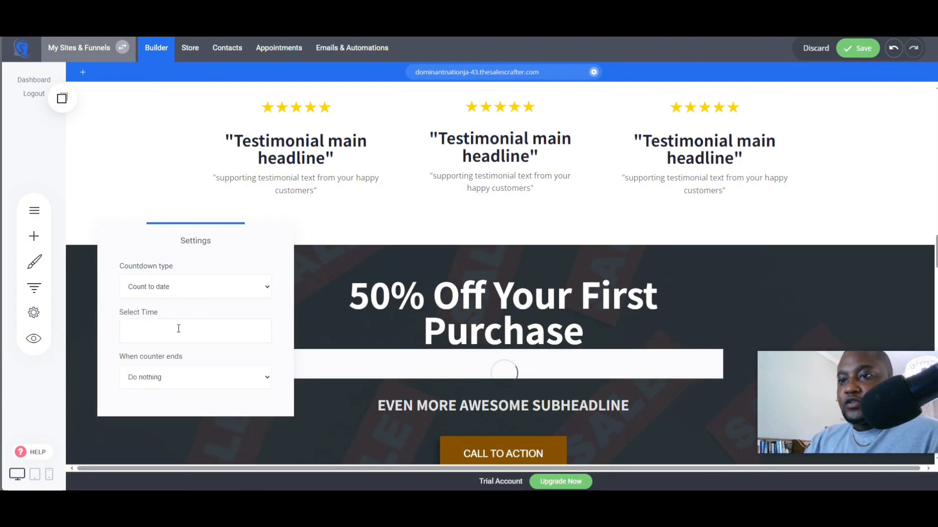
- Set the countdown's end date and time to 16/09/2024 00:00:00
left_click(175, 332)
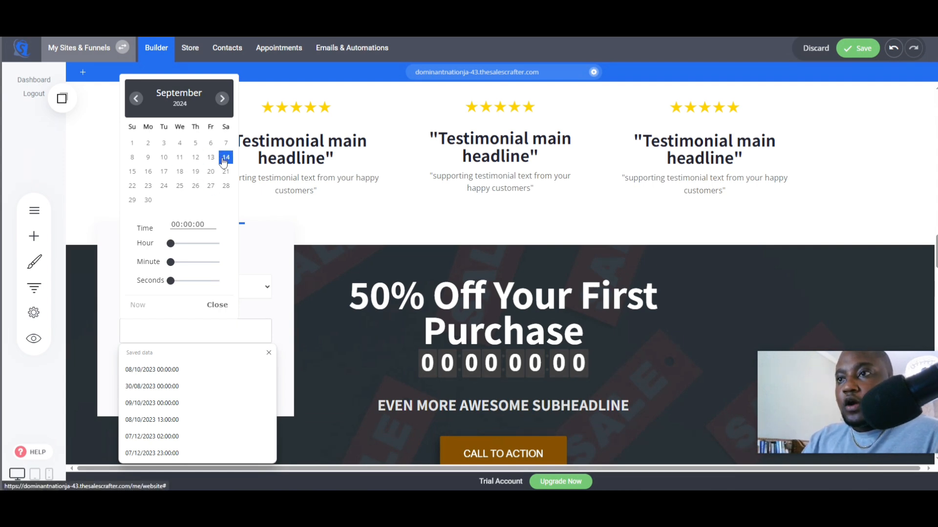
left_click(151, 173)
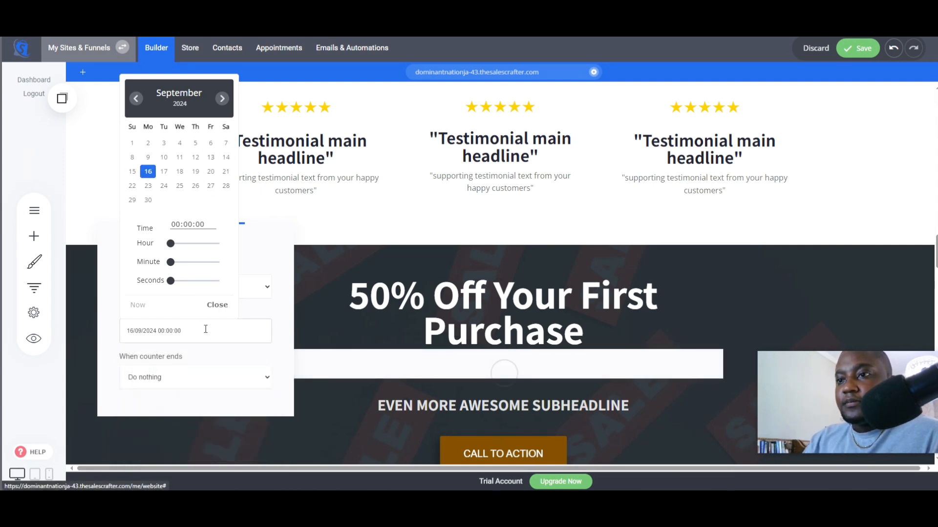
left_click(268, 322)
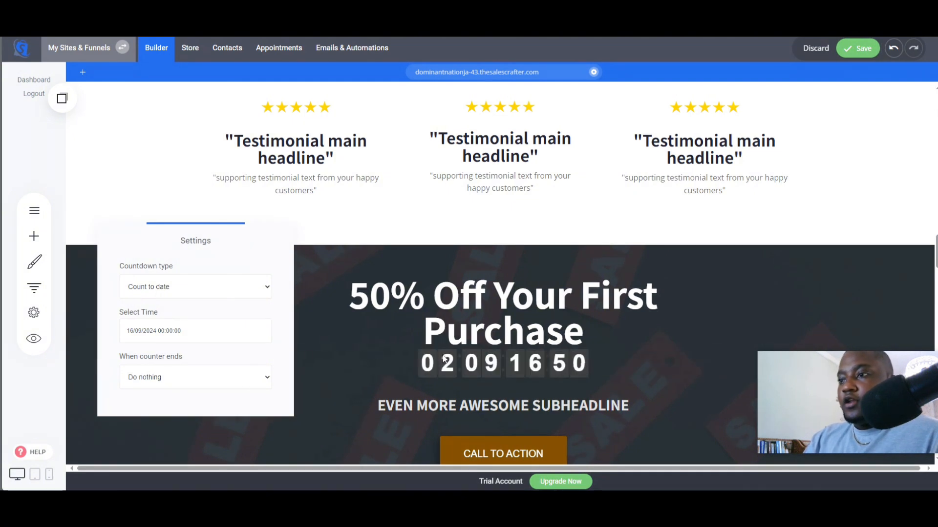
- Style the countdown with a brown digit background and turn on its labels
left_click(374, 354)
left_click(500, 361)
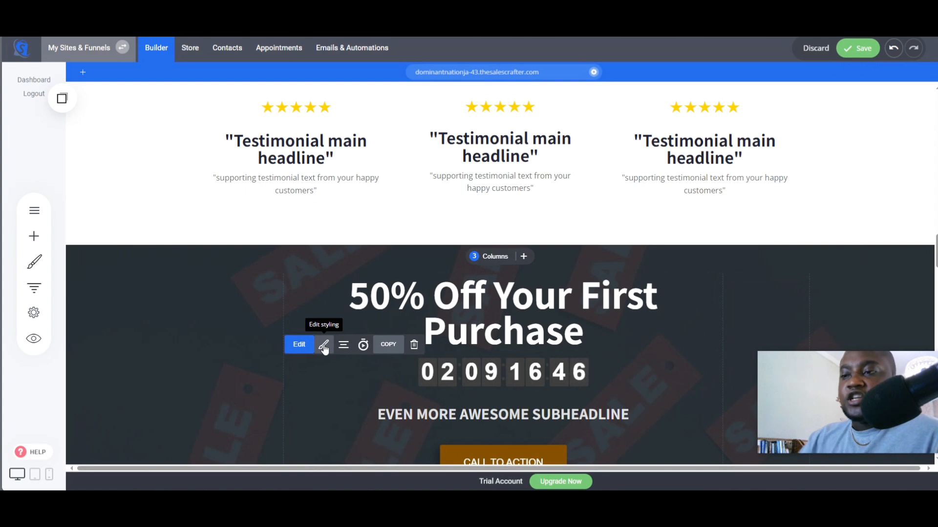
left_click(324, 347)
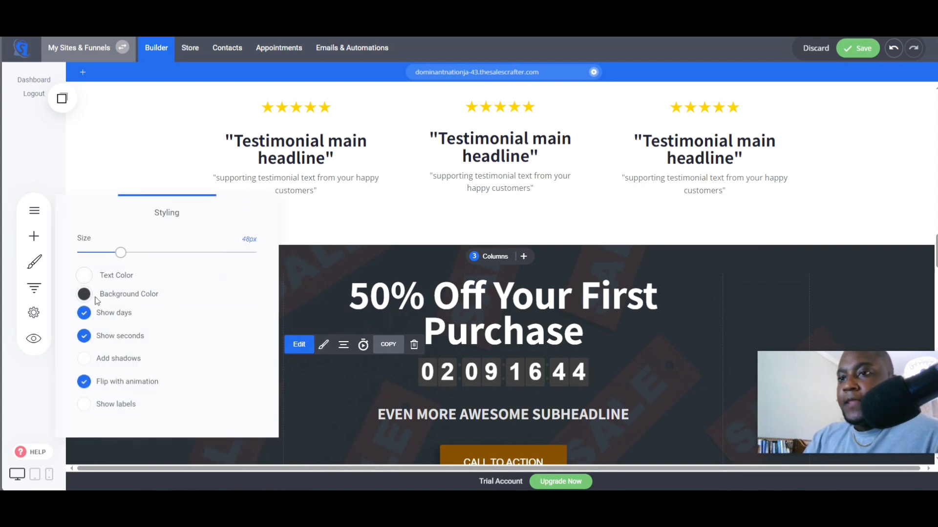
left_click(84, 296)
left_click(121, 403)
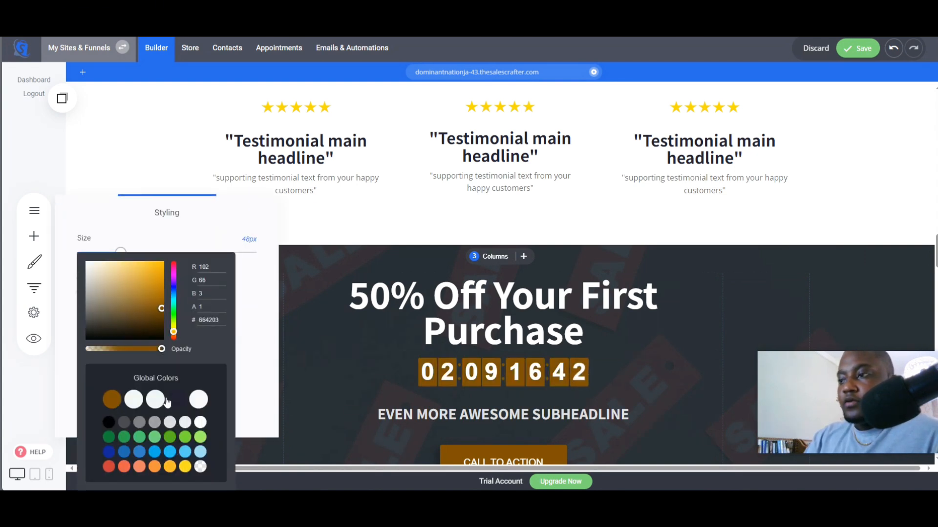
left_click(251, 297)
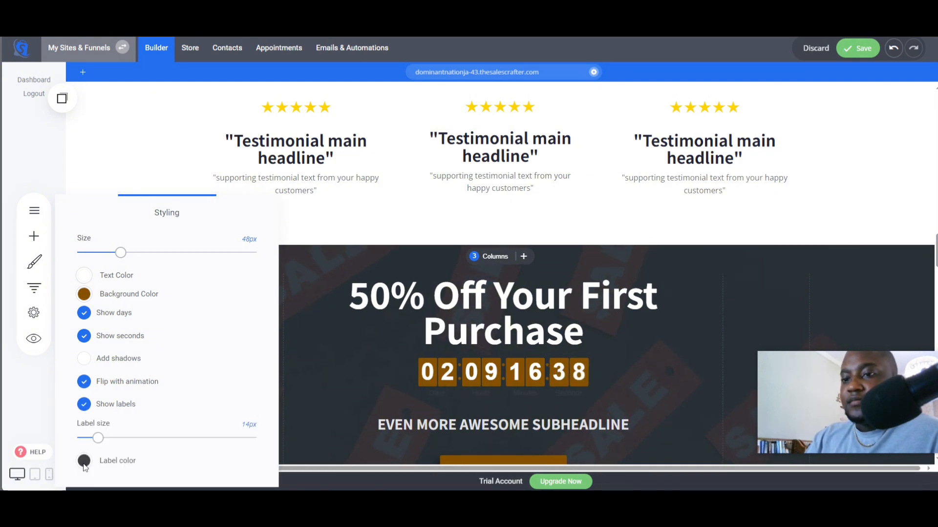
- Set the countdown's label colour to white
left_click(84, 460)
left_click(200, 422)
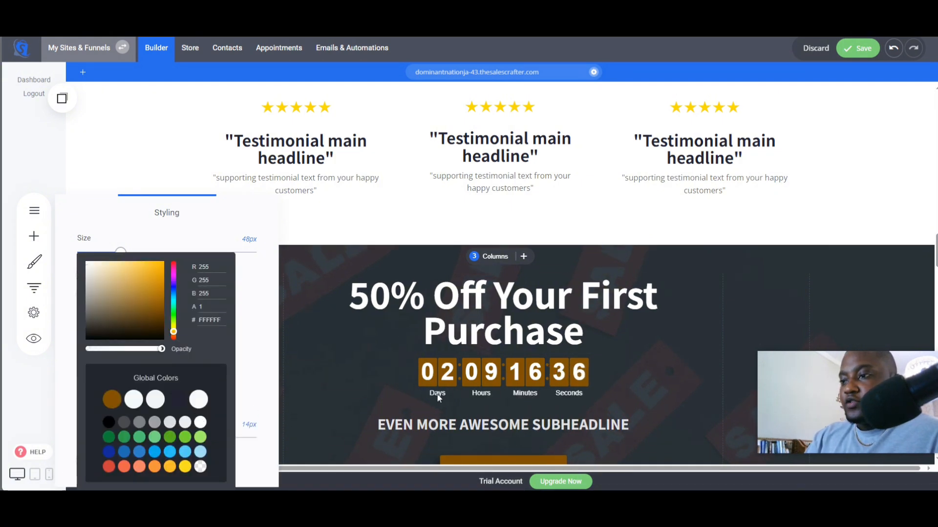
left_click(581, 396)
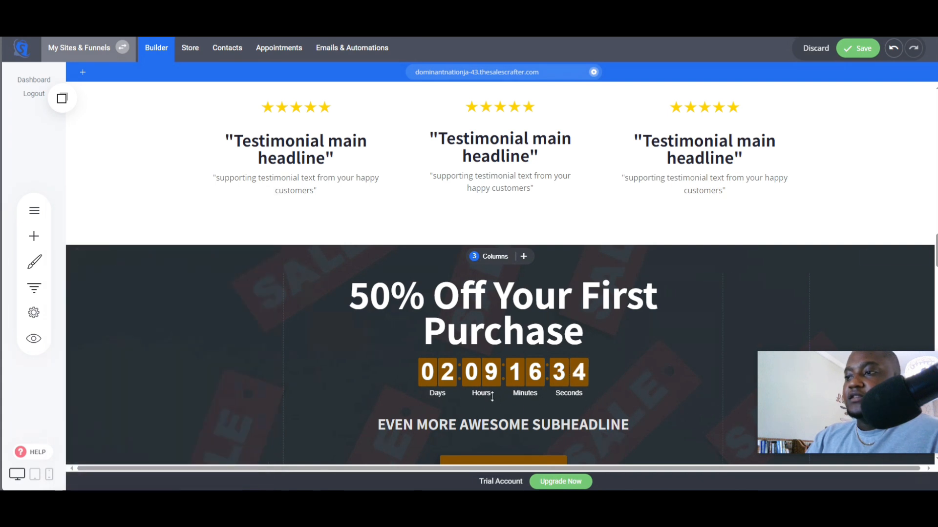
- Increase the countdown's size to 59px
left_click(498, 374)
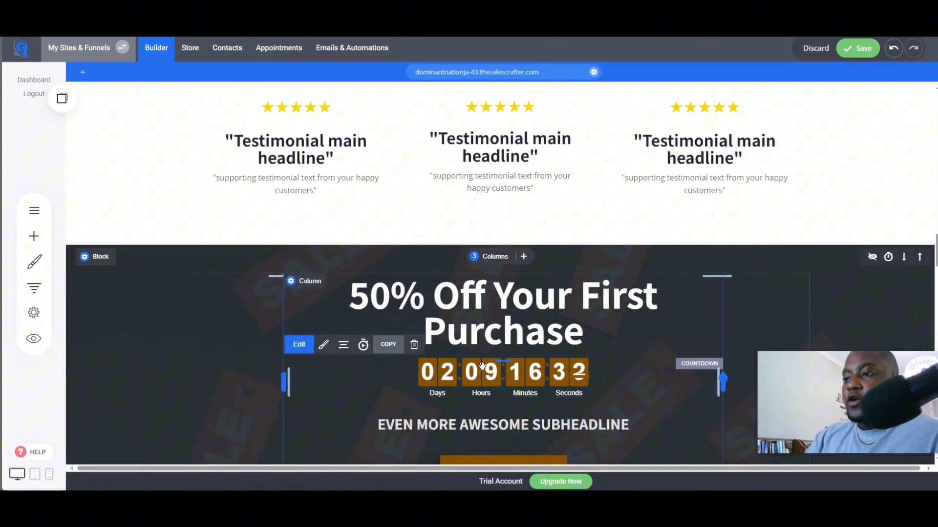
left_click(323, 344)
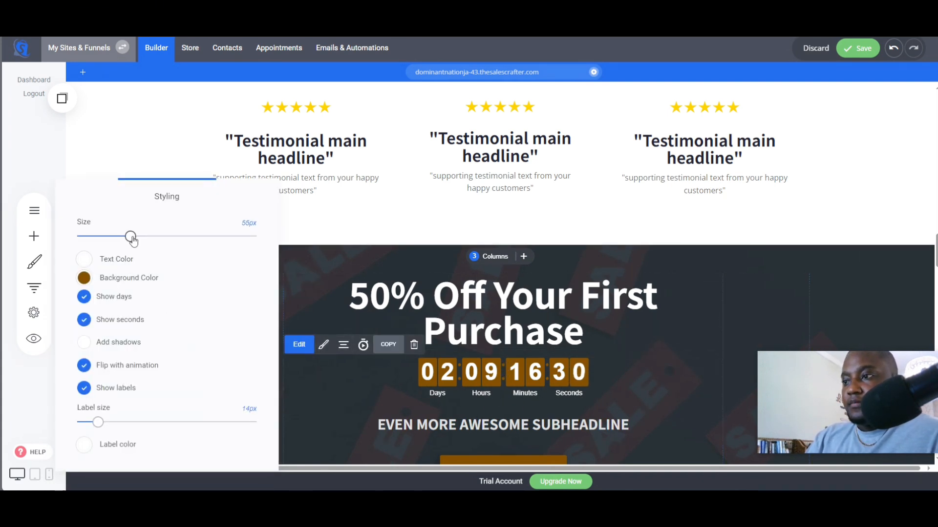
left_click_drag(131, 239, 139, 239)
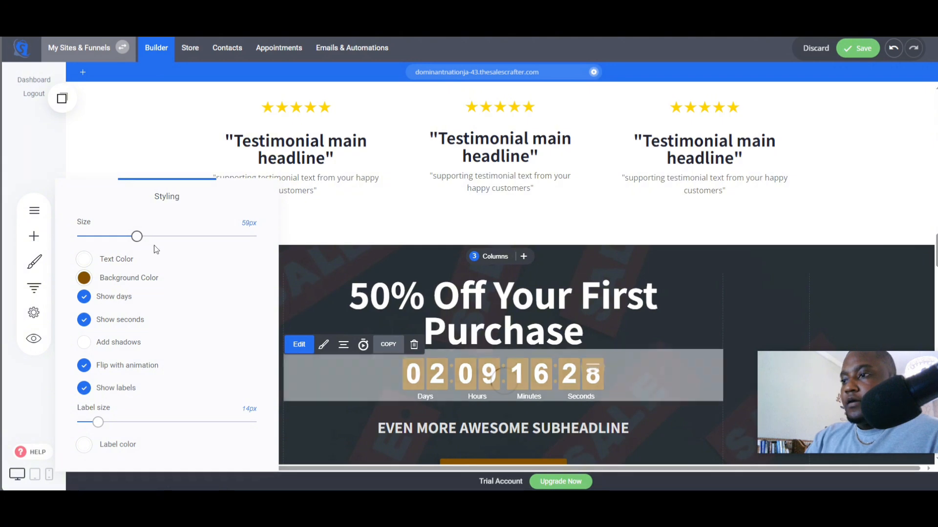
- Add a Form widget beneath the countdown in the sale block
left_click(611, 295)
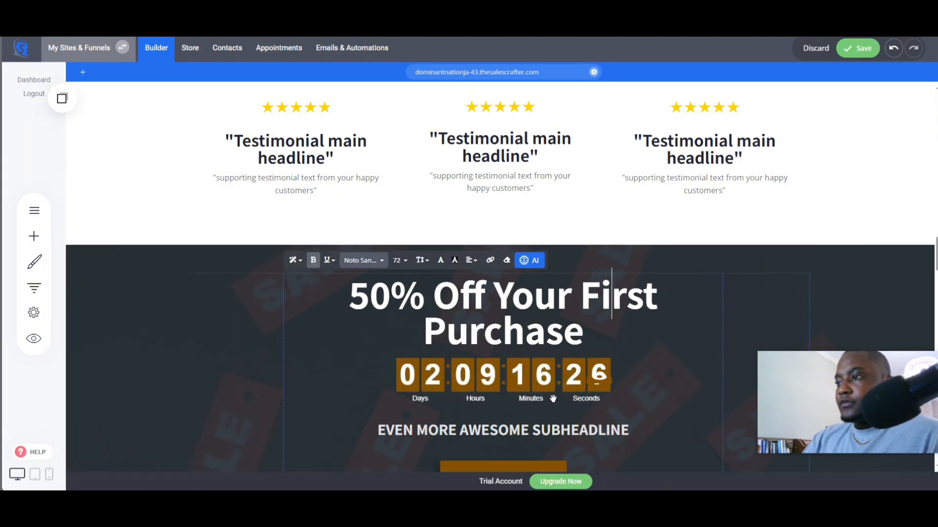
scroll(553, 399, "down", 4)
scroll(429, 373, "up", 1)
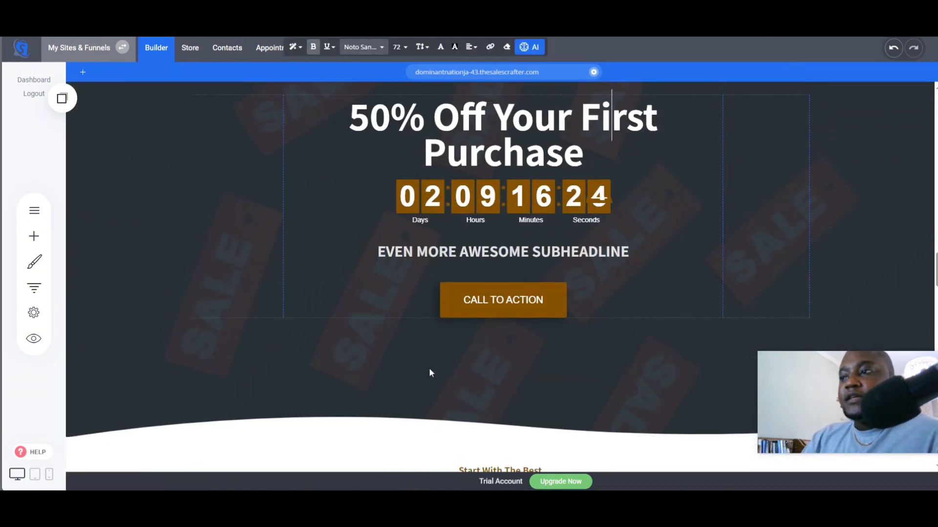
scroll(431, 373, "up", 2)
left_click(354, 10)
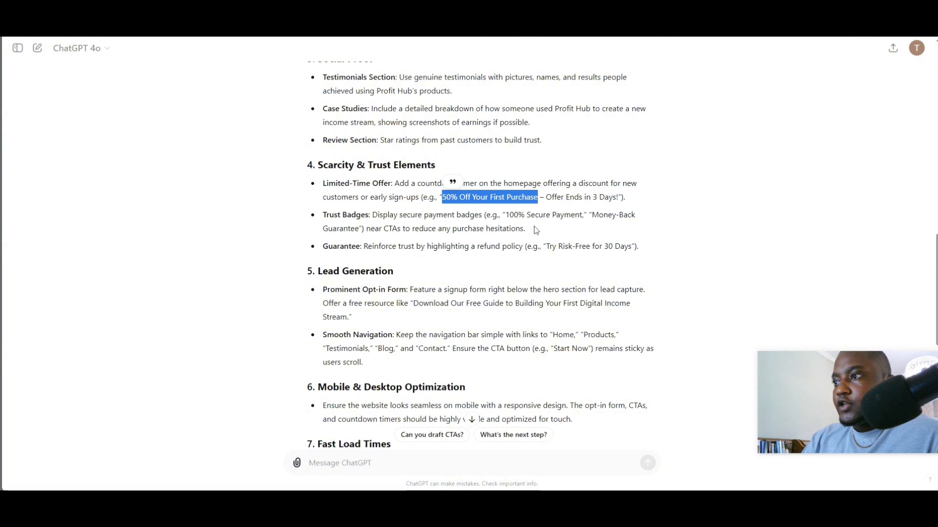
left_click(244, 9)
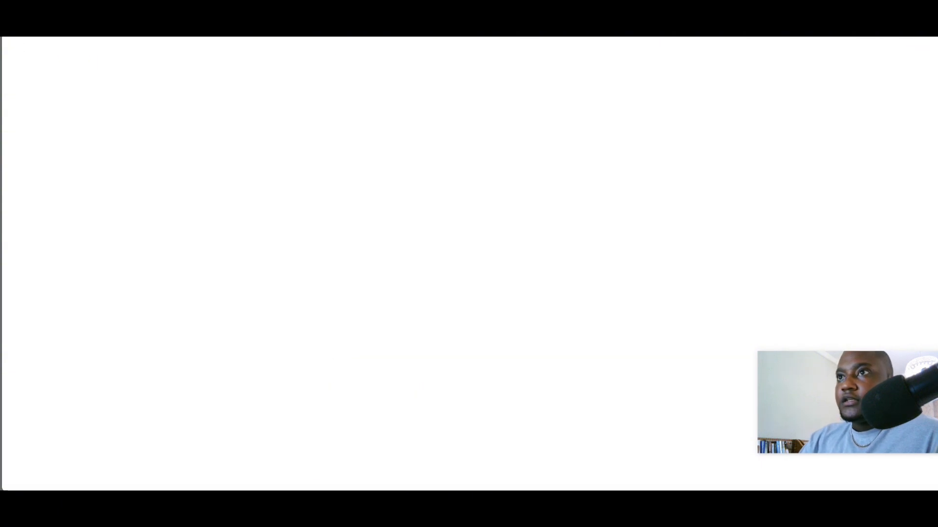
left_click(33, 236)
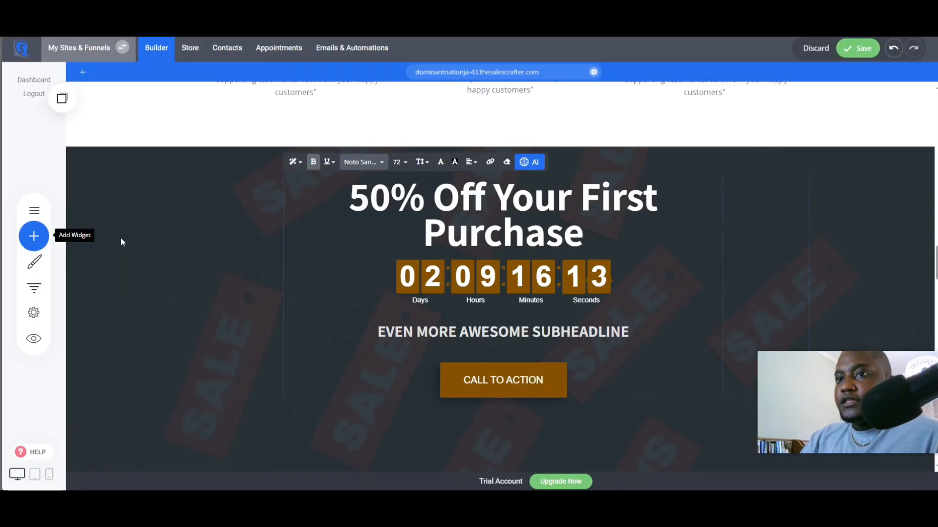
left_click_drag(108, 280, 504, 315)
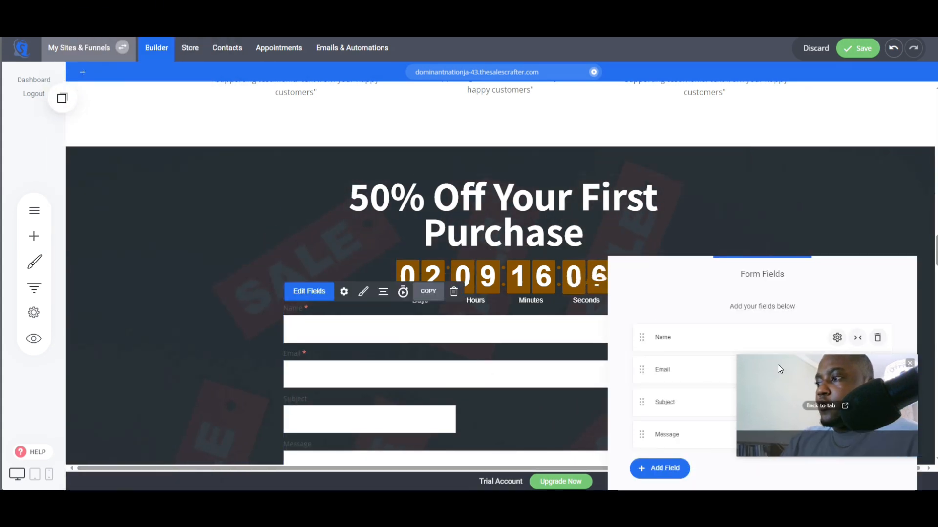
left_click_drag(659, 271, 616, 164)
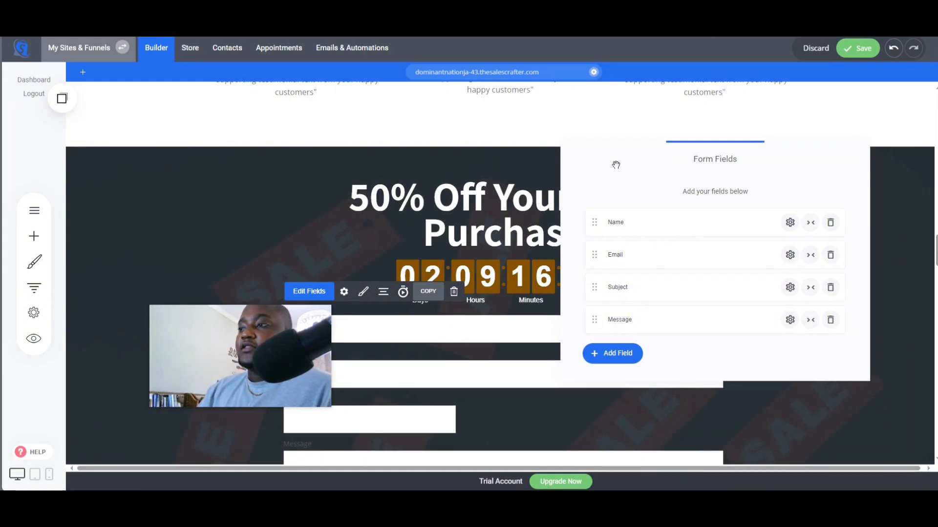
- Remove the Name, Subject and Message fields from the form
left_click(831, 223)
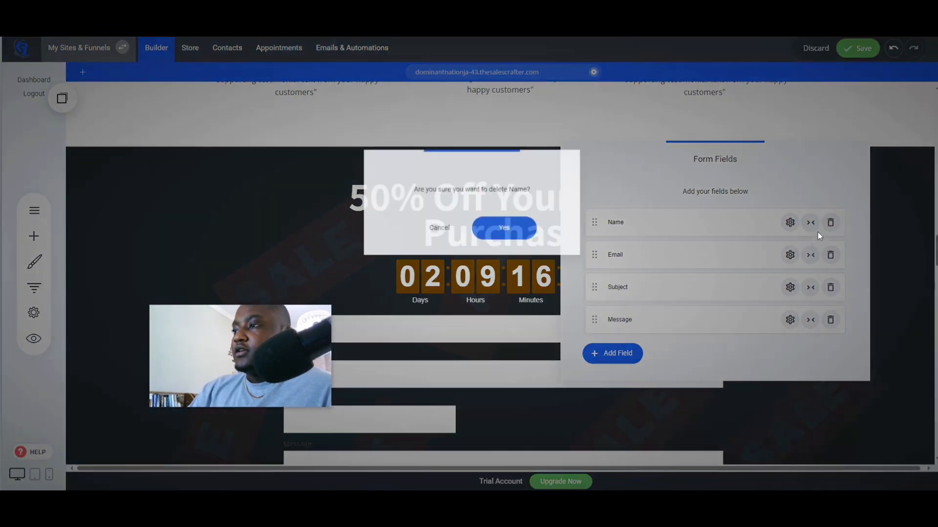
left_click(513, 229)
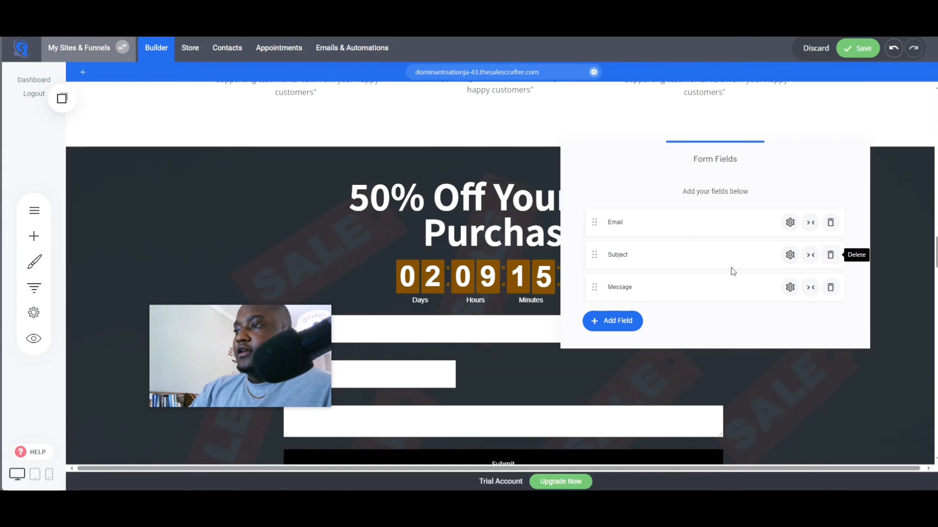
left_click(830, 255)
left_click(528, 233)
left_click(830, 254)
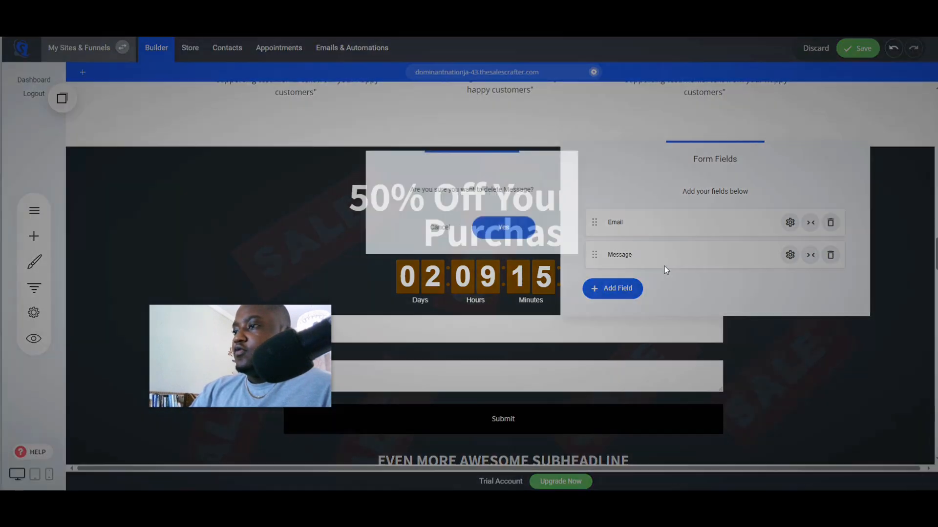
left_click(520, 234)
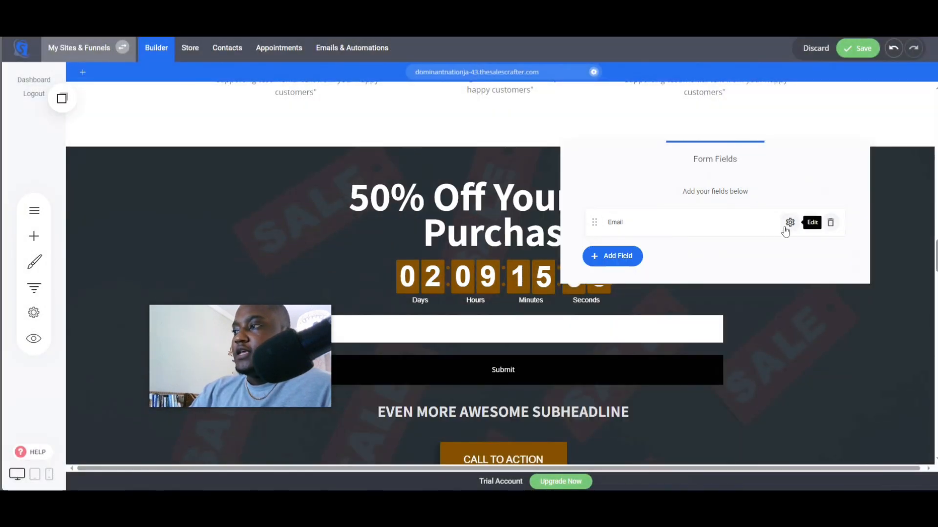
- Inspect the Email field's settings
left_click(789, 223)
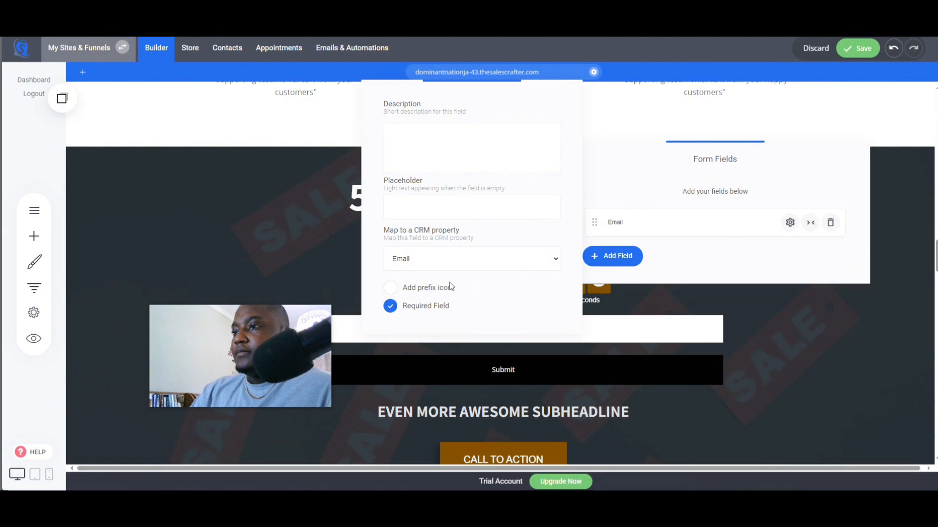
left_click(687, 268)
left_click_drag(257, 319, 237, 141)
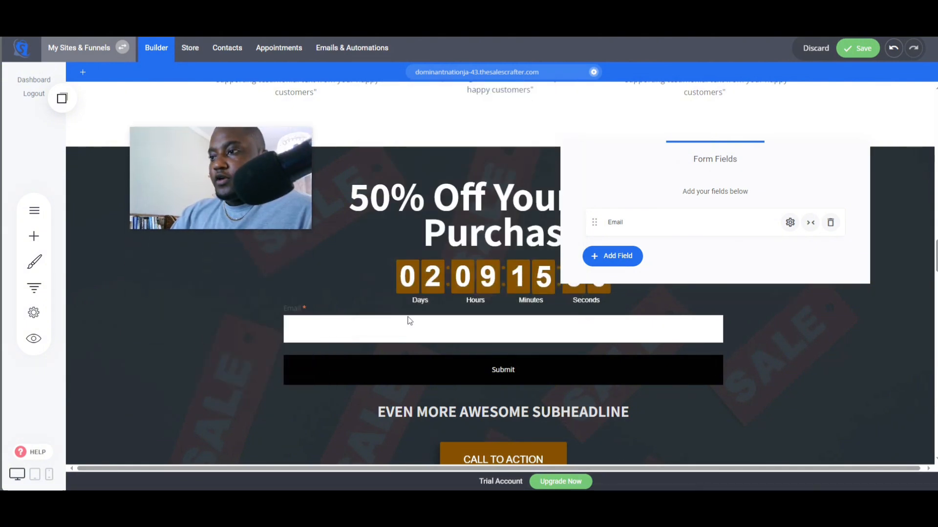
- Open the form's button styling and set the submit button colour to brown
left_click(472, 340)
left_click_drag(507, 315, 508, 323)
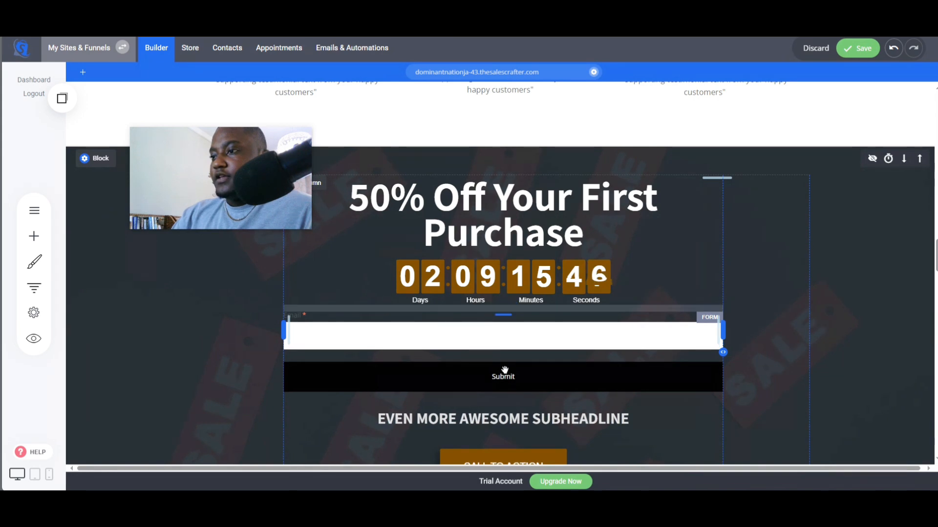
left_click(364, 299)
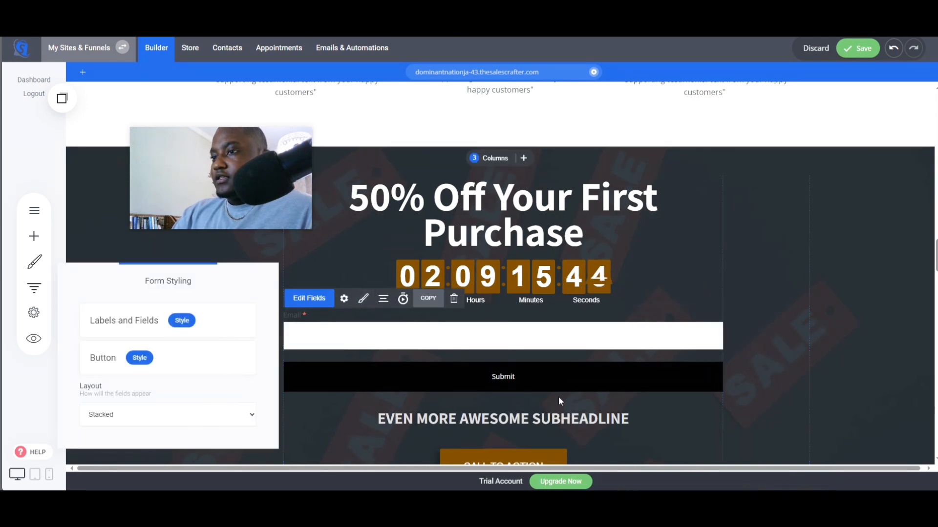
left_click(133, 360)
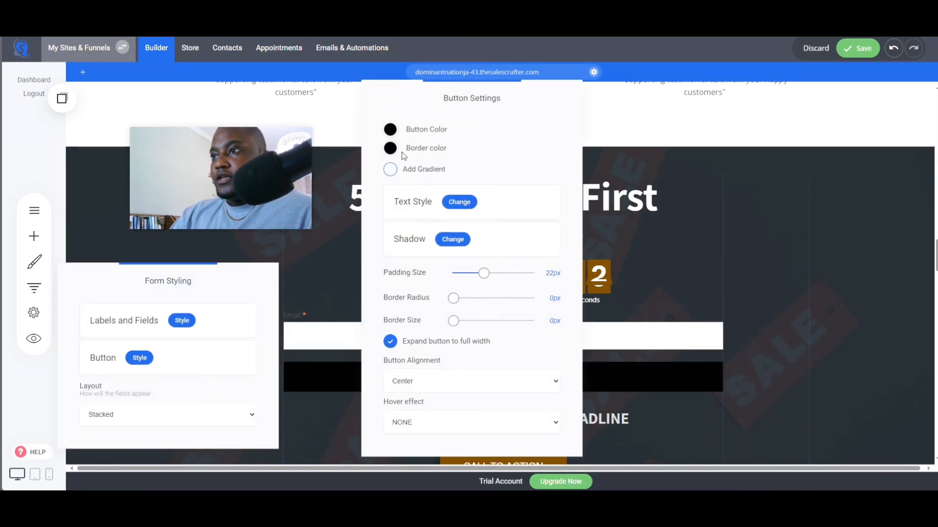
left_click(394, 130)
left_click(416, 283)
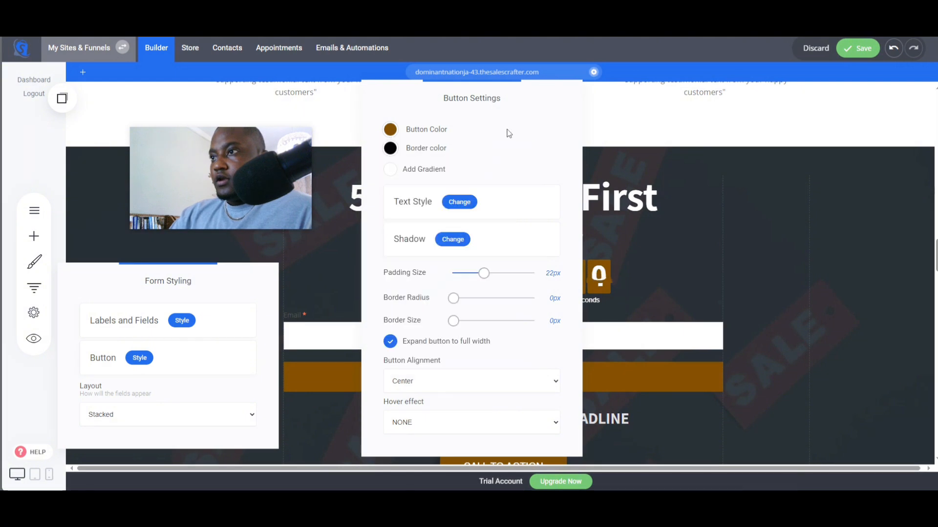
- Give the submit button a white border with a 3px border size
left_click(391, 149)
left_click(506, 328)
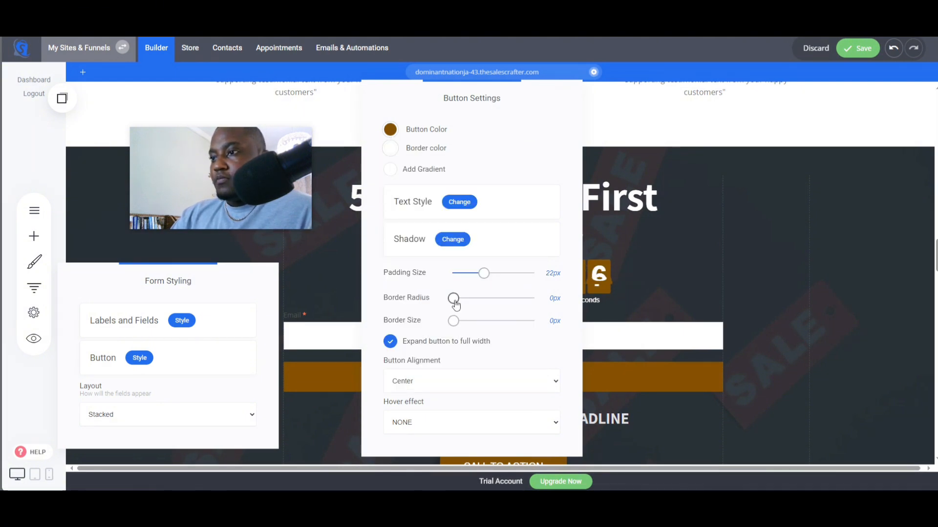
left_click_drag(453, 324, 456, 326)
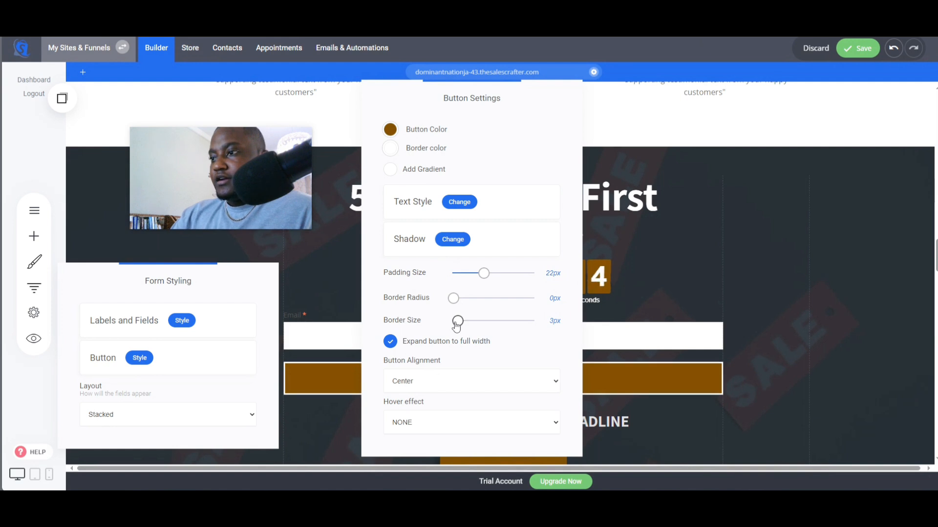
left_click(390, 342)
left_click(390, 342)
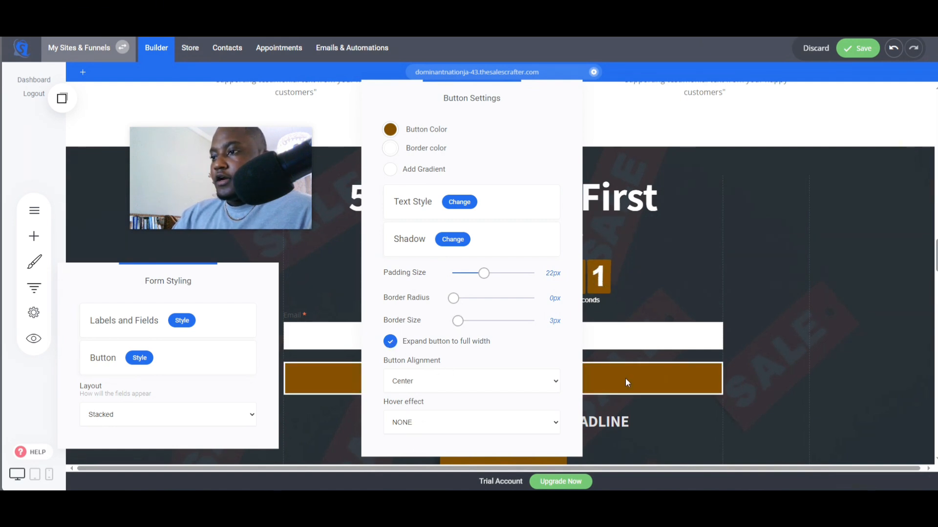
left_click(682, 369)
left_click(520, 377)
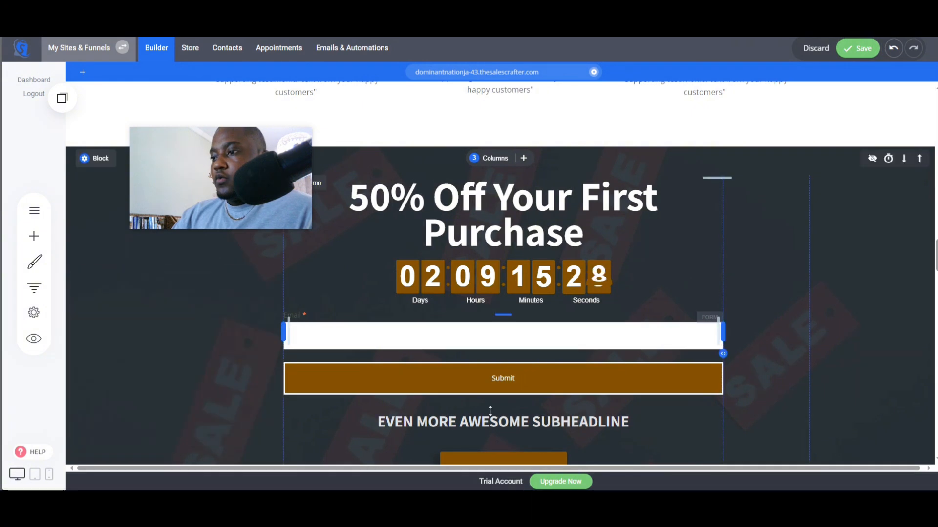
- Delete the Call to Action button and the subheadline beneath the opt-in form
scroll(490, 412, "down", 2)
left_click(502, 373)
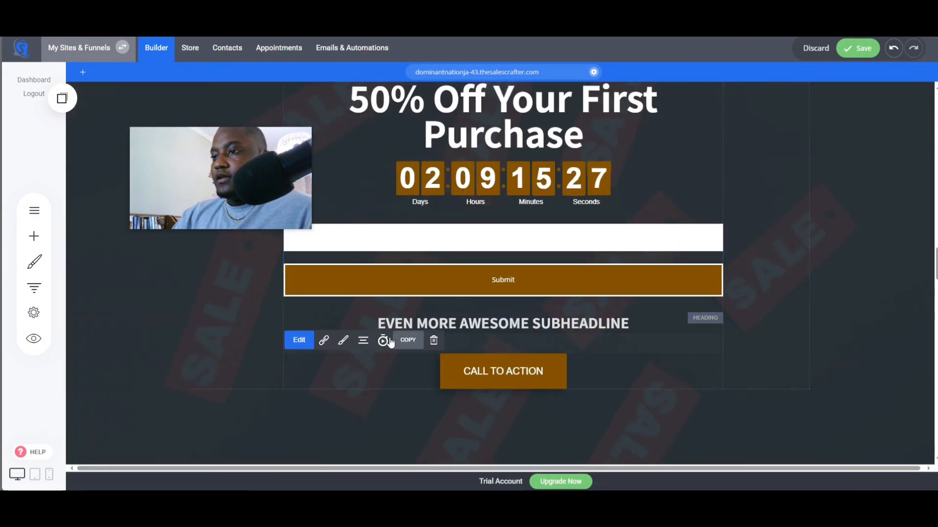
left_click(433, 342)
left_click(503, 247)
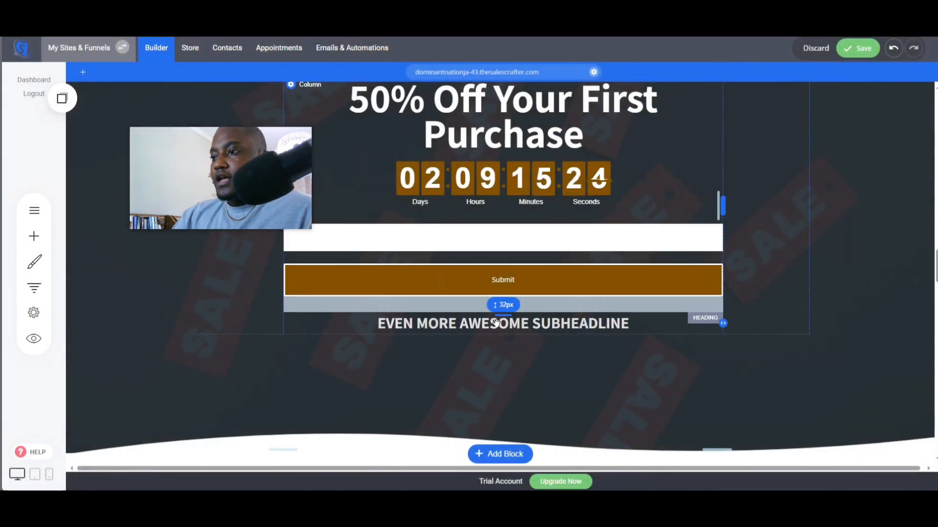
left_click(375, 298)
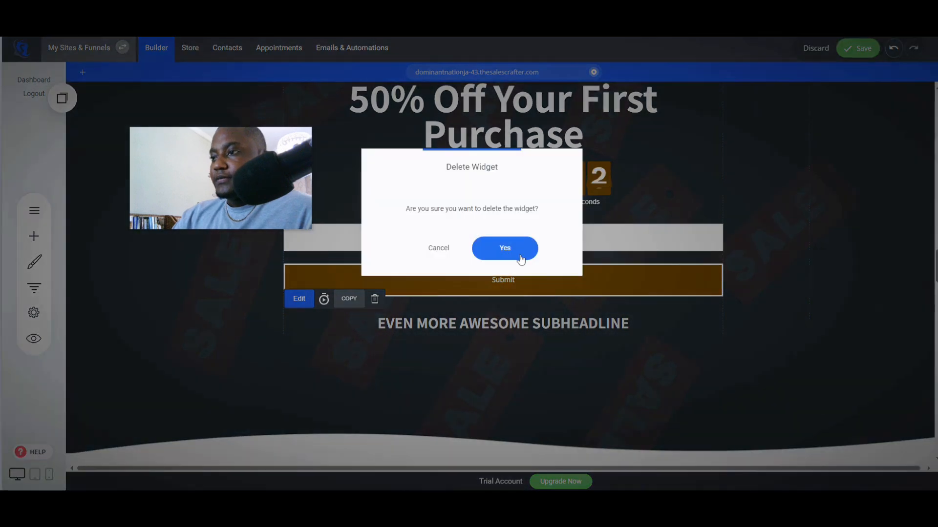
left_click(505, 248)
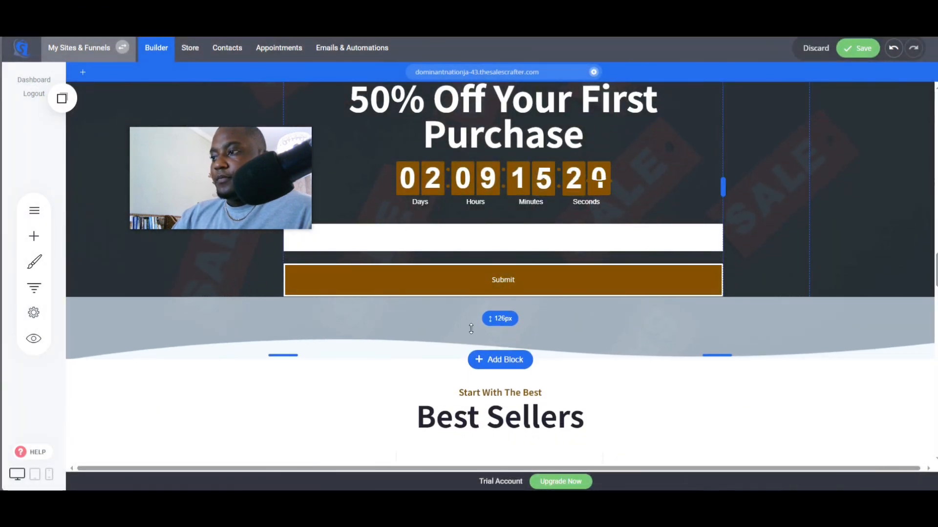
- Rename the form's email field label to "Email your email to claim your 50% OFF coupon"
scroll(352, 379, "up", 2)
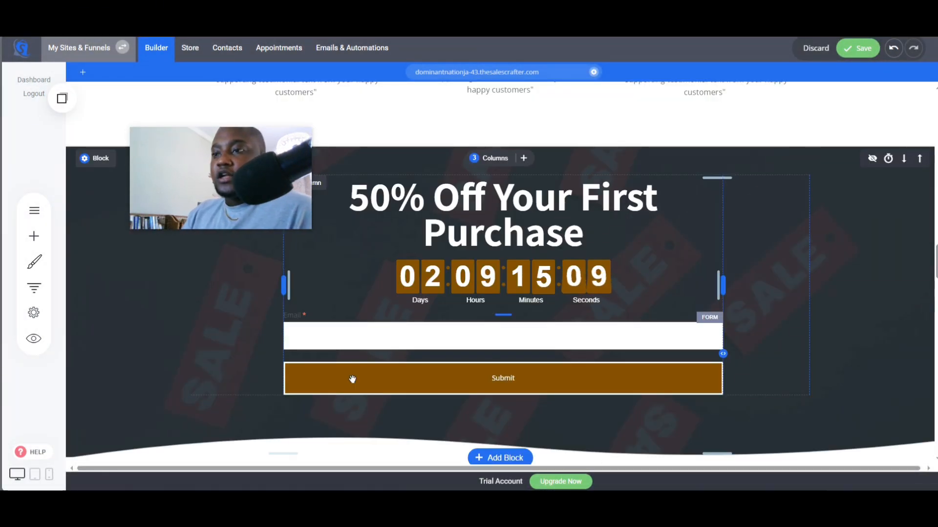
left_click(361, 346)
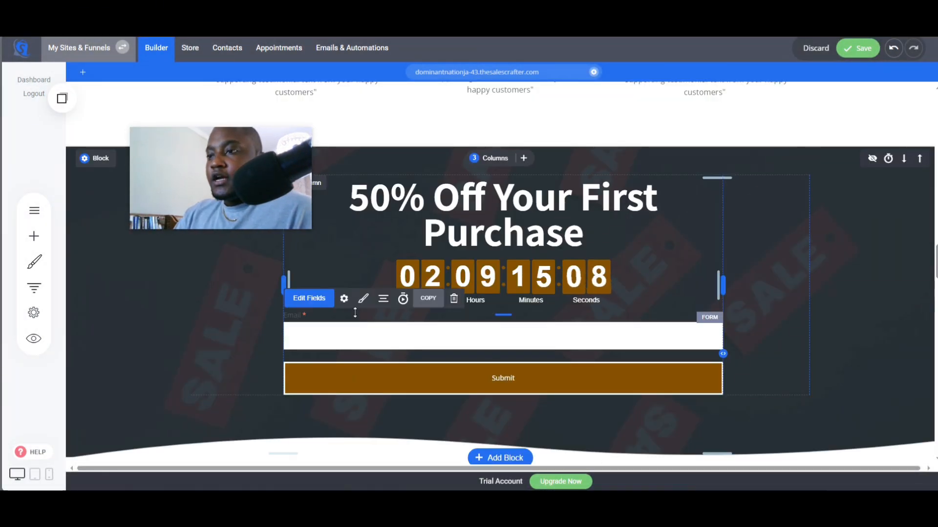
left_click(312, 298)
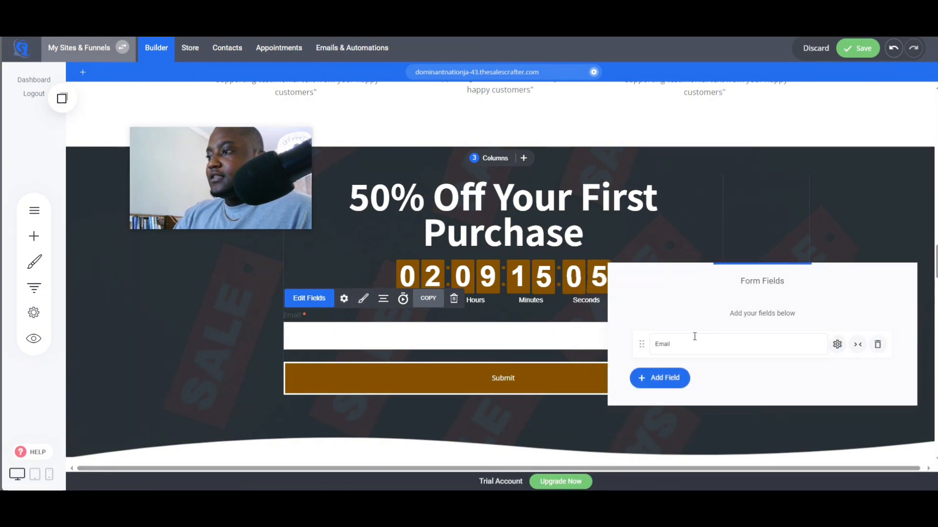
left_click(674, 345)
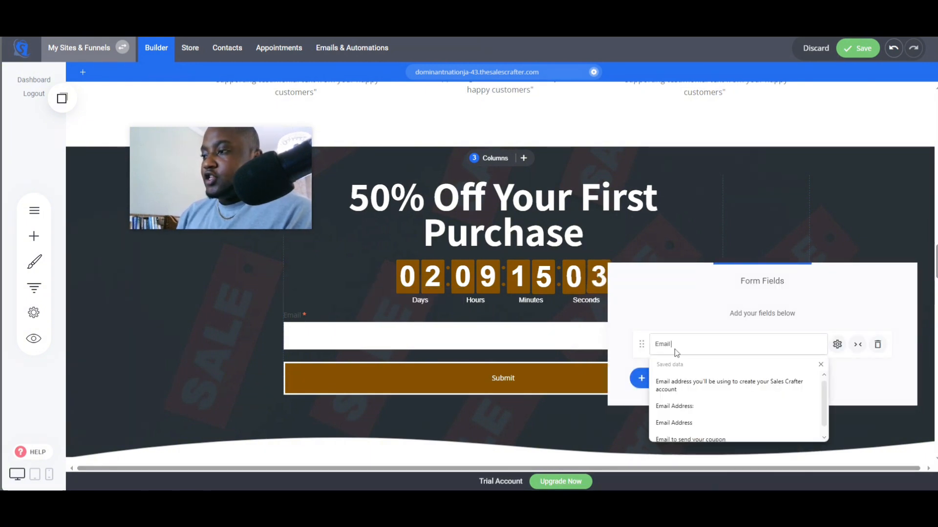
type("your email")
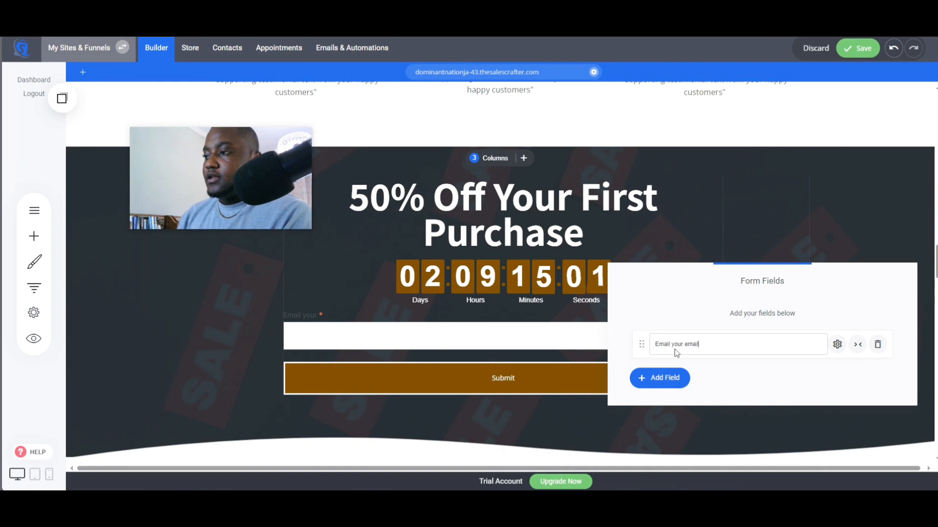
type(" to claim your 50% OFF coupon")
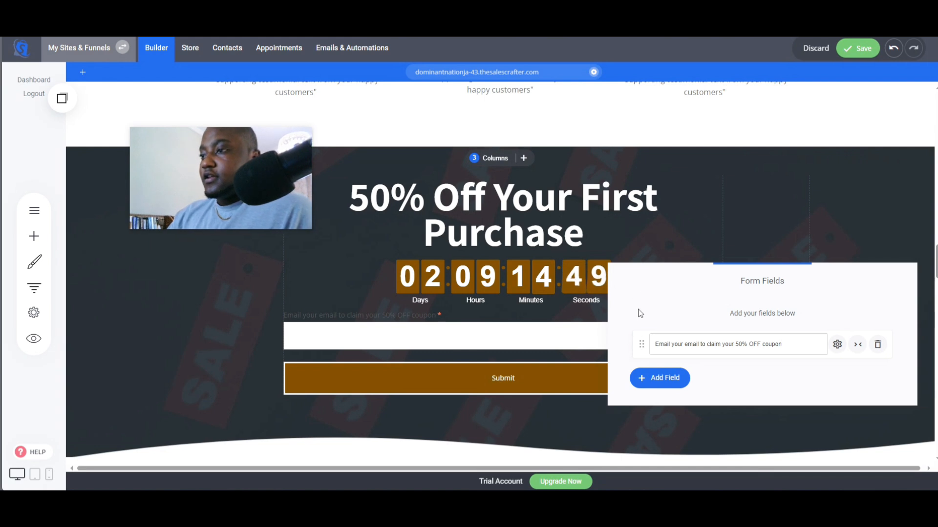
- Enable a prefix icon on the email field and choose an envelope icon for it
left_click(836, 345)
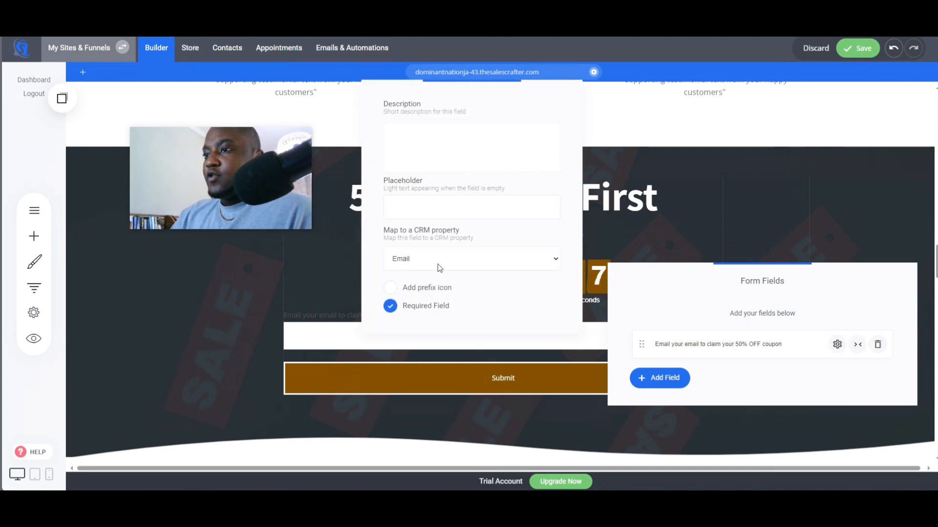
left_click_drag(498, 107, 685, 111)
left_click(571, 305)
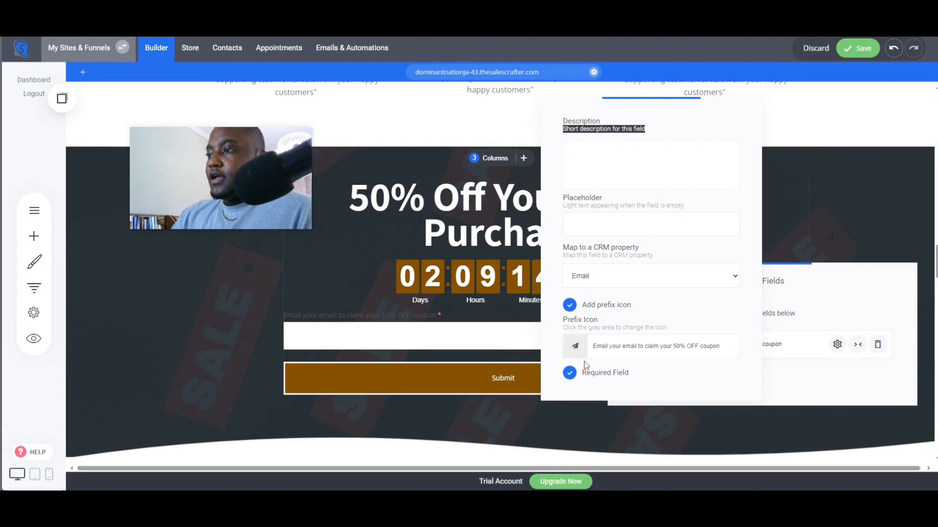
left_click(571, 348)
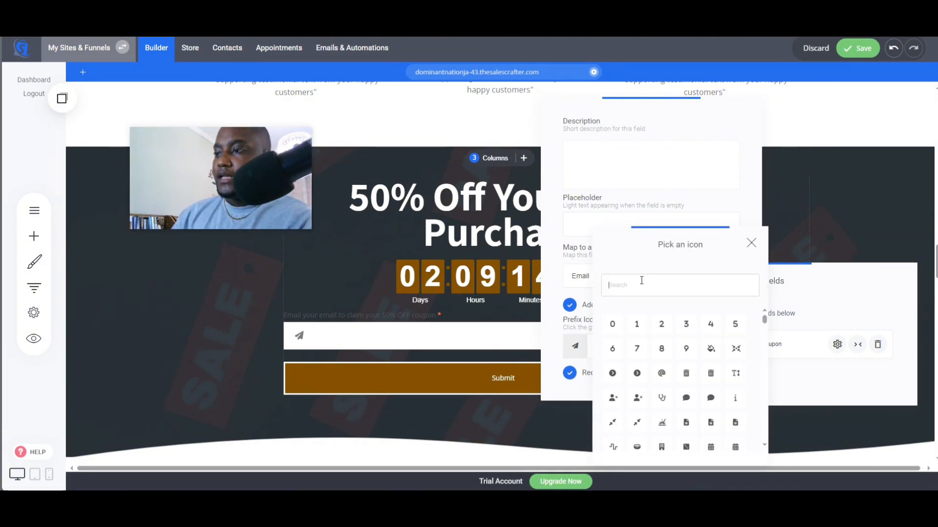
type("env")
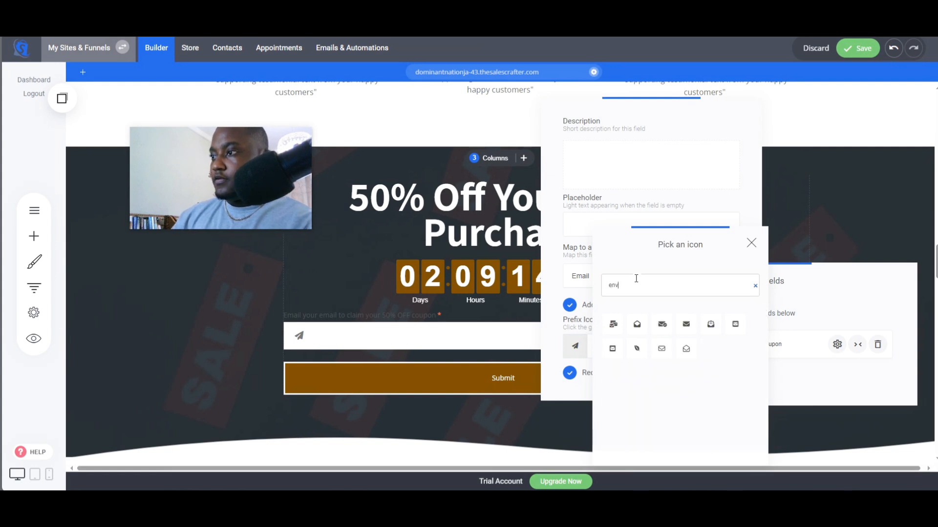
left_click(663, 325)
left_click(815, 325)
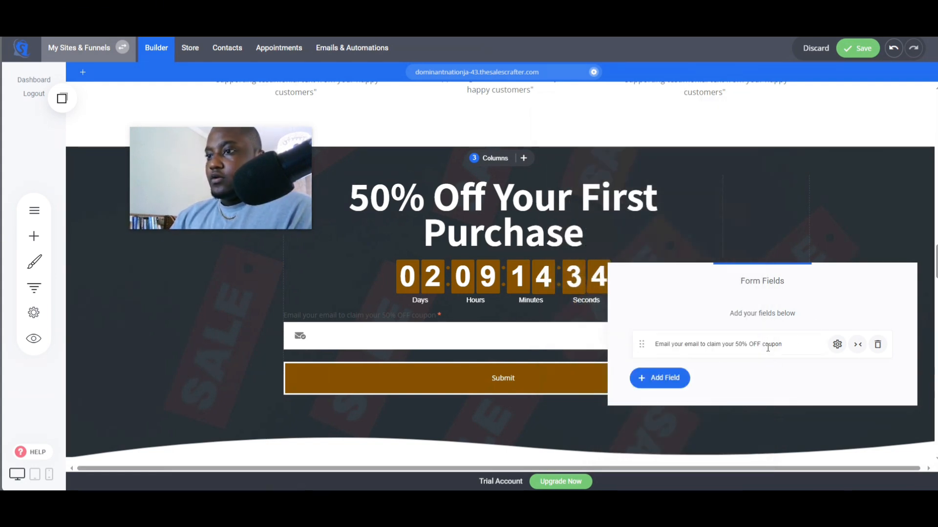
- Review the form's styling options and the email field's settings
left_click(525, 361)
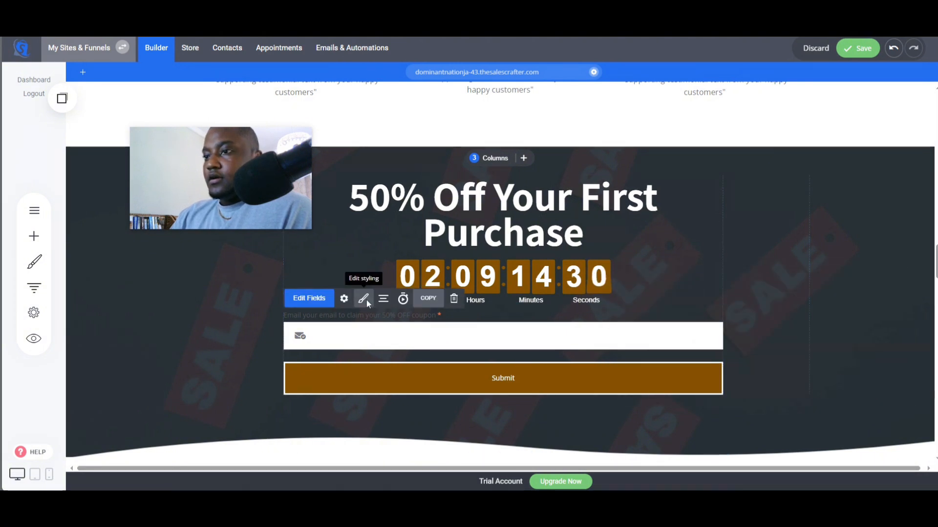
left_click(367, 304)
left_click(520, 350)
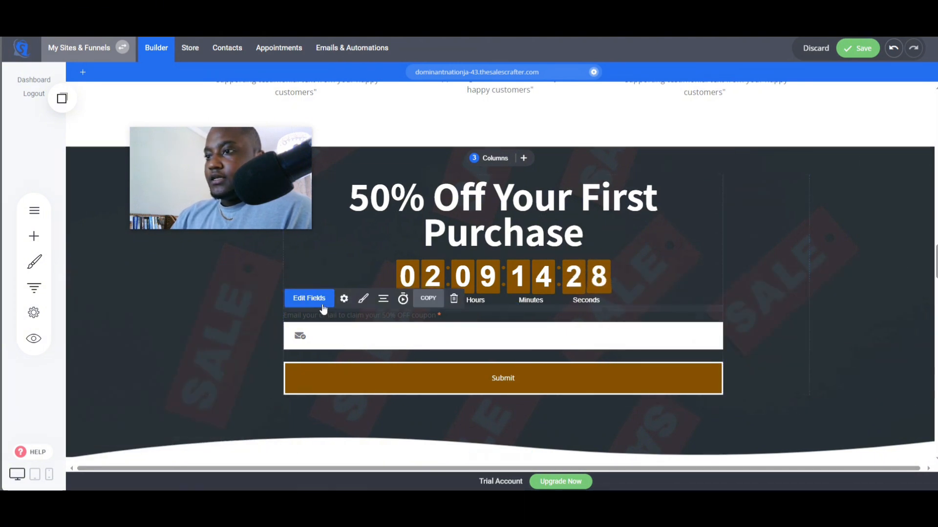
left_click(323, 304)
left_click(836, 347)
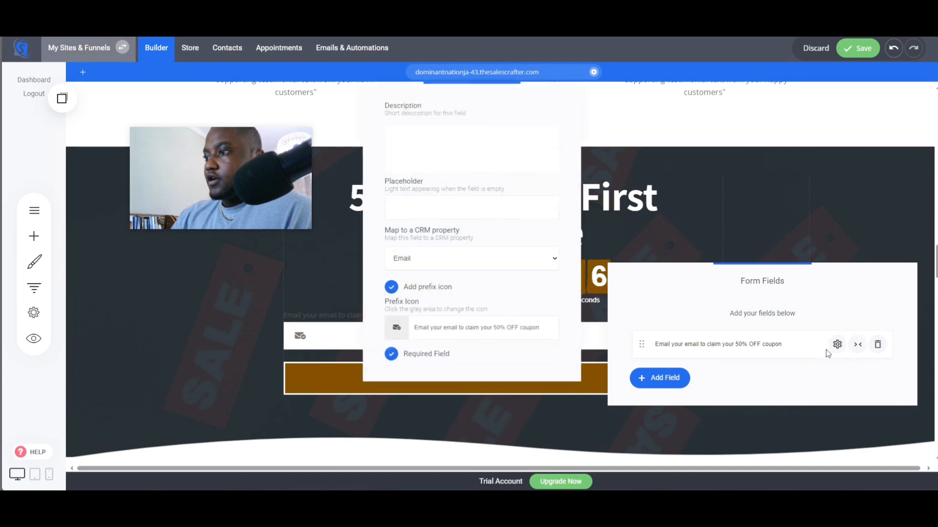
left_click(310, 365)
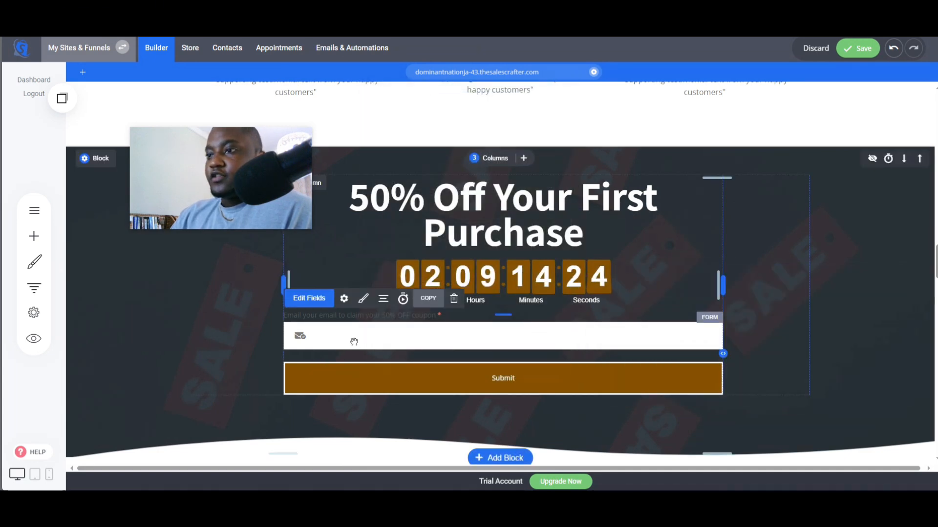
- Style the form labels white, with Arial as the font family and a 21px font size
left_click(363, 299)
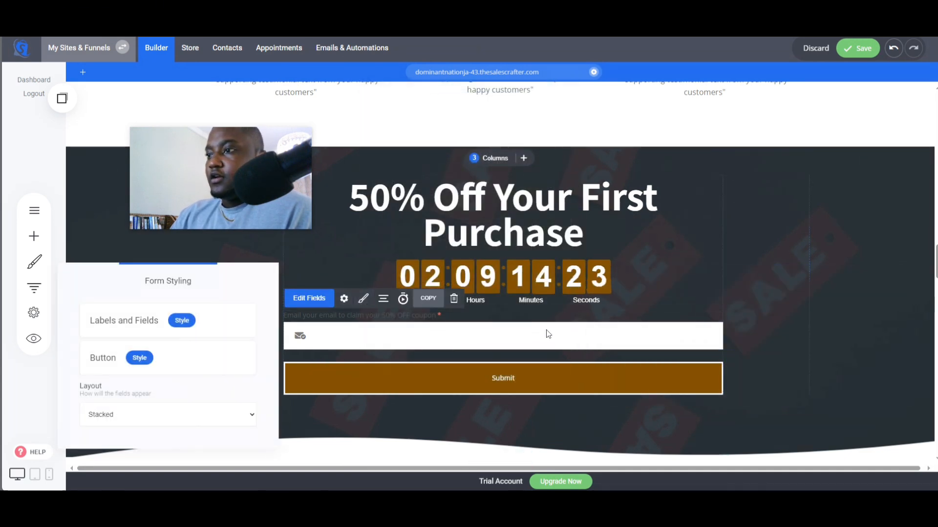
left_click(182, 321)
left_click(401, 129)
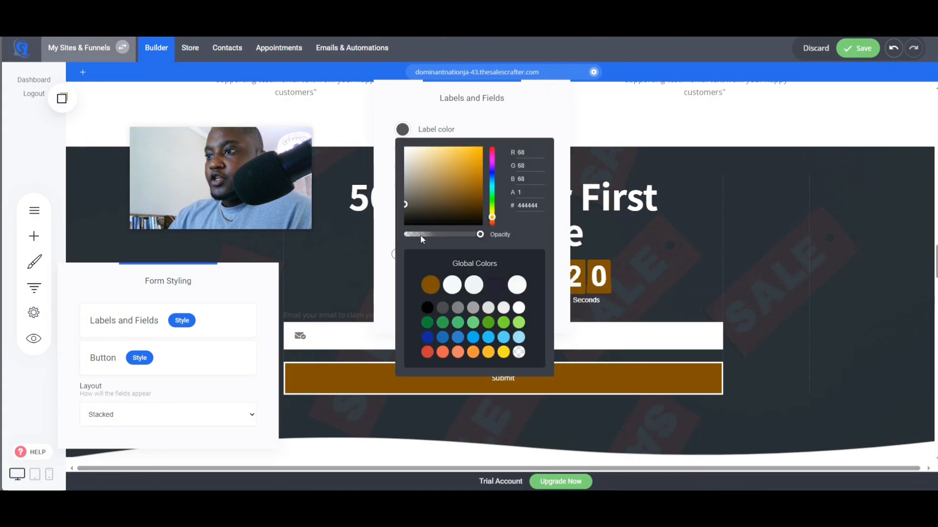
left_click(519, 308)
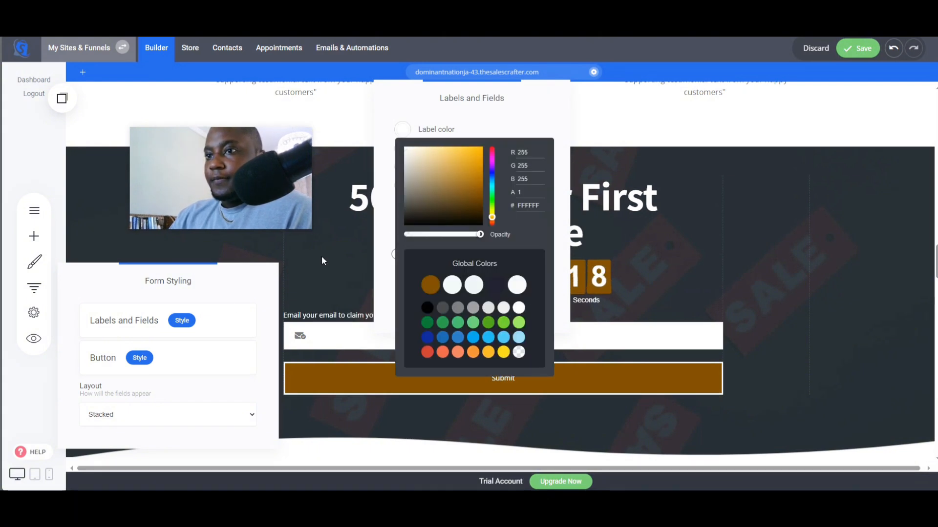
left_click(384, 169)
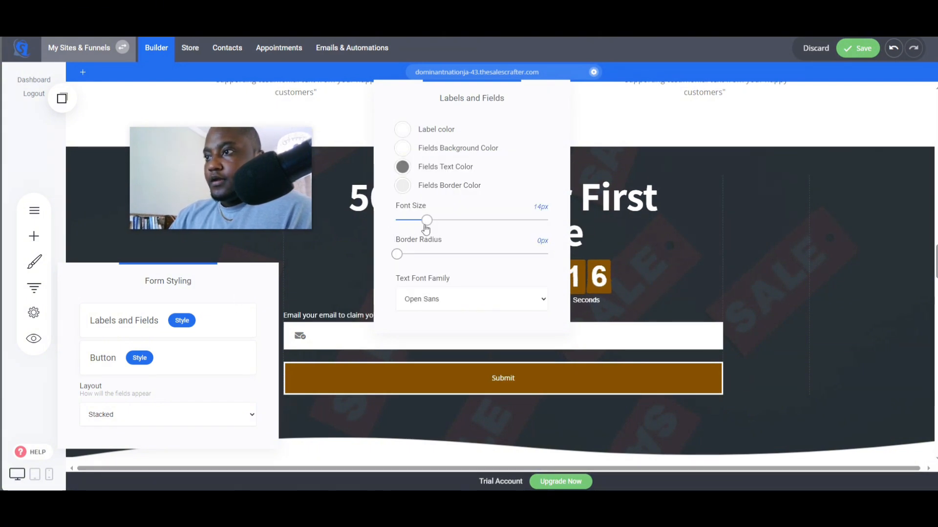
left_click(421, 299)
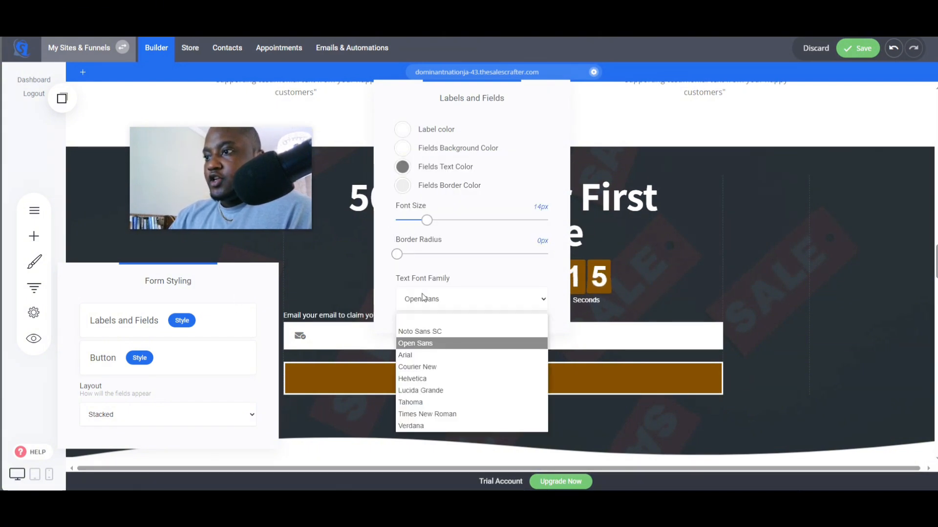
left_click(422, 359)
left_click_drag(428, 222, 442, 222)
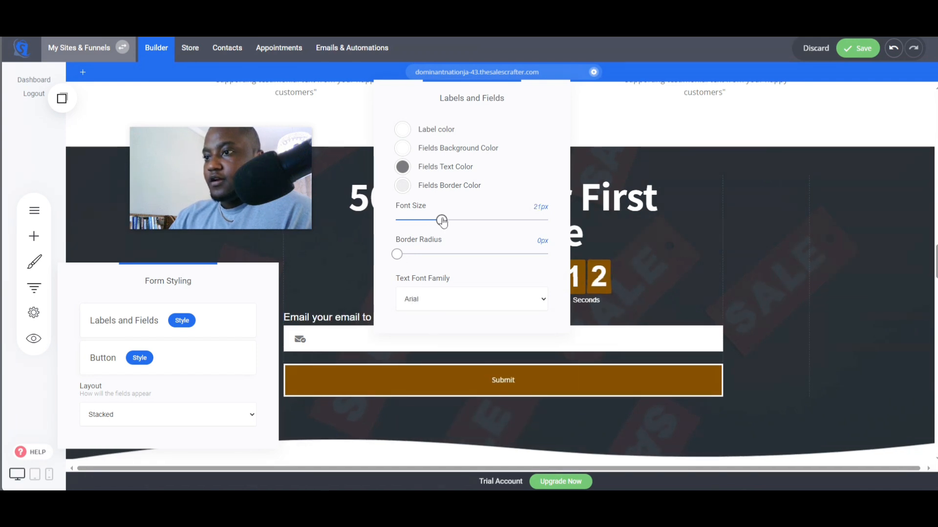
left_click(656, 299)
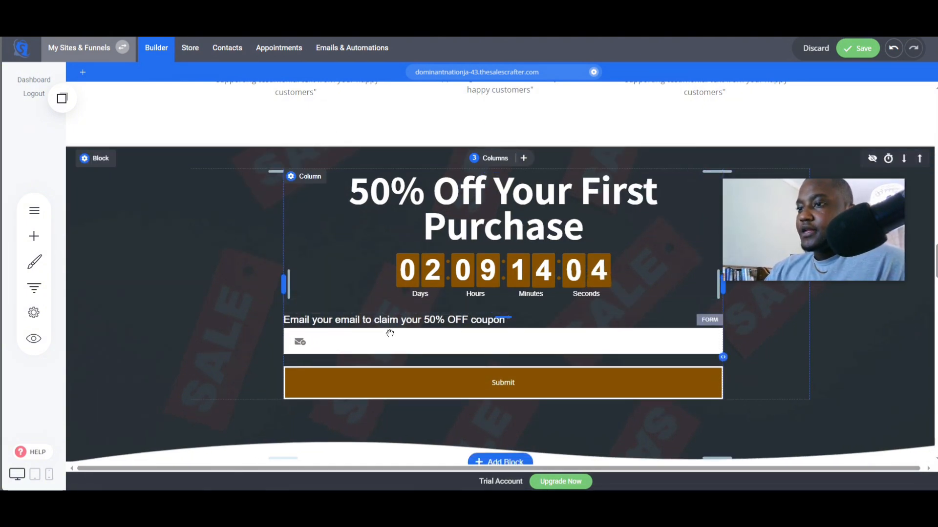
- Save the page
left_click(857, 48)
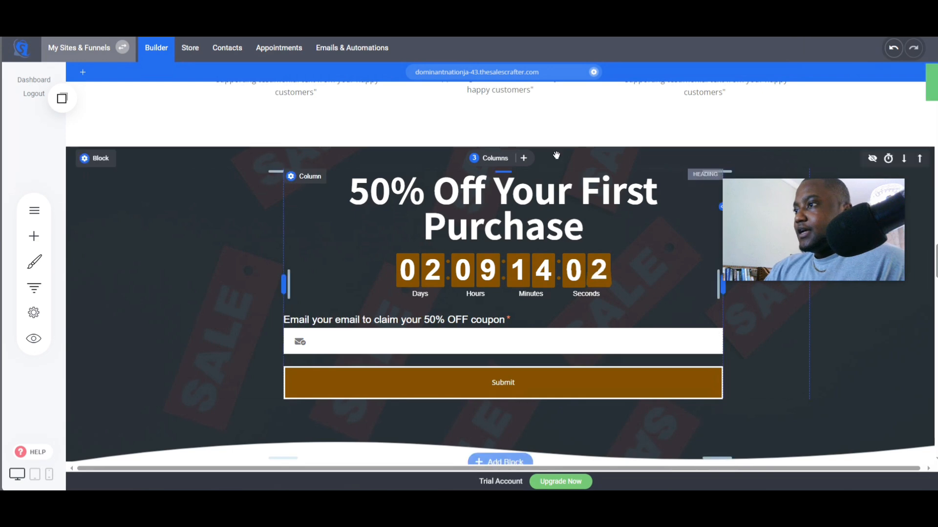
left_click_drag(565, 135, 569, 122)
scroll(569, 249, "up", 4)
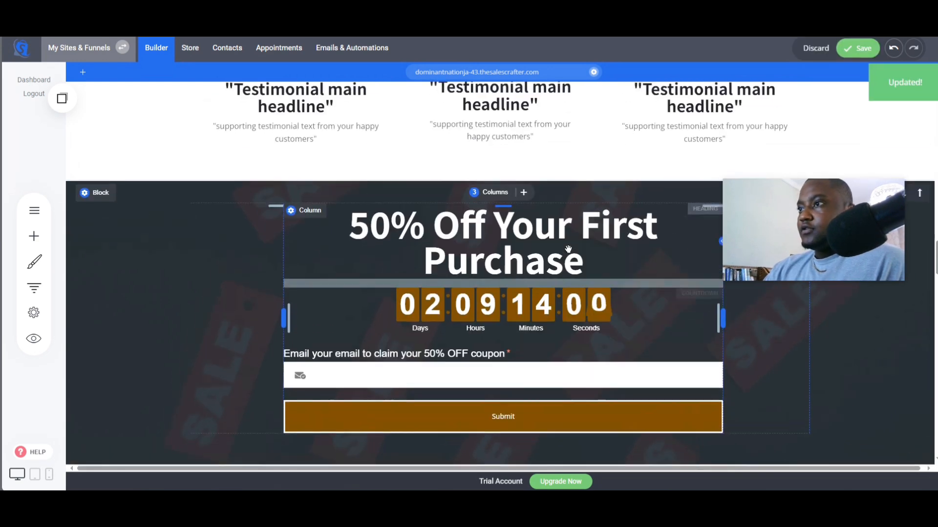
left_click(857, 48)
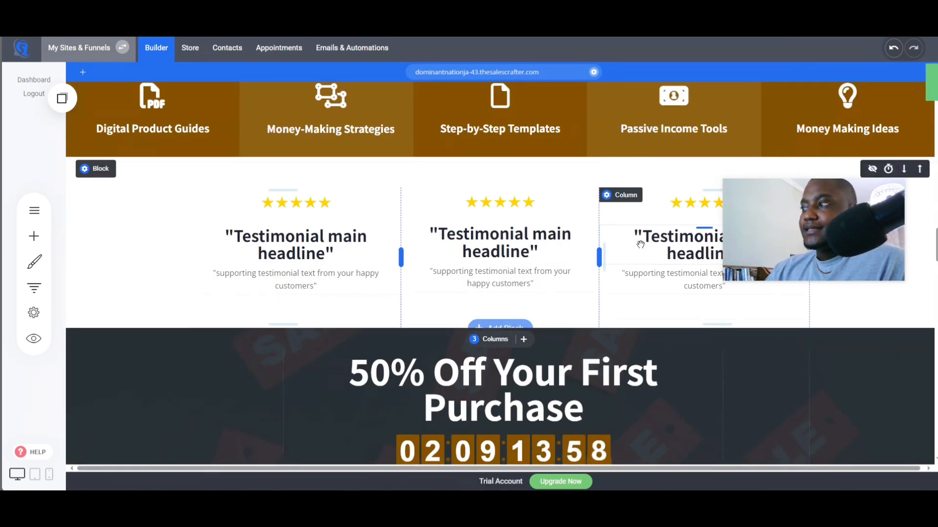
- Switch to ChatGPT and read its Lead Generation recommendations for the opt-in form
scroll(644, 265, "down", 3)
scroll(644, 266, "down", 2)
left_click(405, 15)
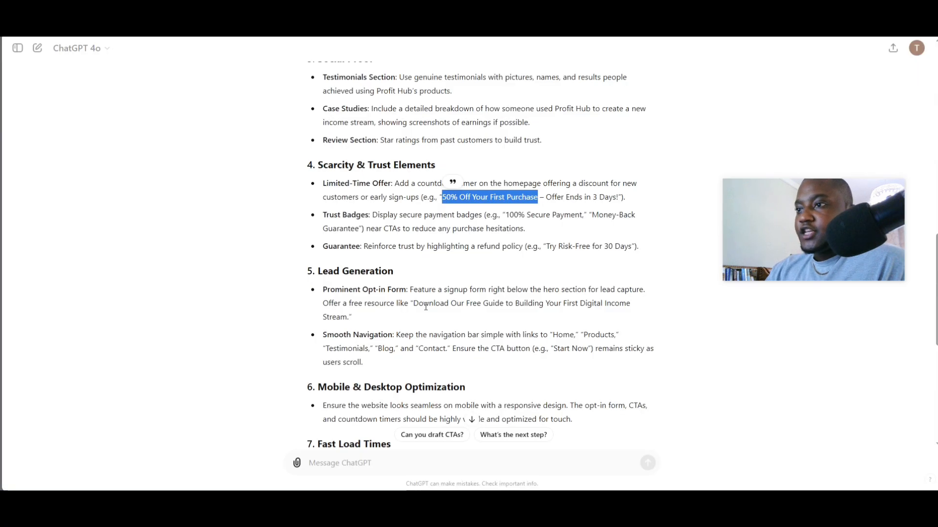
left_click_drag(318, 271, 383, 296)
left_click(431, 304)
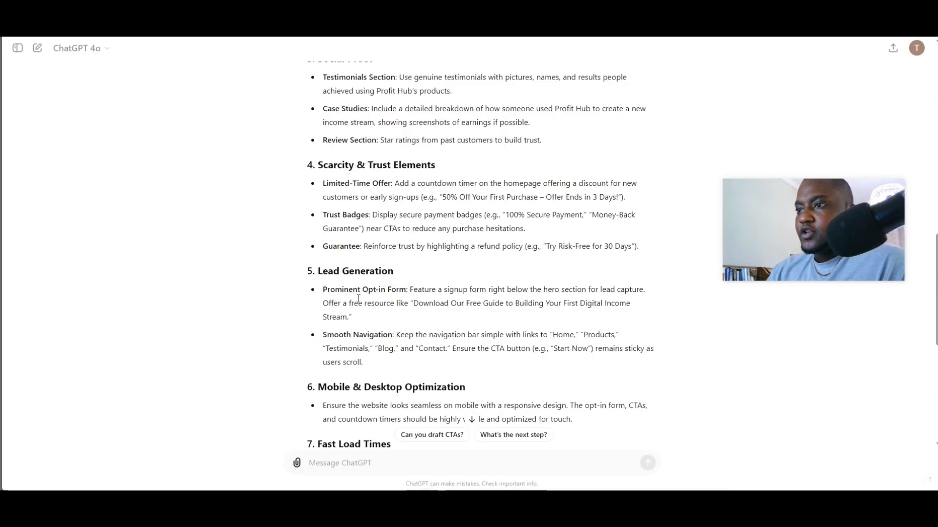
left_click_drag(328, 166, 394, 185)
left_click_drag(341, 271, 393, 271)
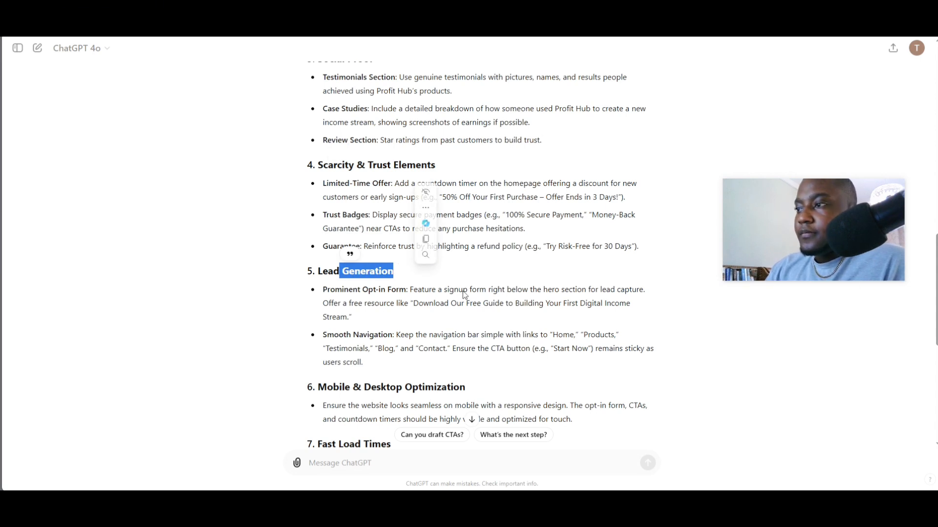
left_click(413, 298)
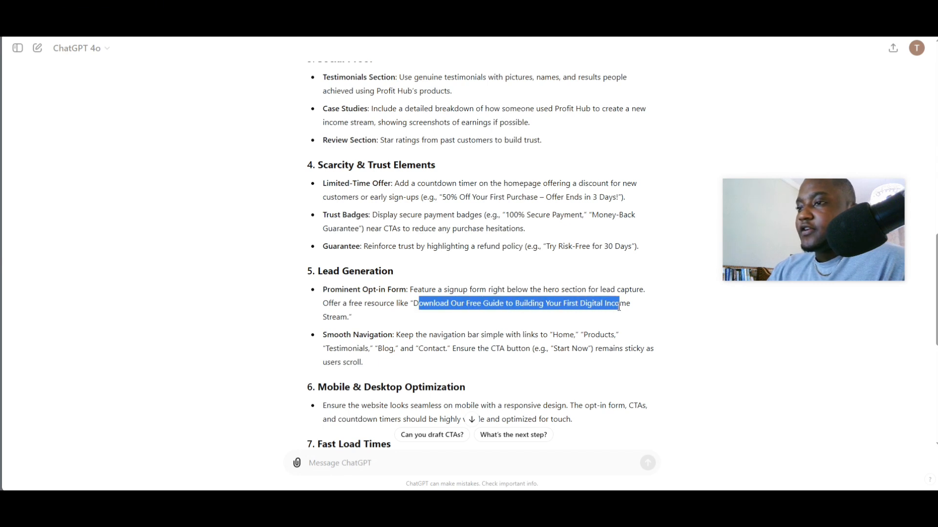
- Copy the suggested free-guide offer line from the Lead Generation section of the ChatGPT answer
left_click_drag(619, 307, 410, 331)
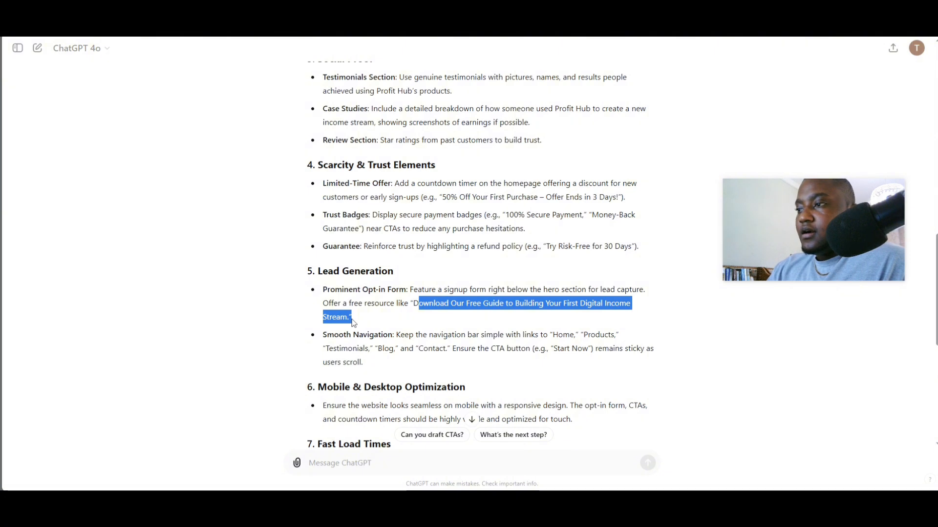
left_click_drag(350, 319, 351, 324)
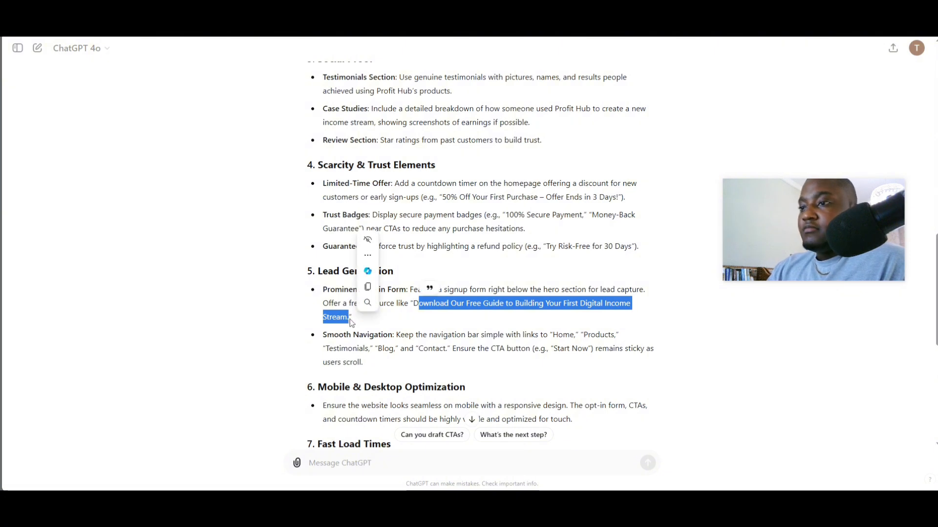
left_click(373, 289)
- Switch back to the page builder and delete the Best Sellers block below the opt-in form
key("alt+Tab")
scroll(432, 249, "down", 4)
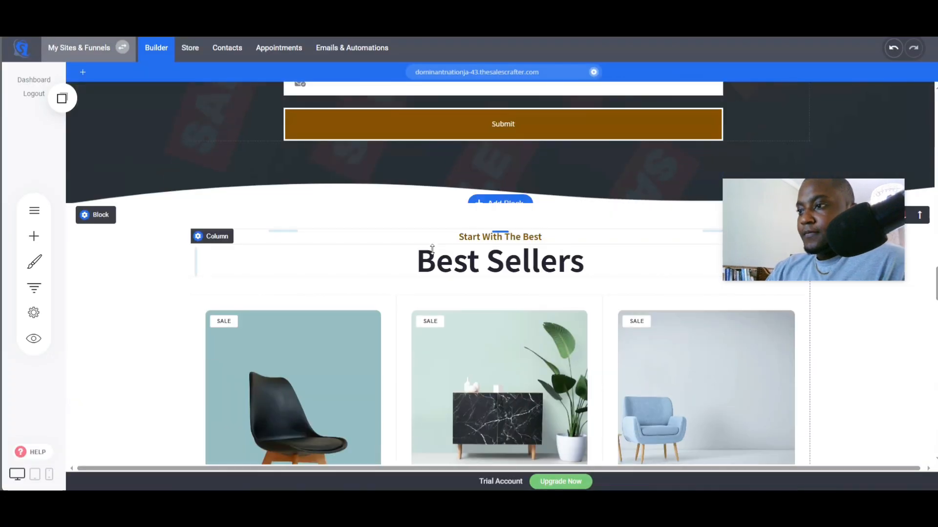
scroll(432, 252, "up", 2)
scroll(432, 252, "down", 2)
scroll(411, 367, "down", 8)
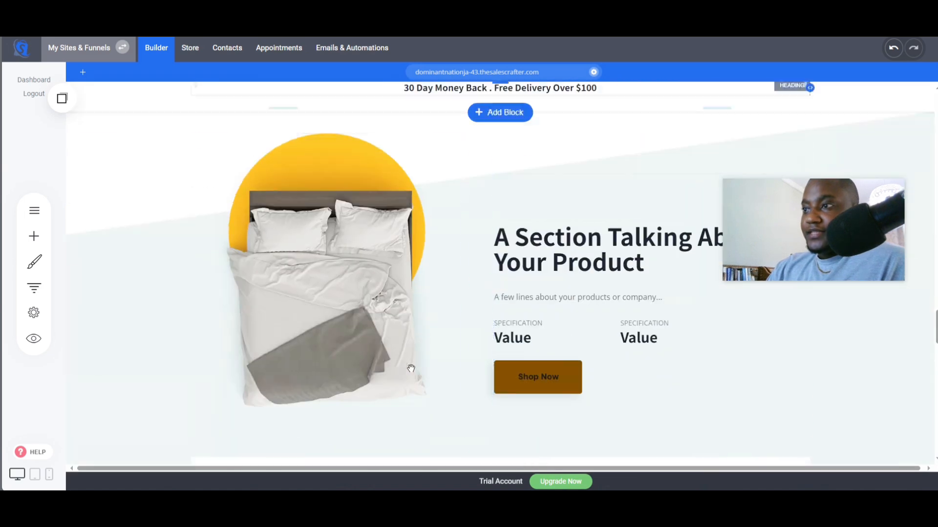
scroll(411, 367, "down", 6)
scroll(411, 367, "up", 8)
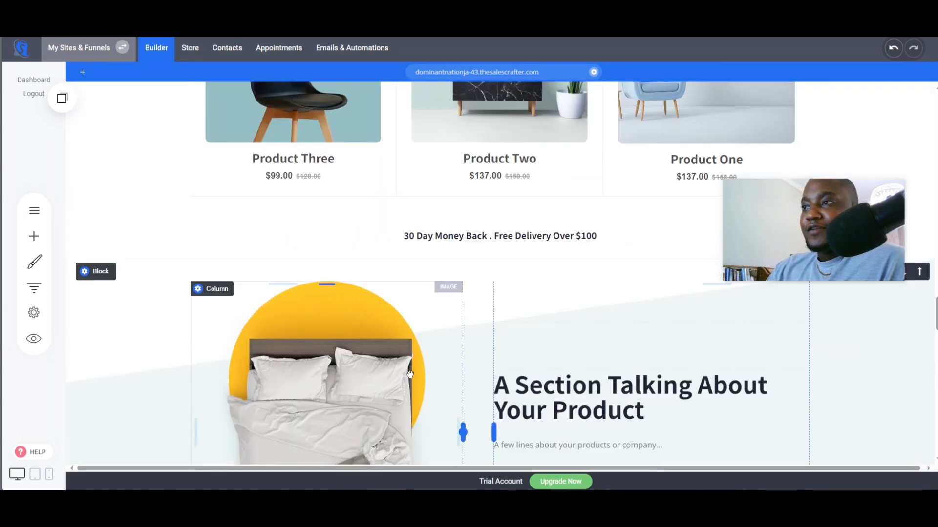
scroll(409, 374, "up", 6)
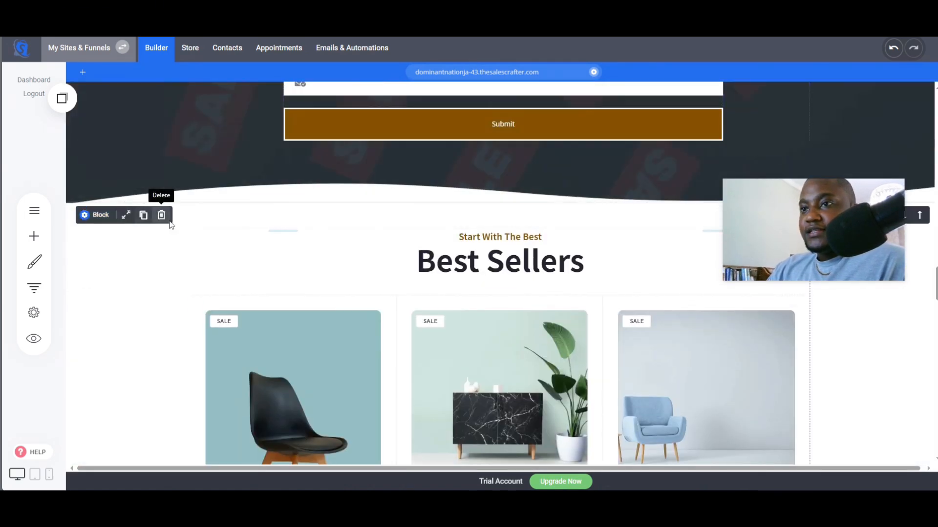
left_click(162, 216)
left_click(528, 248)
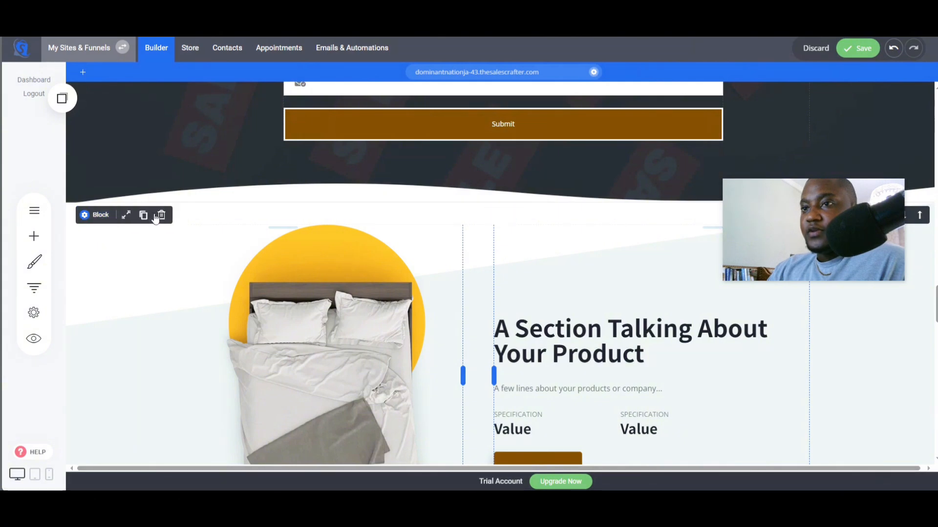
- Delete the product feature, category and customer testimonial blocks beneath the opt-in form
left_click(161, 215)
left_click(500, 246)
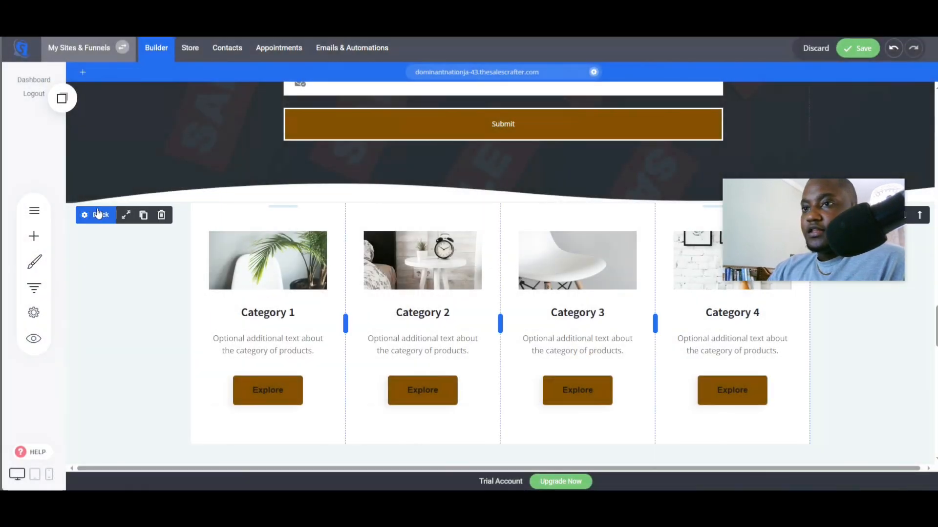
left_click(162, 215)
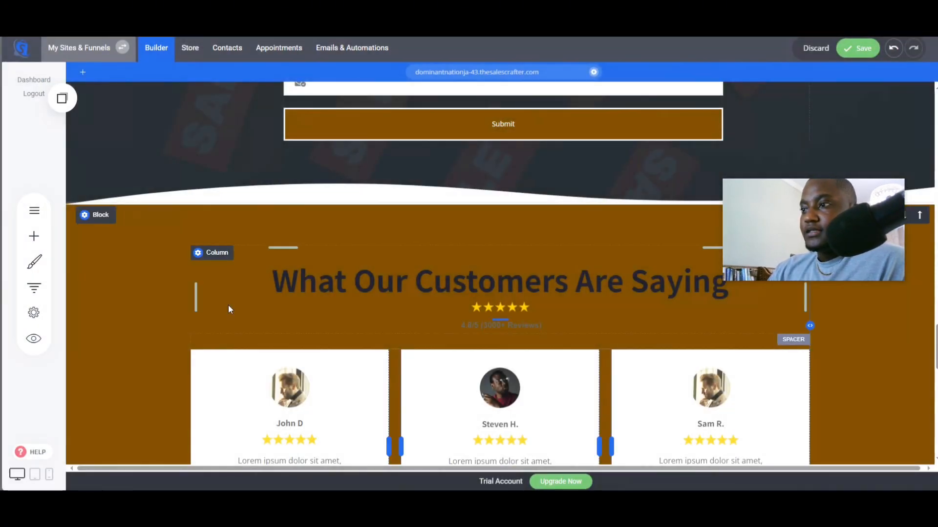
scroll(227, 304, "down", 2)
scroll(176, 302, "up", 5)
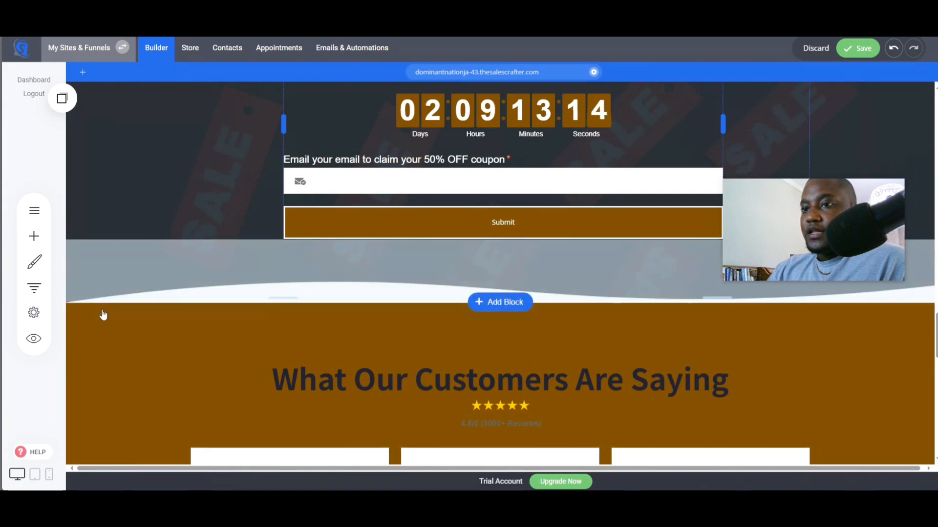
left_click(160, 317)
left_click(486, 257)
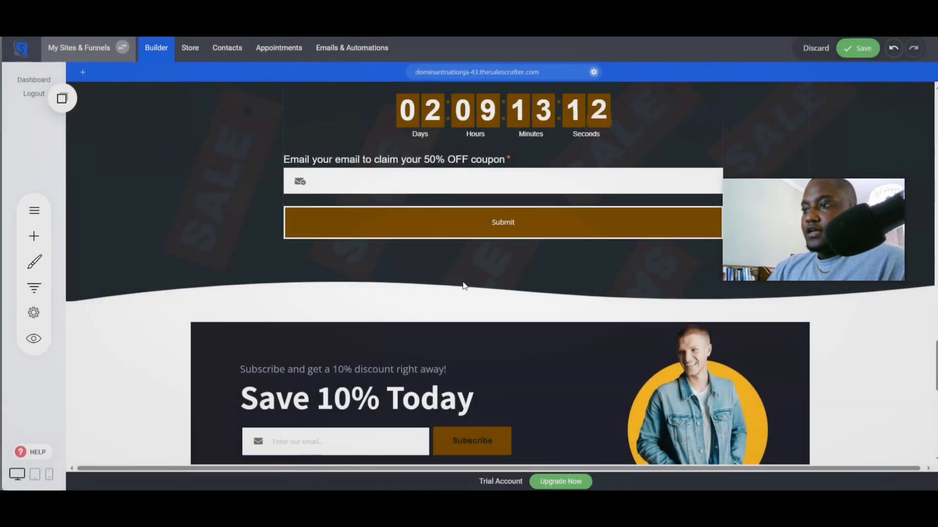
- Scroll through the page sections around the opt-in form
scroll(360, 356, "down", 5)
scroll(355, 360, "up", 3)
scroll(355, 360, "up", 3)
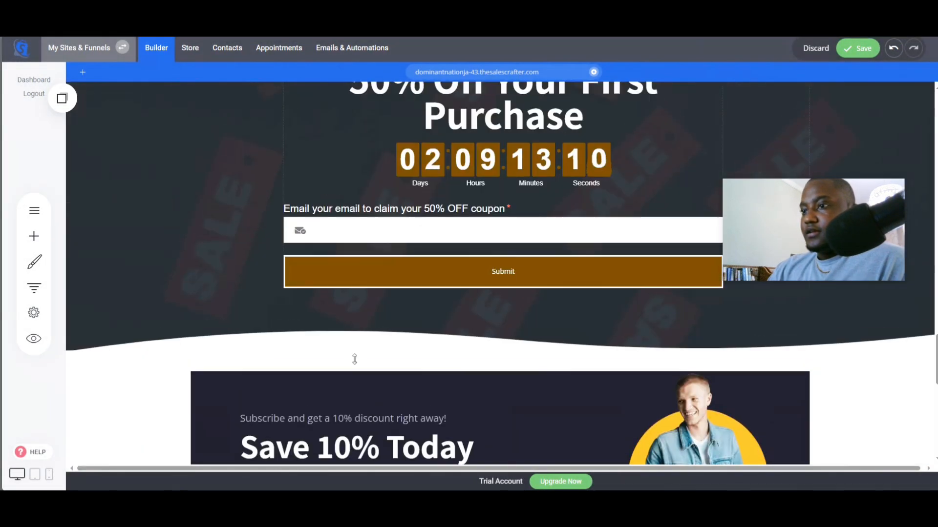
scroll(354, 359, "down", 3)
scroll(355, 359, "up", 4)
scroll(356, 364, "down", 2)
scroll(357, 364, "down", 3)
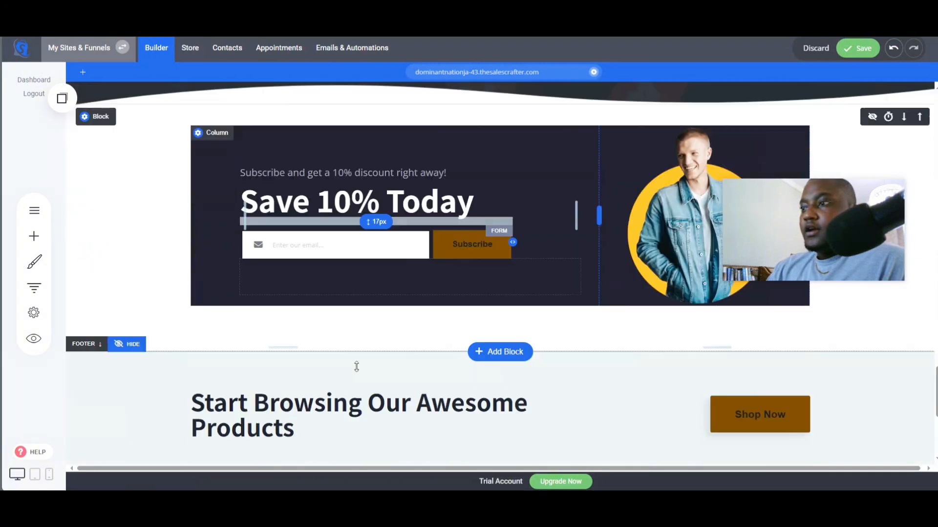
scroll(357, 363, "up", 7)
scroll(357, 366, "up", 2)
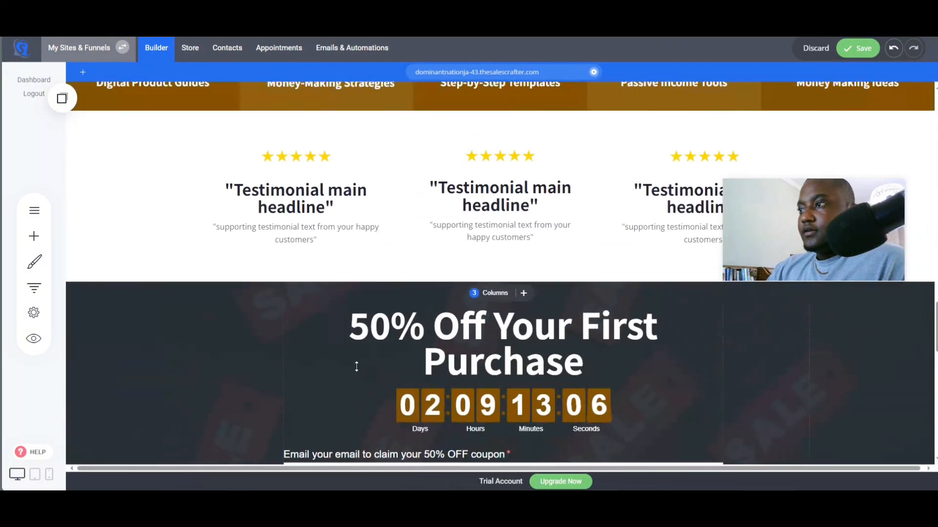
scroll(407, 395, "down", 4)
scroll(407, 394, "down", 5)
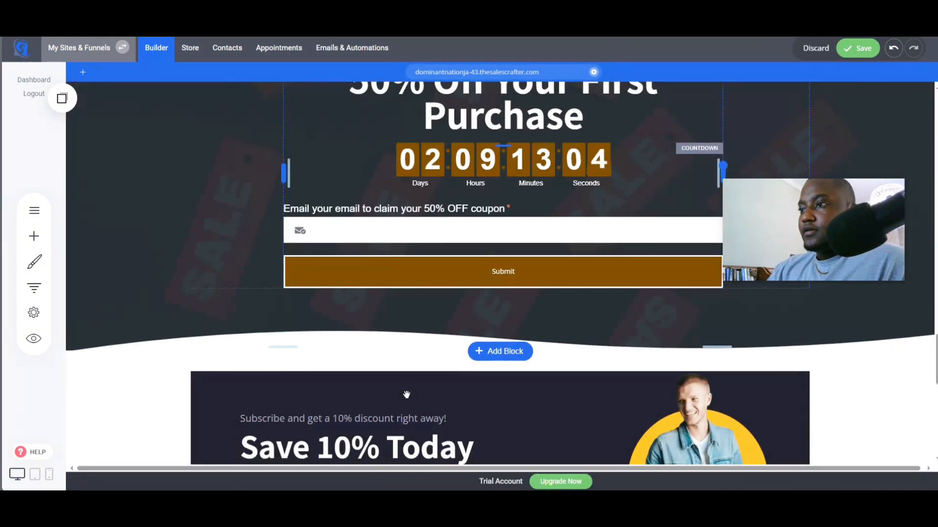
scroll(381, 397, "up", 5)
scroll(427, 360, "down", 2)
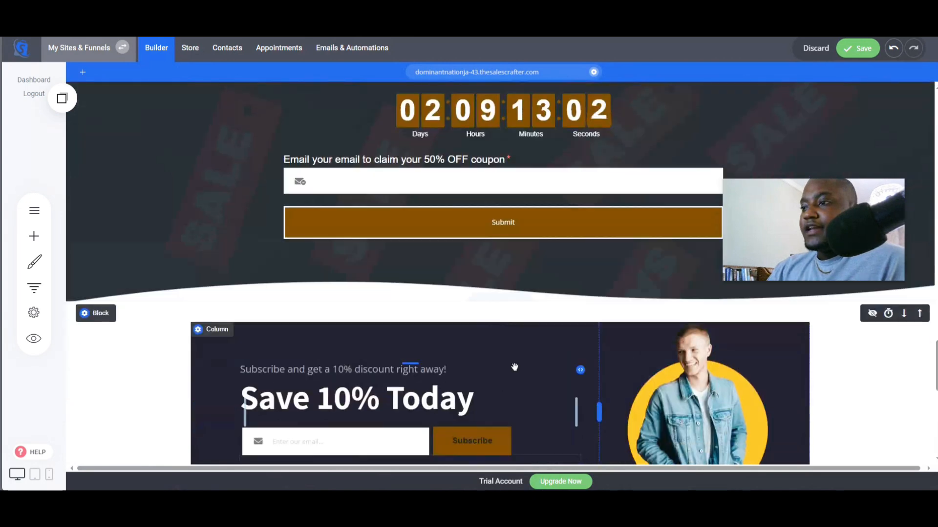
- Add a Call To Action block with a headline and book mockup below the opt-in form
left_click(500, 302)
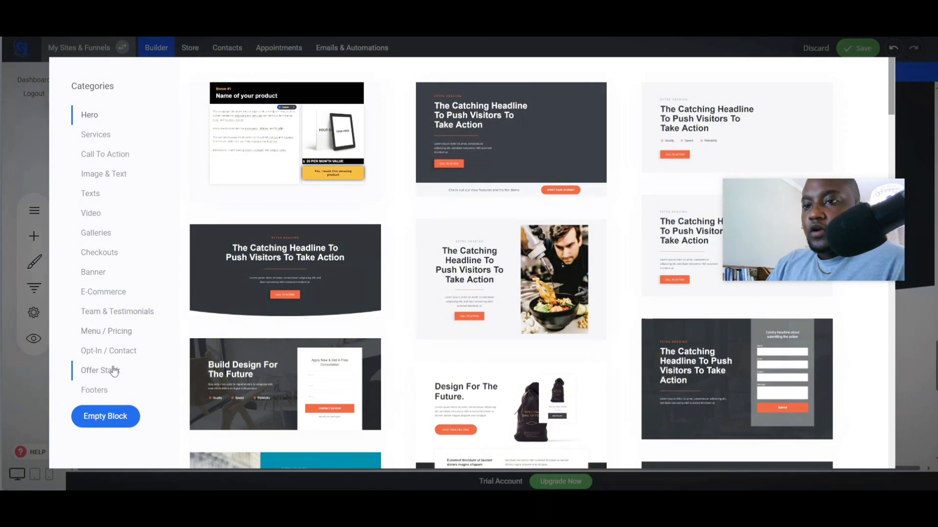
left_click(100, 153)
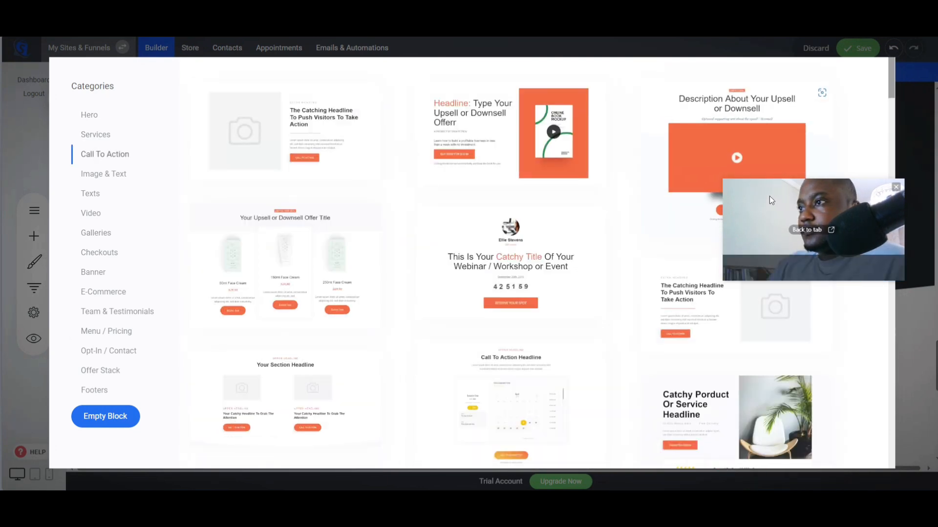
left_click(499, 131)
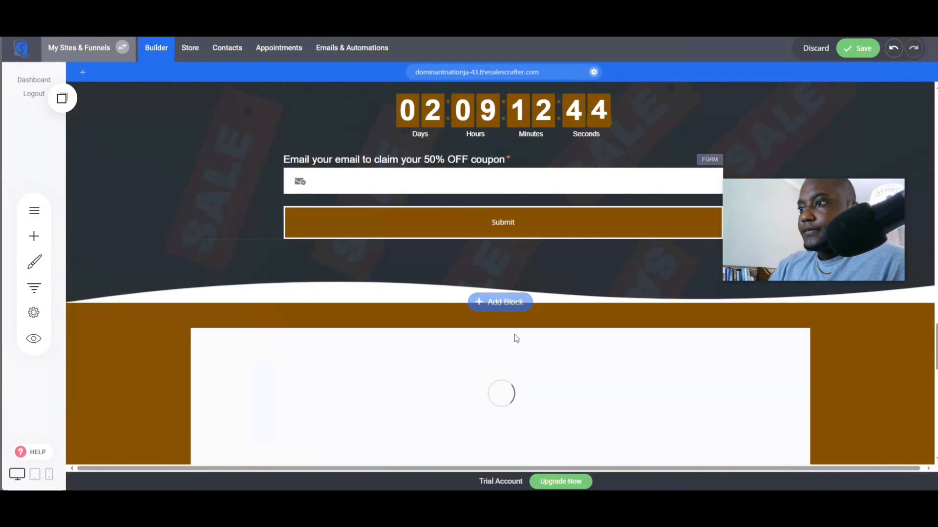
scroll(508, 349, "down", 3)
scroll(492, 347, "up", 3)
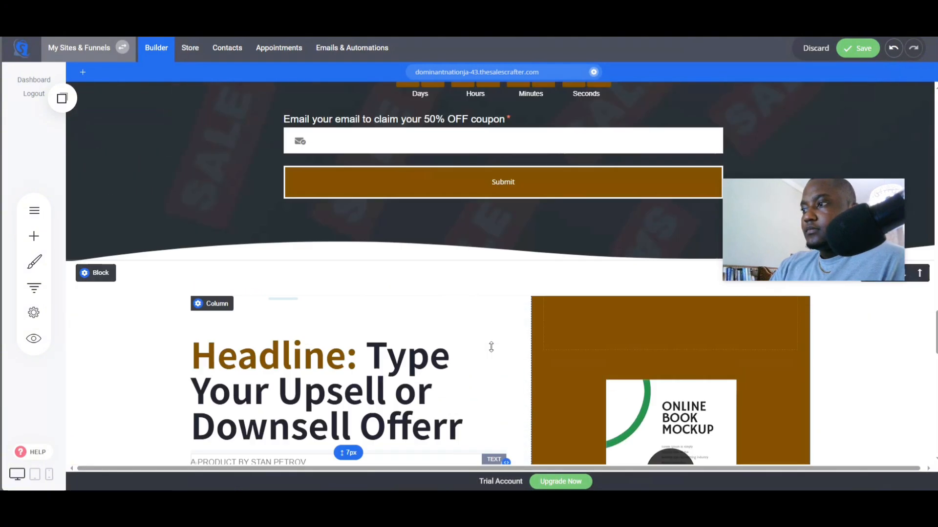
scroll(491, 347, "down", 3)
scroll(492, 348, "up", 1)
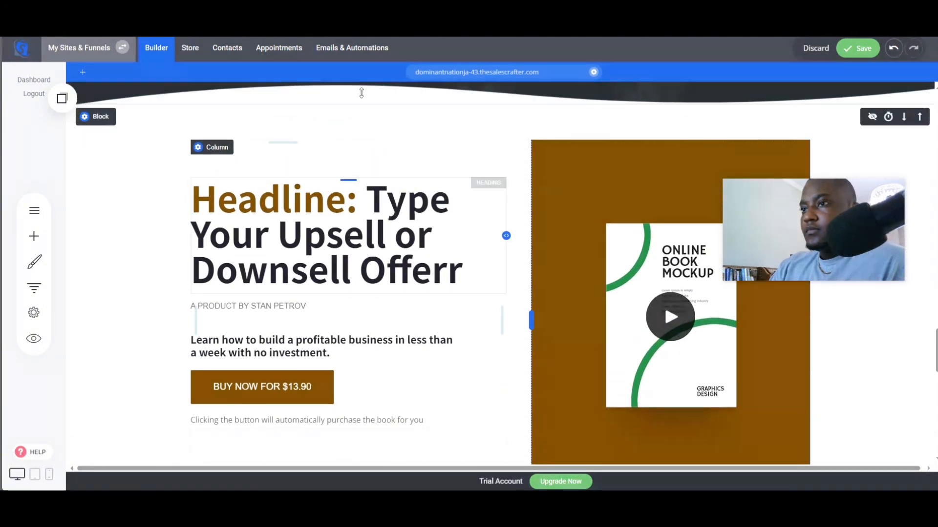
- Replace the new block's headline with "Download Our Free Guide to Building Your First Digital Income Stream."
triple_click(315, 205)
type("Download Our Free Guide to Building Your First Digital Income Stream.")
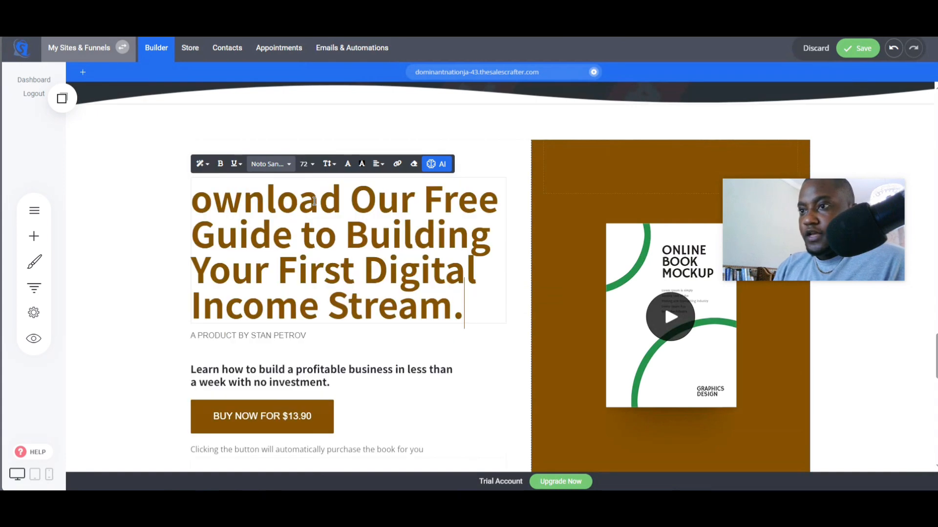
type("D")
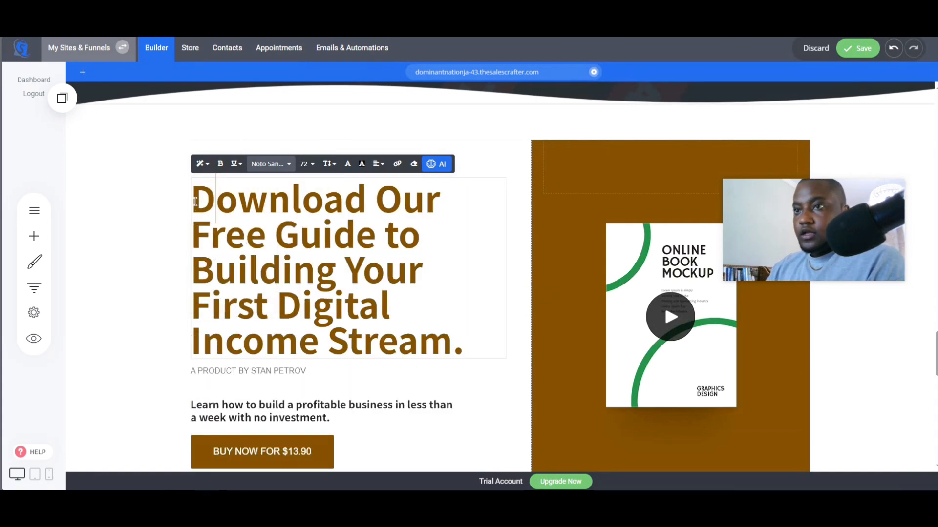
left_click(120, 234)
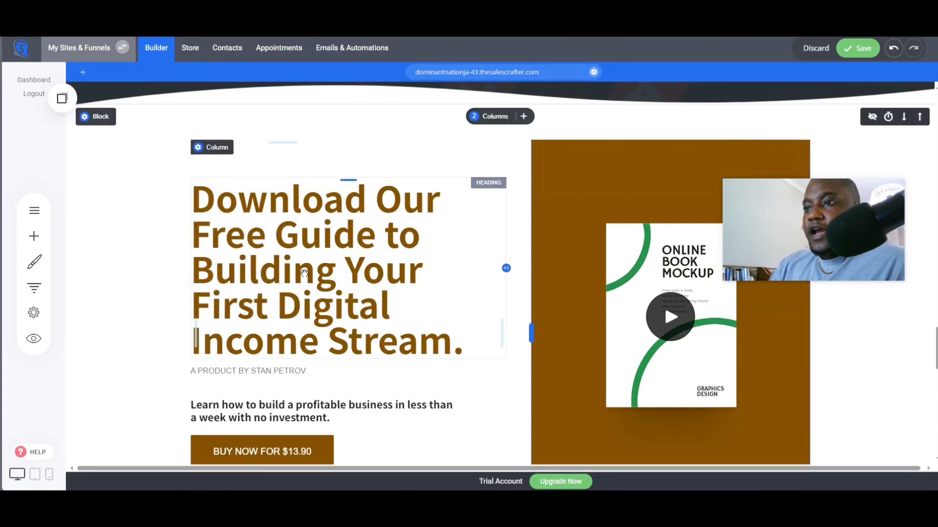
- Change the block's buy button text to "Donwload now"
scroll(320, 314, "down", 1)
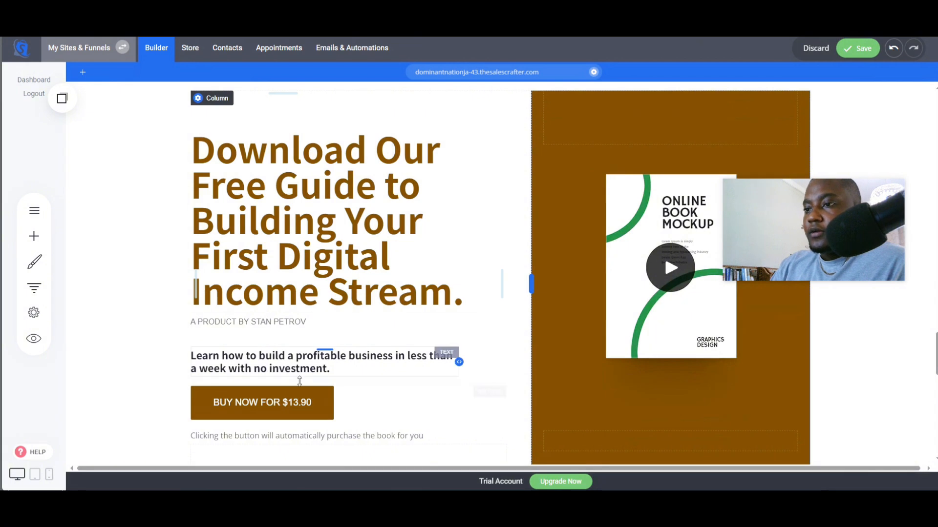
left_click(277, 404)
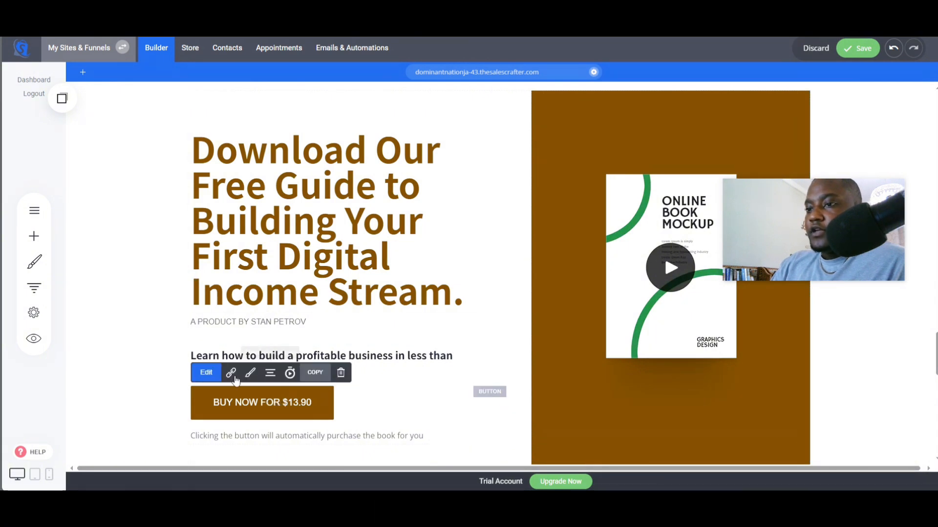
left_click(205, 374)
triple_click(617, 338)
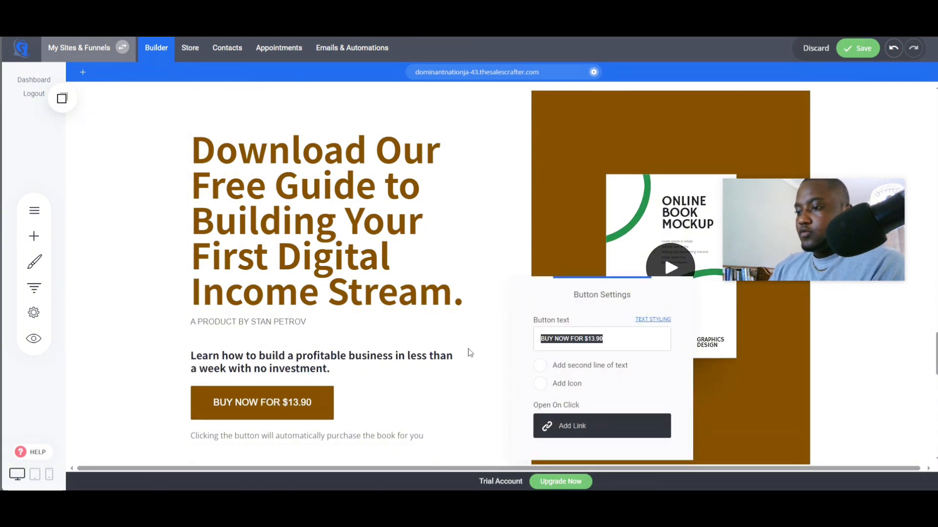
type("Donwload now")
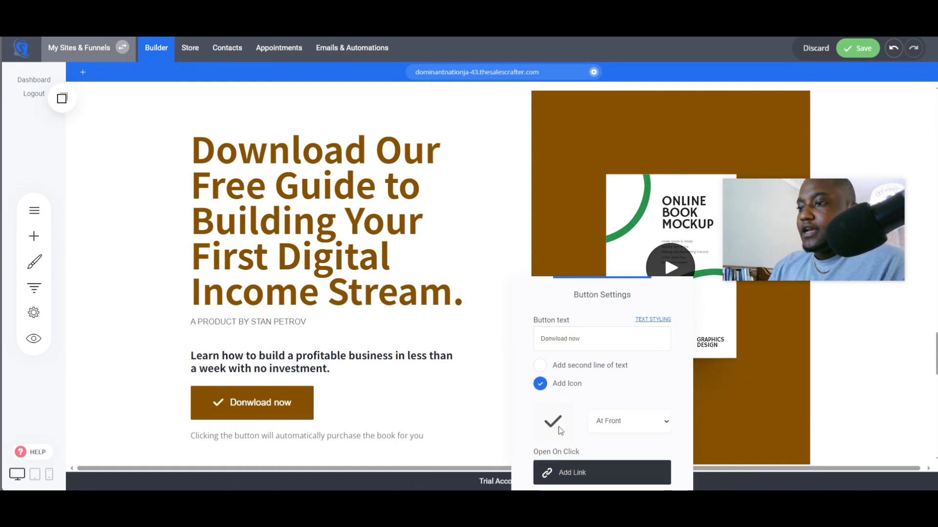
- Give the button a PDF icon placed at the front, found by searching the icon picker for pdf
left_click(553, 421)
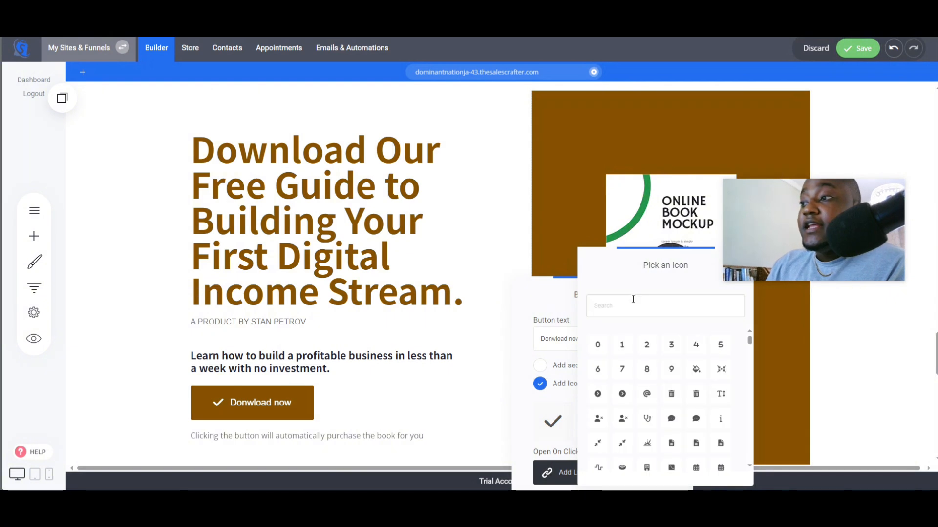
type("pdf")
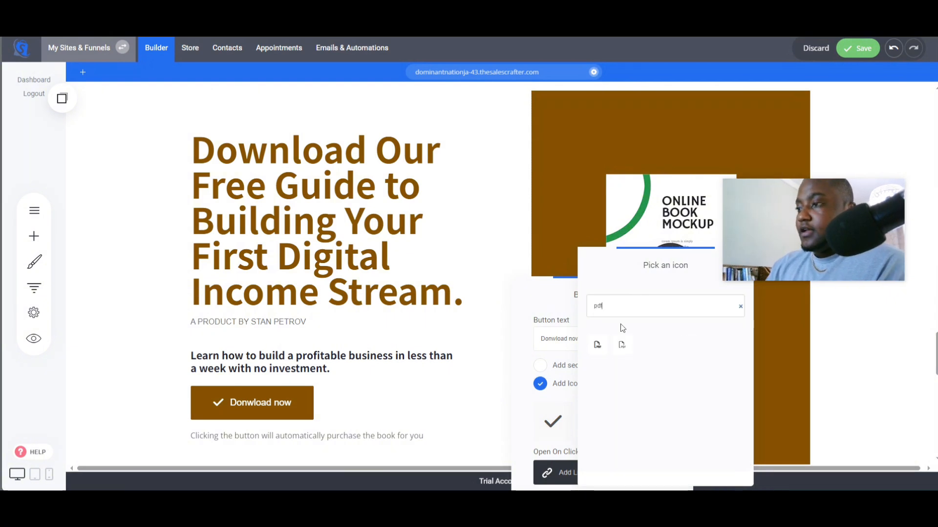
left_click(621, 344)
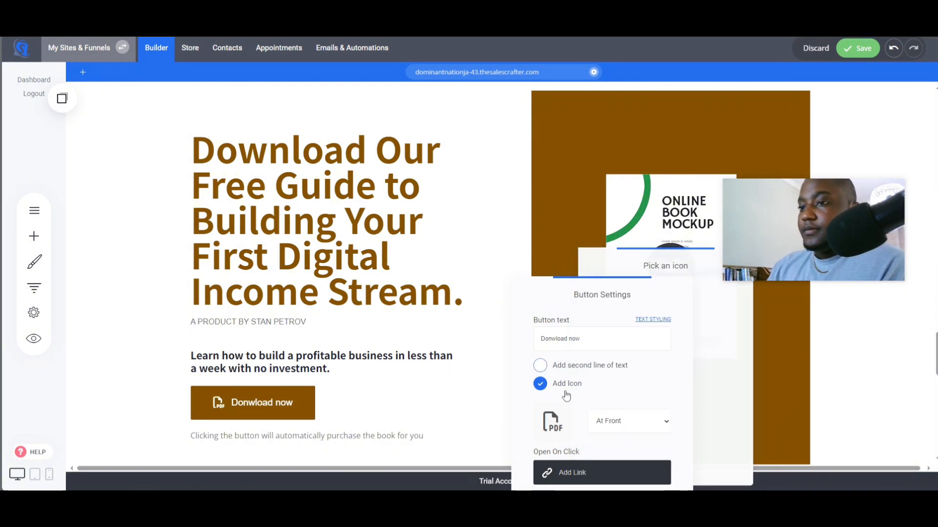
left_click(434, 386)
- Delete the product author line beneath the headline
scroll(440, 386, "down", 2)
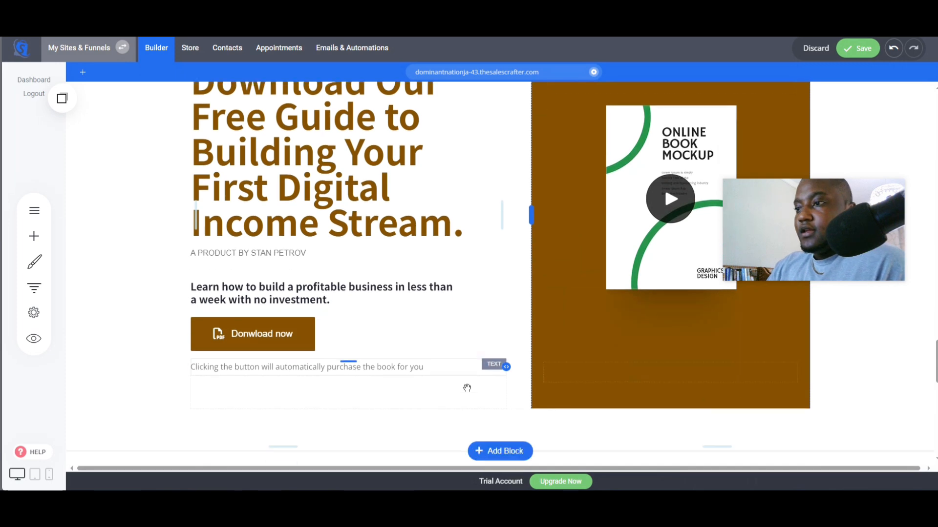
scroll(466, 388, "down", 2)
scroll(410, 361, "up", 3)
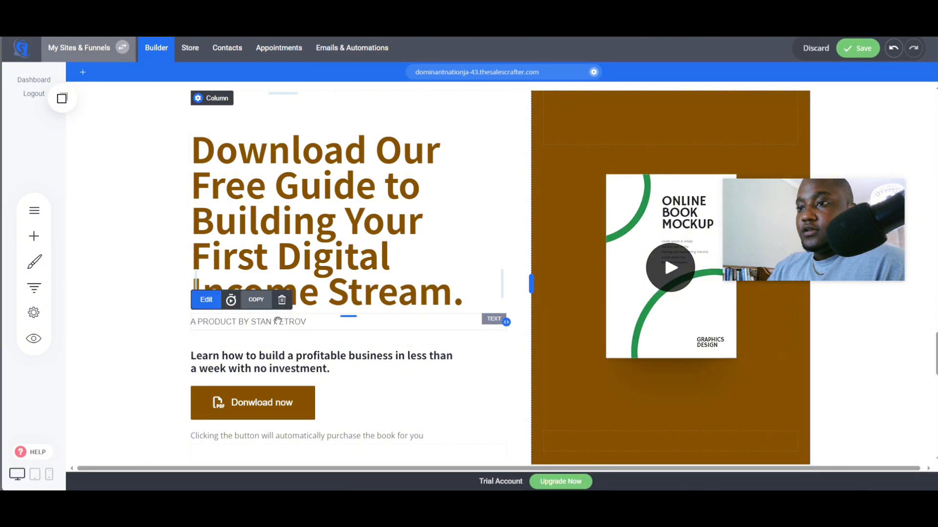
left_click(281, 299)
left_click(503, 249)
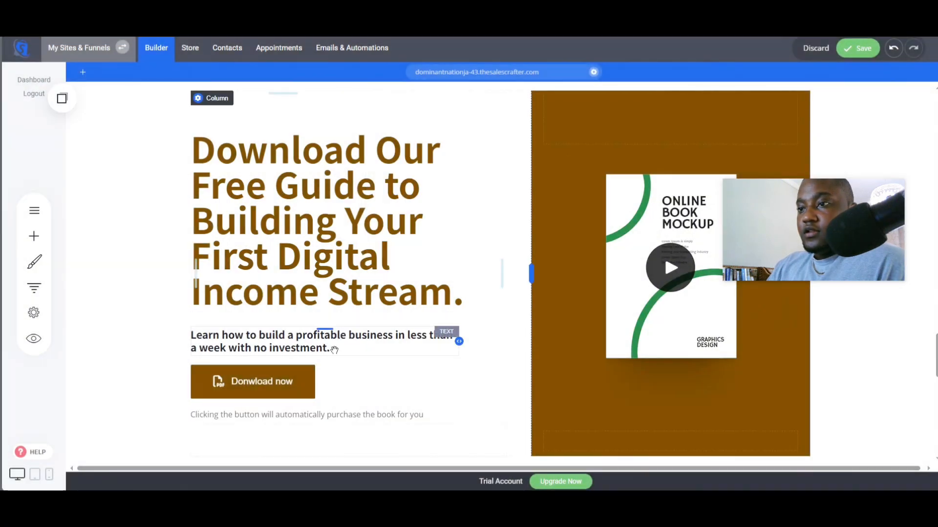
scroll(337, 341, "down", 2)
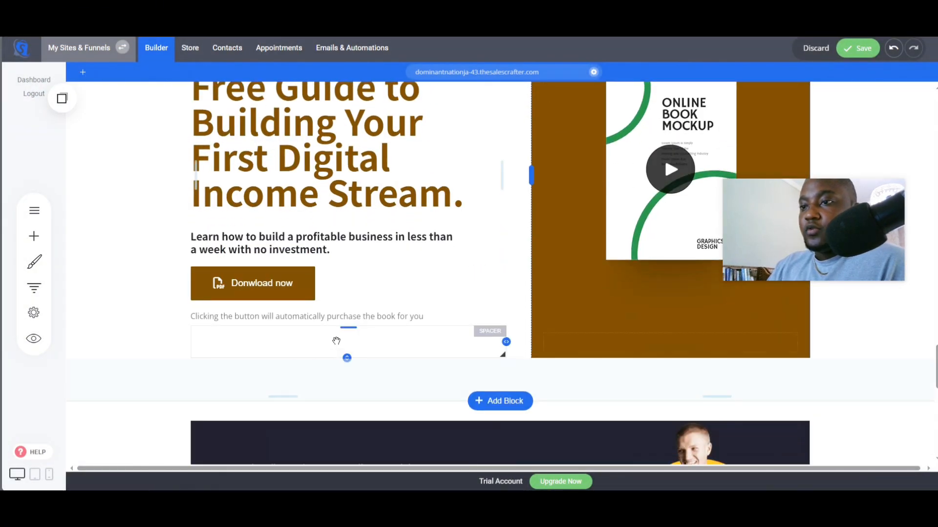
- Delete the small note text beneath the Download now button in the guide block
left_click(328, 317)
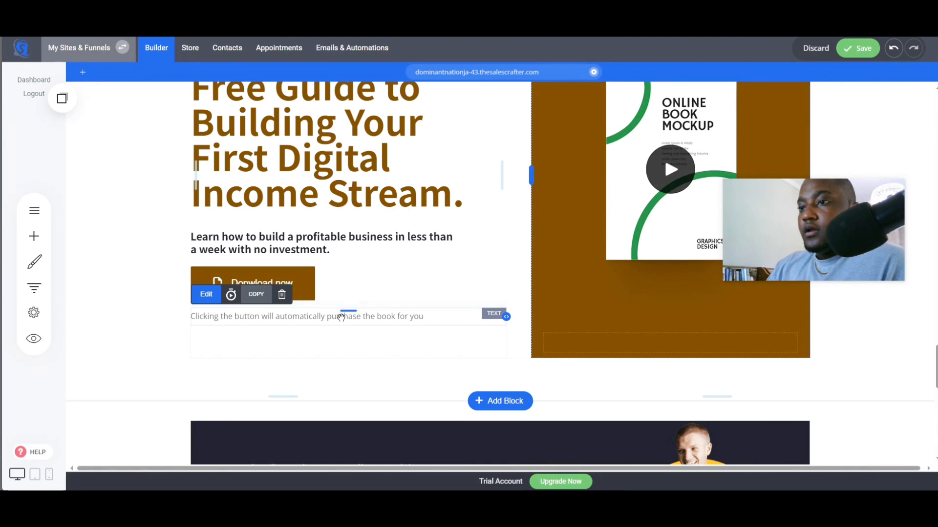
left_click(282, 294)
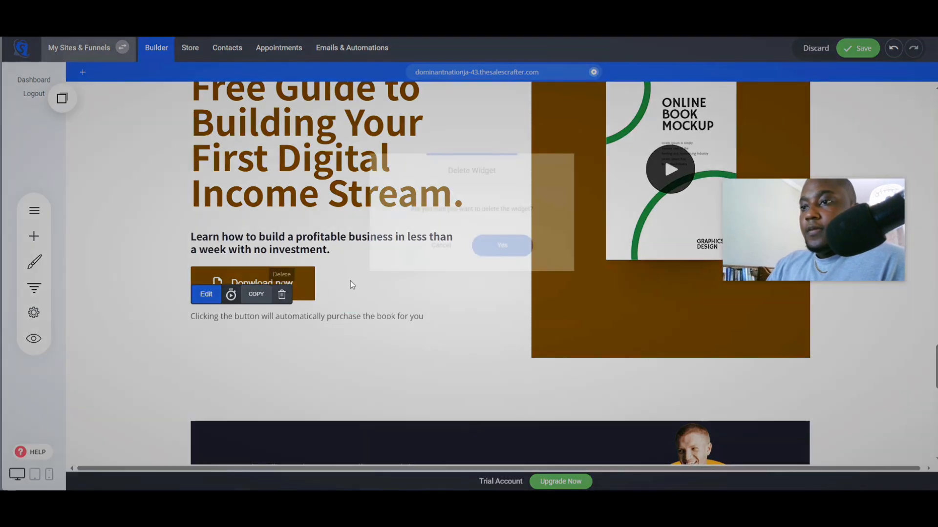
left_click(505, 249)
- Open the 50% off coupon form's settings, keep showing a thank-you message on submit, and start editing that message
scroll(500, 380, "up", 10)
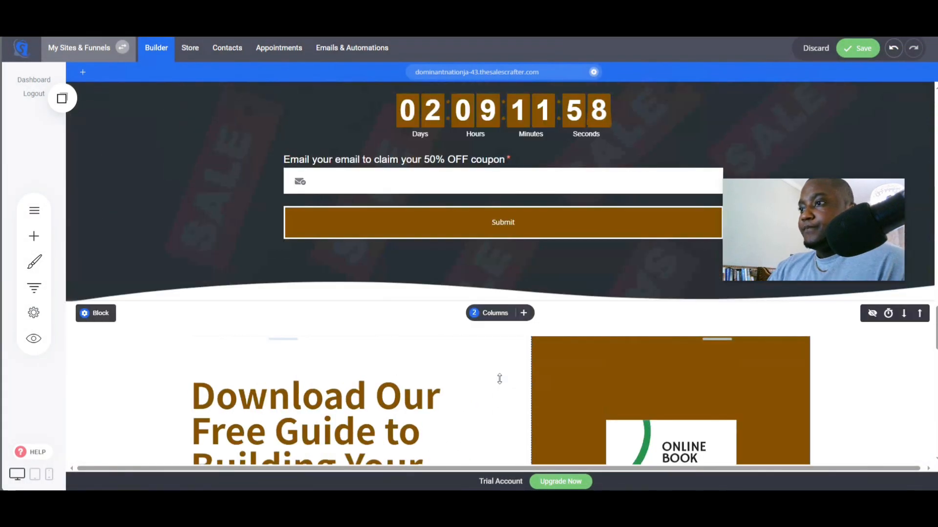
scroll(375, 251, "down", 4)
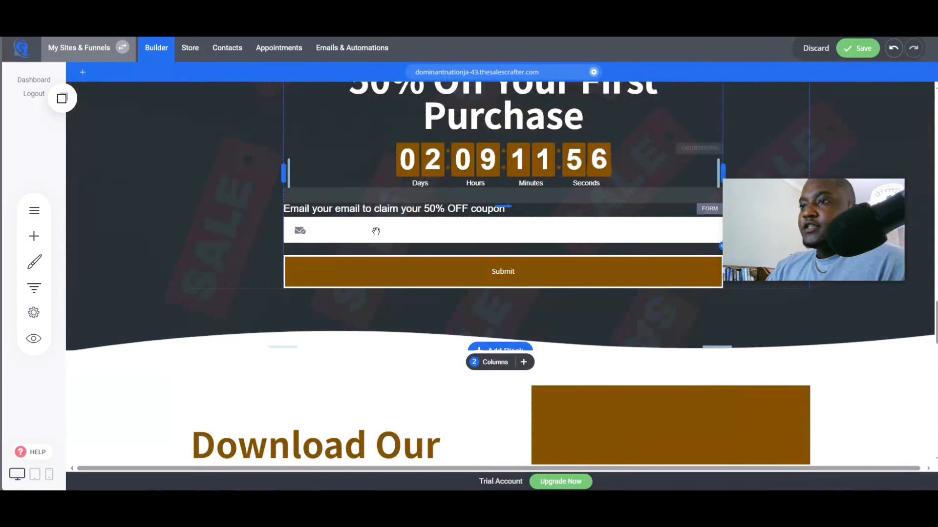
scroll(375, 251, "up", 2)
left_click(376, 341)
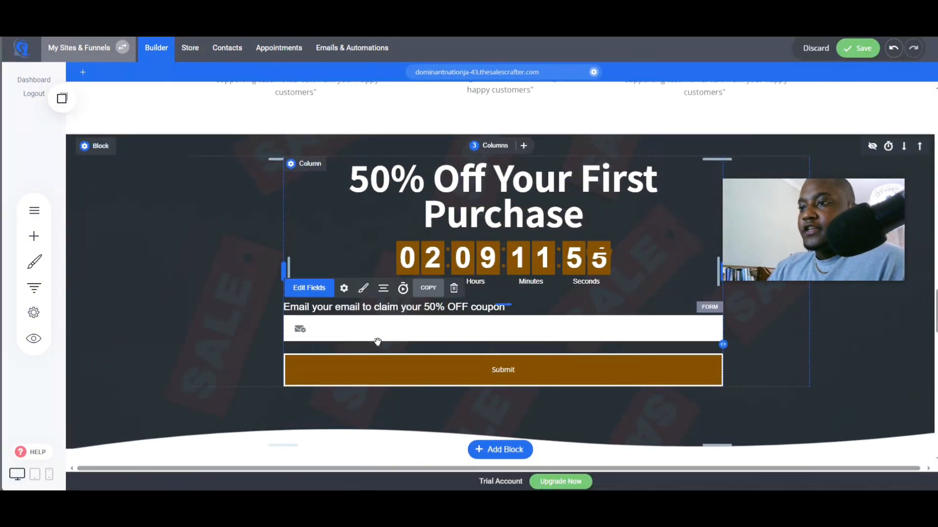
left_click(344, 289)
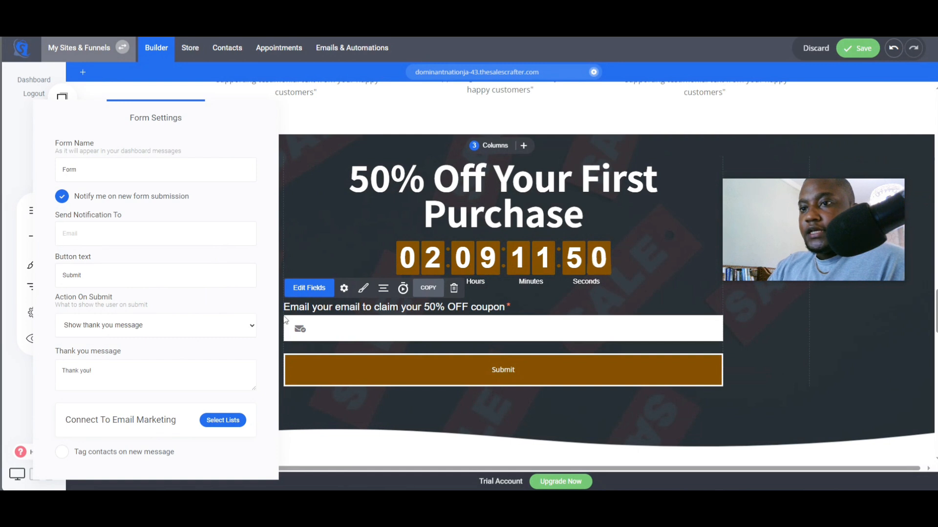
left_click(113, 328)
left_click(93, 347)
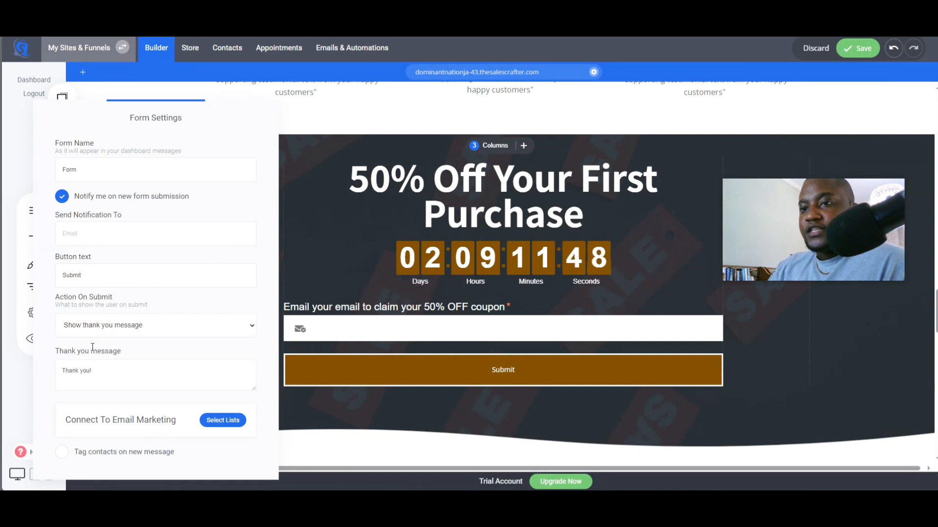
left_click(138, 371)
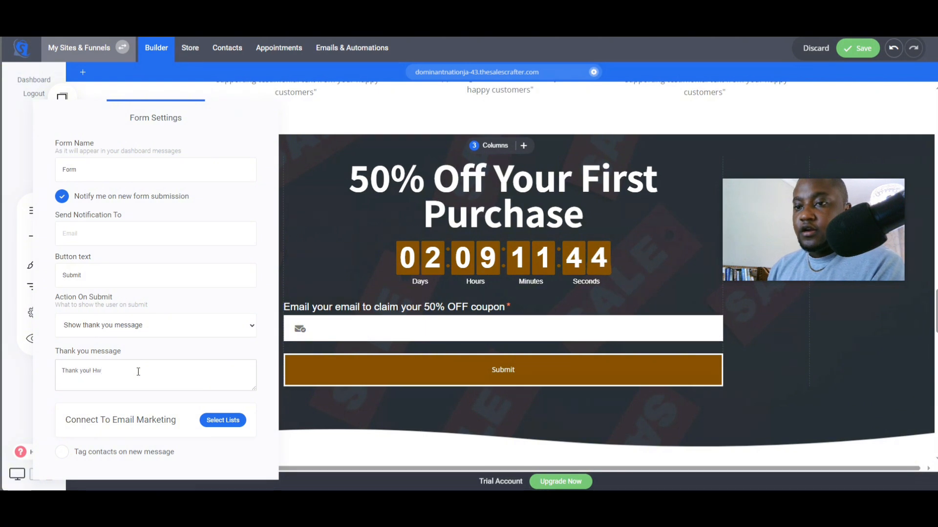
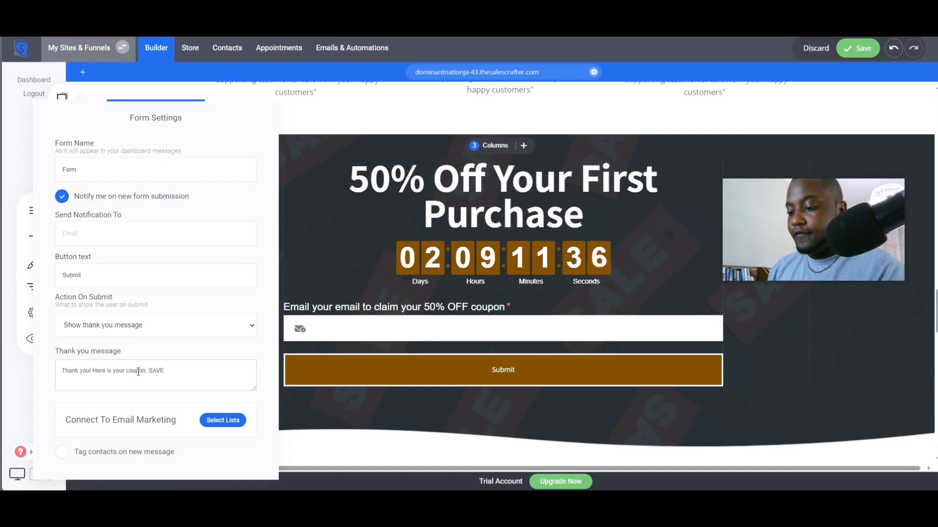
- Finish the thank-you message as "Thank you! Here is your coupon: SAVE50" and save the page
type("0")
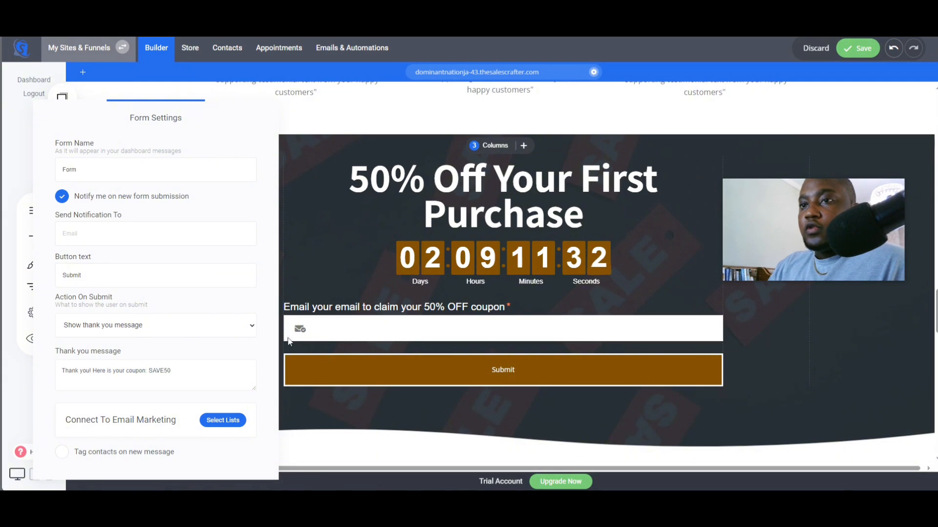
left_click(356, 278)
left_click(869, 54)
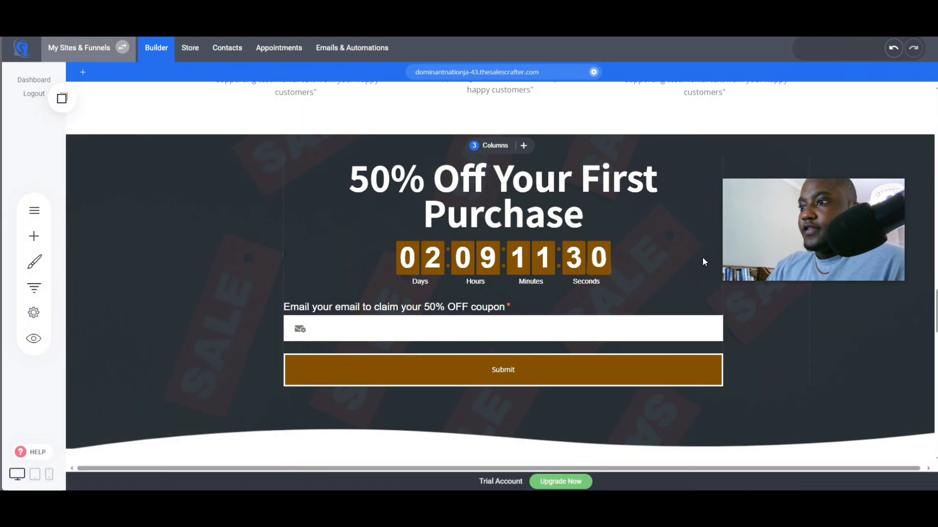
- Set the footer block's background color to black
scroll(672, 282, "down", 10)
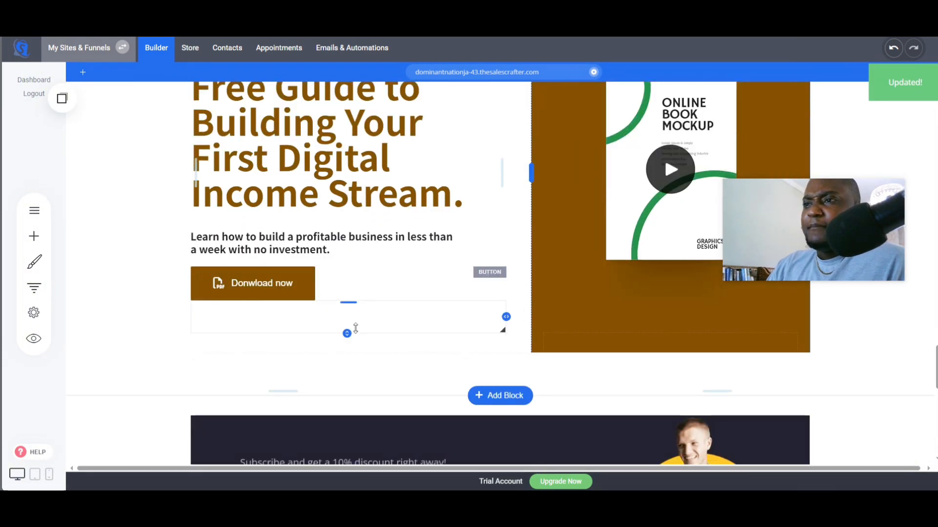
scroll(355, 328, "up", 4)
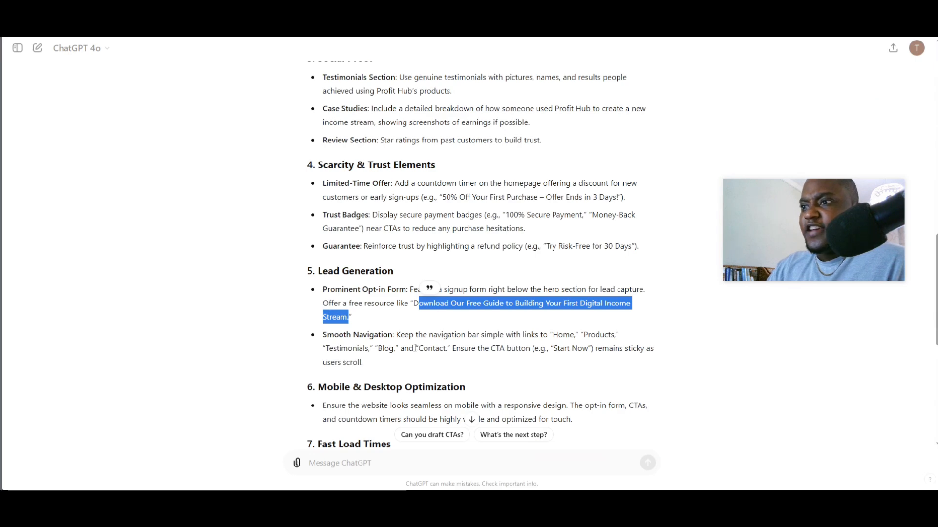
scroll(414, 347, "down", 3)
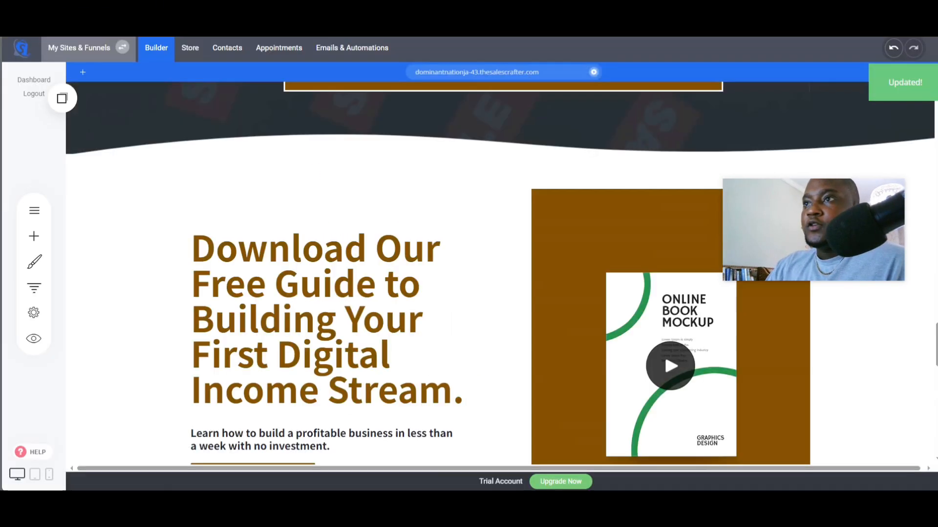
scroll(336, 328, "down", 10)
scroll(336, 327, "down", 4)
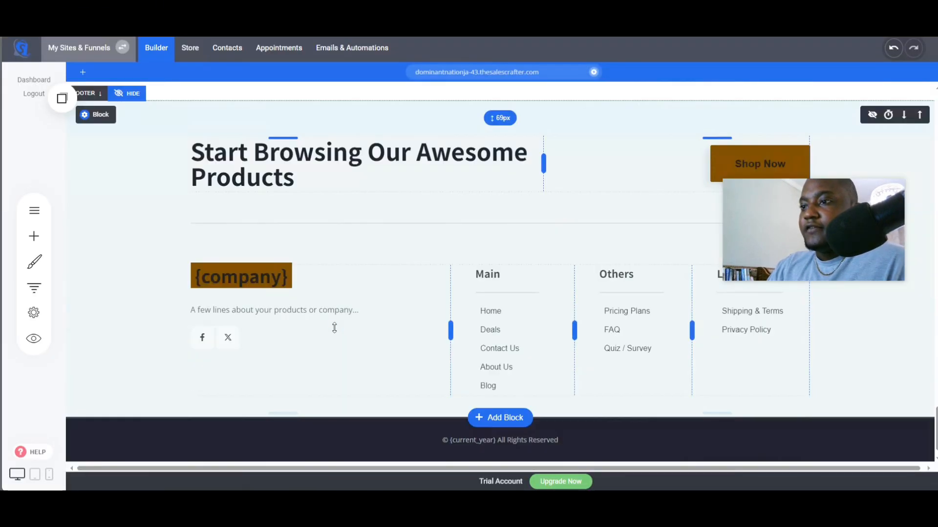
scroll(274, 245, "up", 2)
scroll(284, 244, "up", 1)
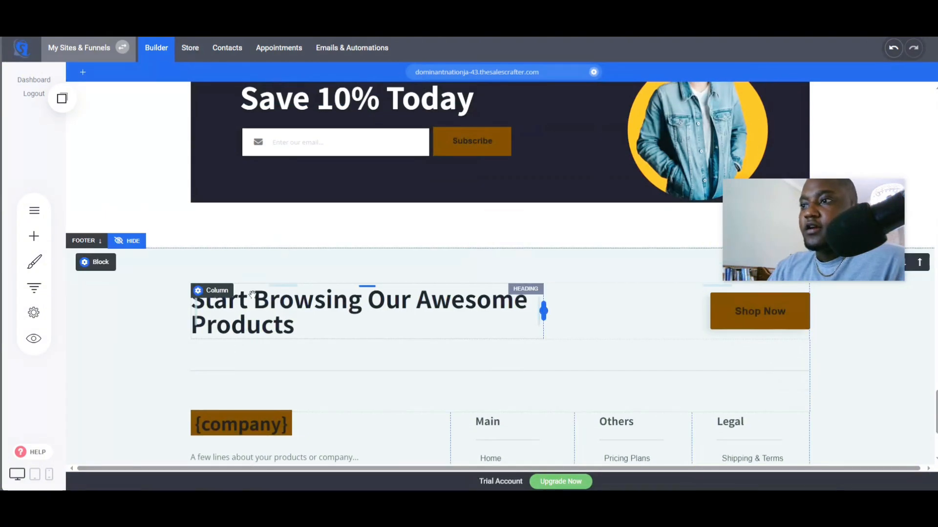
left_click(96, 262)
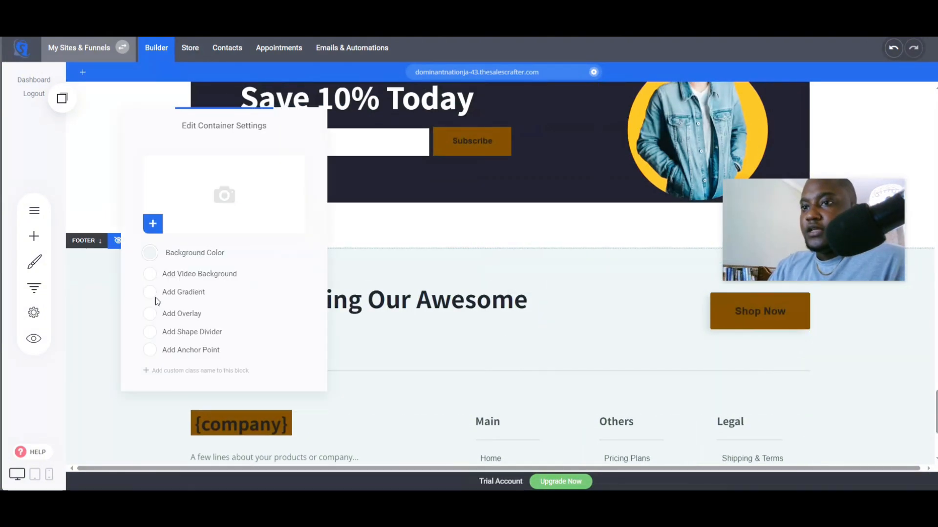
left_click(150, 253)
left_click(190, 423)
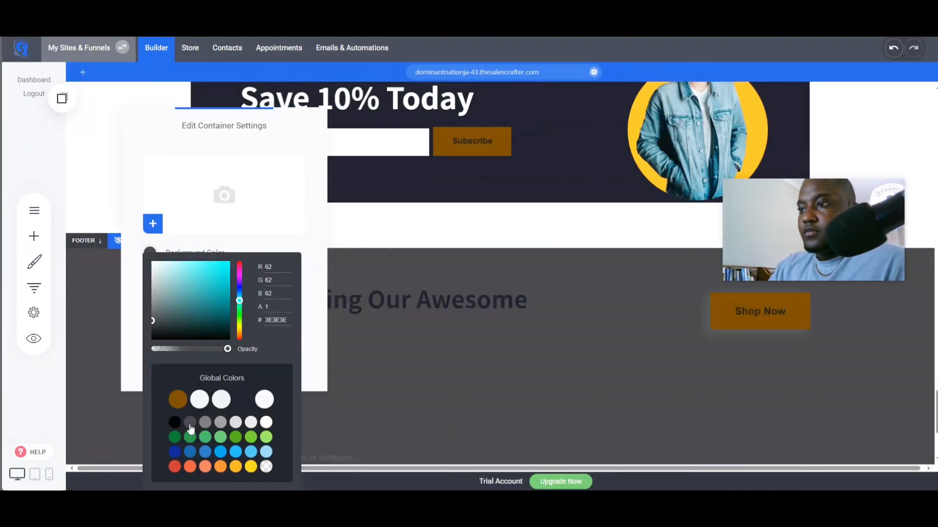
left_click(174, 422)
left_click(368, 376)
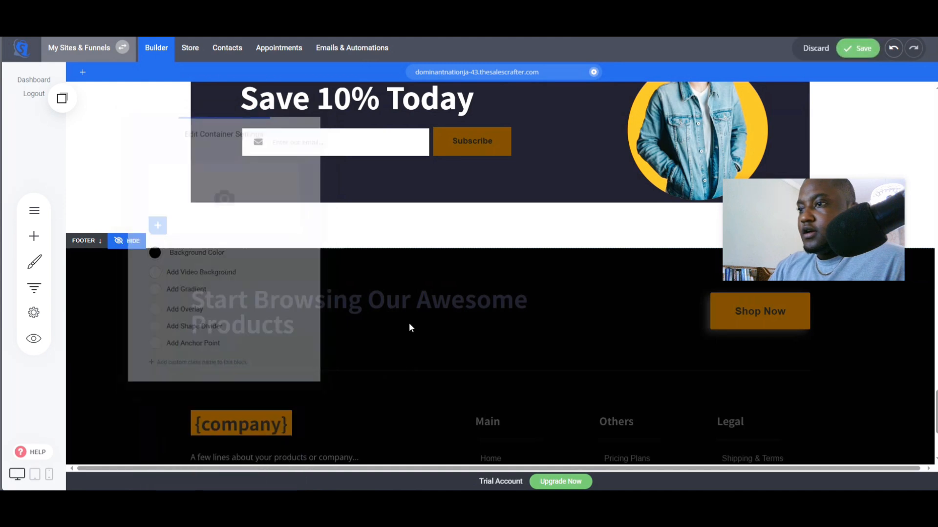
- Set the footer heading "Start Browsing Our Awesome Products" text color to white
double_click(401, 306)
left_click(347, 270)
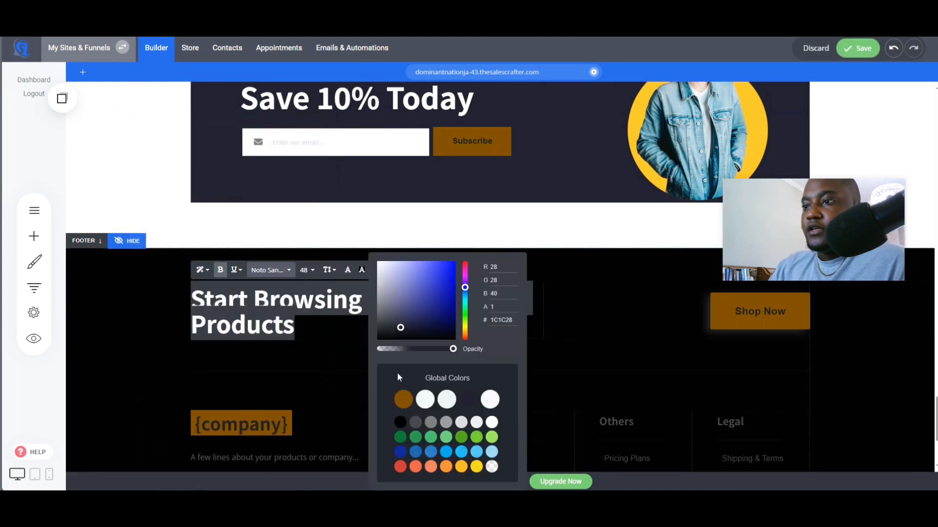
left_click(491, 423)
- Shrink the separator spacing between the footer heading and the company row
left_click(245, 389)
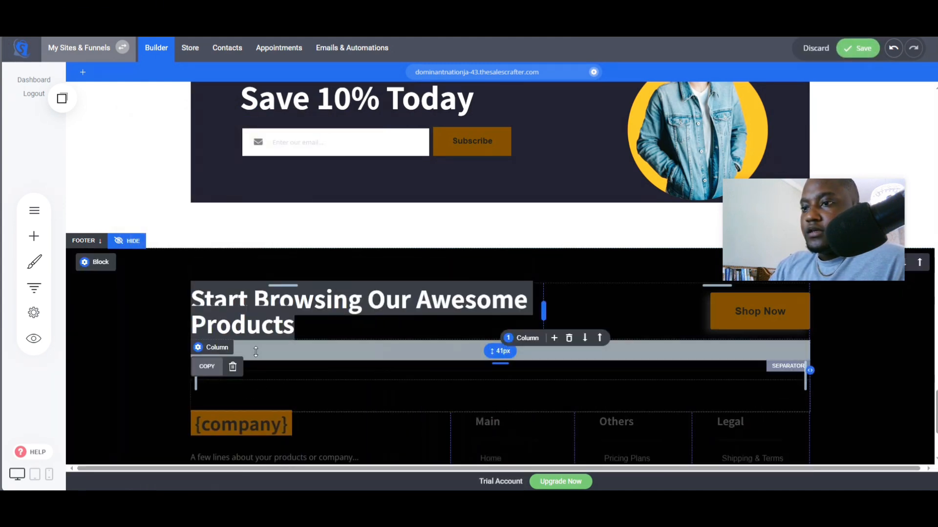
left_click_drag(420, 353, 442, 331)
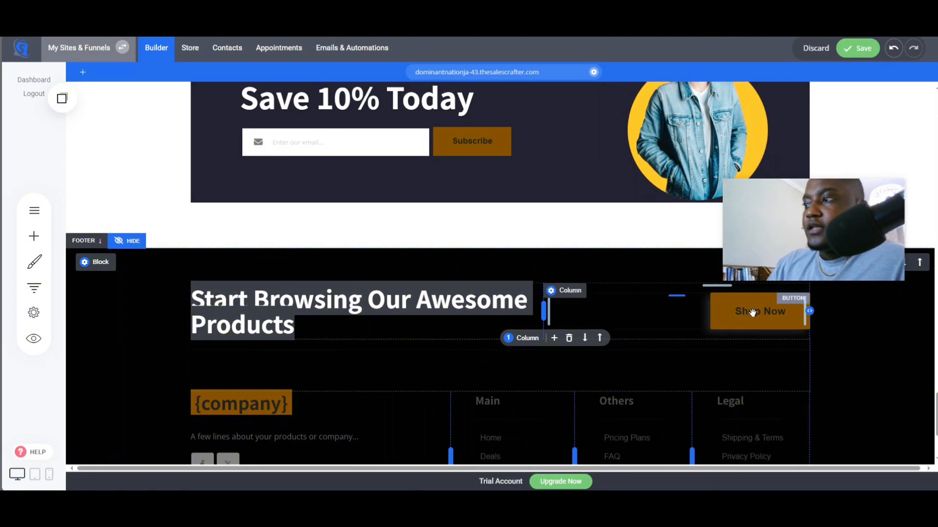
- Try a white color for the footer Shop Now button, then set it back to the brown global color
left_click(603, 279)
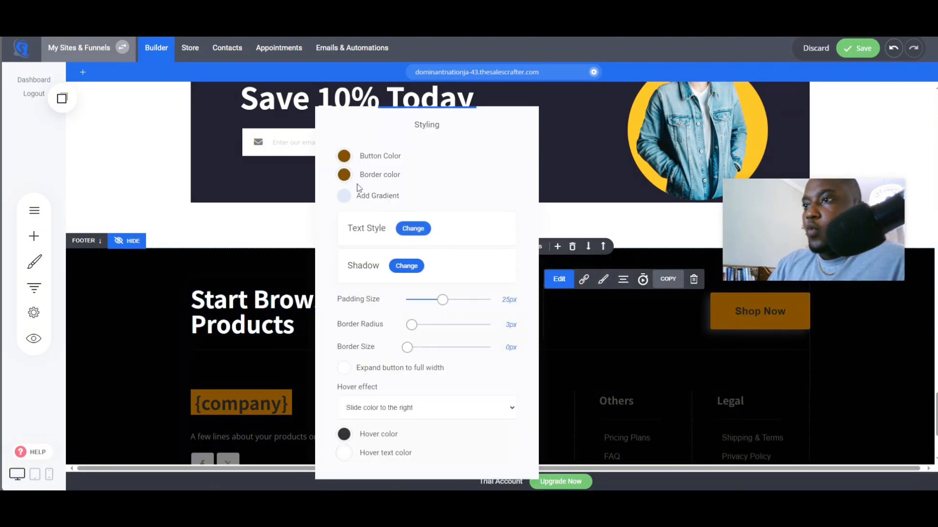
left_click(344, 156)
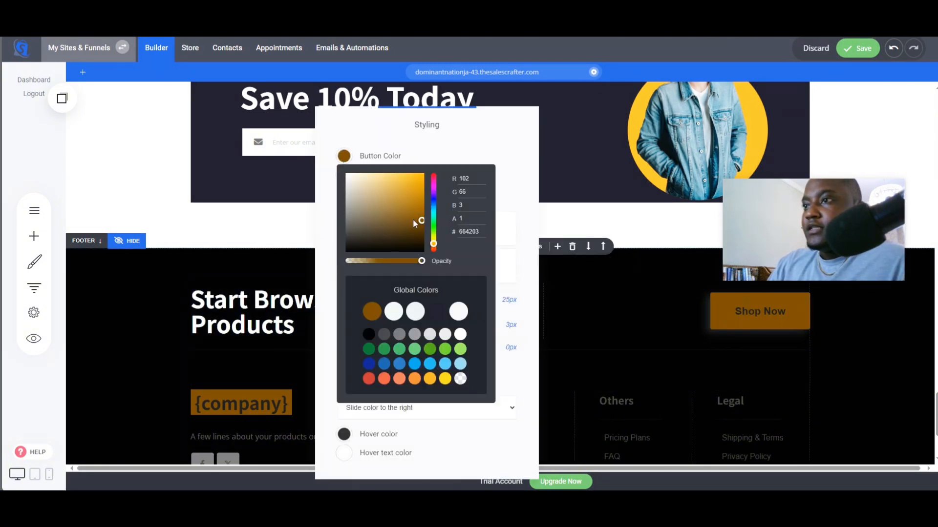
left_click(460, 334)
left_click(555, 333)
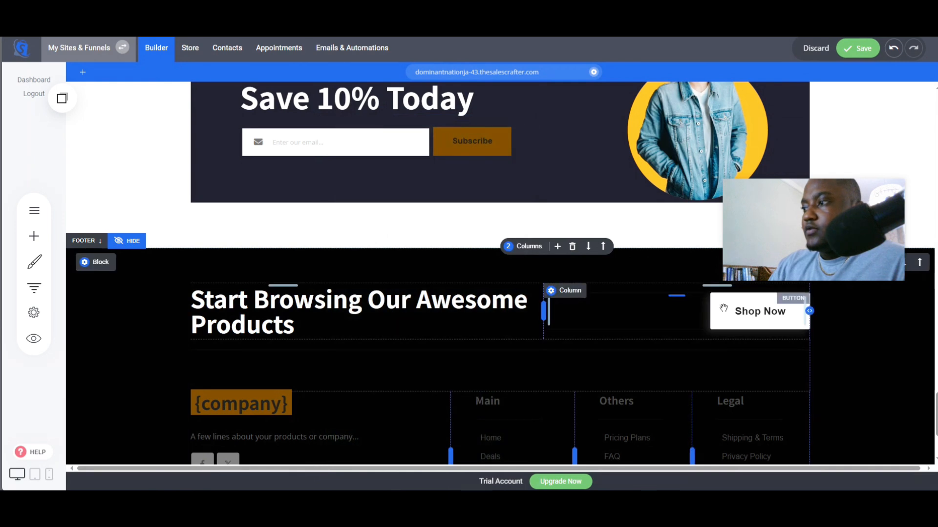
left_click(604, 280)
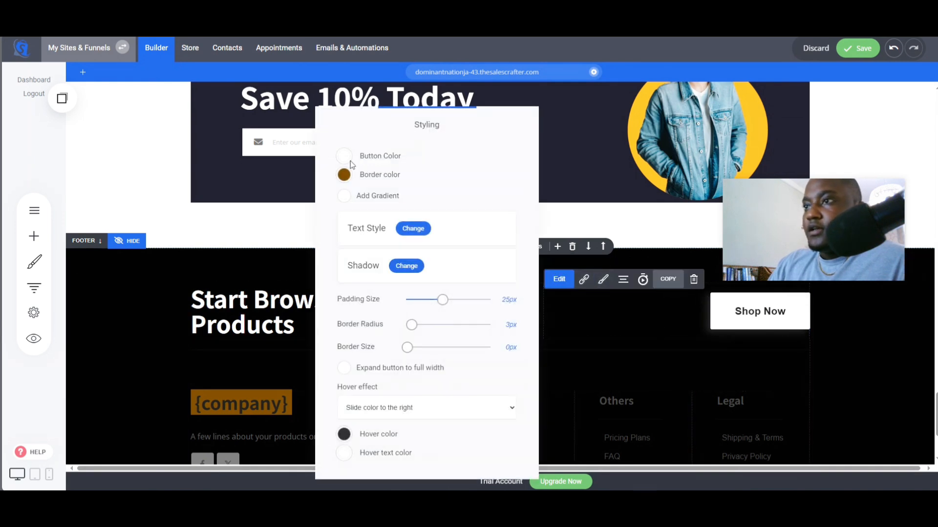
left_click(345, 156)
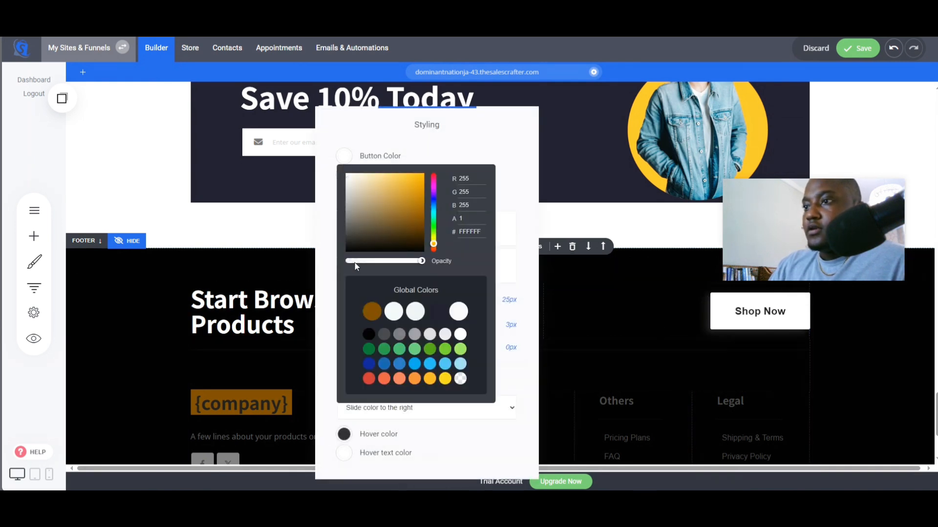
left_click(372, 311)
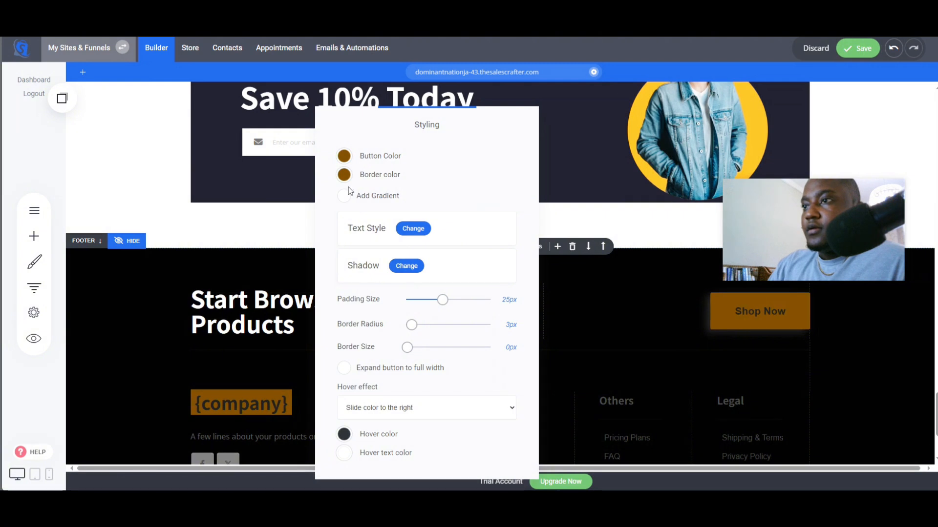
- Set the footer Shop Now button's text color to white
left_click(413, 229)
left_click(464, 178)
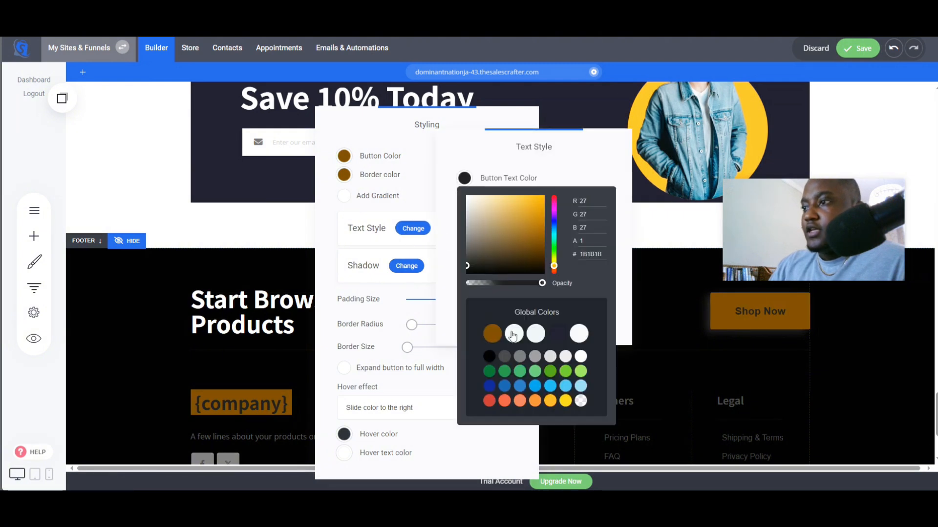
left_click(581, 357)
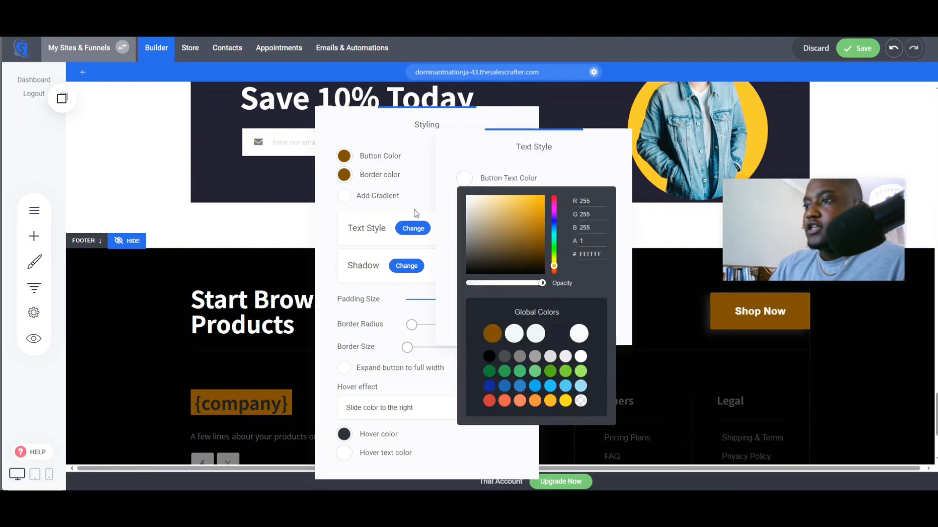
left_click(415, 214)
left_click(585, 305)
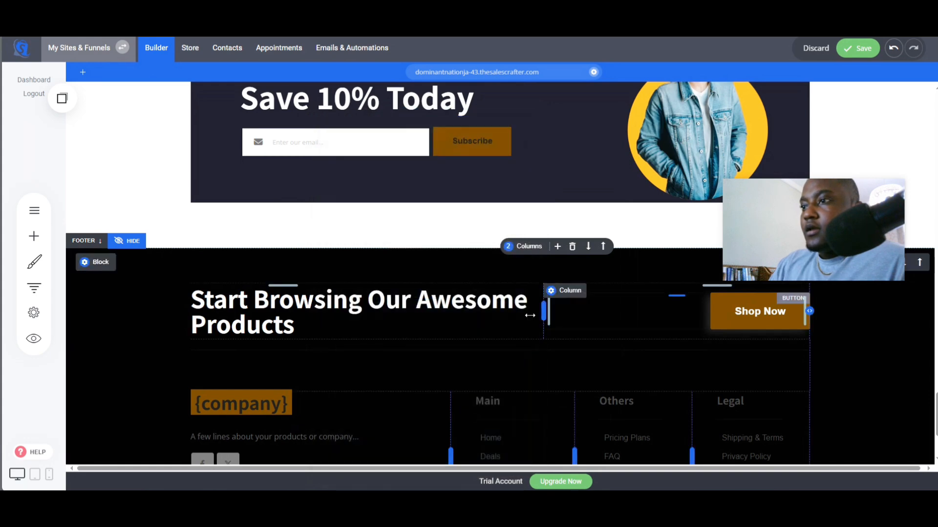
- Save the page after the footer changes
scroll(500, 378, "down", 1)
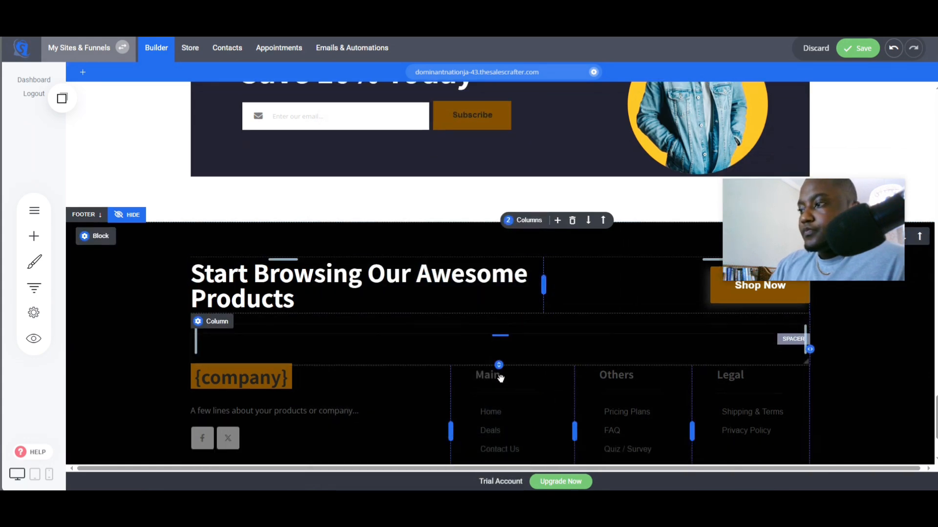
scroll(501, 378, "down", 5)
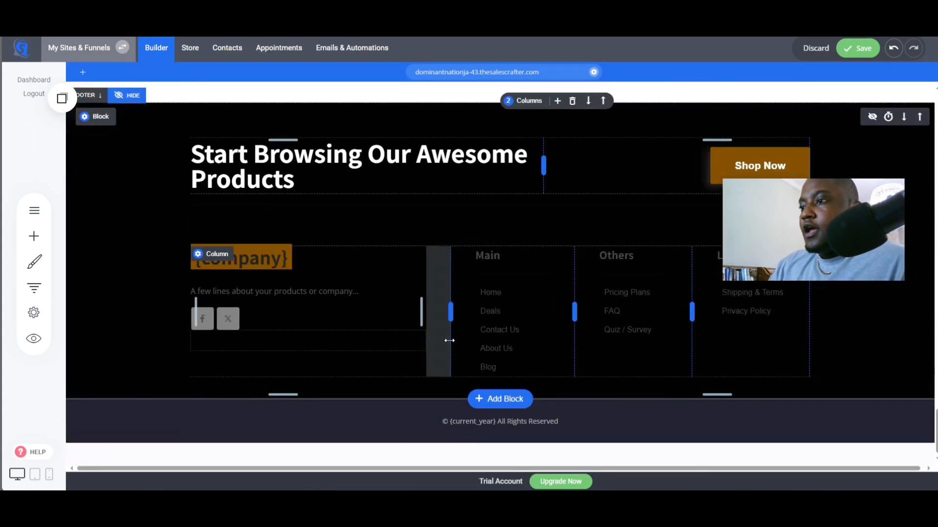
scroll(593, 225, "up", 10)
left_click(855, 49)
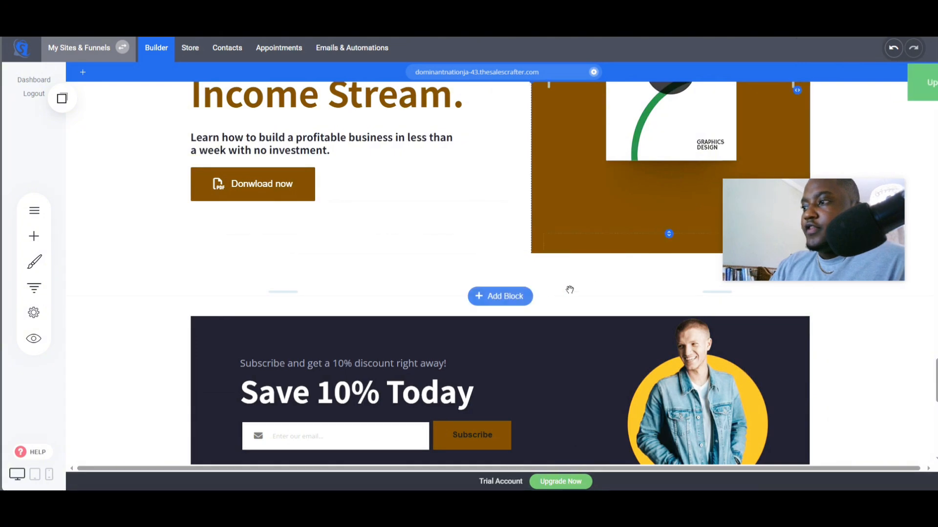
- Open the published site in a new browser tab
scroll(569, 290, "up", 8)
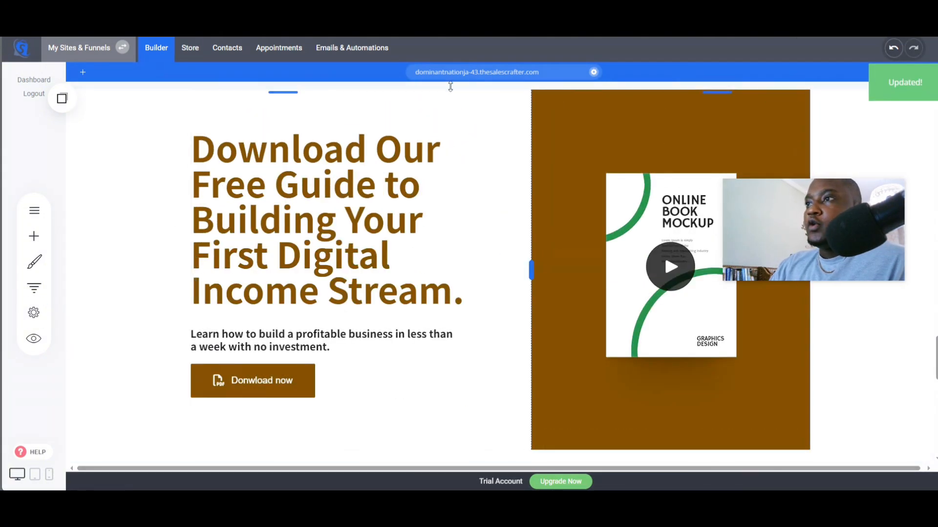
left_click(467, 72)
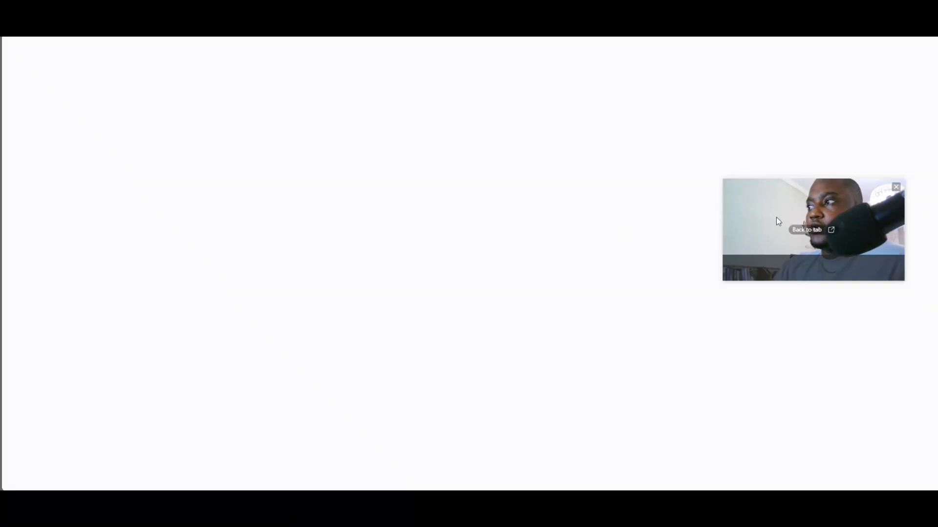
left_click_drag(768, 209, 810, 284)
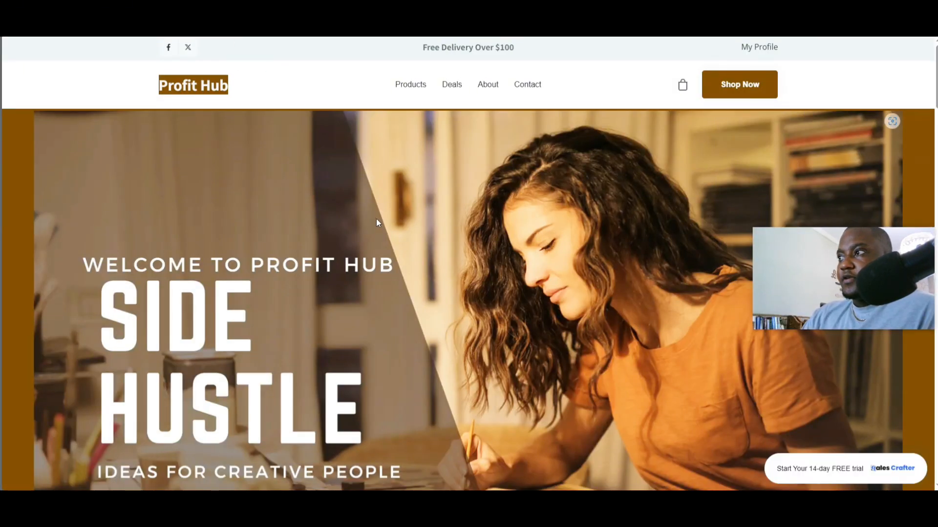
- Scroll through the live store page to review each section
scroll(374, 224, "down", 3)
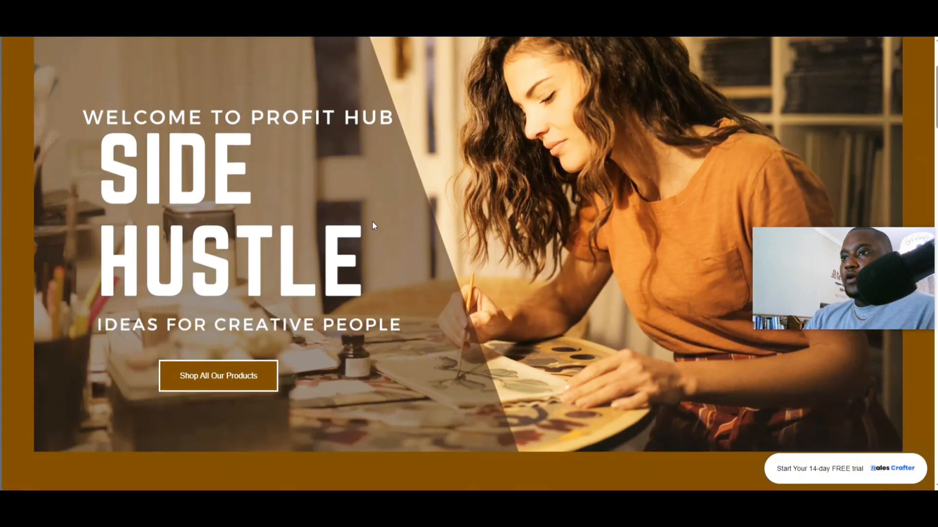
scroll(373, 222, "down", 10)
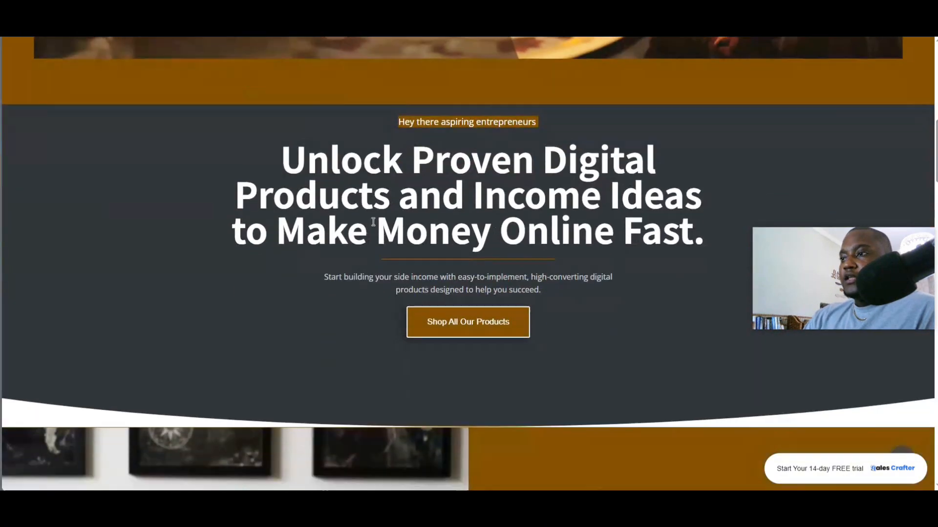
scroll(372, 222, "down", 8)
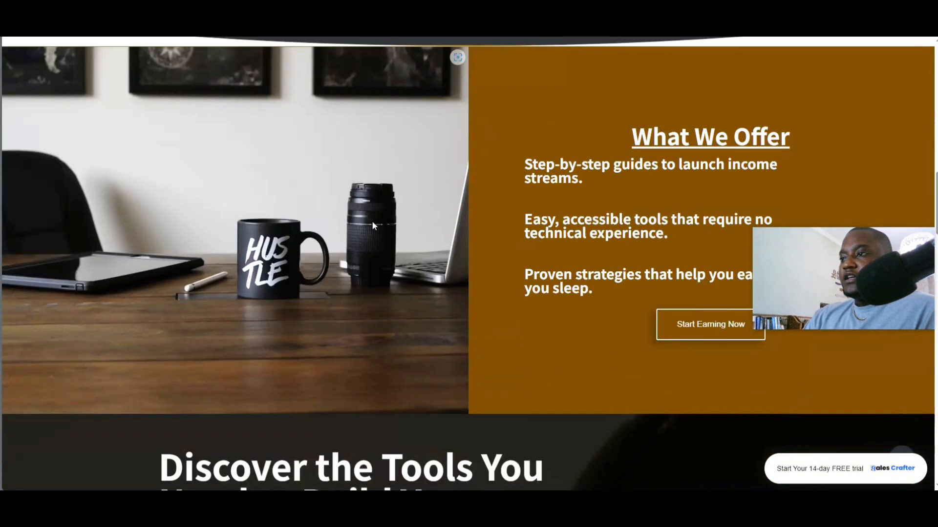
scroll(372, 224, "down", 9)
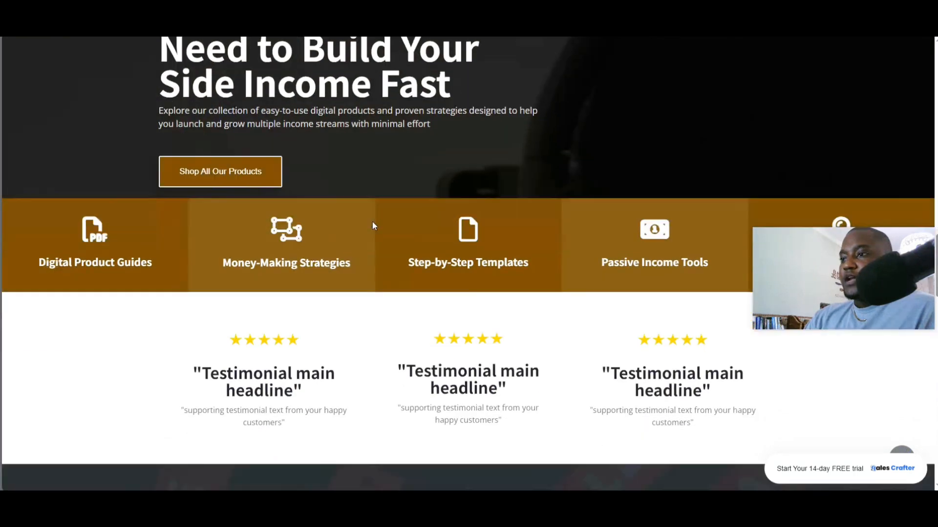
scroll(372, 222, "down", 10)
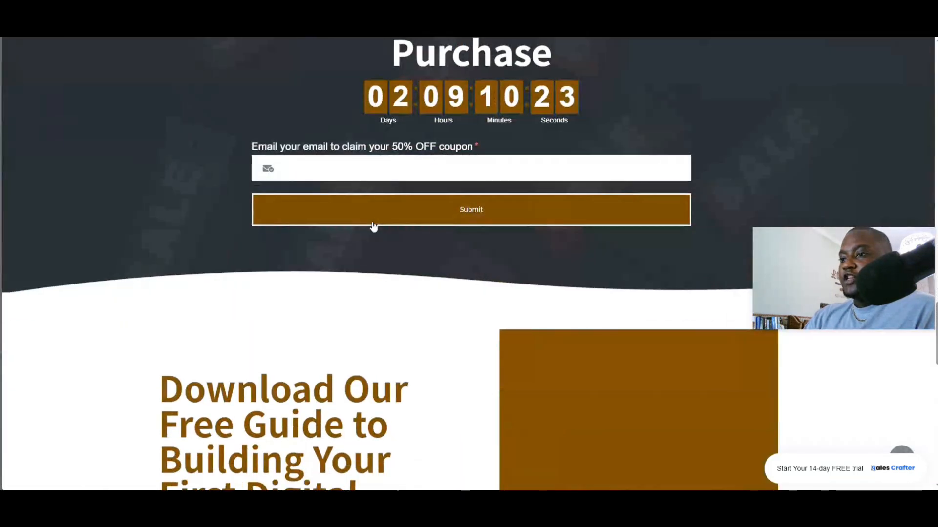
scroll(372, 222, "down", 10)
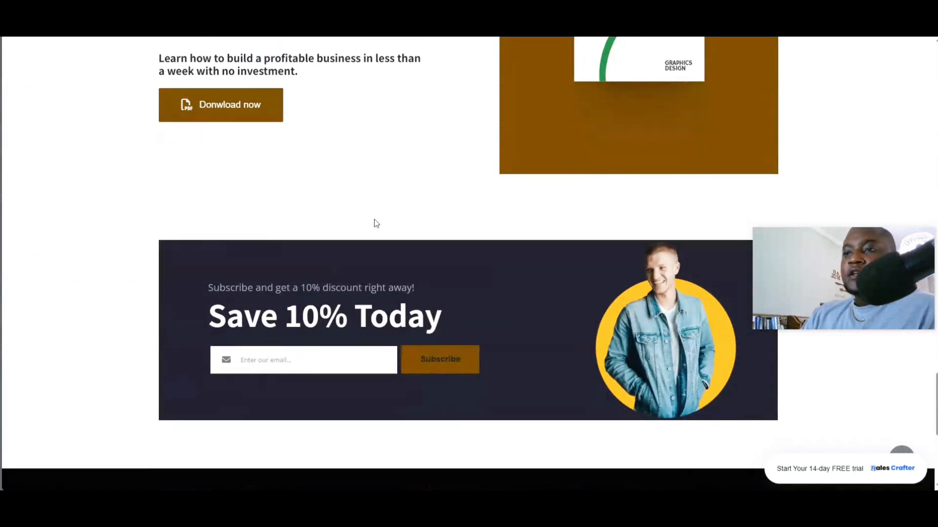
scroll(375, 222, "down", 2)
scroll(374, 220, "up", 16)
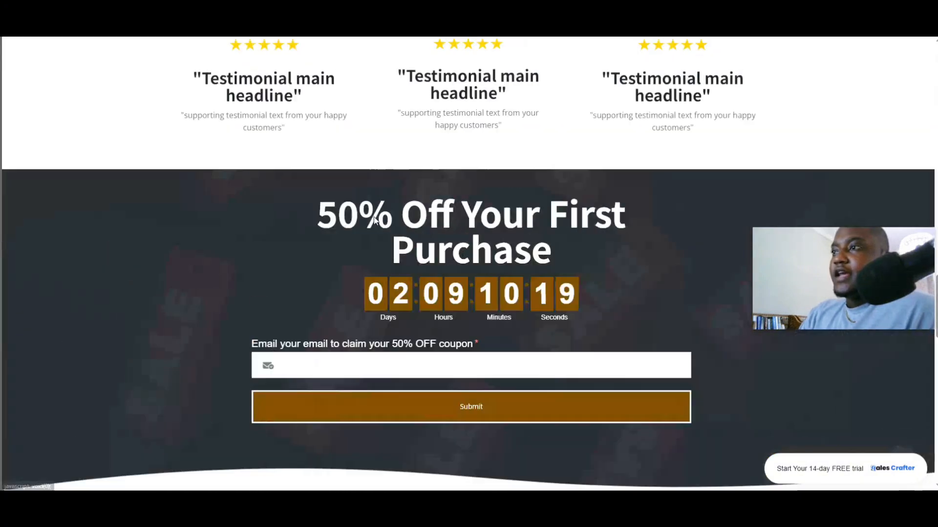
- Navigate from the live store's home page to its products page
scroll(374, 219, "up", 9)
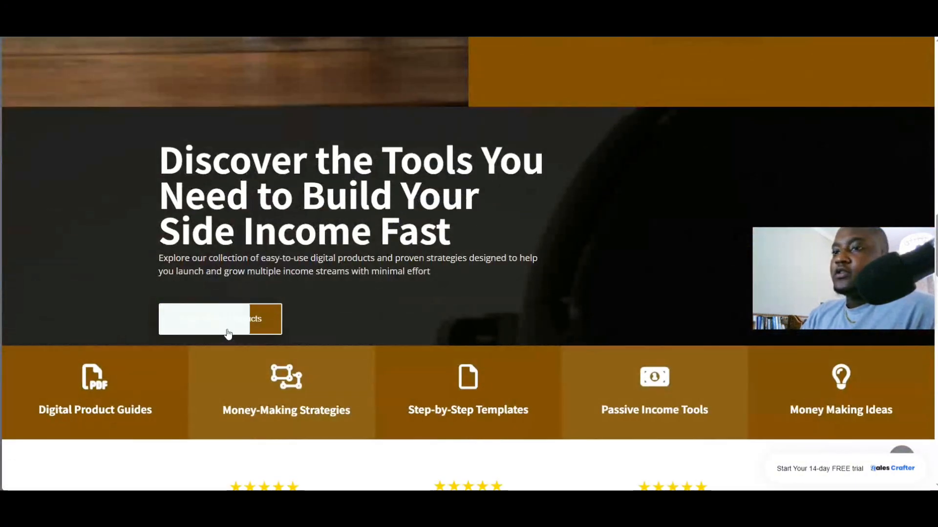
left_click(225, 325)
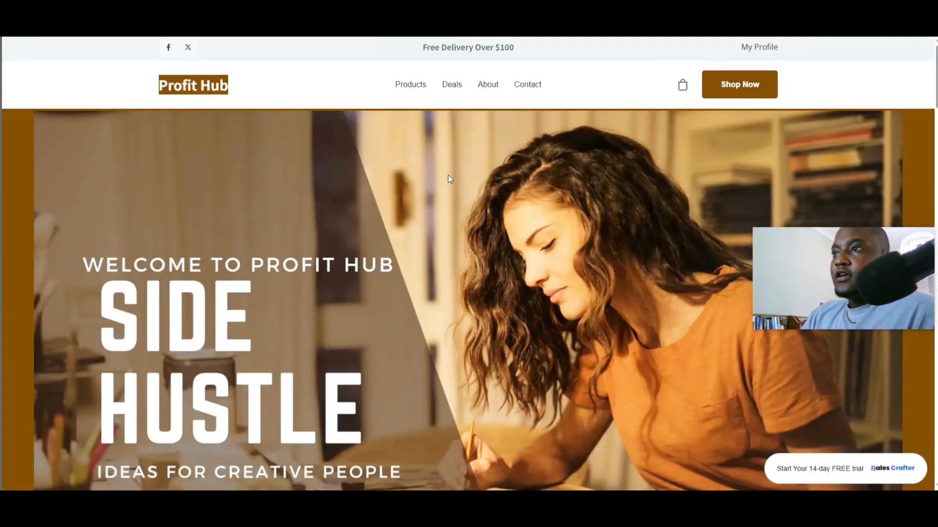
left_click(720, 95)
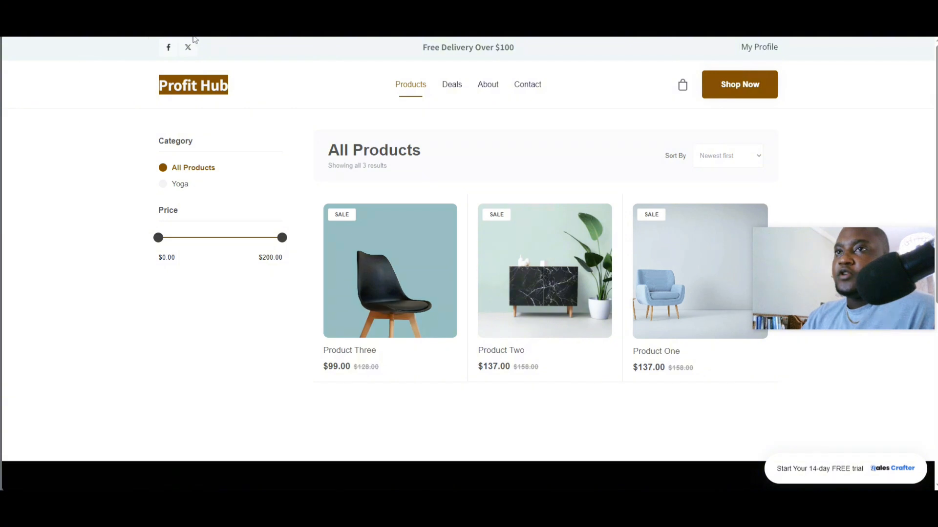
- Open Product One in the store's product editor
left_click(245, 15)
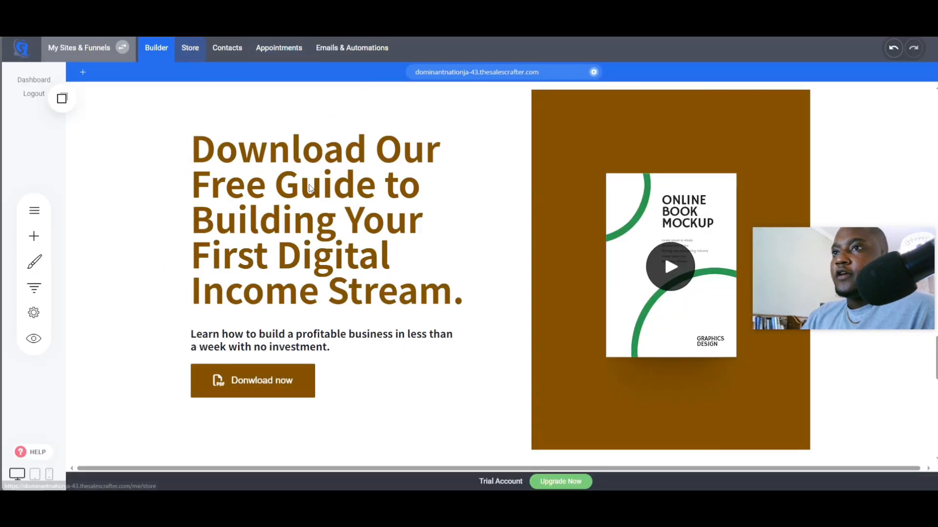
left_click(190, 58)
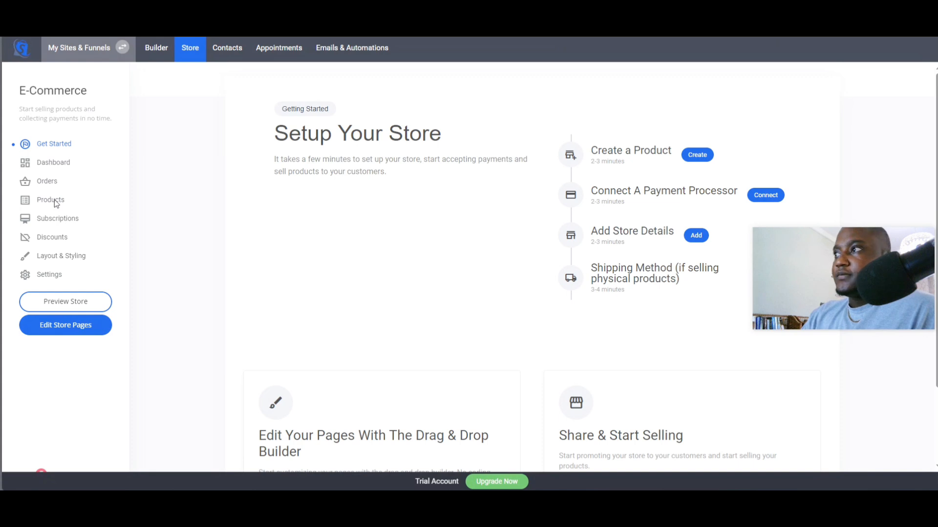
left_click(55, 200)
left_click(362, 166)
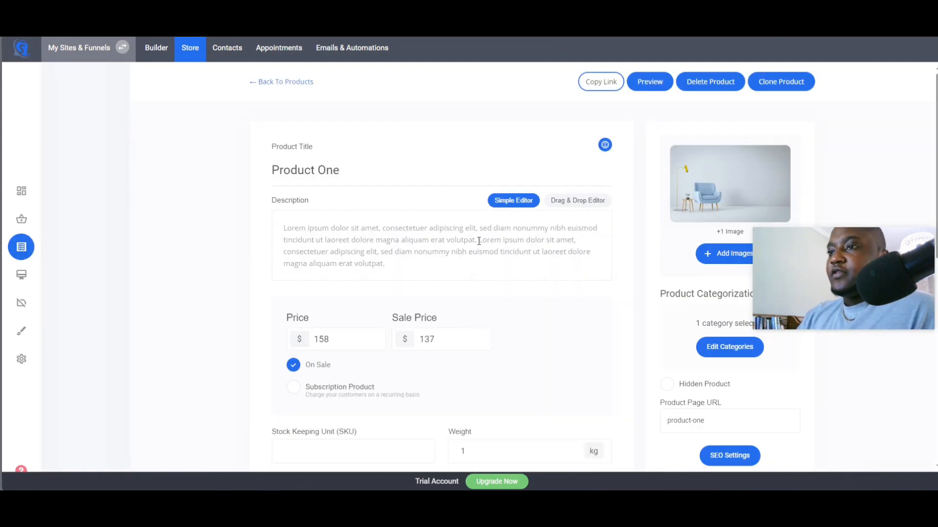
- Delete both existing images from Product One
left_click(698, 181)
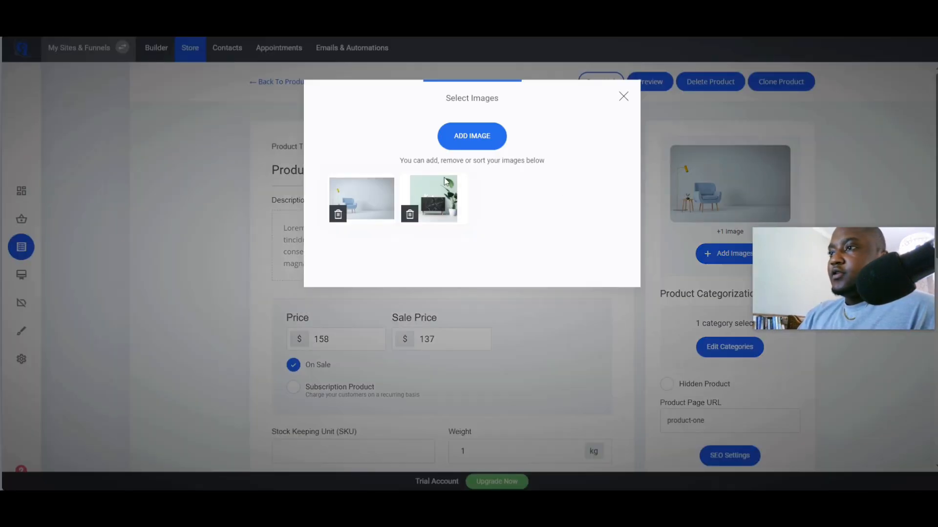
left_click(409, 215)
left_click(508, 234)
left_click(337, 214)
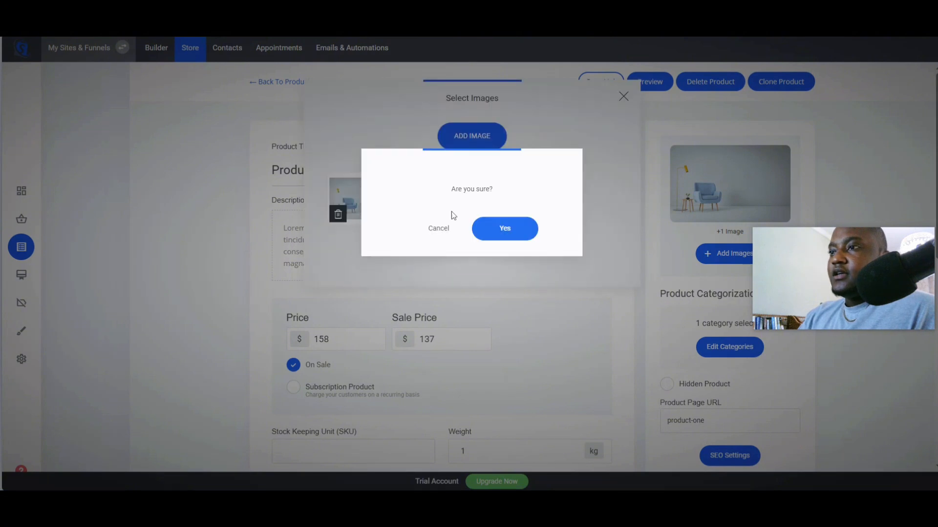
left_click(506, 230)
- Add the Forex Trading Guide for Boss Babes image as Product One's image
left_click(475, 140)
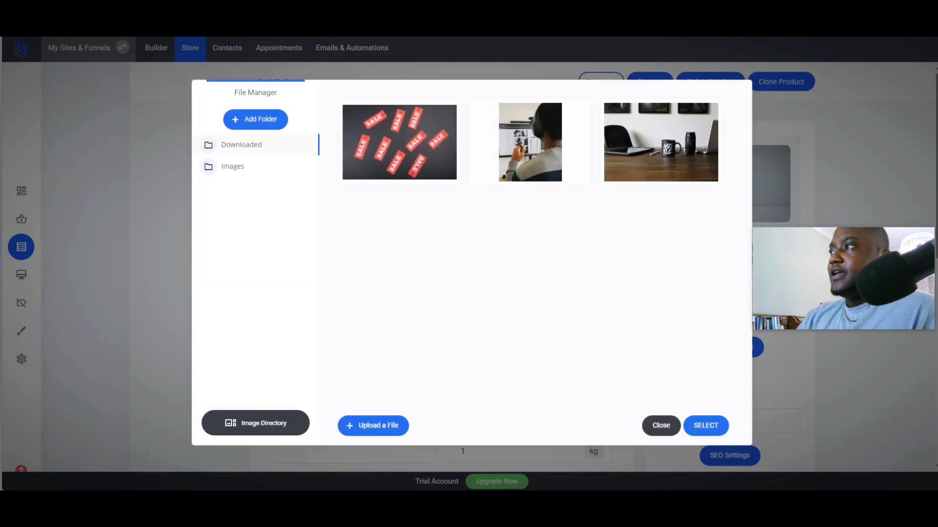
key("alt+f")
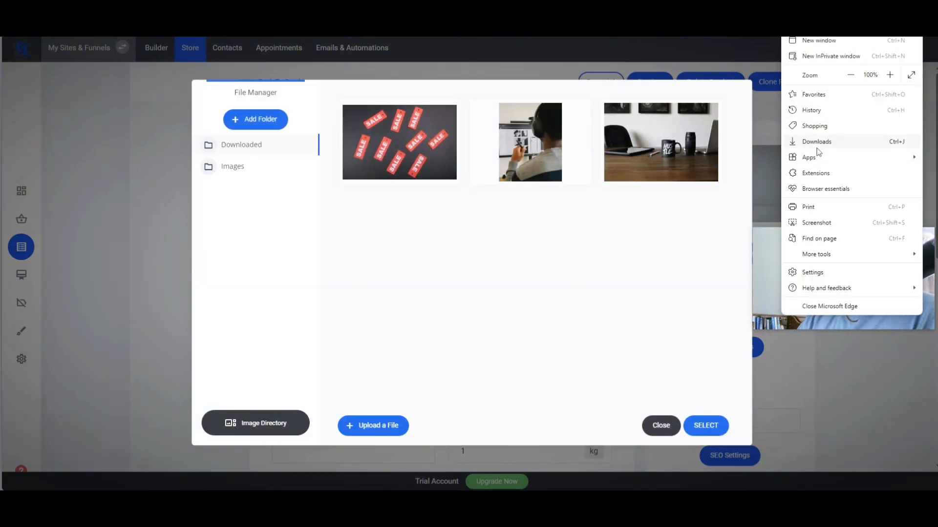
left_click(641, 158)
key("ctrl+j")
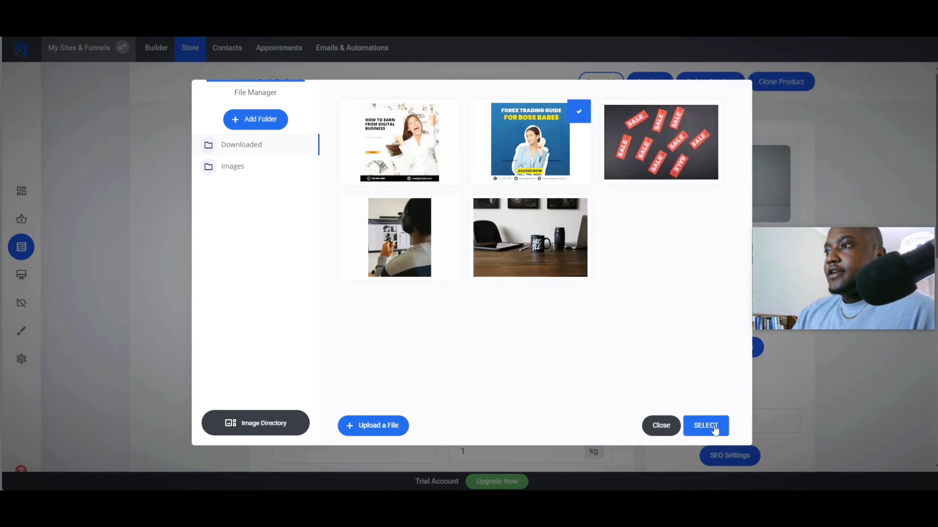
left_click(706, 426)
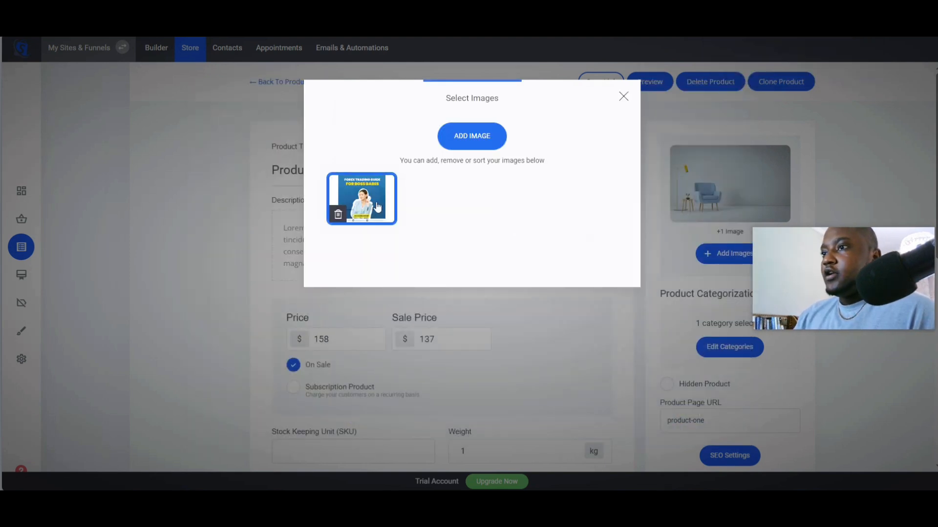
left_click(475, 338)
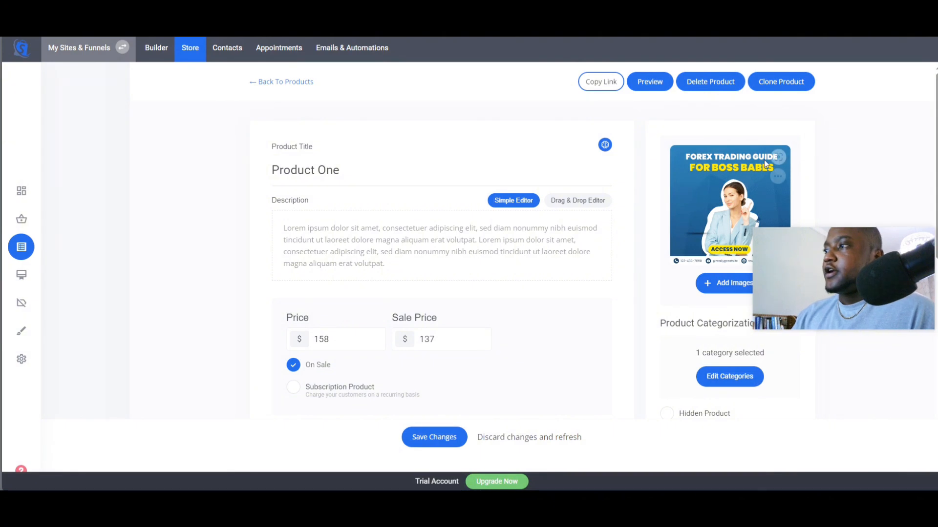
- Rename the product title to Forex guide for boss babes
left_click_drag(355, 167, 241, 176)
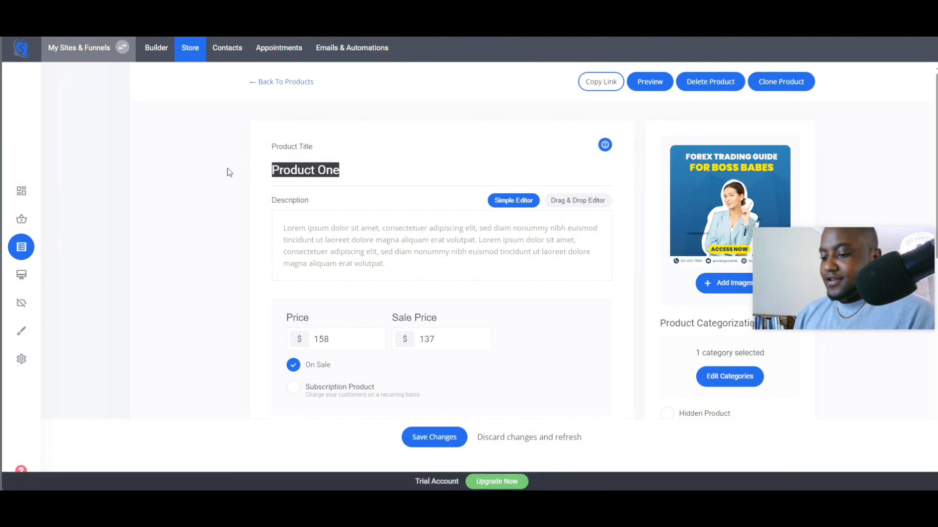
type("Fo")
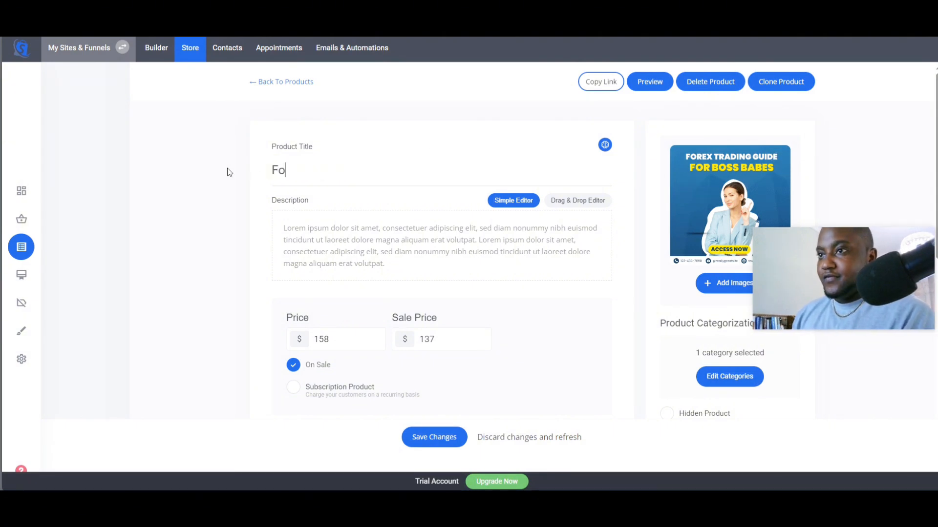
type("rex guide ")
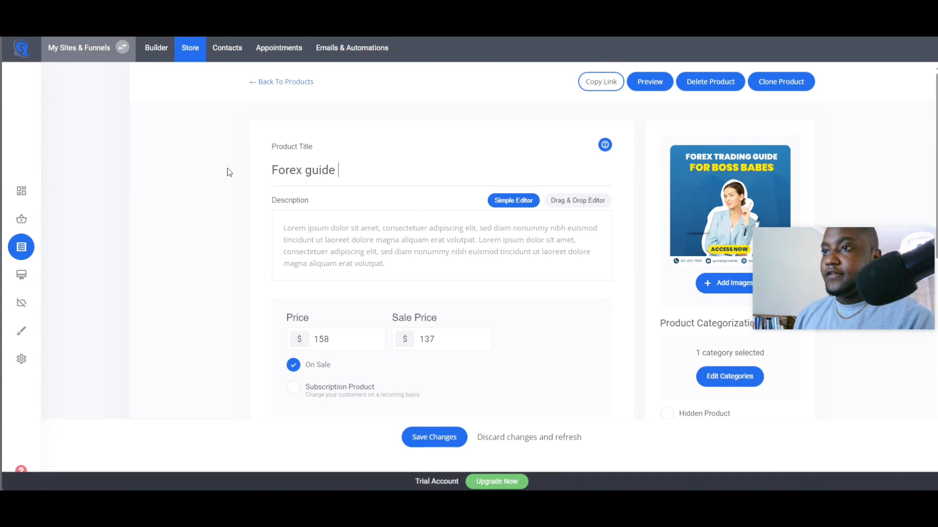
type("for boss ba")
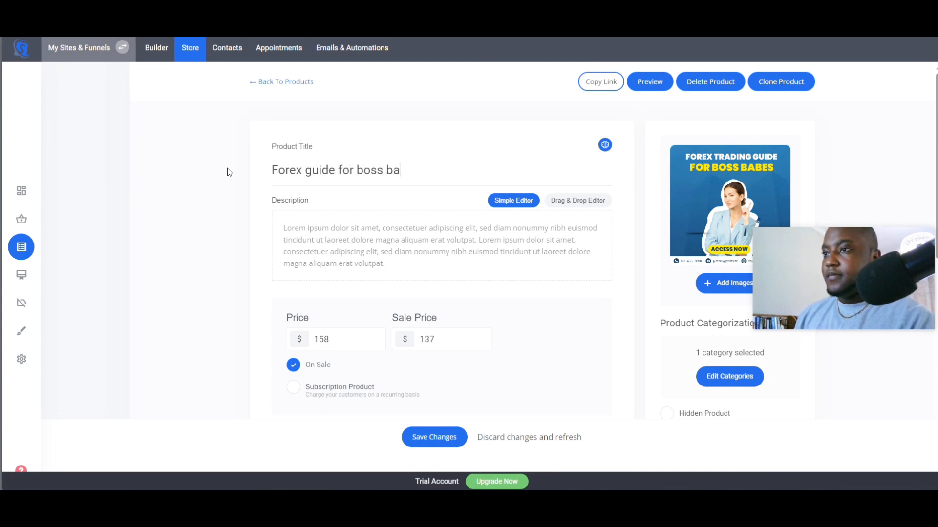
type("bes")
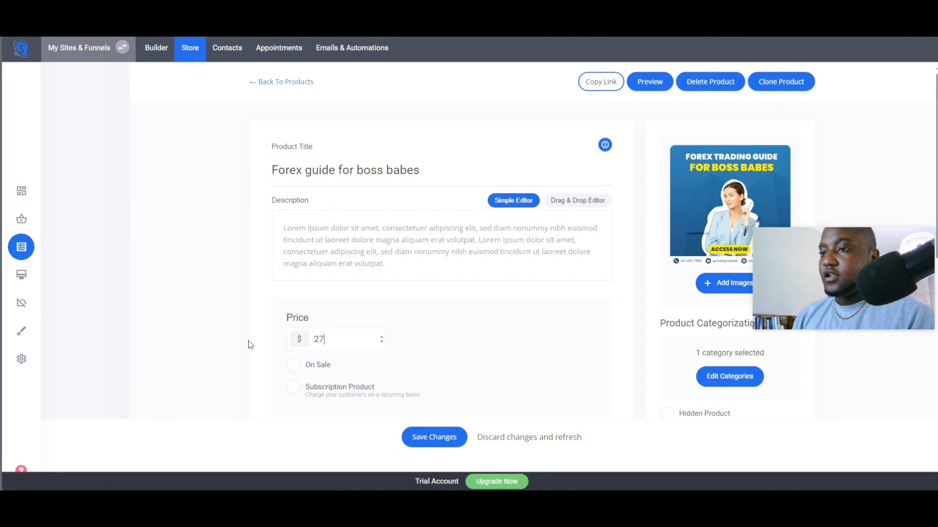
- Set the product type to Digital Product and attach a download file from the file manager
scroll(342, 390, "down", 3)
scroll(346, 331, "down", 2)
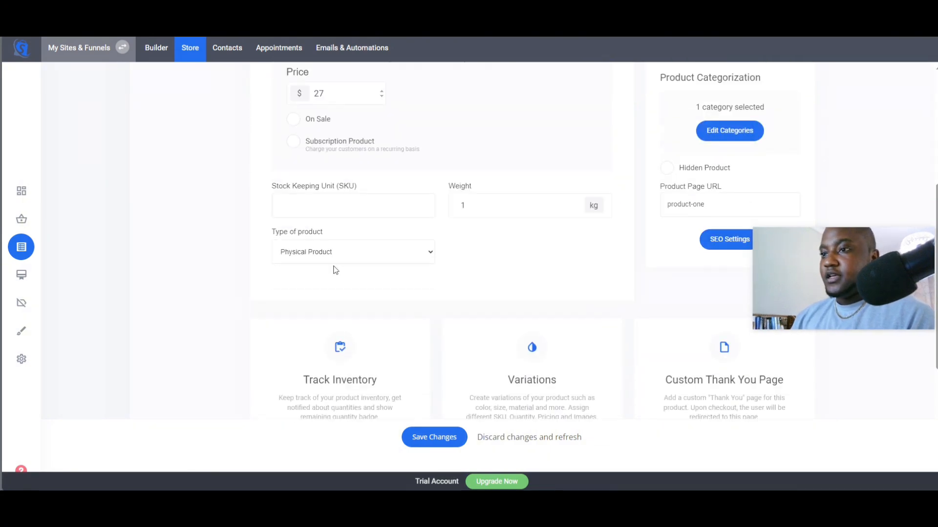
left_click(333, 256)
left_click(306, 284)
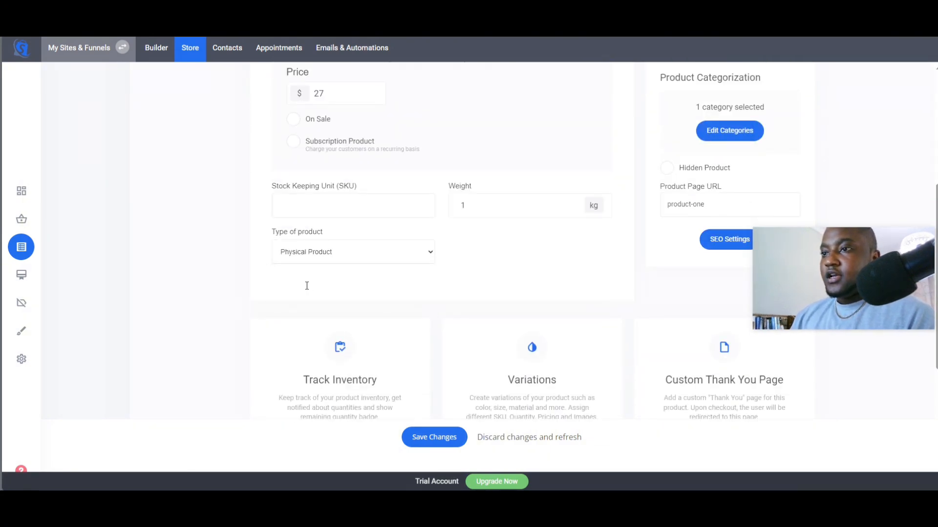
left_click(320, 321)
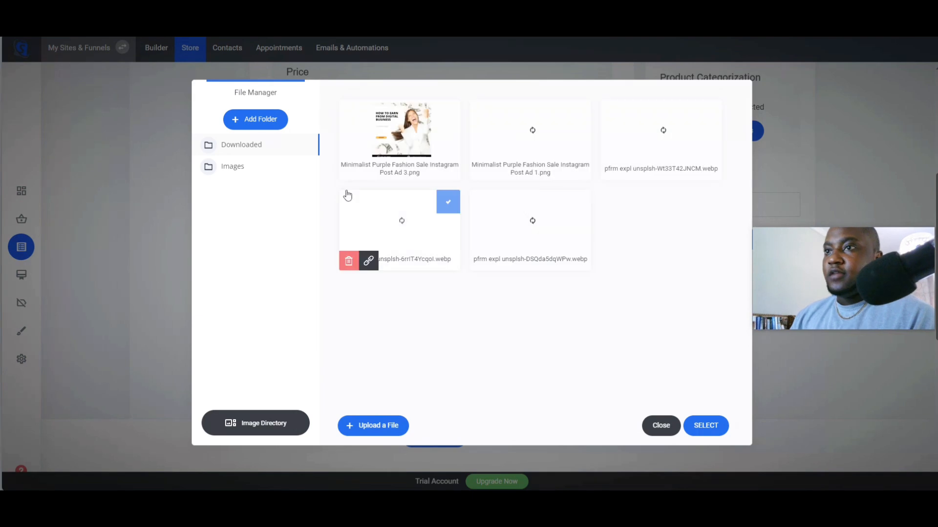
left_click(709, 427)
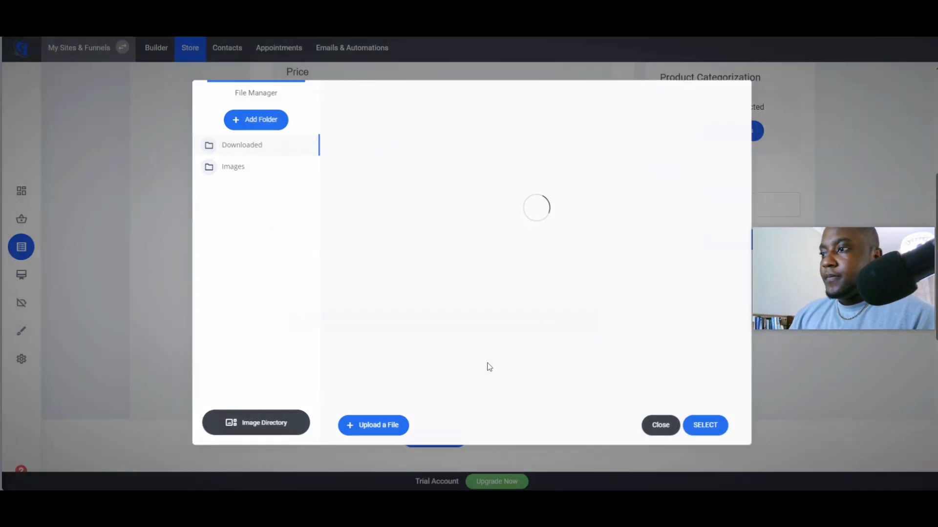
scroll(491, 341, "up", 5)
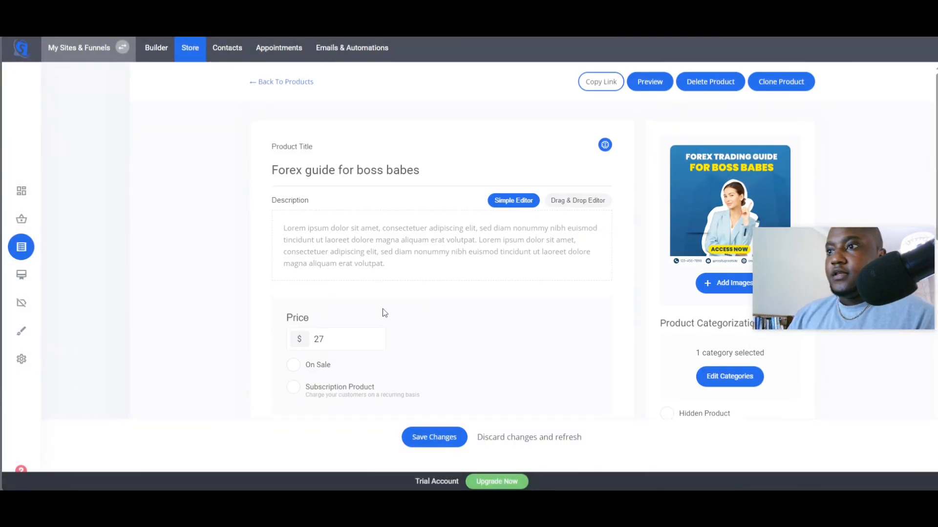
- Generate a description from the title with the AI assistant and save the product
left_click(605, 145)
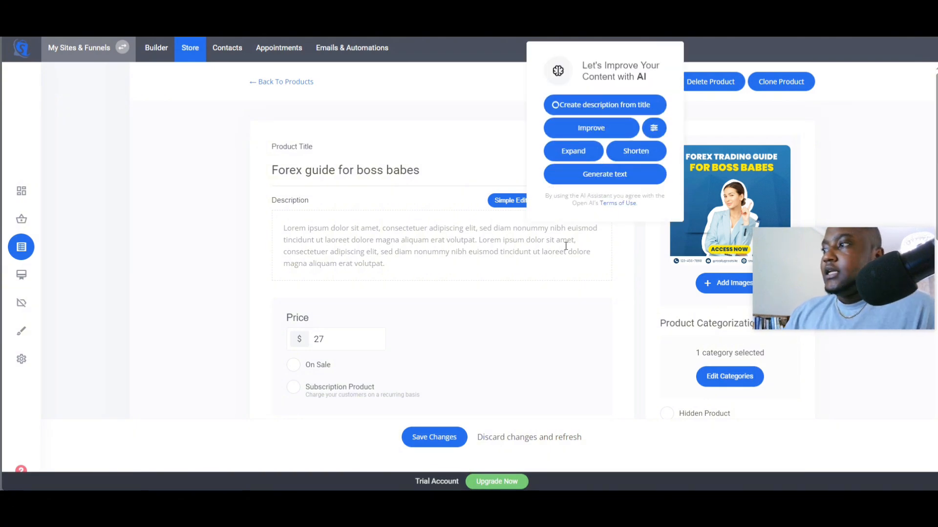
left_click(432, 438)
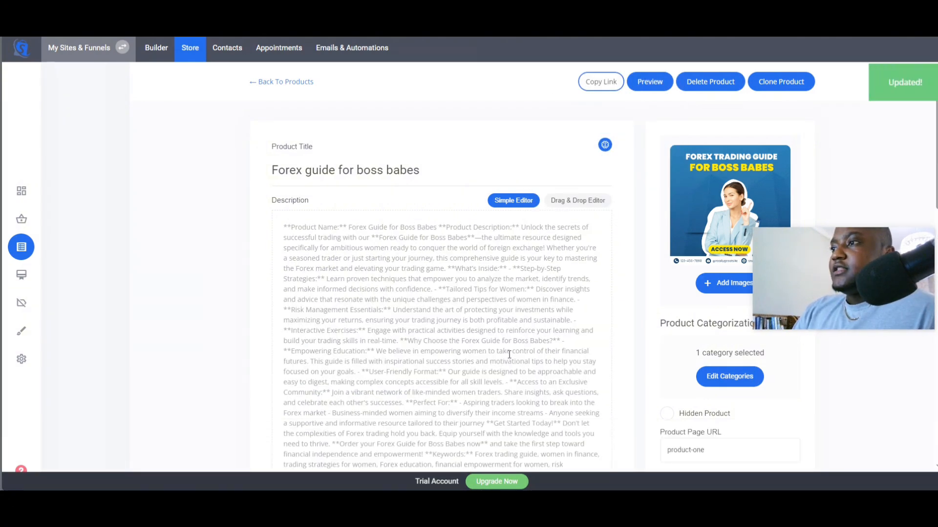
- Open Product Two from the product list and delete its existing images
left_click(269, 83)
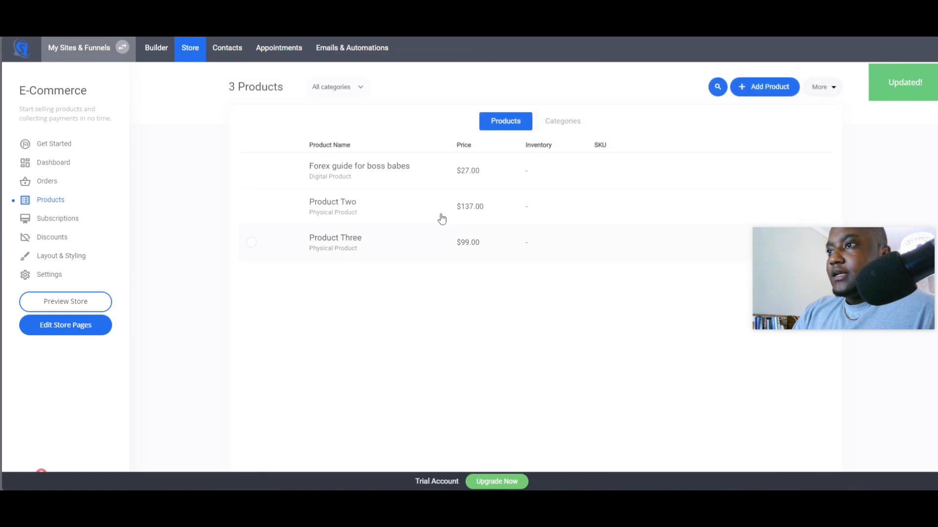
left_click(341, 227)
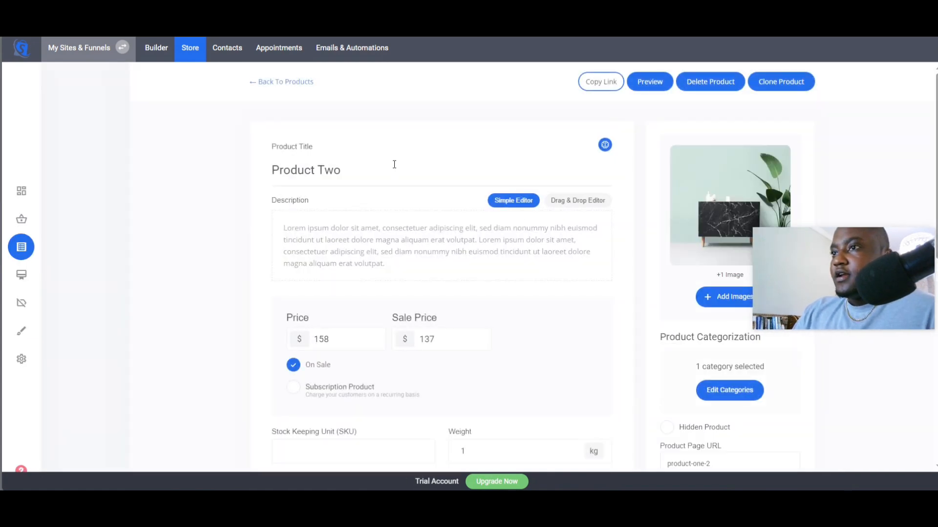
left_click(672, 169)
left_click(410, 217)
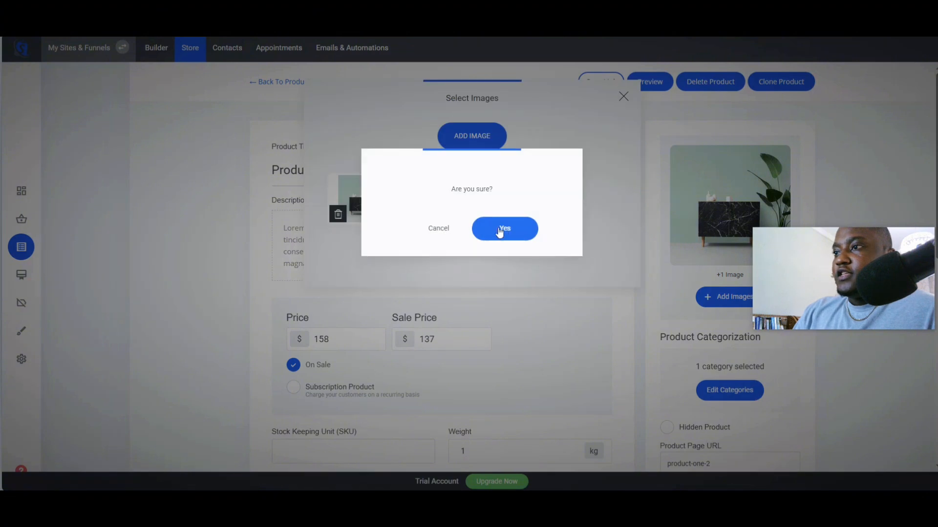
left_click(503, 228)
left_click(338, 214)
left_click(502, 228)
- Add the How to Earn from Digital Business image as Product Two's image
left_click(472, 141)
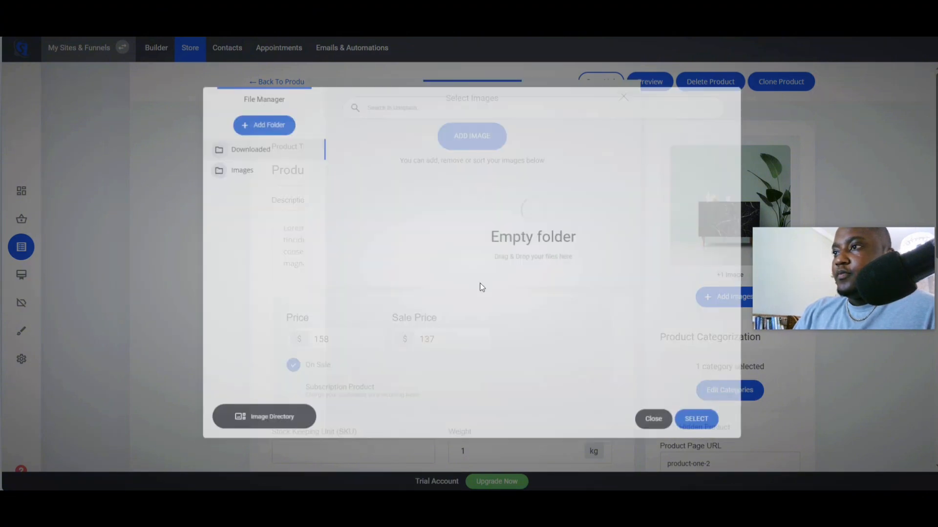
left_click(706, 426)
left_click(359, 196)
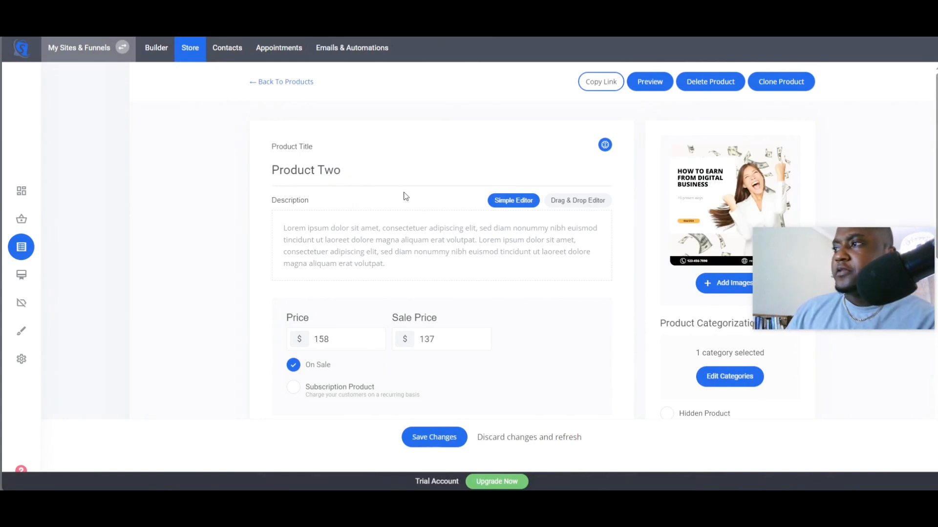
- Rename Product Two's title to How to earn from digital business
left_click_drag(368, 180, 249, 179)
key("BackSpace")
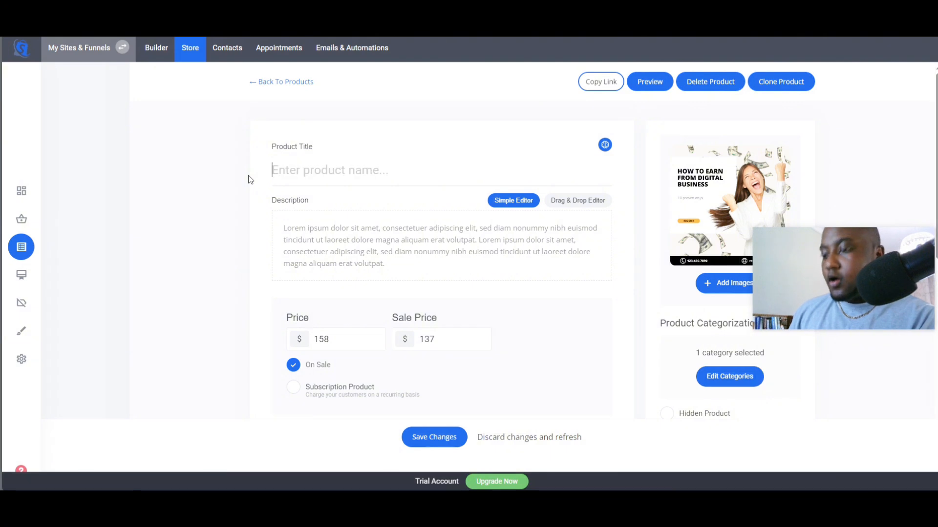
type("H")
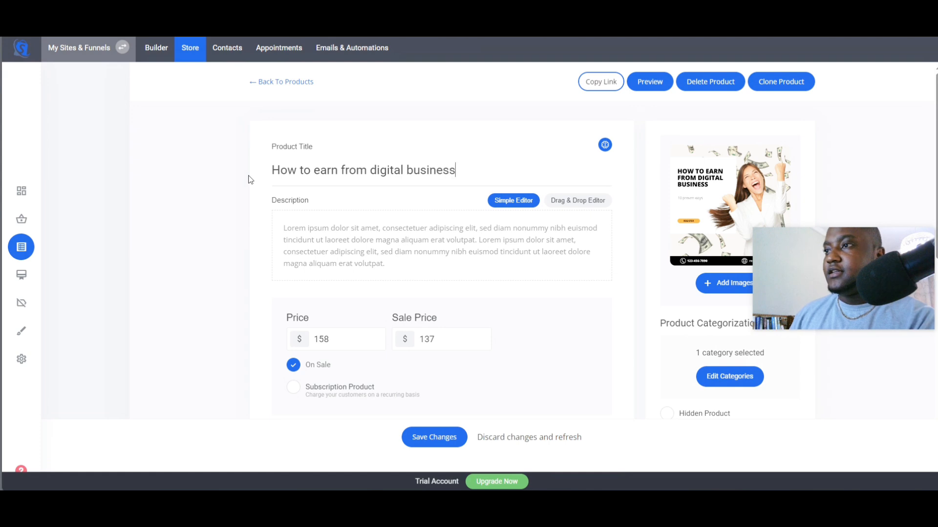
left_click(605, 144)
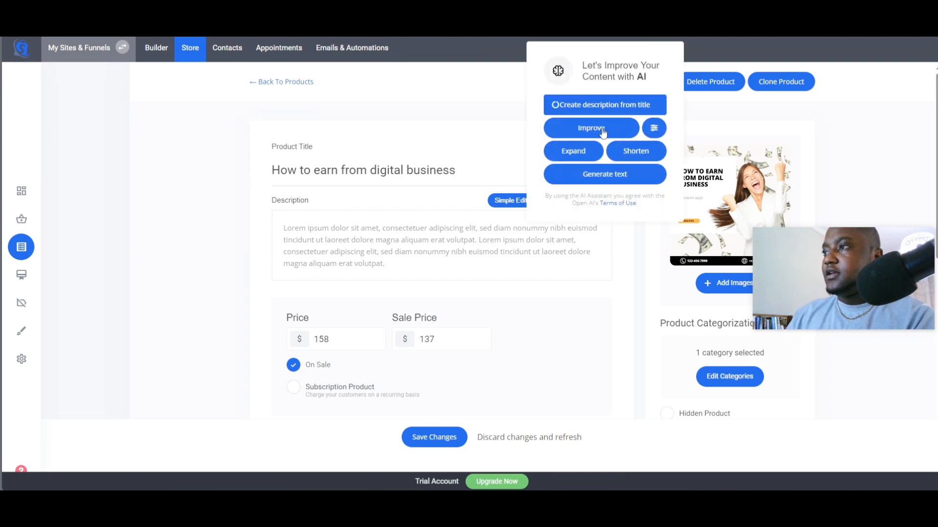
- Set Product Two's type to Digital Product
scroll(479, 285, "down", 4)
scroll(398, 295, "down", 3)
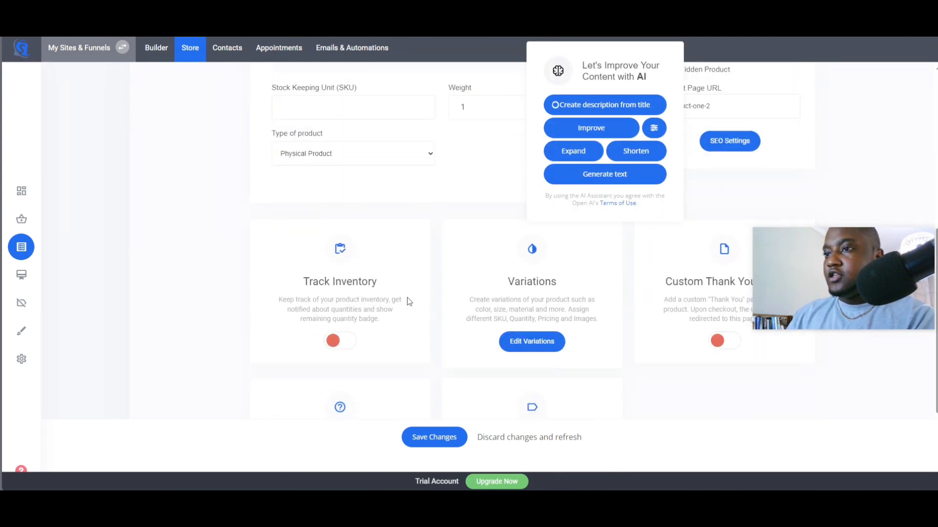
left_click(367, 154)
left_click(327, 186)
scroll(363, 249, "up", 1)
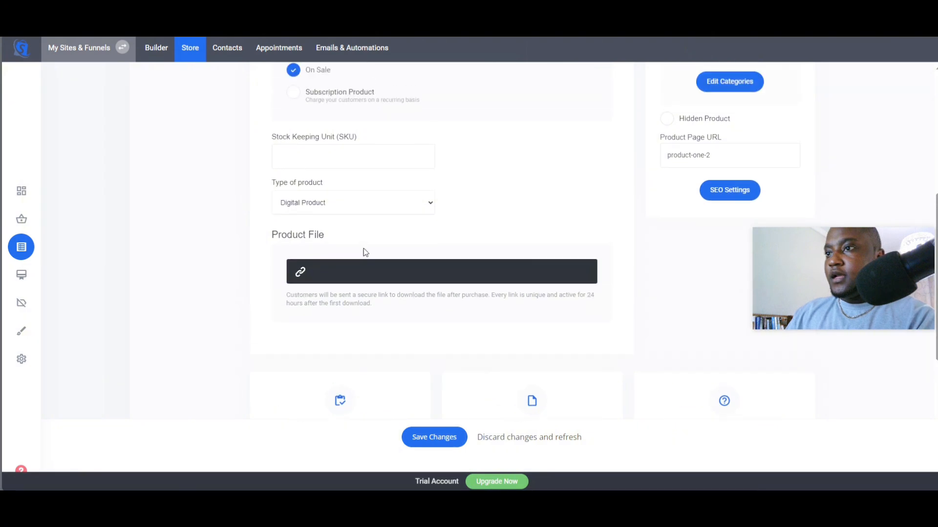
- Attach the Minimalist Purple Fashion Sale Instagram Post Ad 3.png file as Product Two's downloadable product file
left_click(337, 266)
left_click(450, 170)
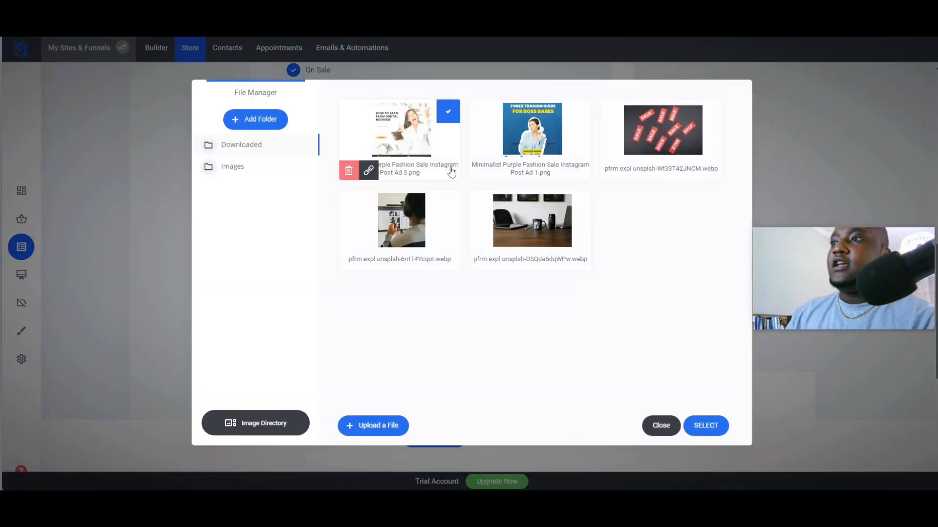
left_click(708, 430)
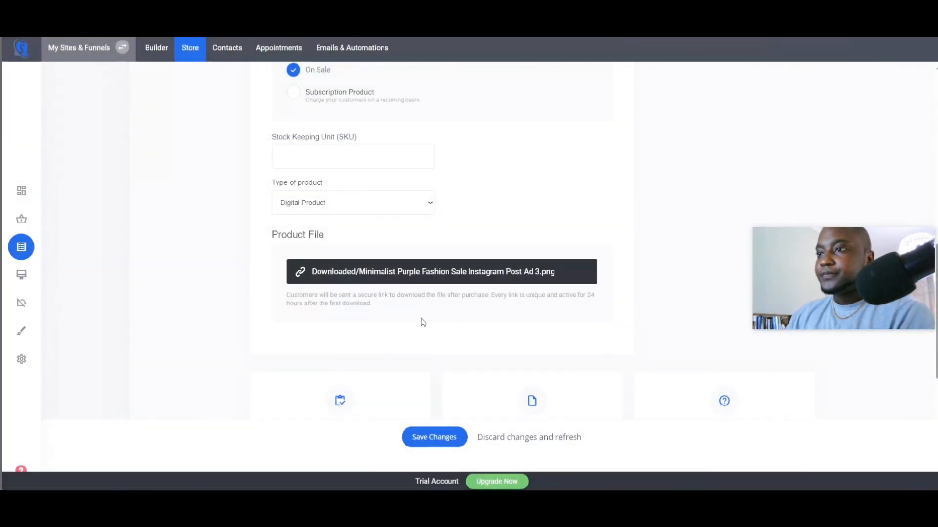
- Set Product Two's price to $17 and save the changes
scroll(347, 247, "up", 2)
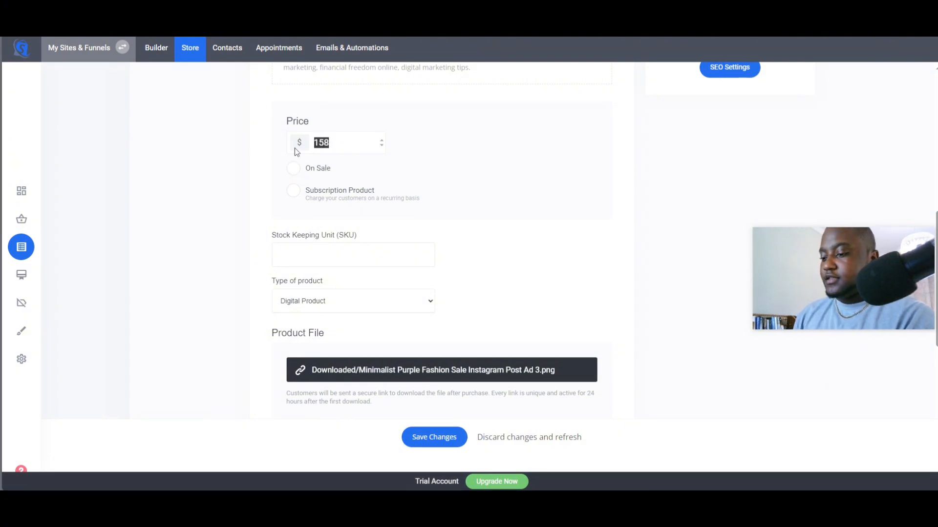
type("17")
left_click(432, 444)
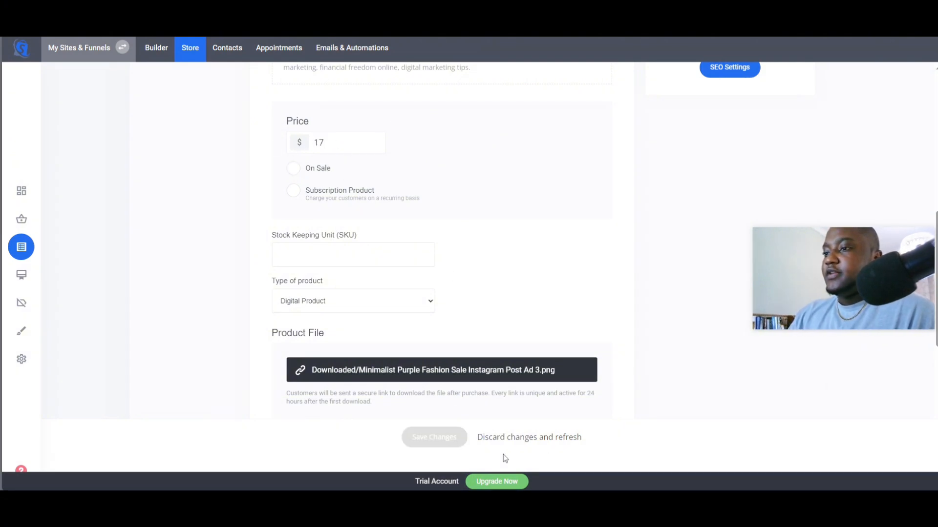
- Open Product Three from the product list and delete all of its existing images
left_click(273, 83)
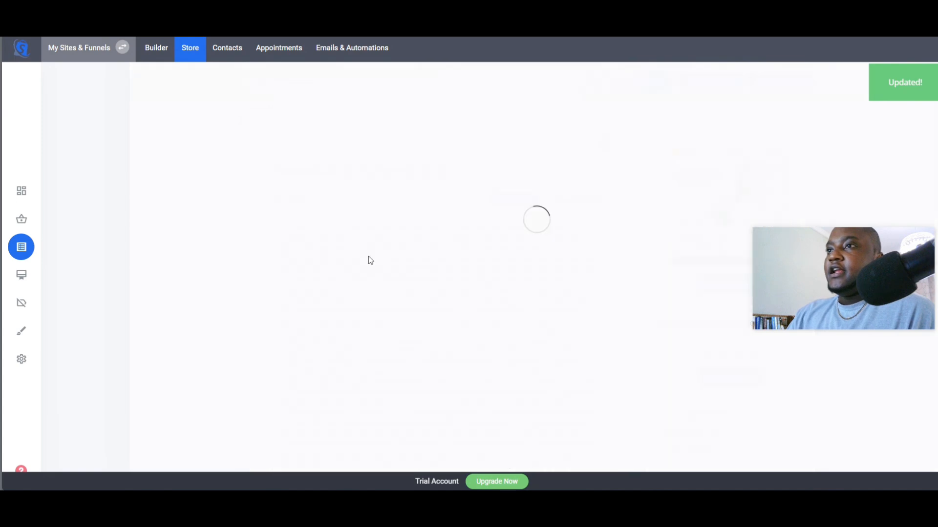
left_click(331, 261)
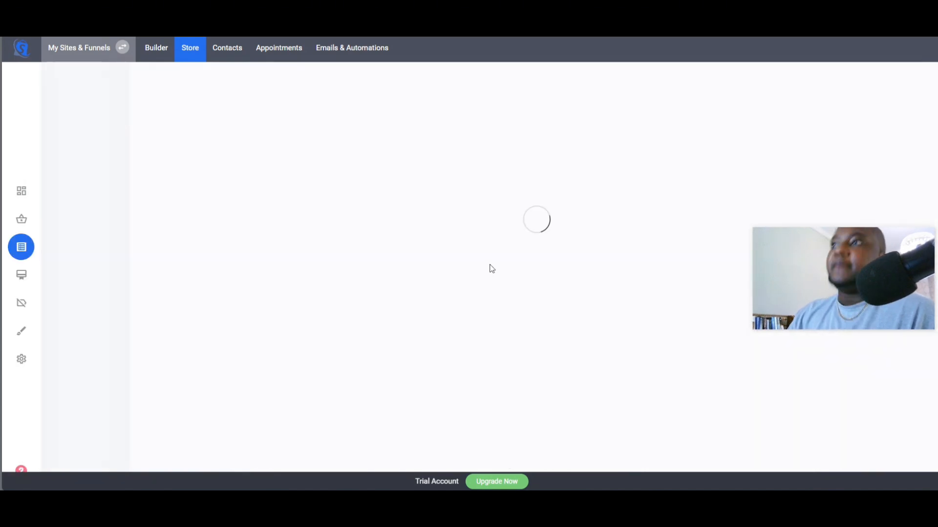
left_click(710, 186)
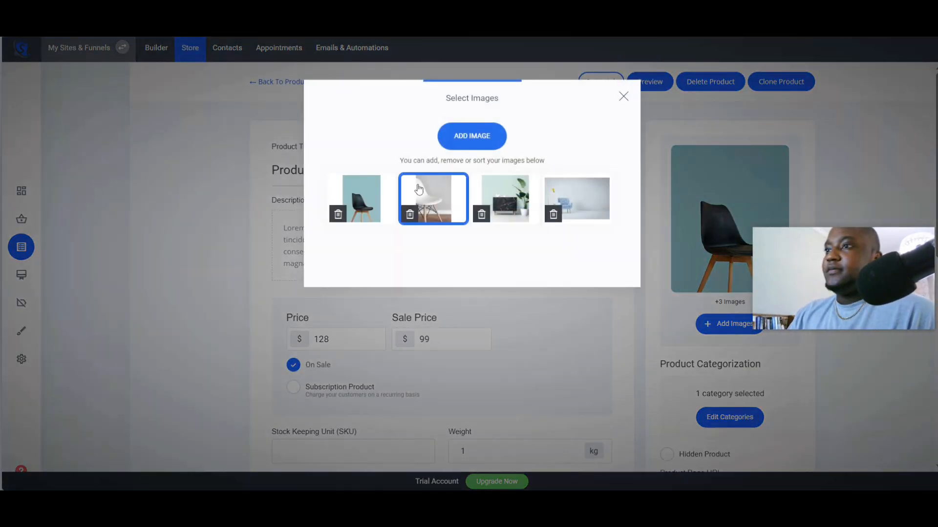
left_click(337, 214)
left_click(516, 230)
left_click(337, 215)
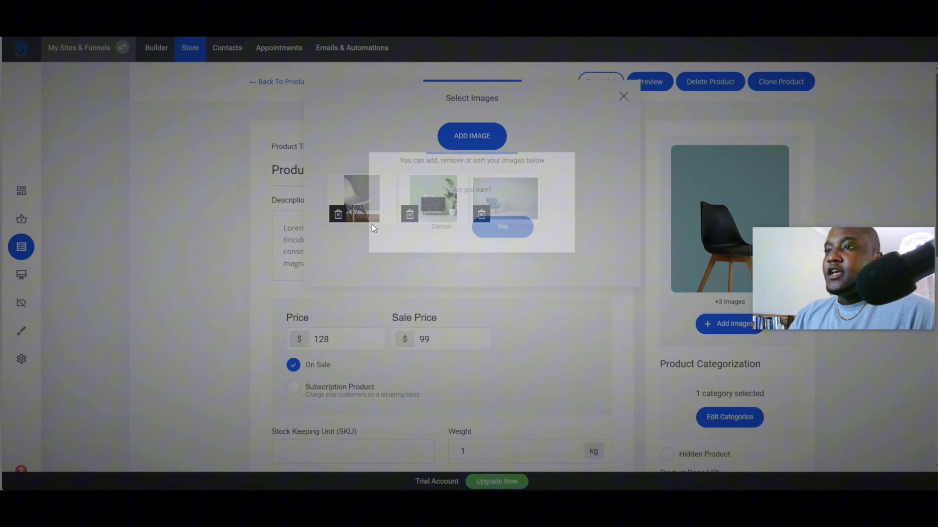
left_click(517, 232)
left_click(336, 213)
left_click(504, 230)
left_click(337, 214)
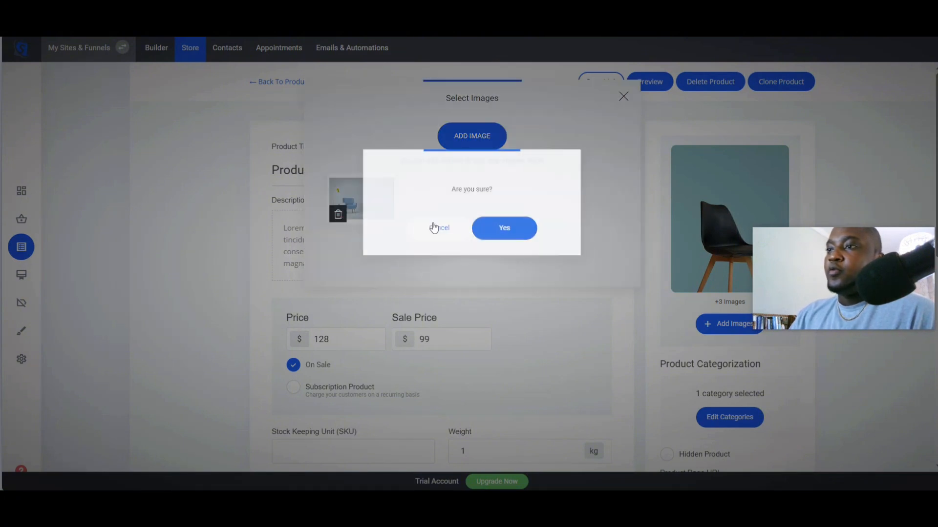
left_click(503, 228)
- Add the pfrm expl unsplash-6rrlT4Ycqol.webp image as Product Three's image
left_click(468, 141)
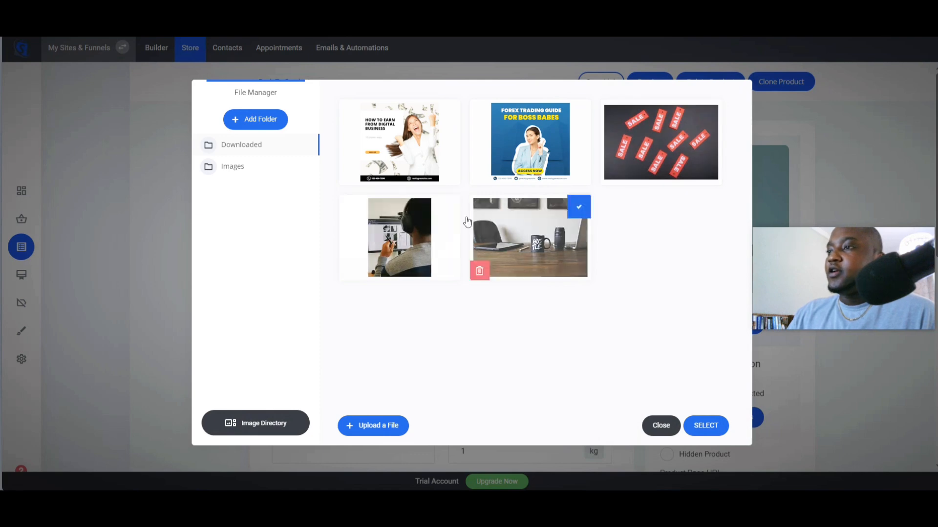
left_click(399, 237)
left_click(705, 426)
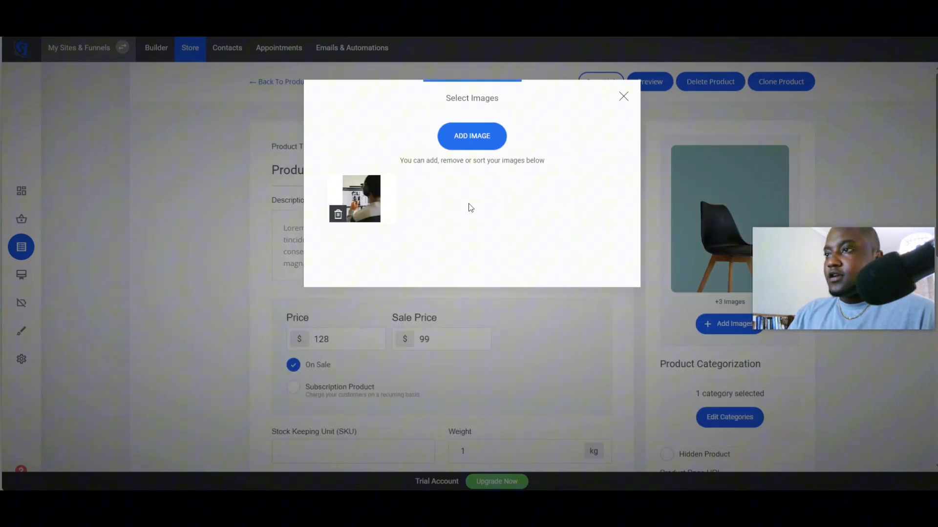
left_click(408, 347)
- Rename Product Three's title to Nice side hustle baby
triple_click(359, 165)
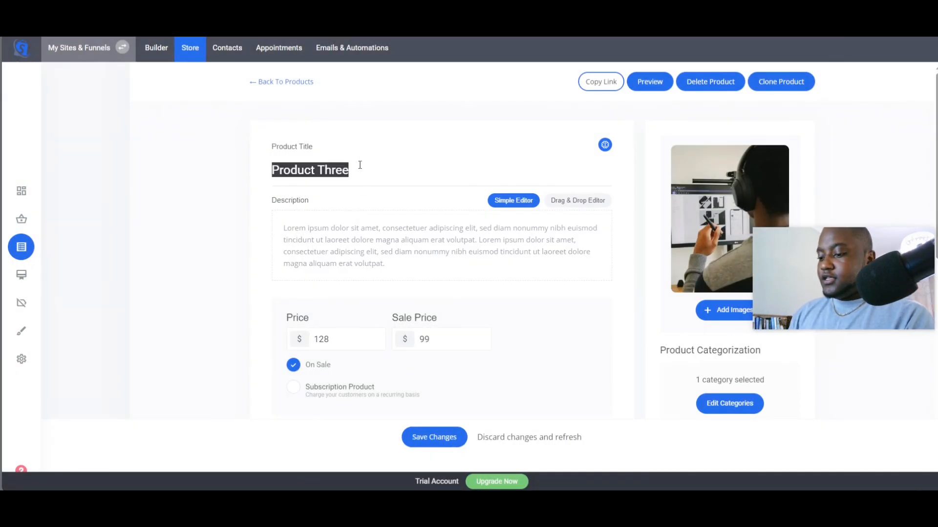
type("Nice side hustle baby")
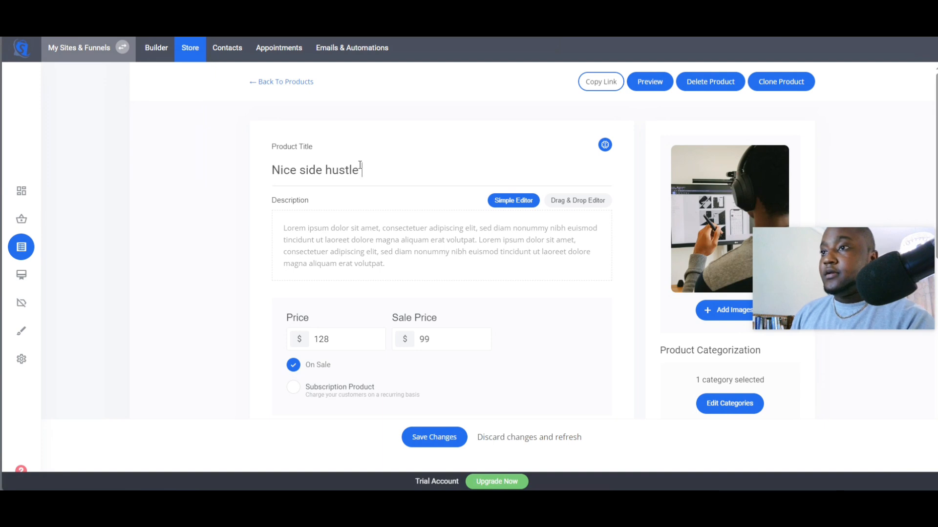
- Generate Product Three's description with the AI writer and set its price to $8
left_click(606, 146)
scroll(384, 273, "down", 4)
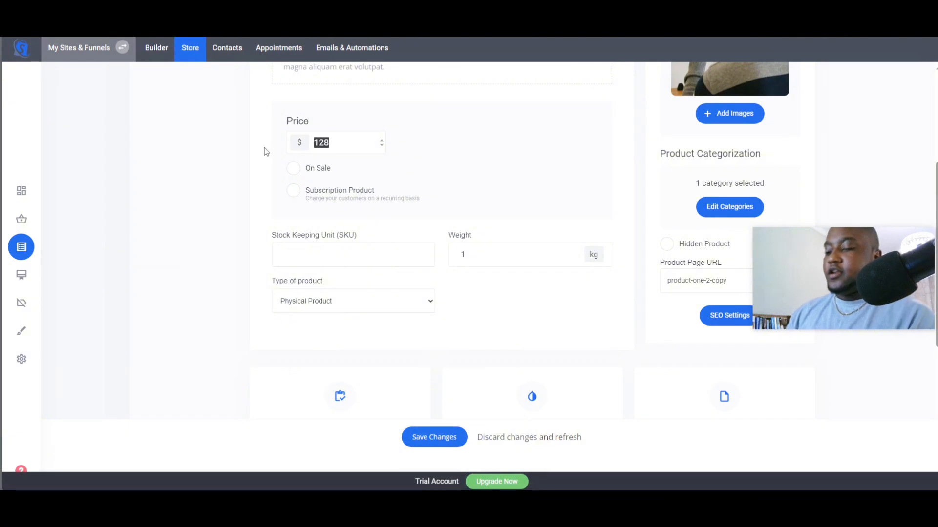
scroll(266, 152, "up", 5)
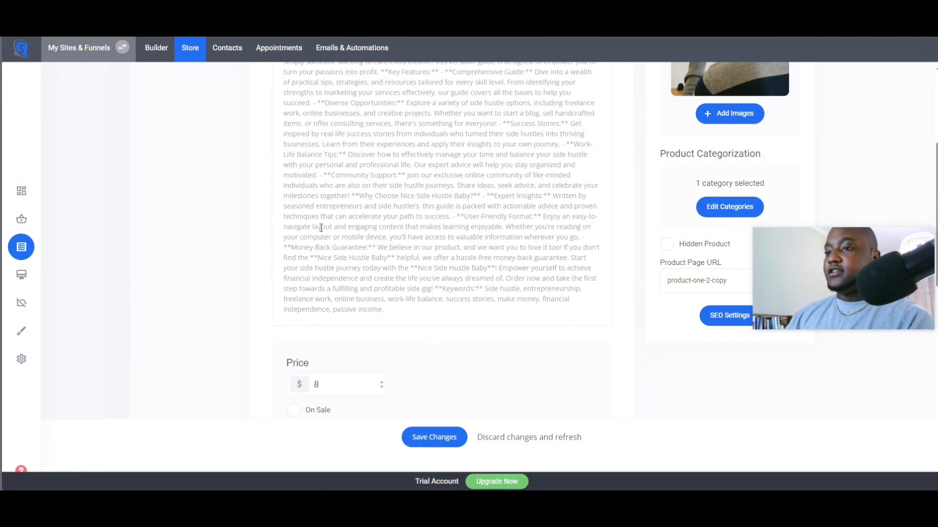
scroll(445, 385, "down", 4)
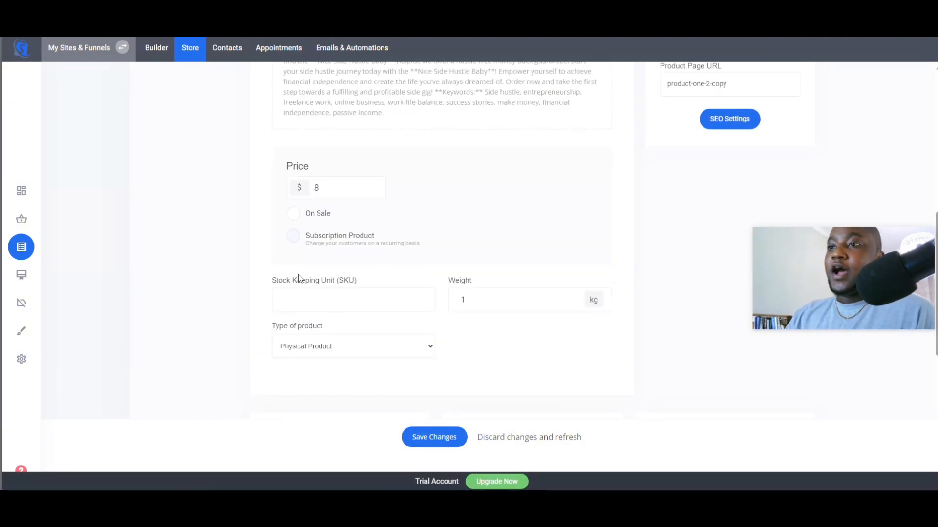
- Set Product Three's type of product to Digital Product
left_click(303, 347)
left_click(302, 380)
scroll(362, 391, "down", 2)
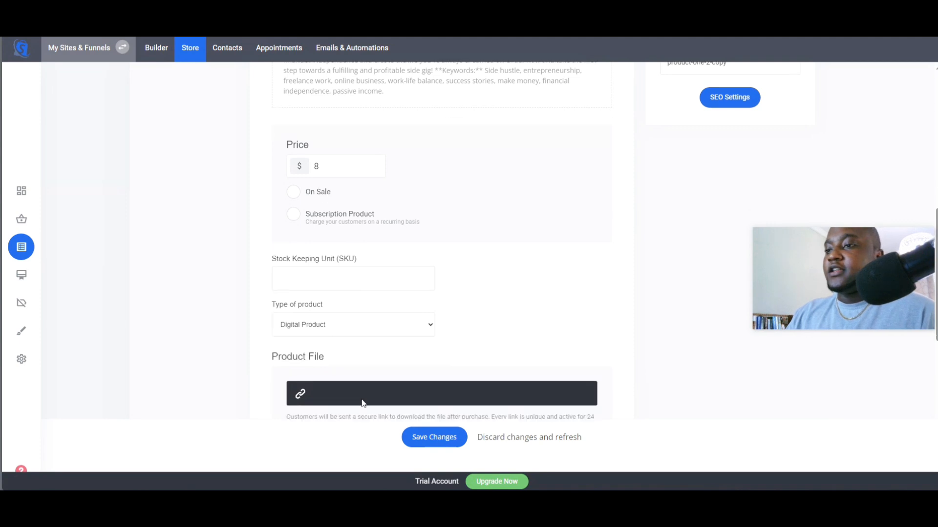
- Attach pfrm expl unsplash-6rrlT4Ycqol.webp as Product Three's downloadable product file
left_click(361, 323)
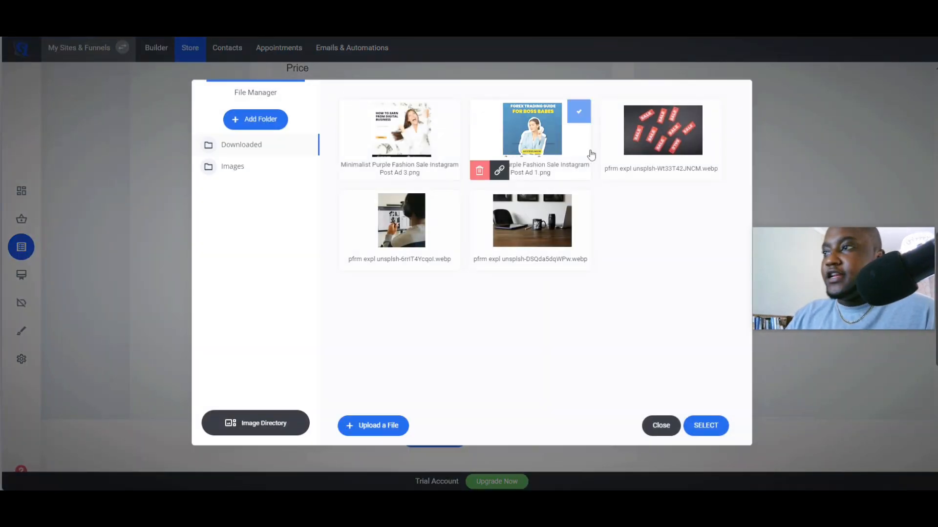
left_click(408, 215)
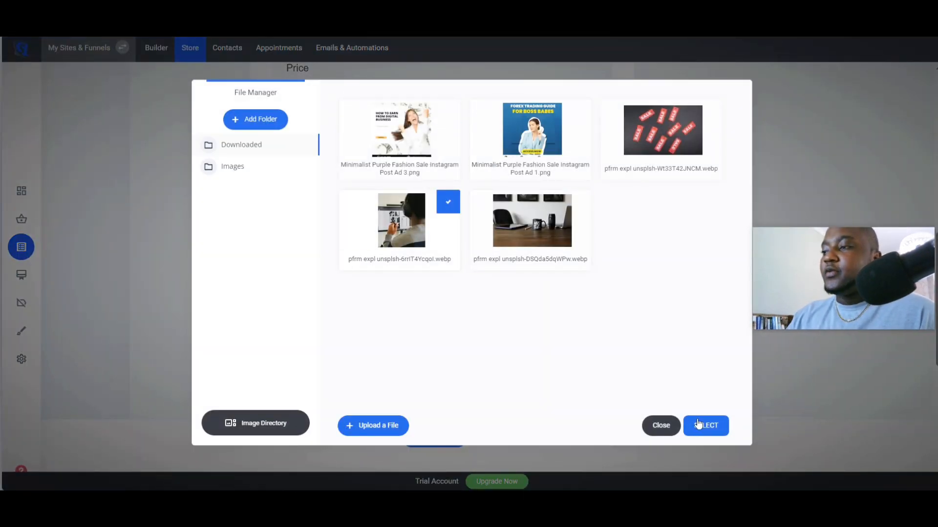
left_click(699, 424)
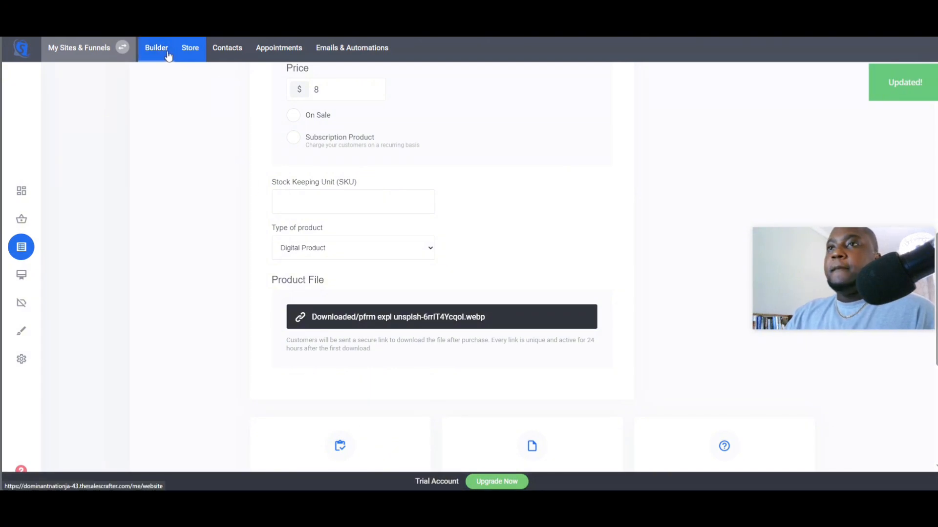
- Preview the website's products page on desktop and mobile to check the three products
scroll(445, 276, "up", 8)
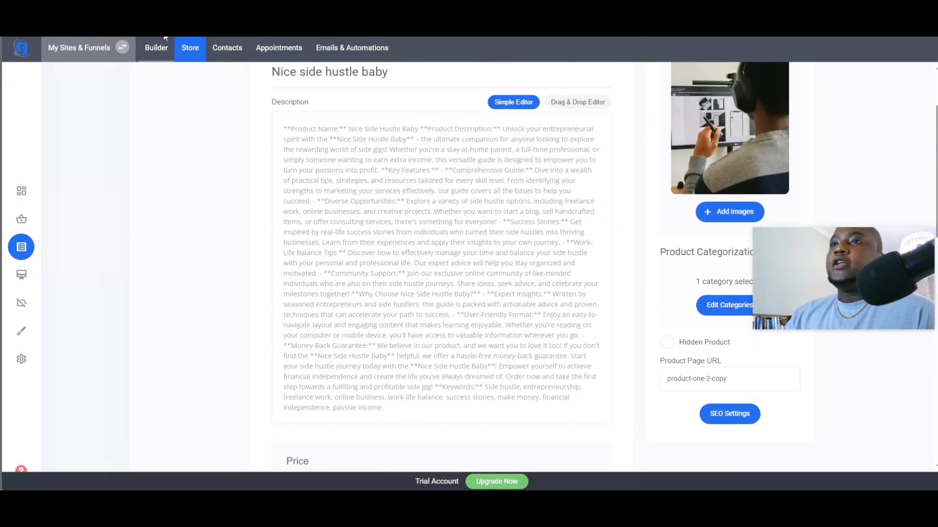
left_click(150, 51)
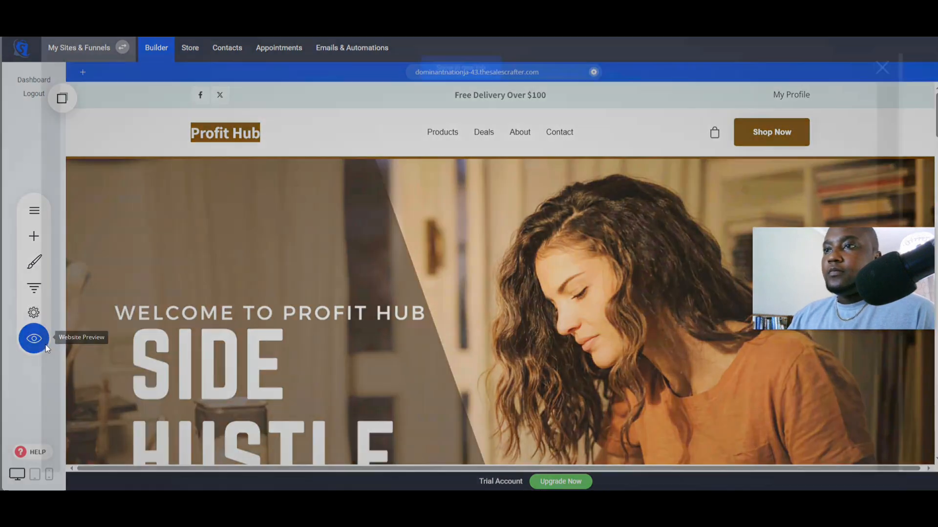
left_click(34, 338)
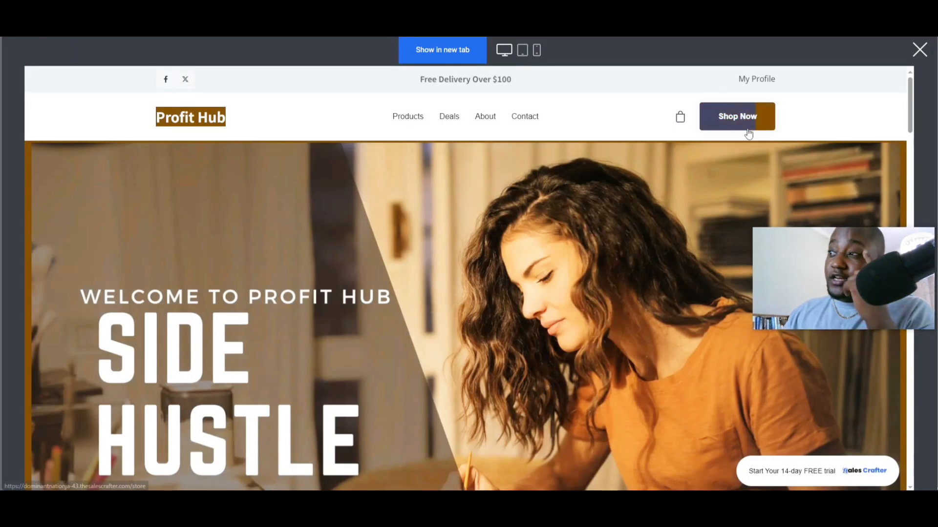
left_click(749, 132)
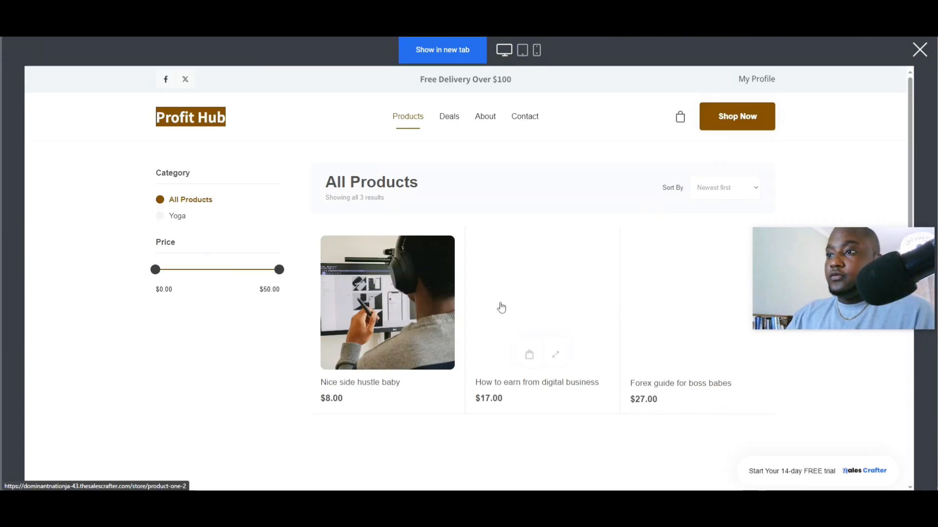
left_click(536, 50)
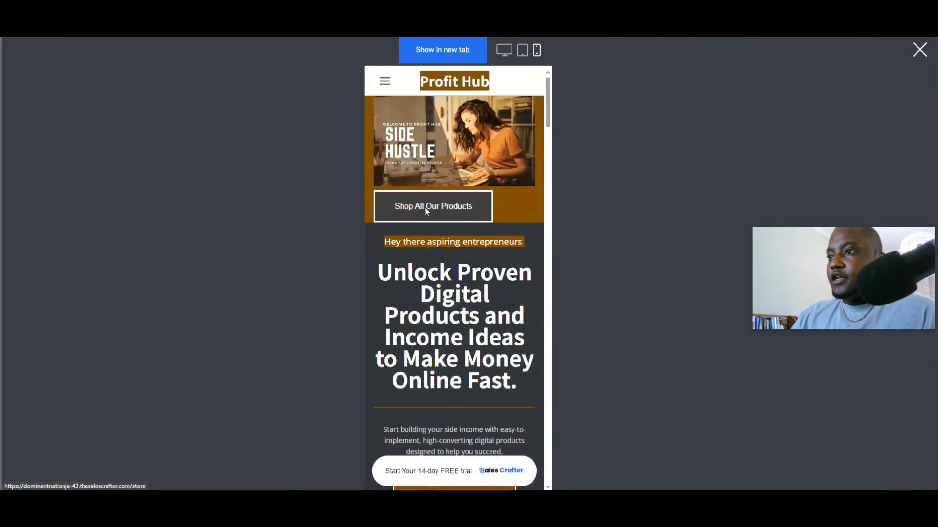
left_click(426, 209)
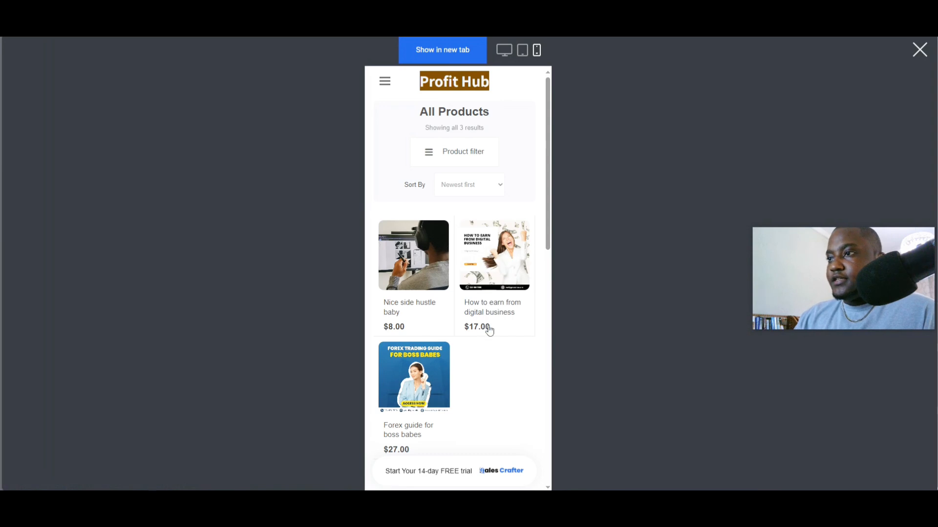
scroll(486, 328, "down", 2)
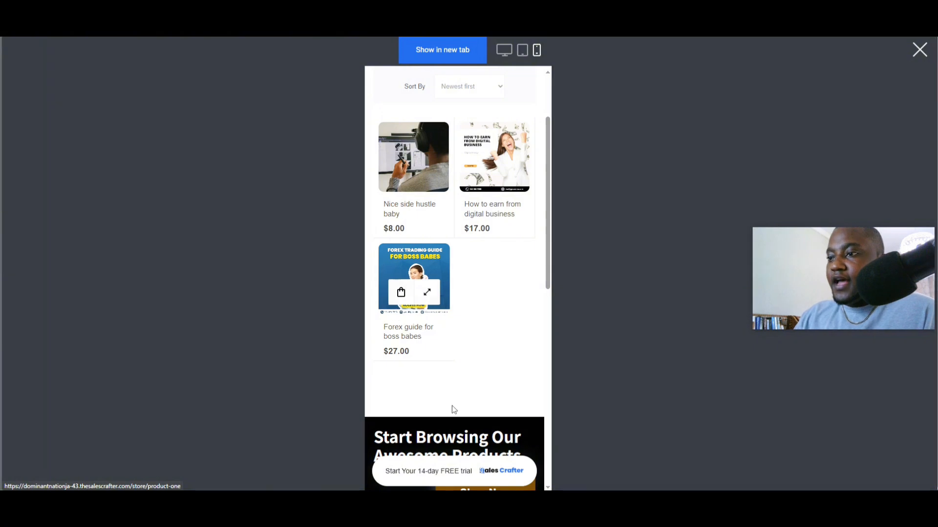
scroll(454, 407, "up", 2)
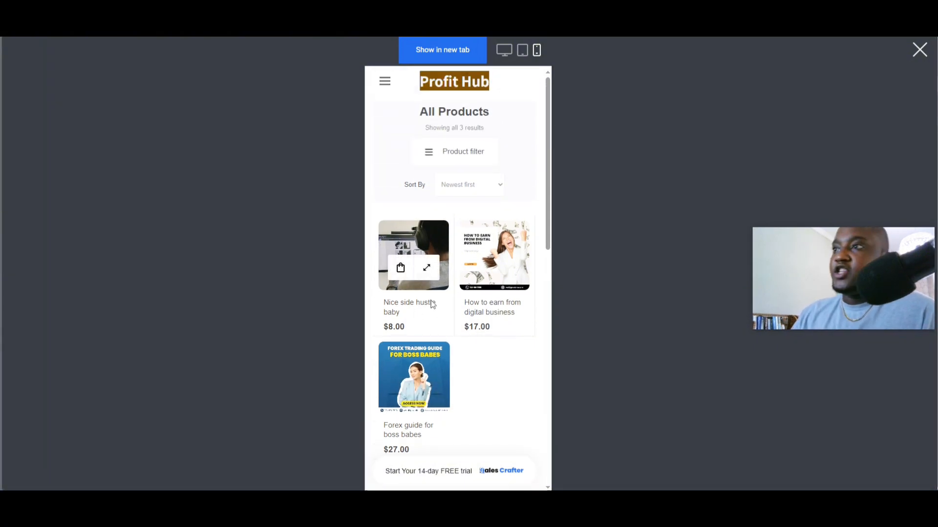
- Scroll through the home page in the mobile preview, then close the preview
left_click(441, 82)
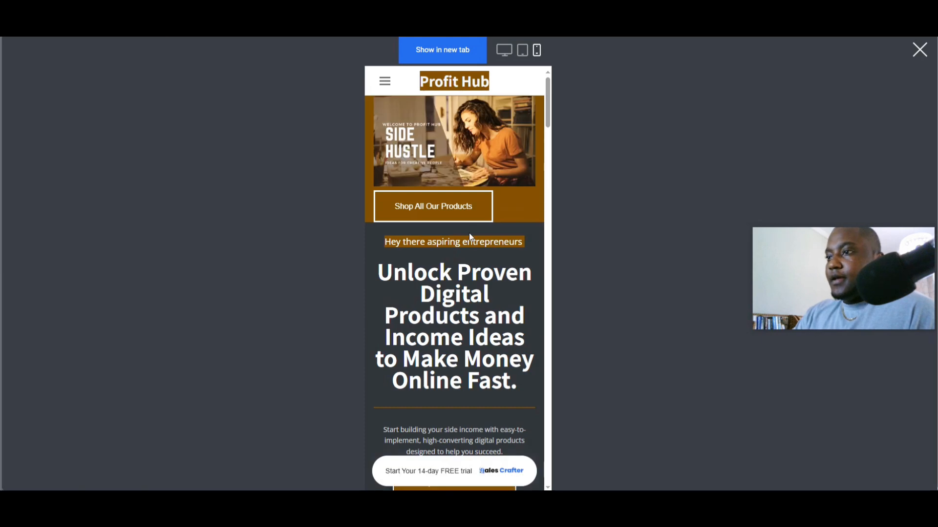
scroll(487, 303, "down", 15)
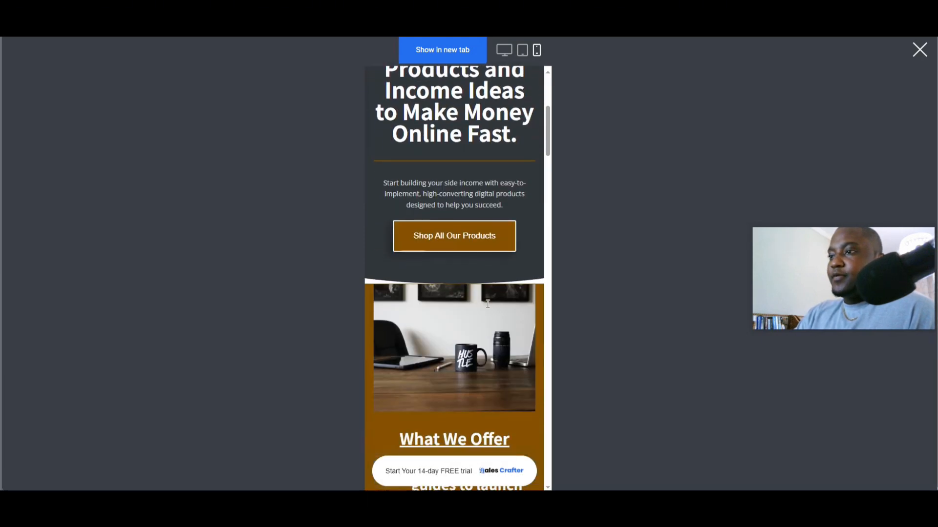
scroll(488, 303, "down", 15)
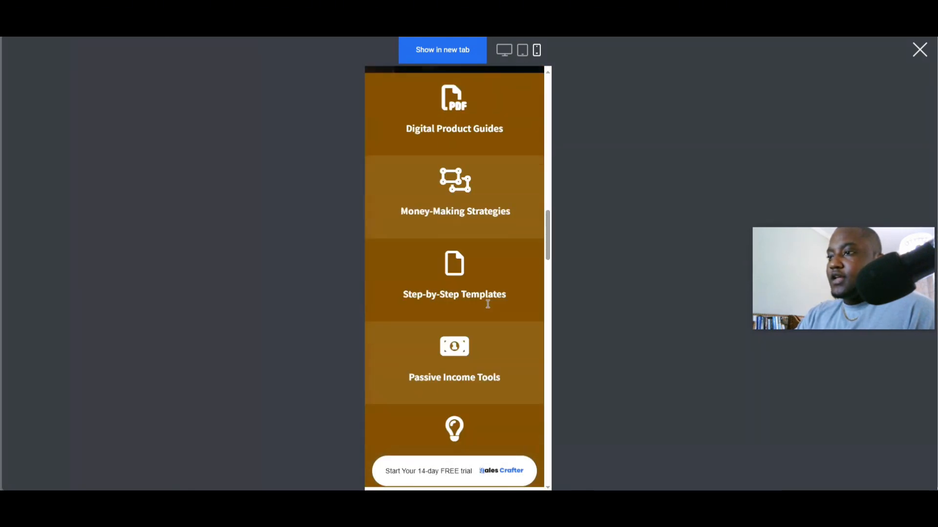
scroll(489, 308, "down", 15)
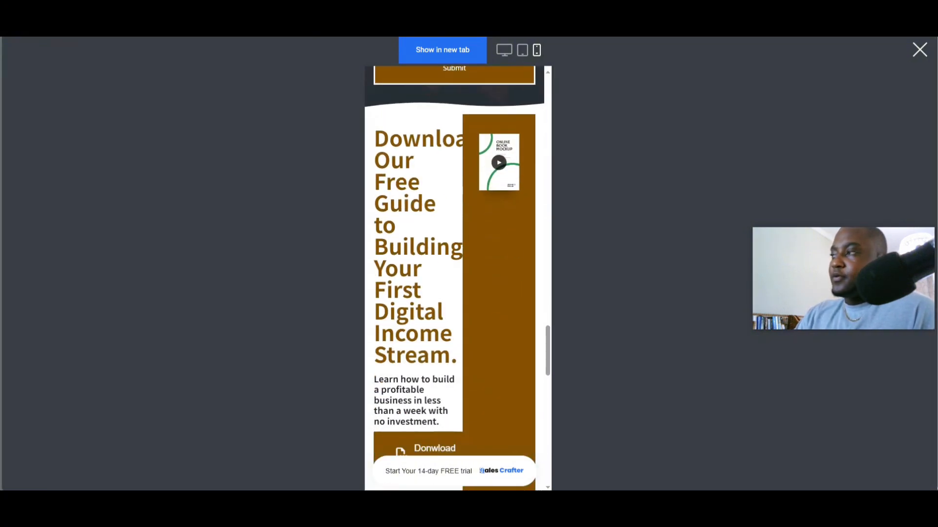
left_click(917, 58)
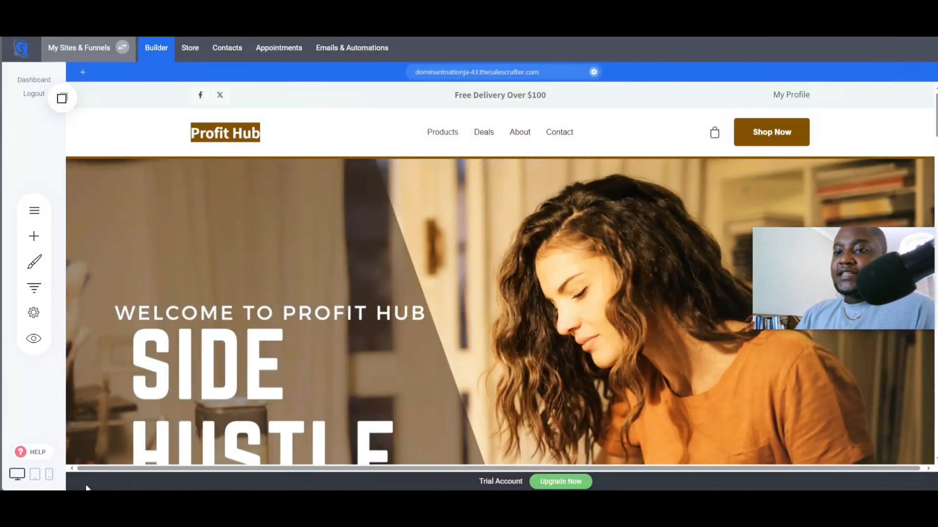
- Switch the builder to phone view and hide the hero image container on phones
left_click(49, 474)
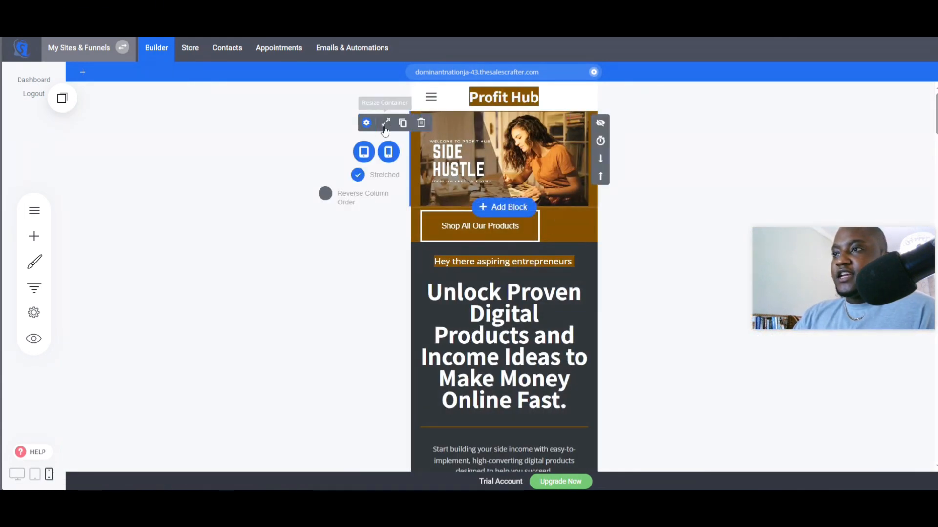
left_click(389, 153)
left_click(61, 100)
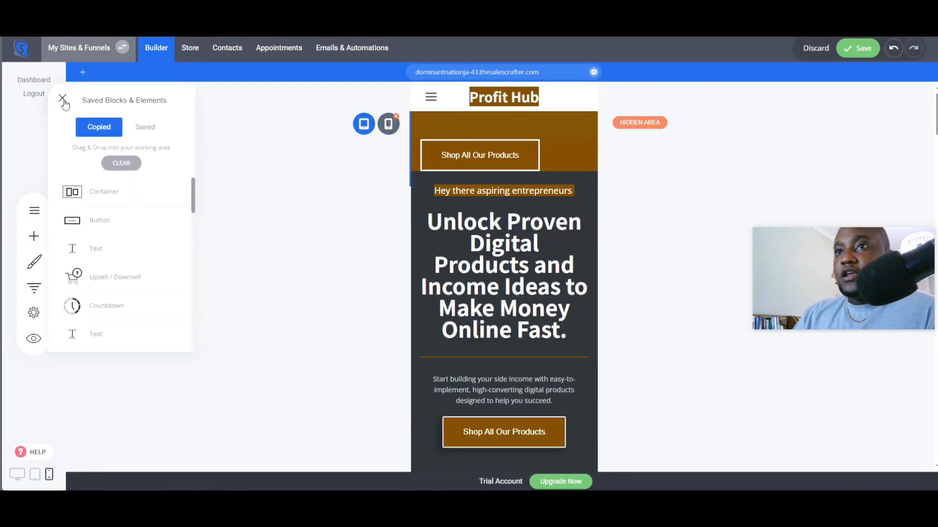
- Insert the copied mobile hero image container at the top of the phone layout
left_click_drag(74, 192, 459, 115)
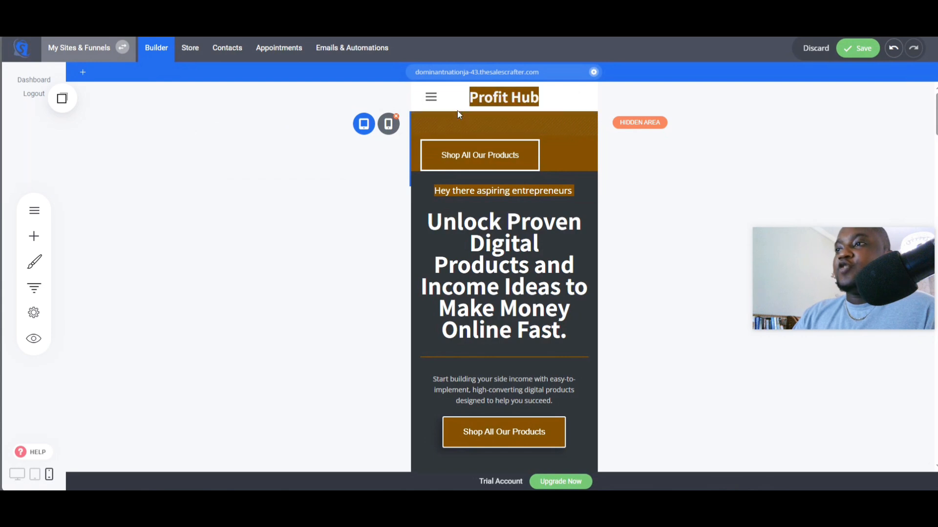
left_click(62, 99)
left_click_drag(74, 191, 476, 118)
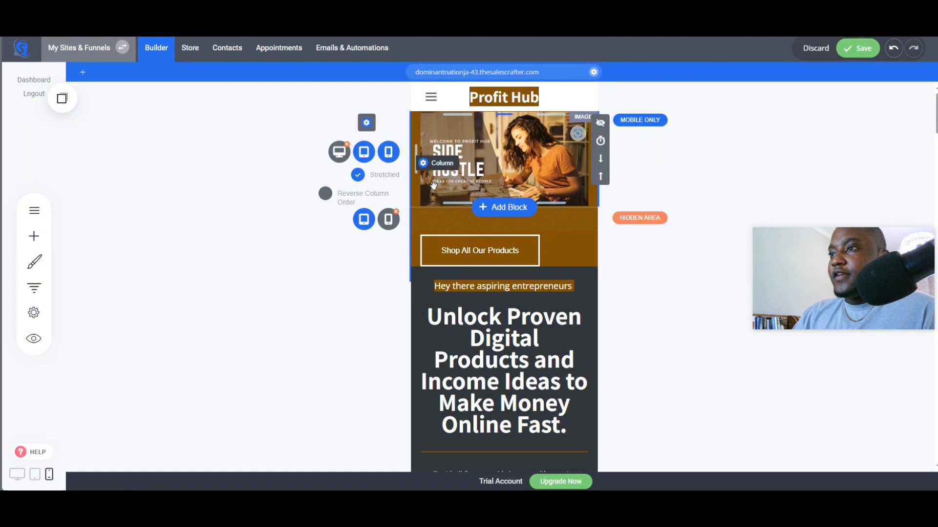
mouse_move(556, 205)
left_mouse_down()
mouse_move(554, 220)
mouse_move(515, 231)
mouse_move(523, 214)
mouse_move(531, 225)
mouse_move(555, 206)
left_mouse_up()
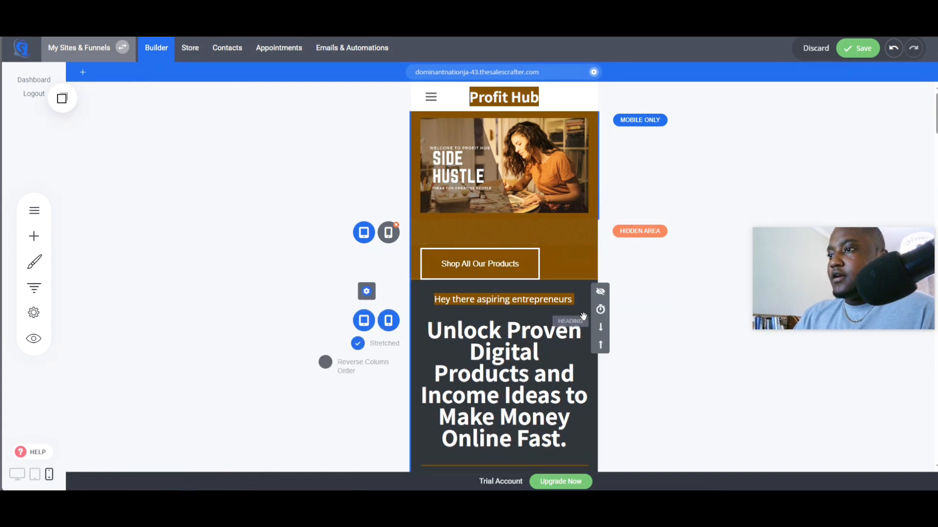
- Center-align the hero's Shop All Our Products button and save the page
left_click(488, 262)
left_click(490, 237)
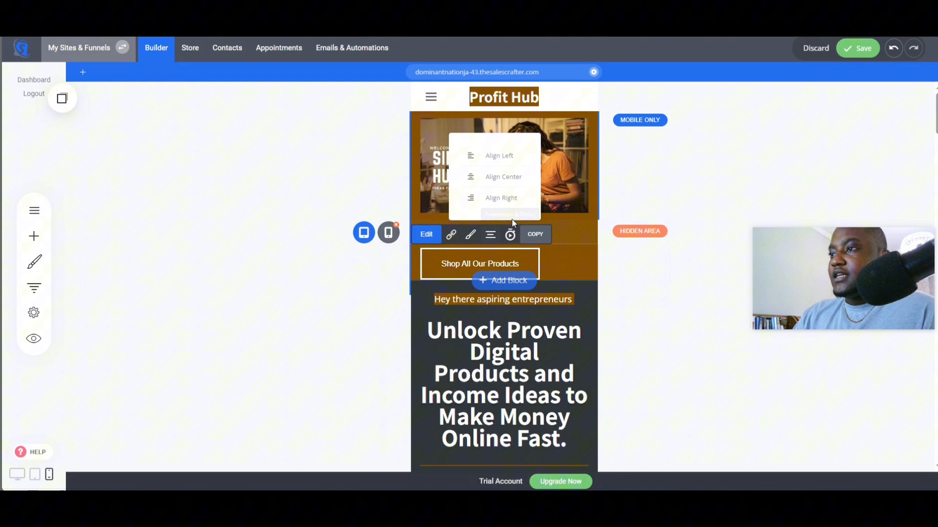
left_click(496, 176)
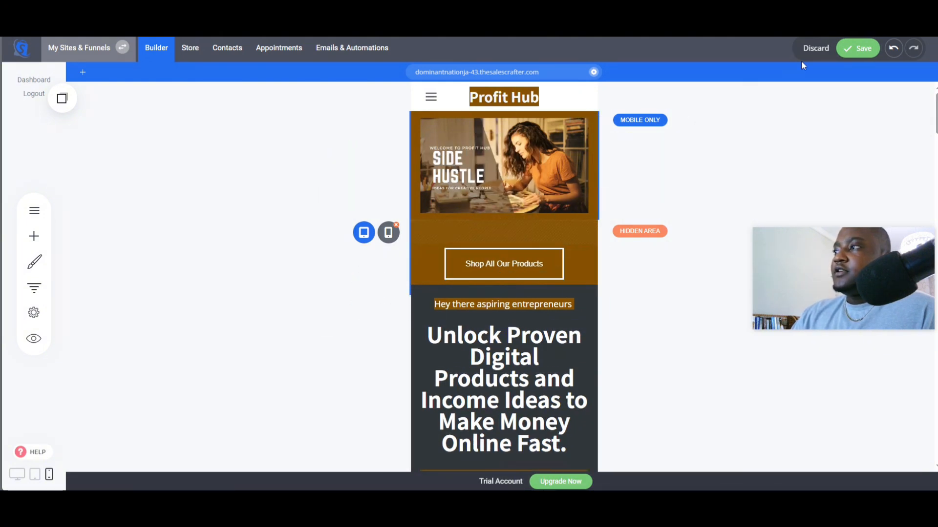
left_click(855, 55)
- Hide the What We Offer container on phones and insert its copied mobile version in its place
scroll(595, 305, "down", 9)
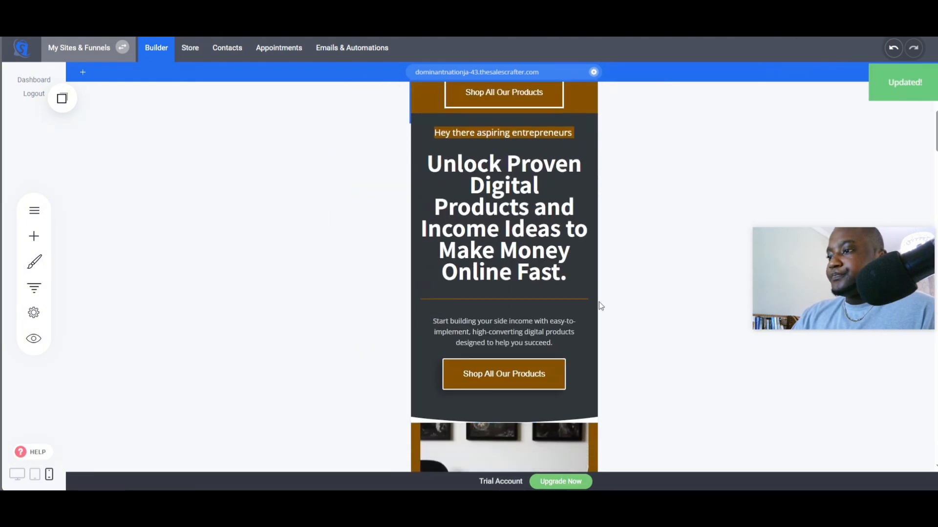
scroll(593, 307, "down", 2)
scroll(594, 307, "up", 2)
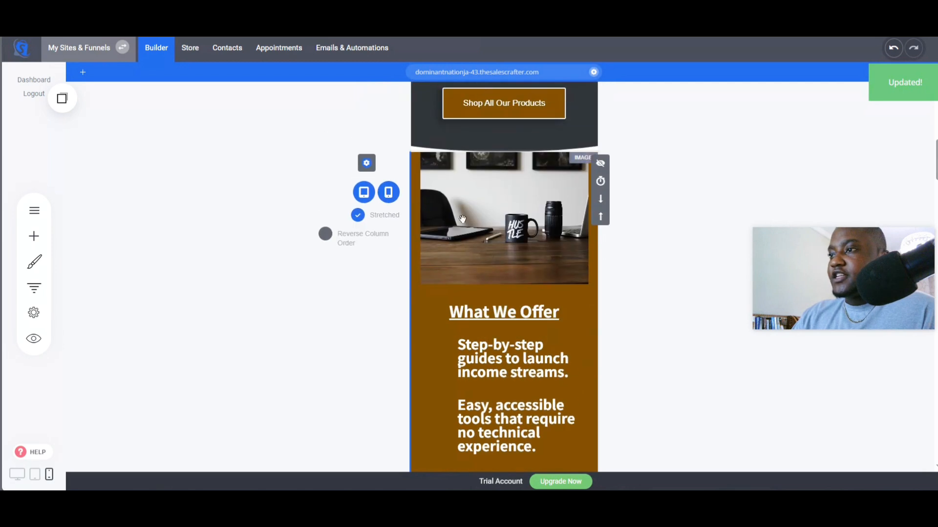
left_click(388, 192)
left_click(55, 99)
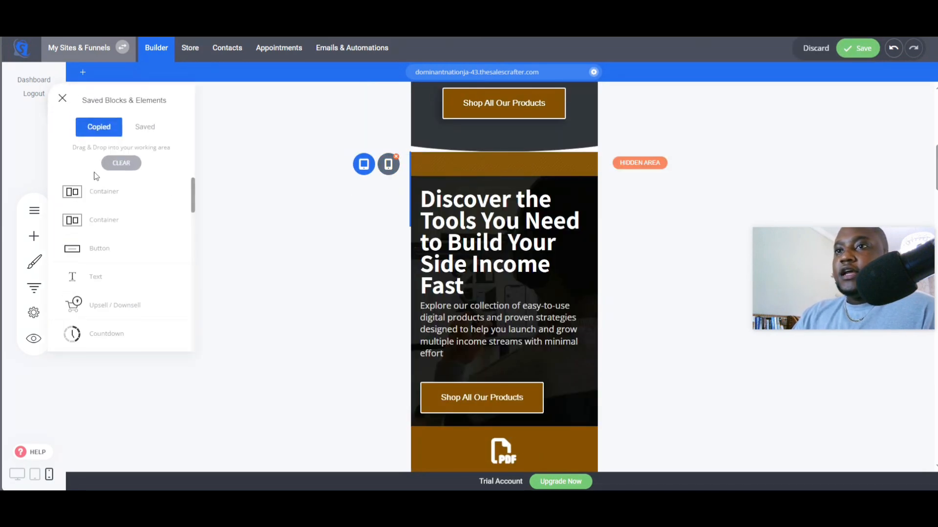
left_click_drag(96, 197, 473, 163)
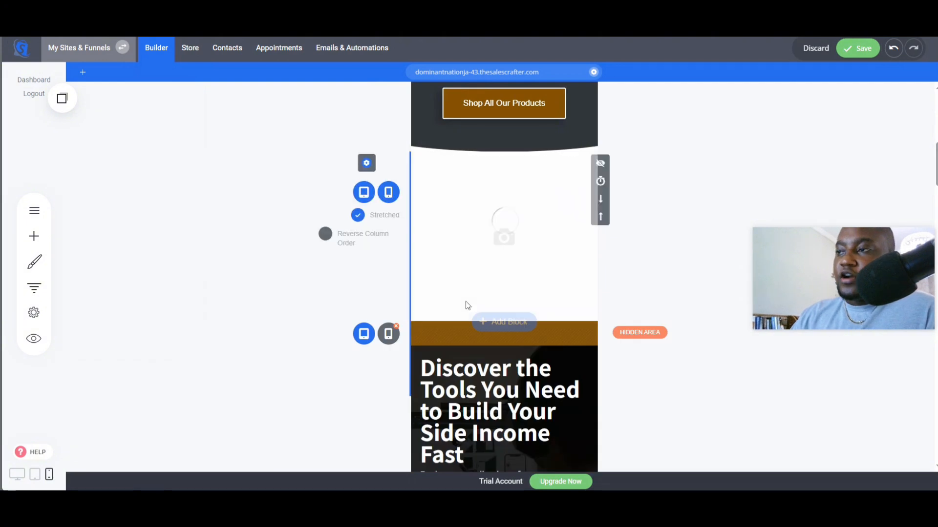
- Set the icon color of all three What We Offer checkmark icons to white
scroll(493, 273, "down", 3)
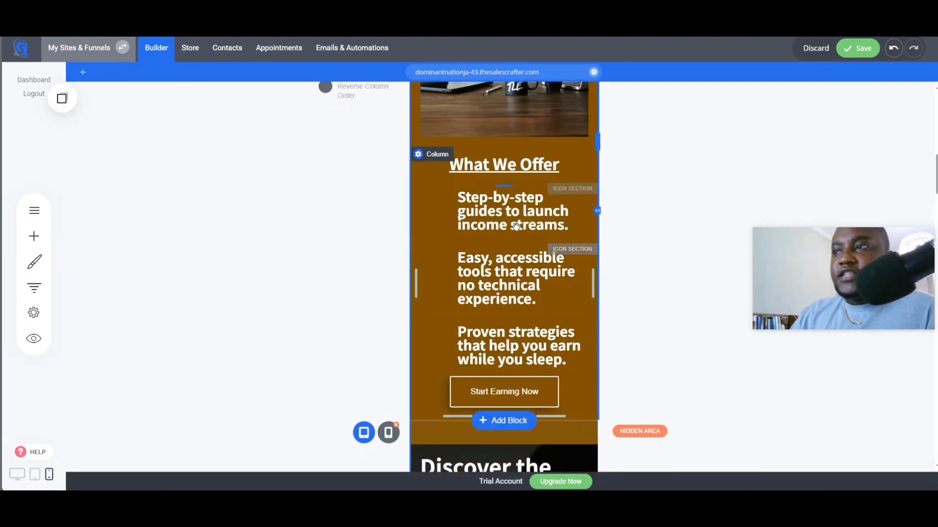
left_click(455, 195)
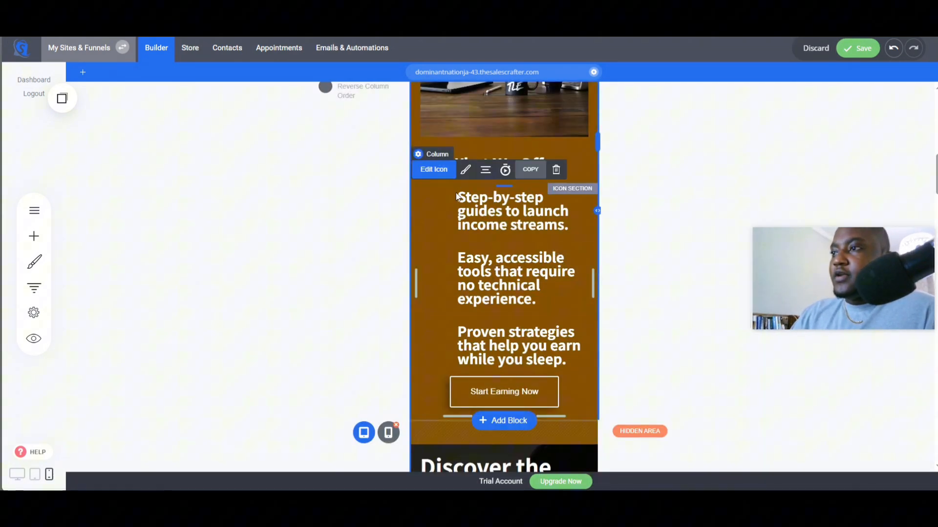
left_click(465, 170)
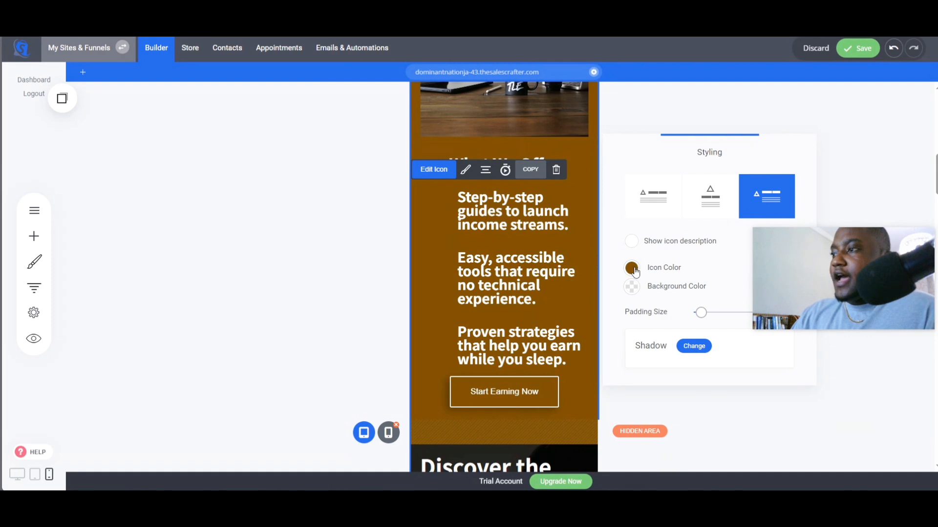
left_click(631, 268)
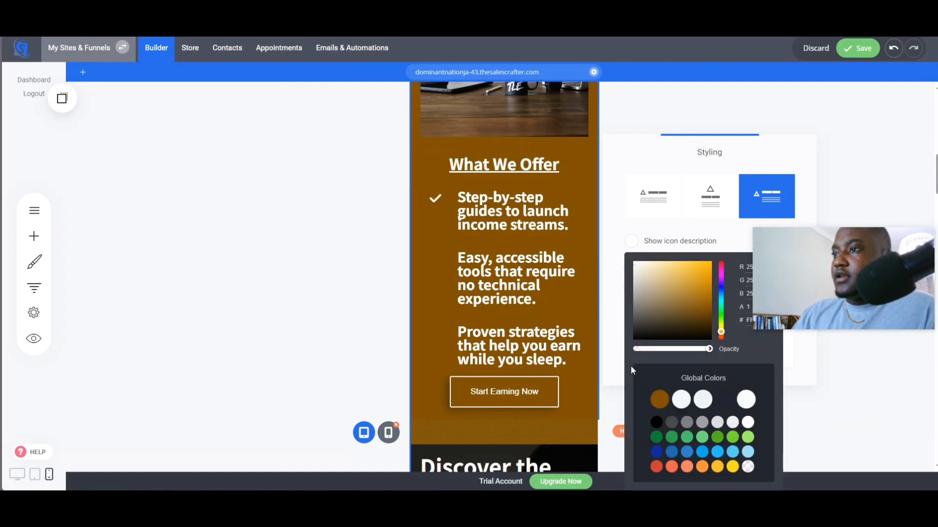
left_click(605, 239)
left_click(467, 269)
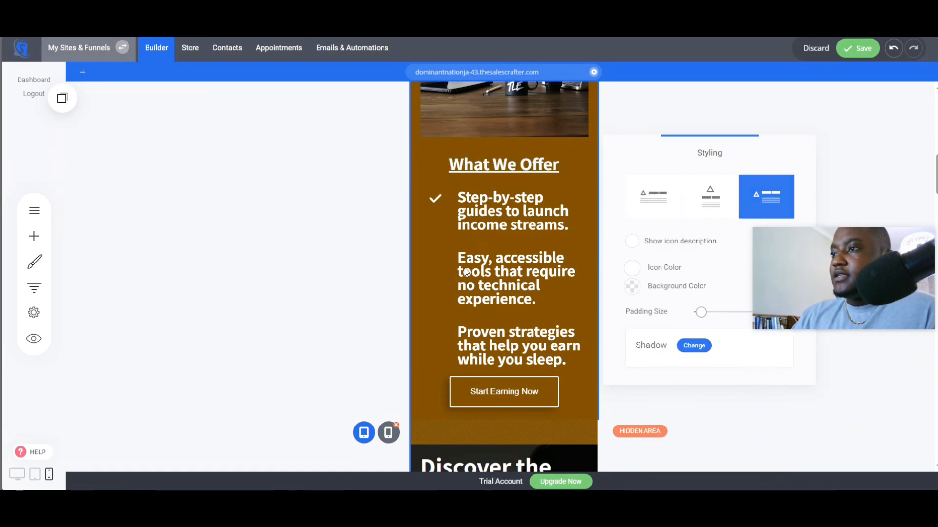
left_click(439, 262)
left_click(467, 230)
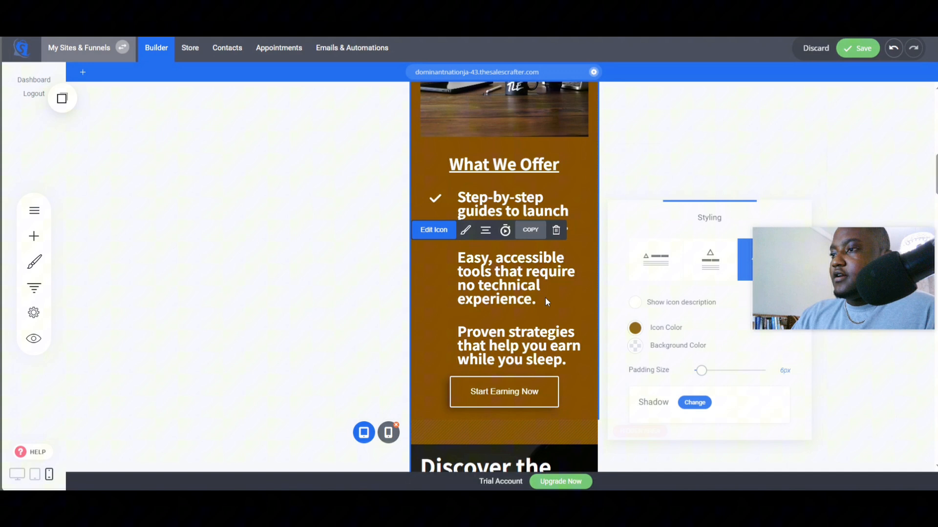
left_click(632, 345)
left_click(458, 322)
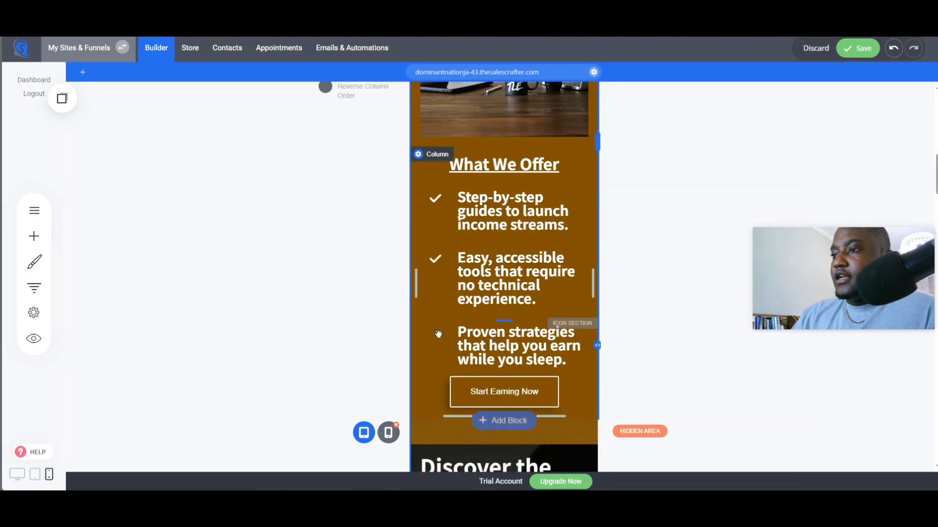
left_click(435, 332)
left_click(466, 304)
left_click(632, 350)
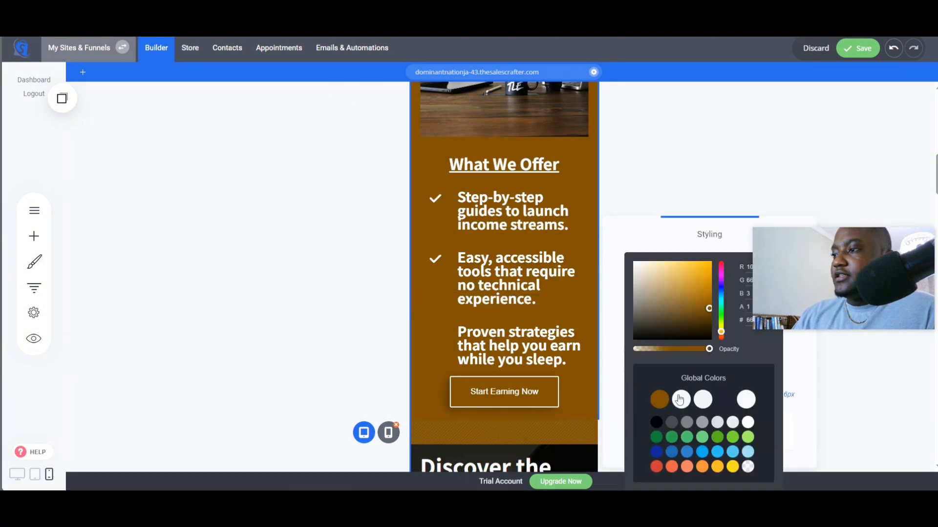
left_click(748, 423)
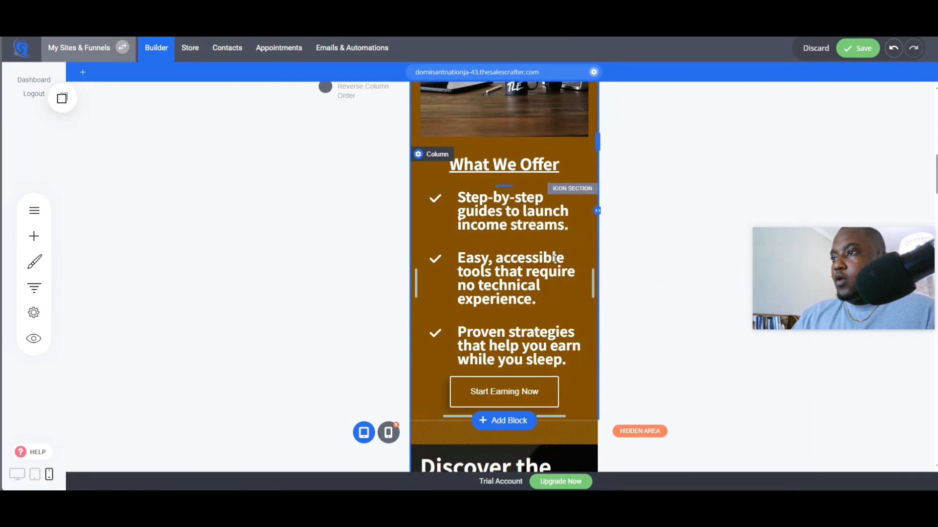
- Left-align the What We Offer heading
left_click(517, 166)
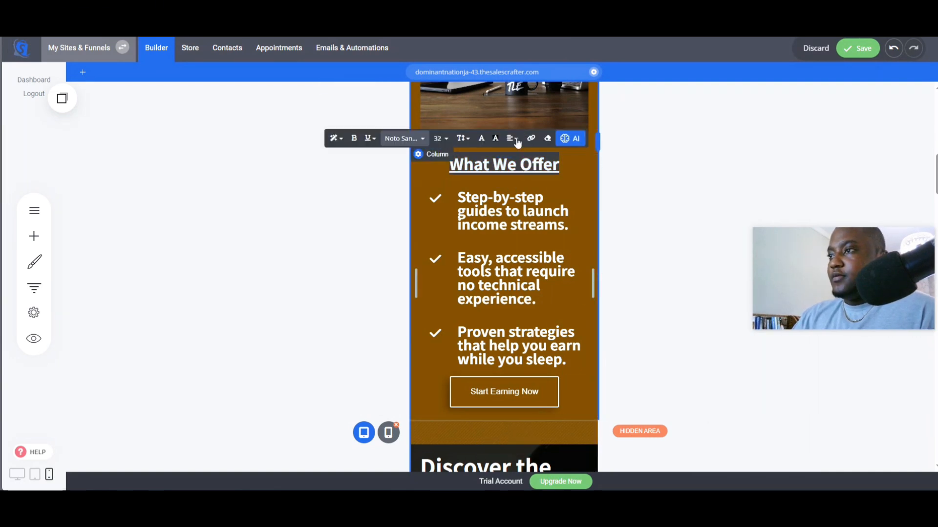
left_click(509, 139)
left_click(512, 158)
left_click(659, 269)
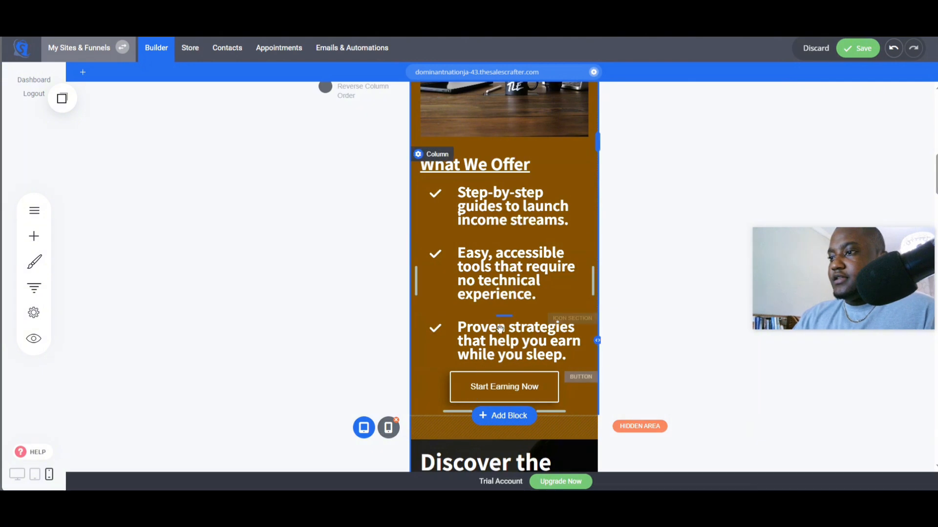
- Hide the Download Our Free Guide container on phones and insert its copied mobile version in its place
scroll(561, 356, "up", 3)
scroll(537, 356, "down", 9)
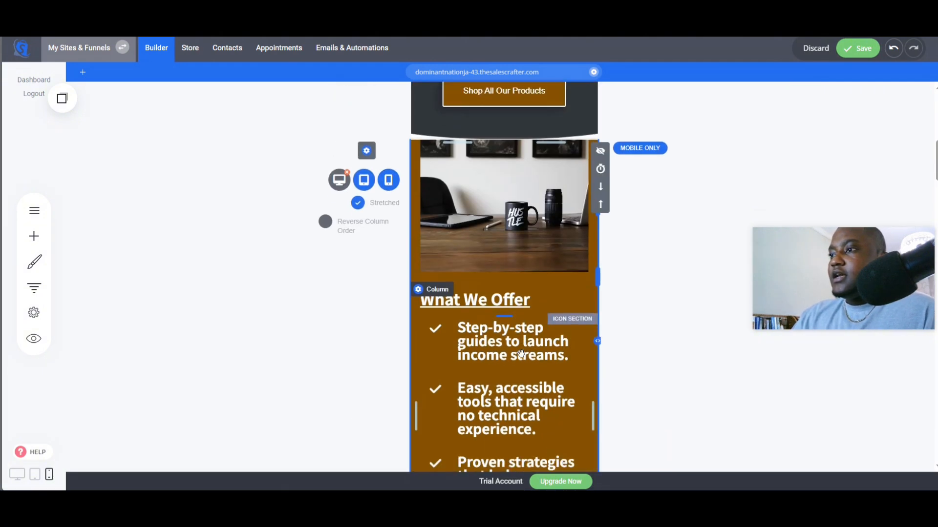
scroll(523, 357, "down", 20)
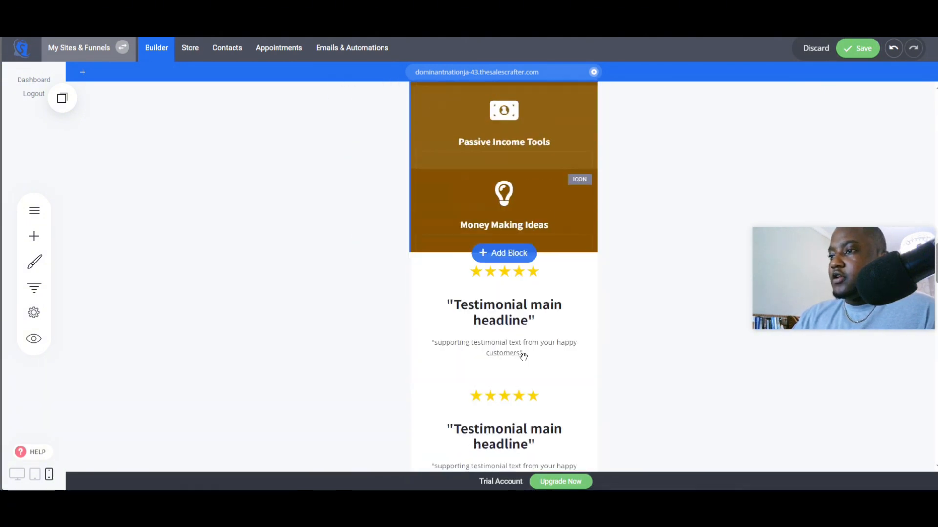
scroll(523, 357, "up", 4)
scroll(523, 357, "down", 5)
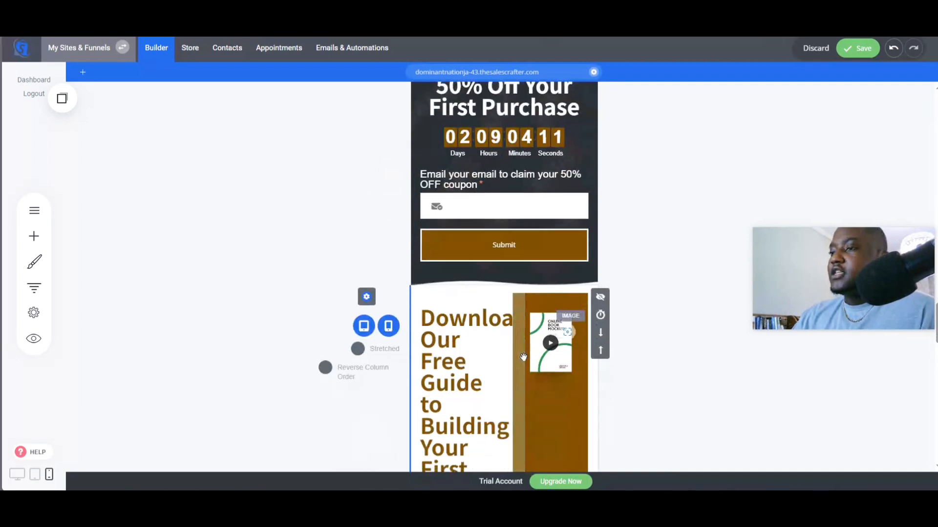
scroll(523, 356, "up", 2)
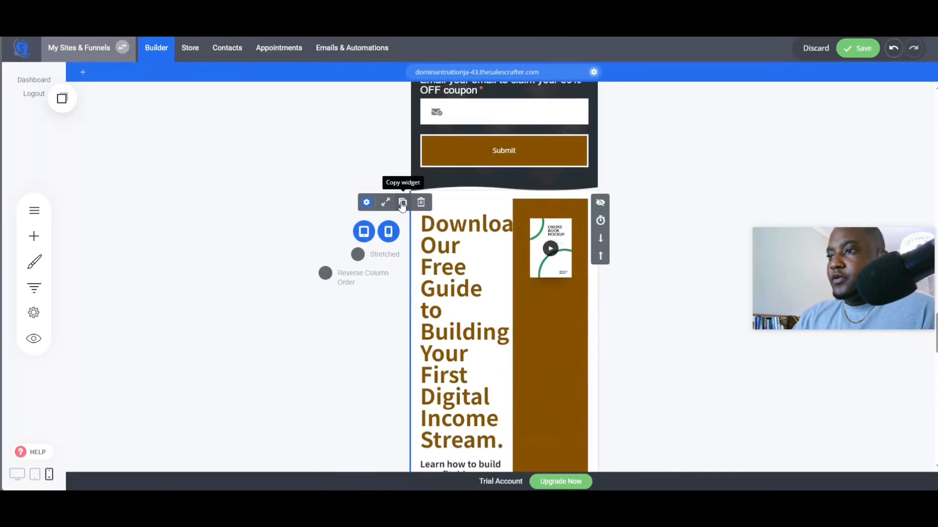
left_click(388, 232)
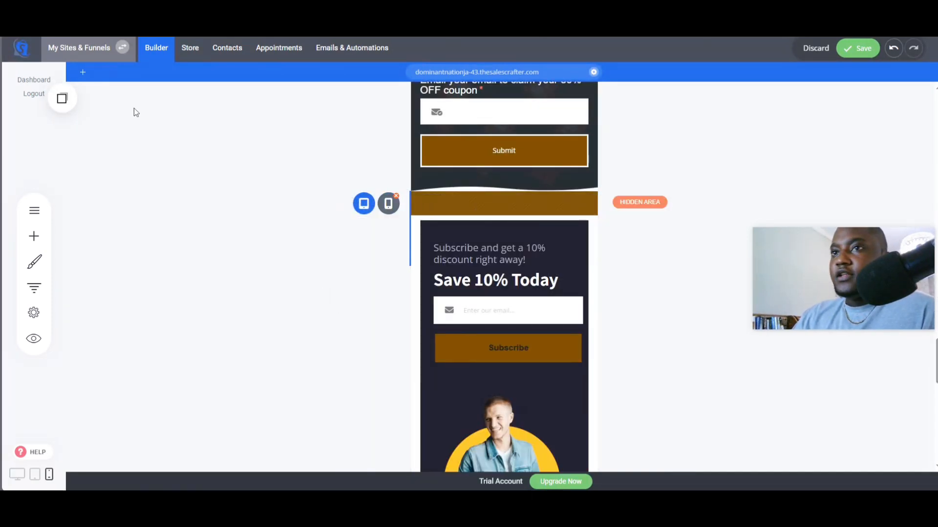
left_click(62, 99)
left_click_drag(73, 198, 488, 184)
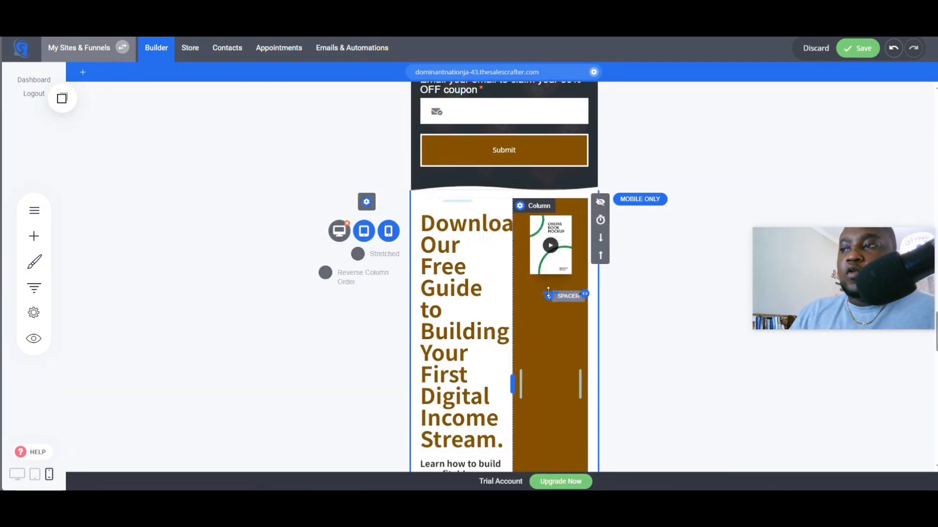
scroll(548, 292, "down", 3)
scroll(548, 292, "up", 2)
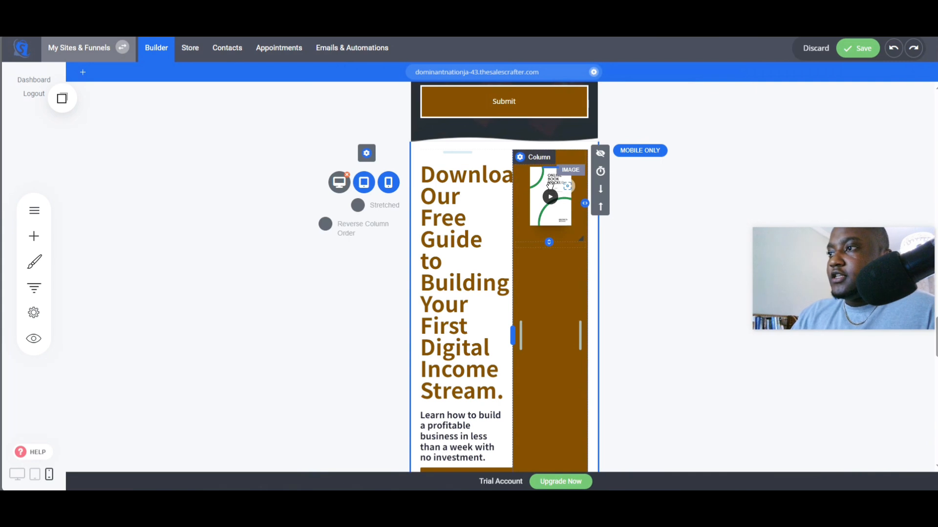
- Move the book mockup image below the guide heading and widen the text column to about 95%
left_click_drag(550, 184, 447, 413)
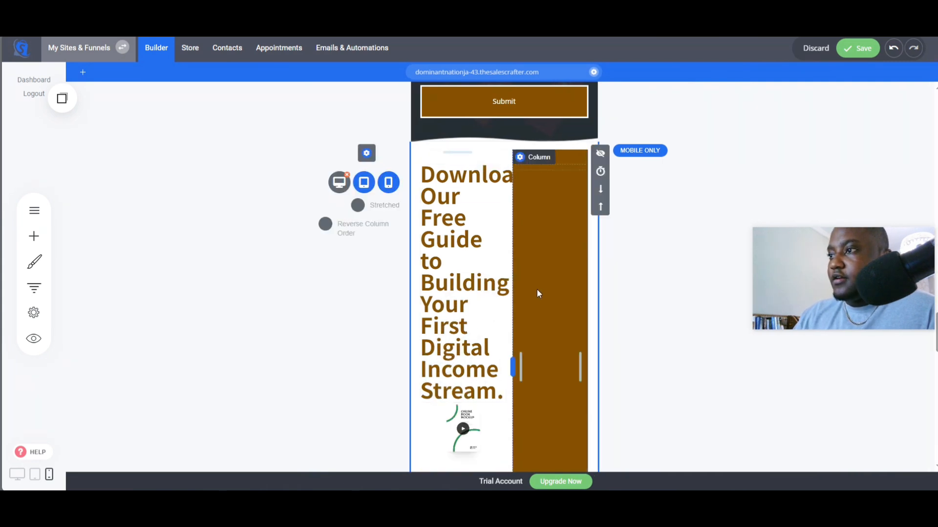
left_click_drag(520, 366, 642, 354)
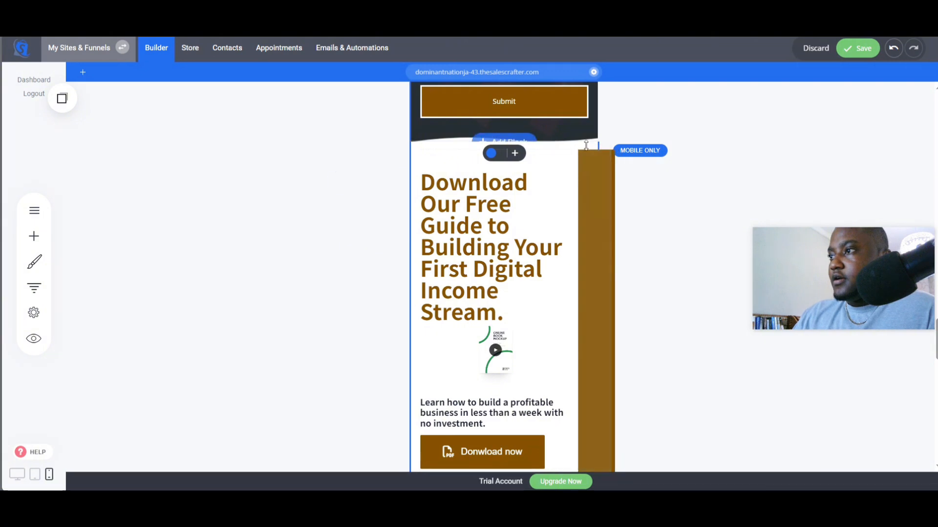
left_click(599, 154)
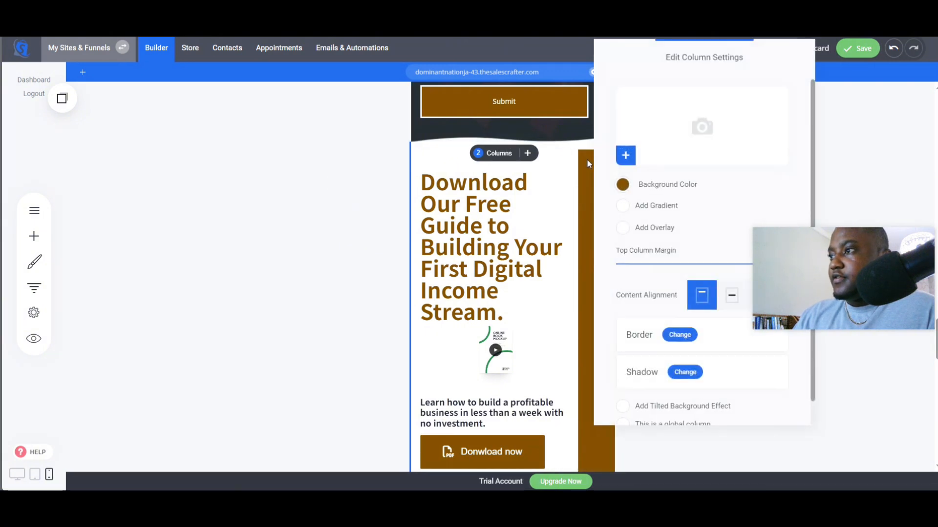
left_click(562, 311)
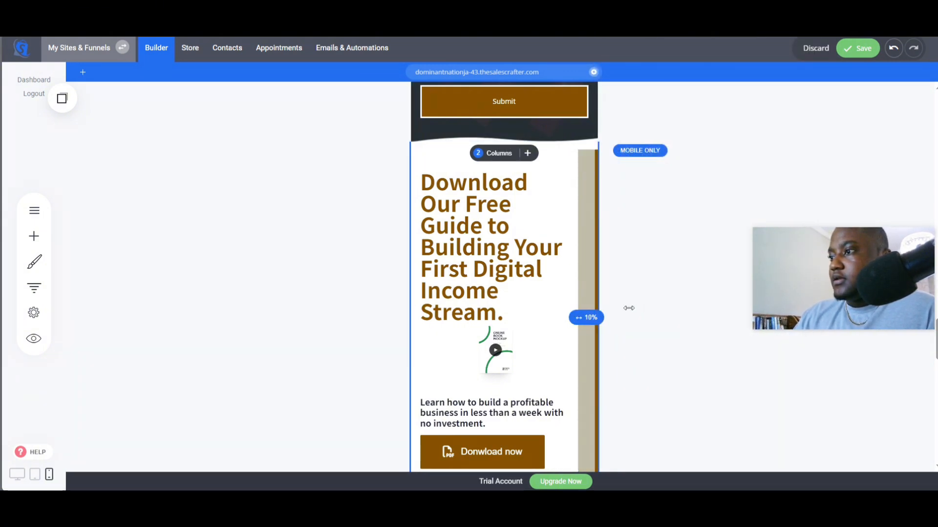
left_click_drag(587, 311, 608, 312)
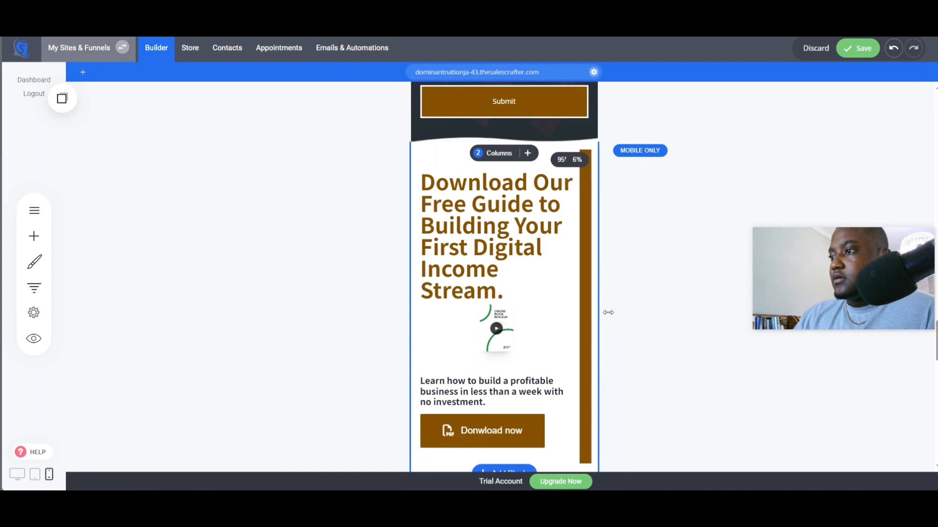
- Enable Stretch if needed on the book mockup image in the mobile guide section
scroll(514, 342, "down", 2)
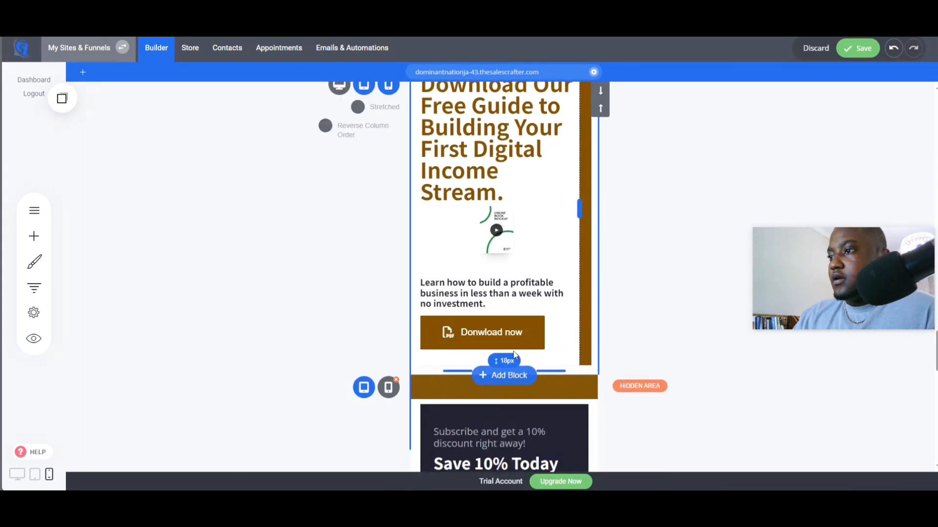
scroll(560, 230, "up", 2)
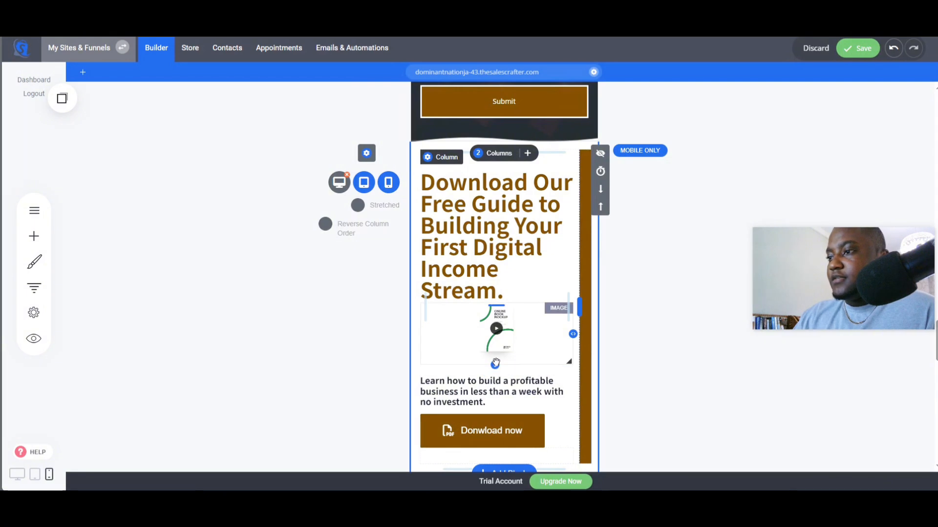
mouse_move(495, 362)
left_mouse_down()
mouse_move(495, 452)
mouse_move(496, 362)
left_mouse_up()
left_click(498, 383)
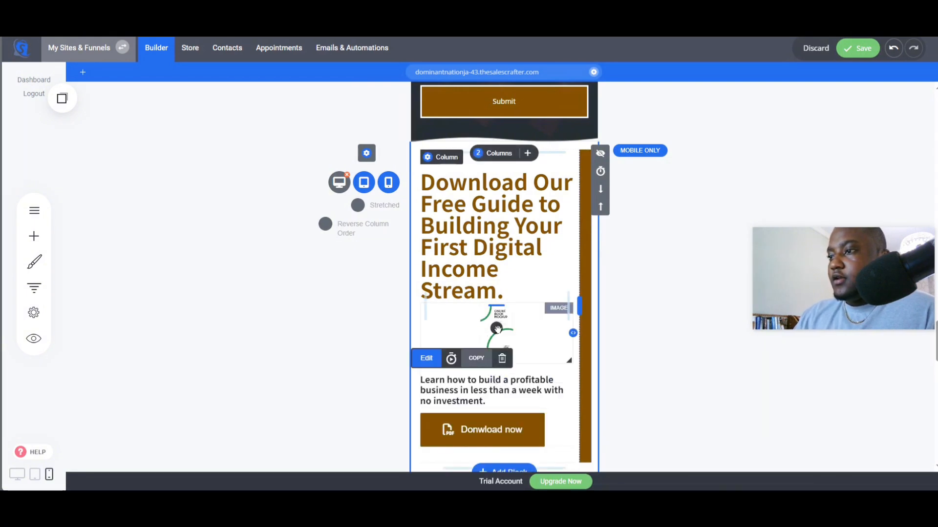
left_click(496, 326)
left_click(437, 291)
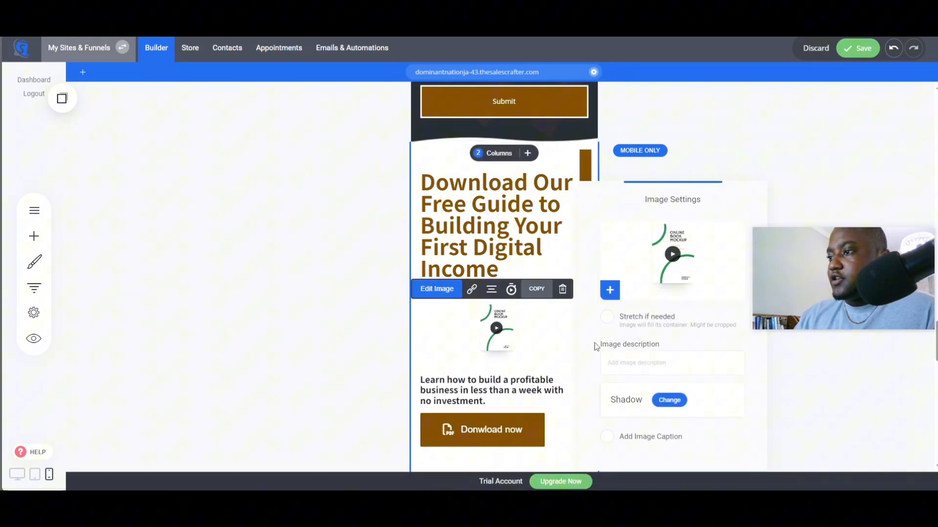
left_click(607, 317)
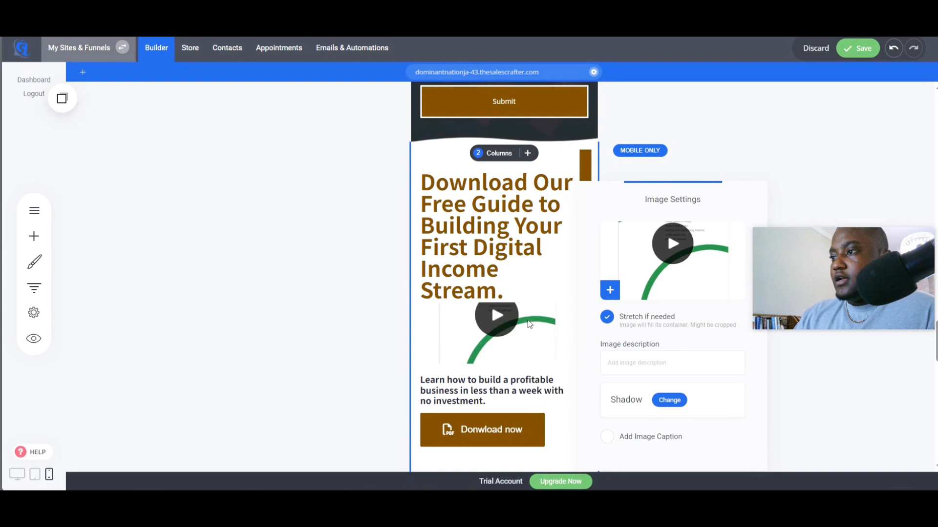
- Enlarge the book mockup image by extending its height
left_click(502, 358)
left_click_drag(496, 366, 496, 490)
scroll(495, 337, "down", 2)
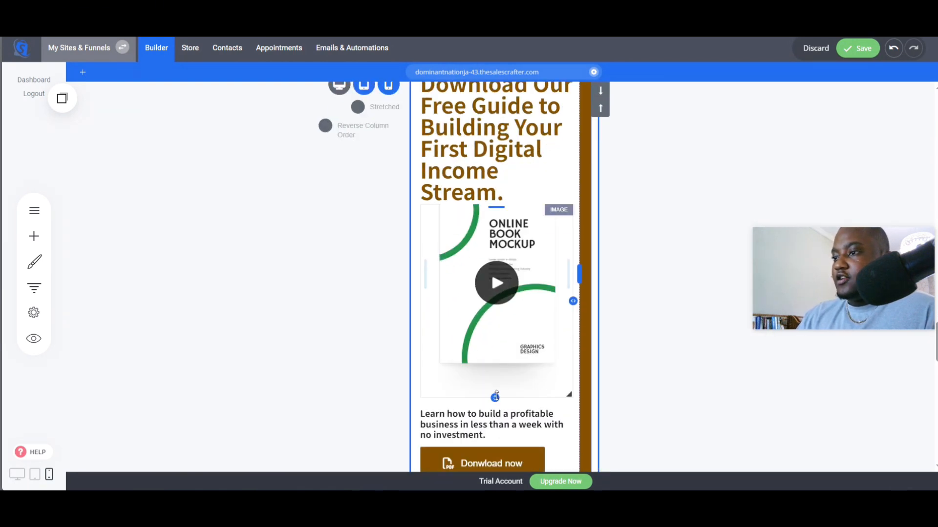
left_click_drag(494, 398, 496, 442)
scroll(609, 304, "up", 3)
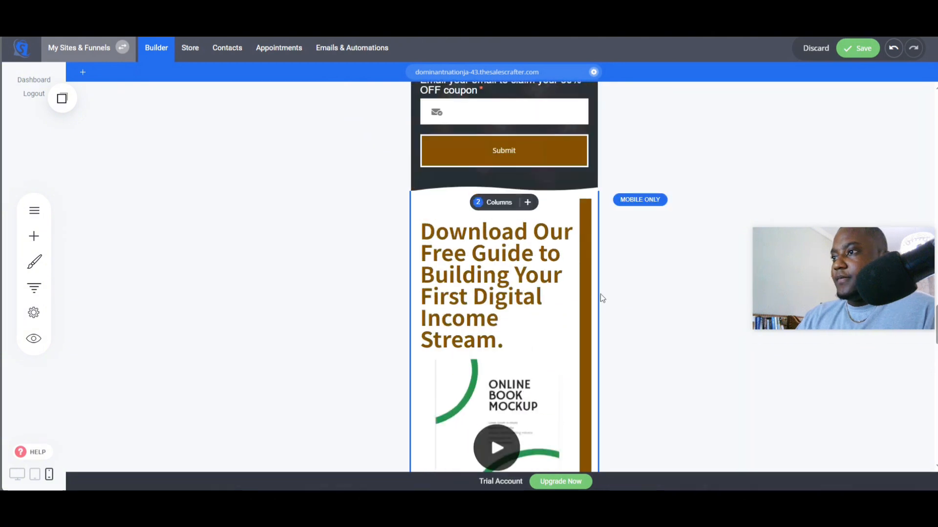
- Set the Download Our Free Guide heading's font size to 42
left_click(517, 274)
left_click(498, 204)
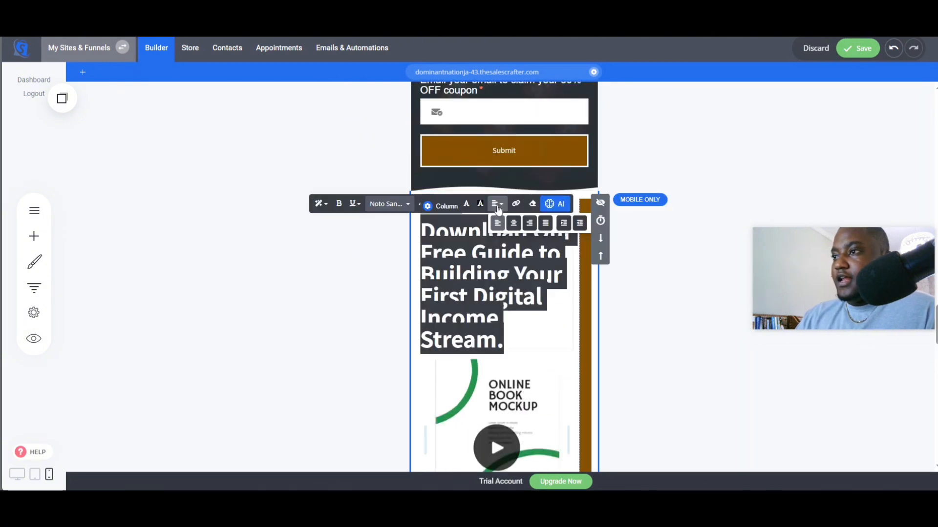
left_click(418, 205)
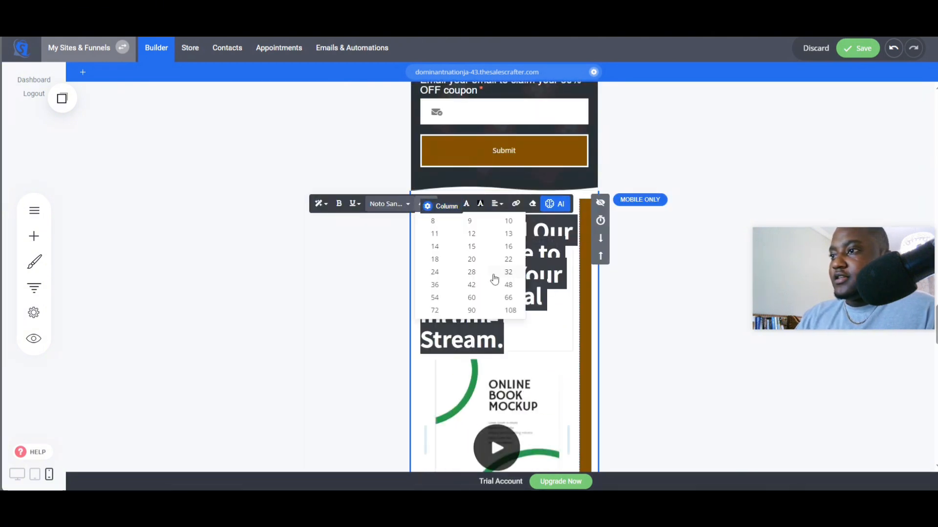
left_click(472, 286)
left_click(637, 295)
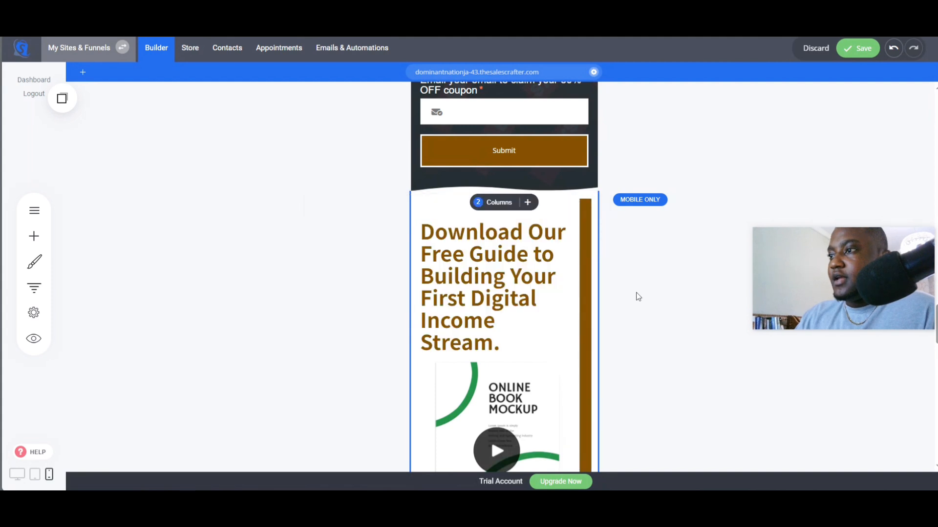
- Shrink the book mockup image's height slightly
scroll(631, 307, "down", 2)
scroll(631, 306, "down", 2)
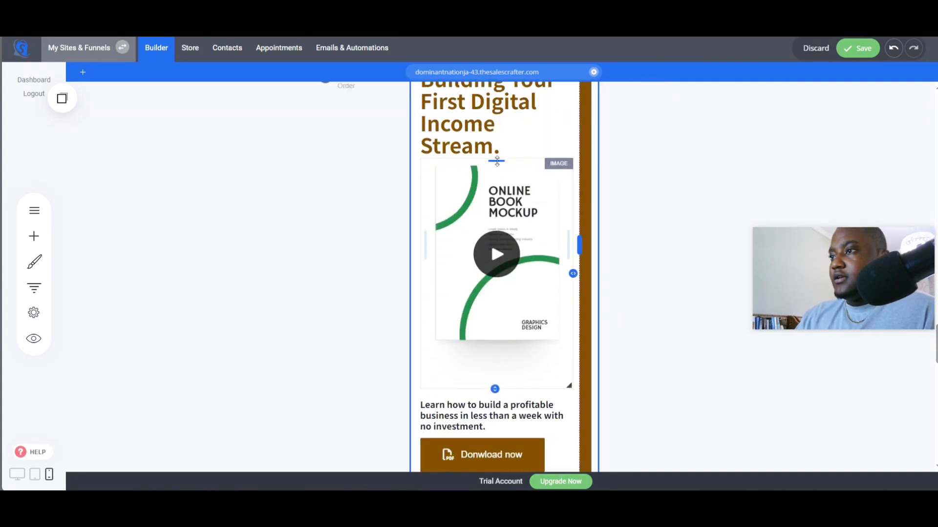
left_click_drag(566, 384, 547, 361)
scroll(639, 362, "up", 6)
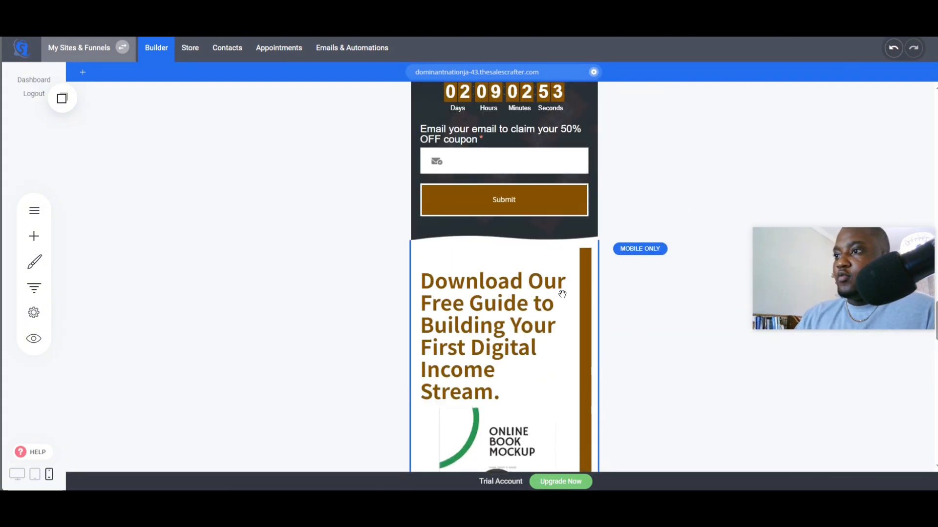
- Scroll through the mobile page to review the guide section and surrounding sections
scroll(562, 292, "up", 6)
scroll(567, 267, "down", 8)
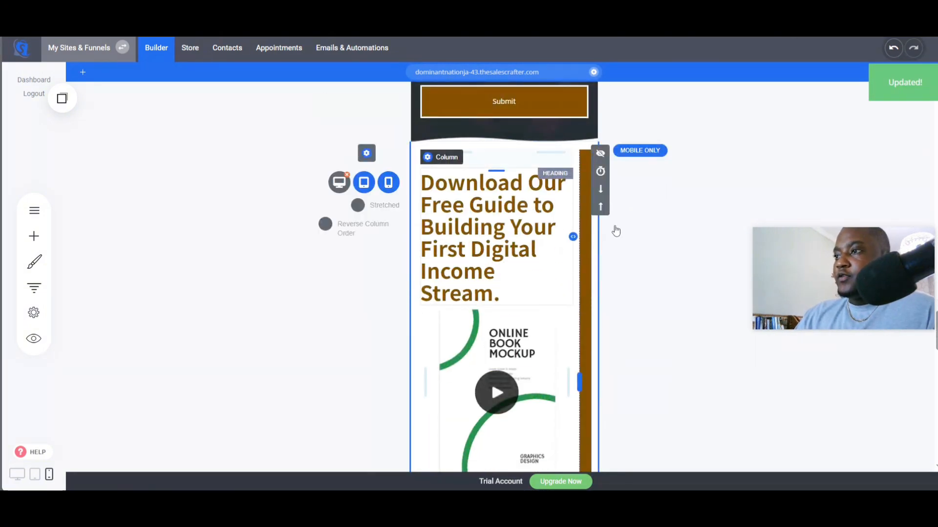
scroll(613, 293, "down", 4)
scroll(549, 359, "down", 1)
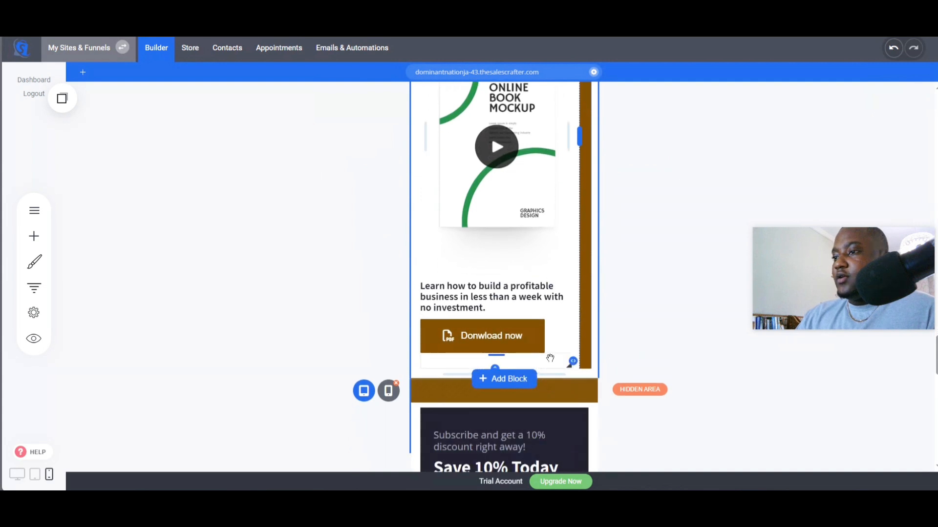
scroll(549, 359, "up", 1)
scroll(546, 352, "up", 4)
scroll(544, 337, "down", 3)
scroll(543, 337, "down", 8)
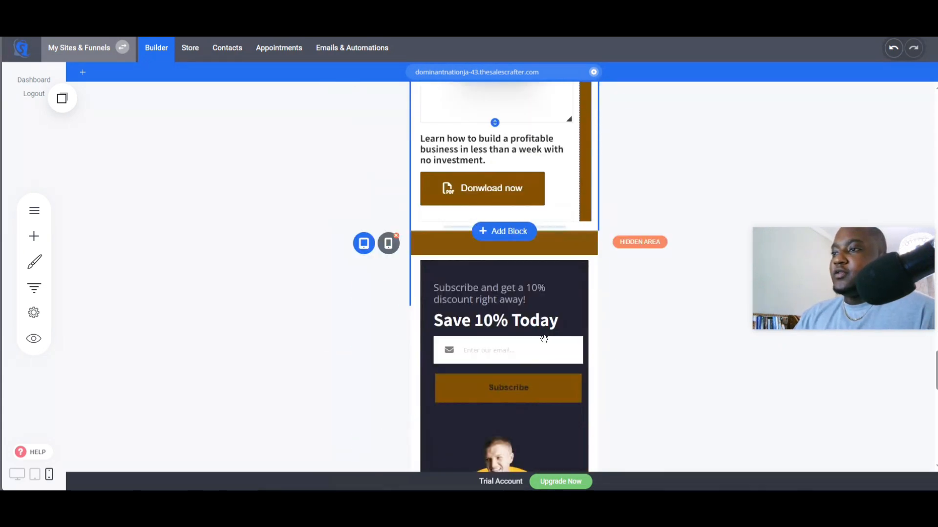
scroll(510, 280, "up", 3)
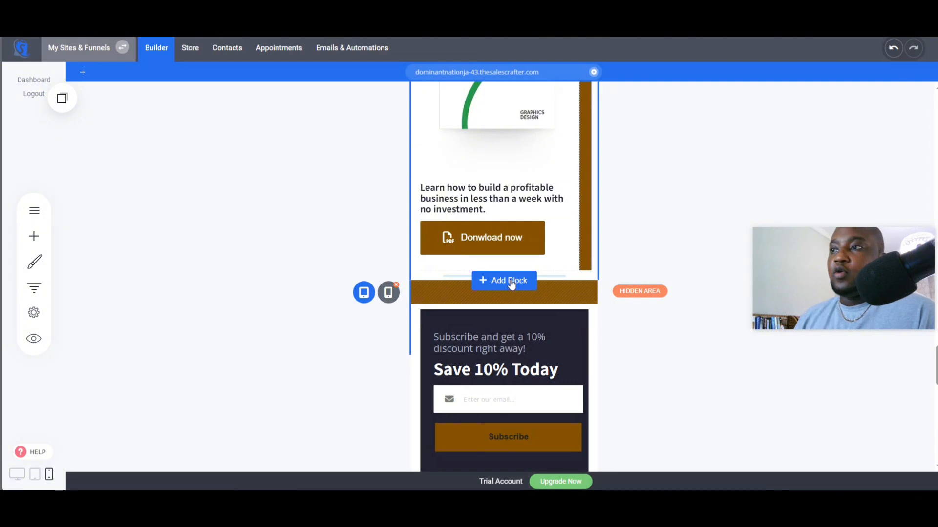
scroll(511, 283, "up", 5)
scroll(519, 247, "down", 10)
scroll(519, 247, "up", 8)
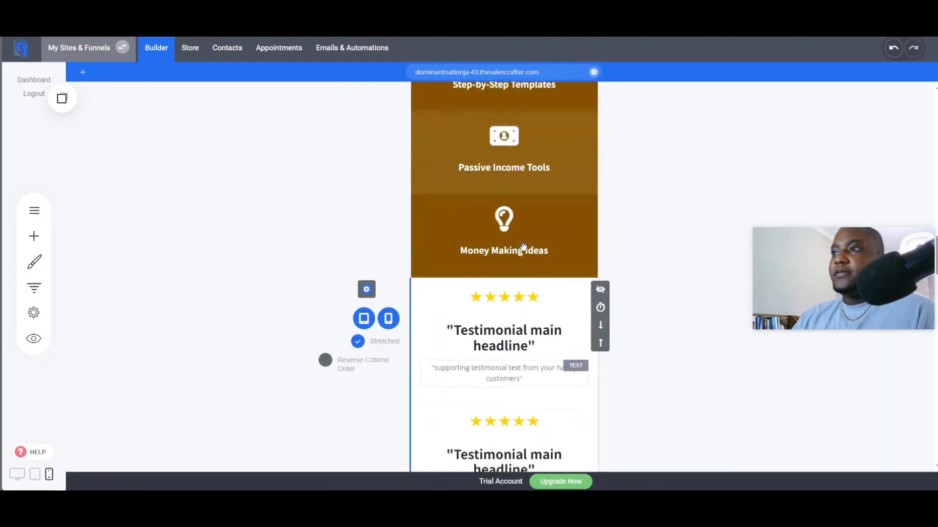
scroll(523, 245, "up", 10)
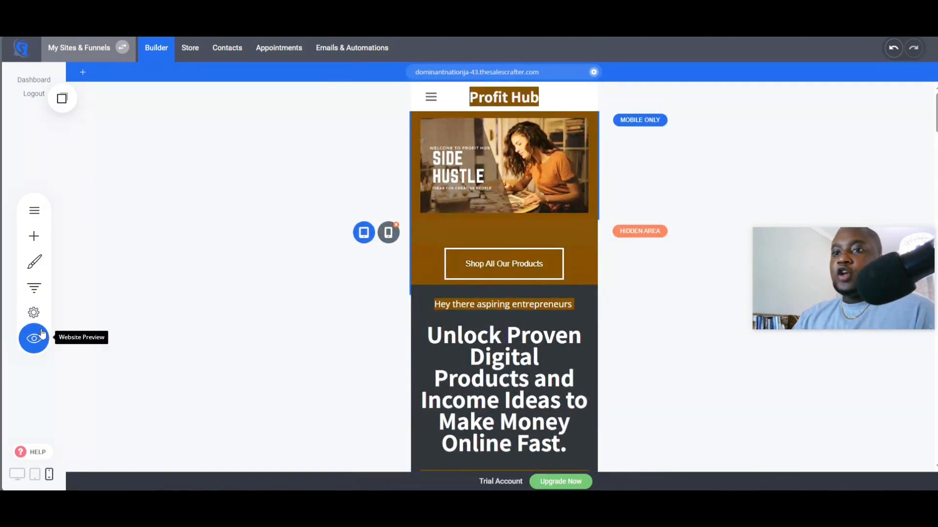
- Open the website preview in phone view and scroll through the whole page
left_click(34, 339)
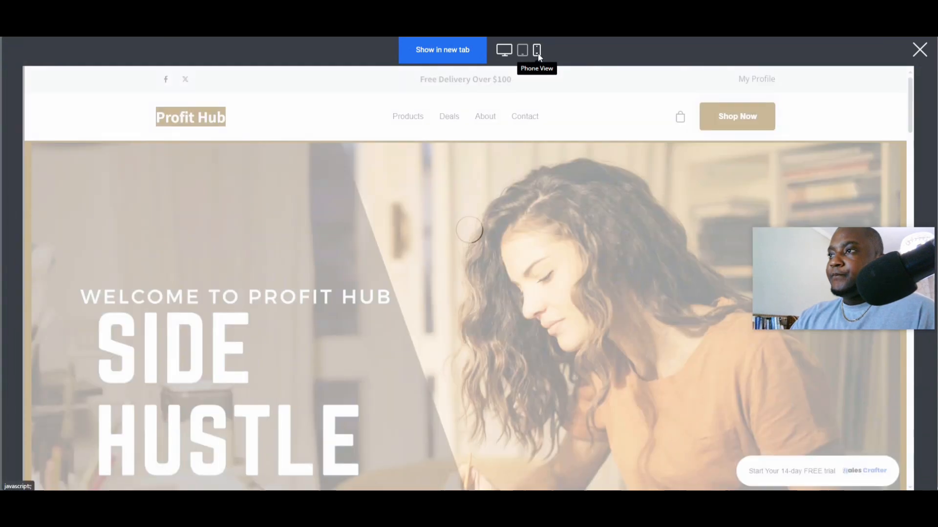
left_click(537, 57)
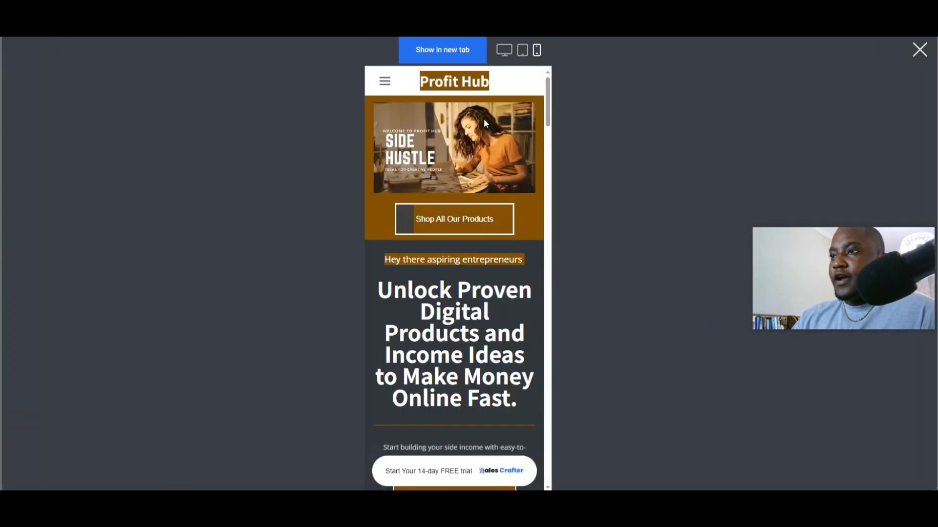
scroll(496, 255, "down", 3)
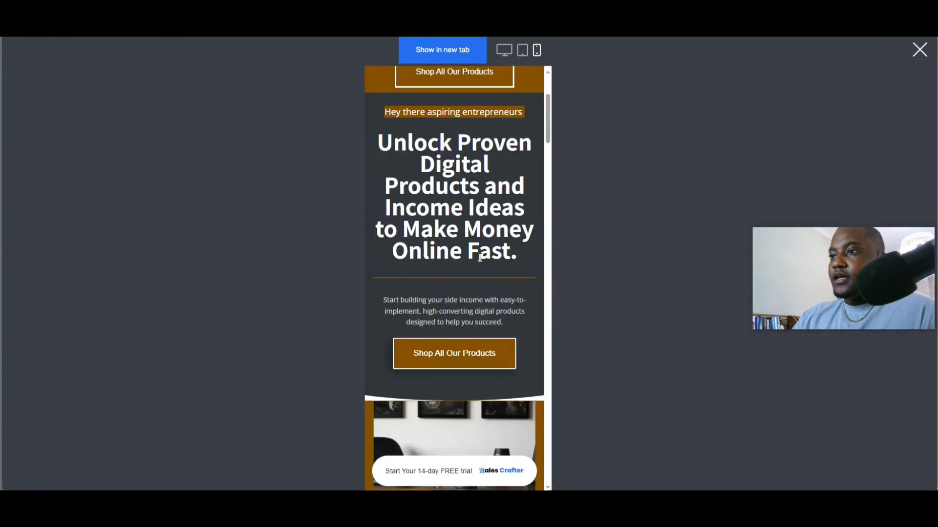
scroll(543, 224, "down", 12)
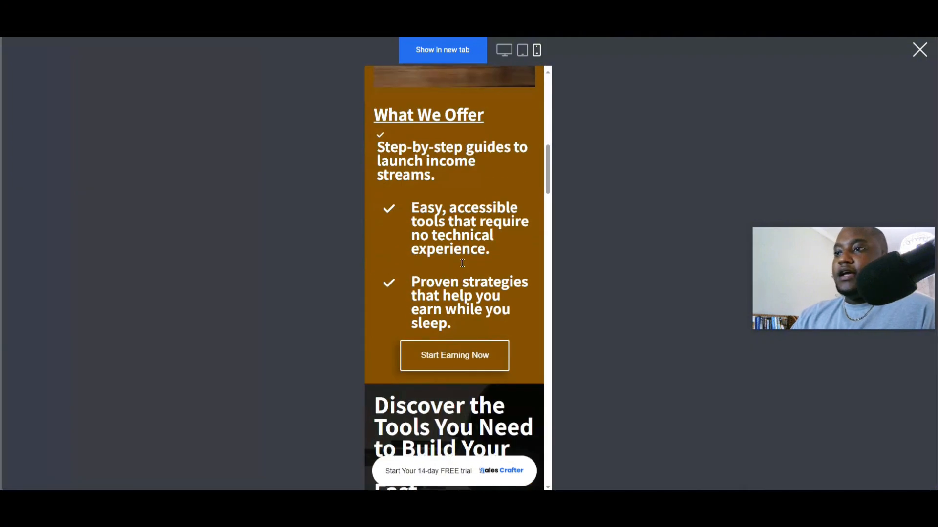
scroll(467, 258, "down", 4)
scroll(467, 258, "up", 7)
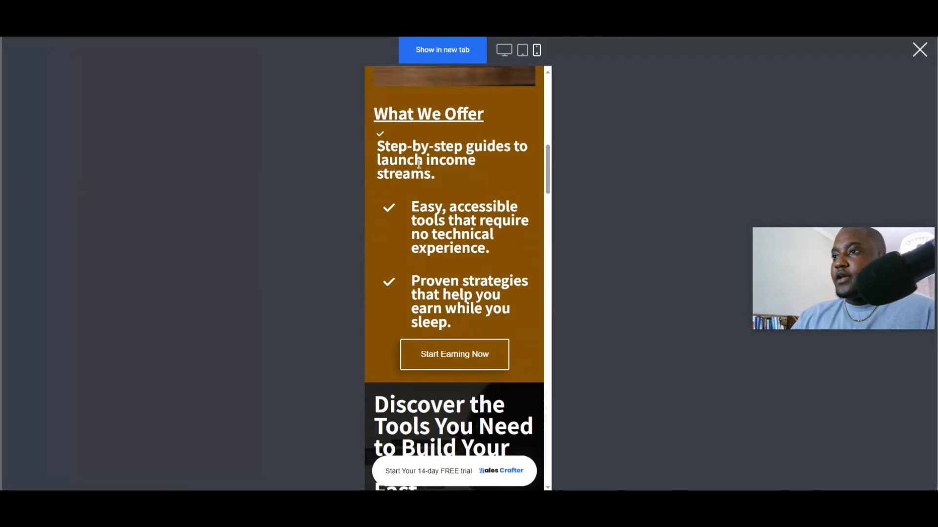
scroll(386, 210, "down", 7)
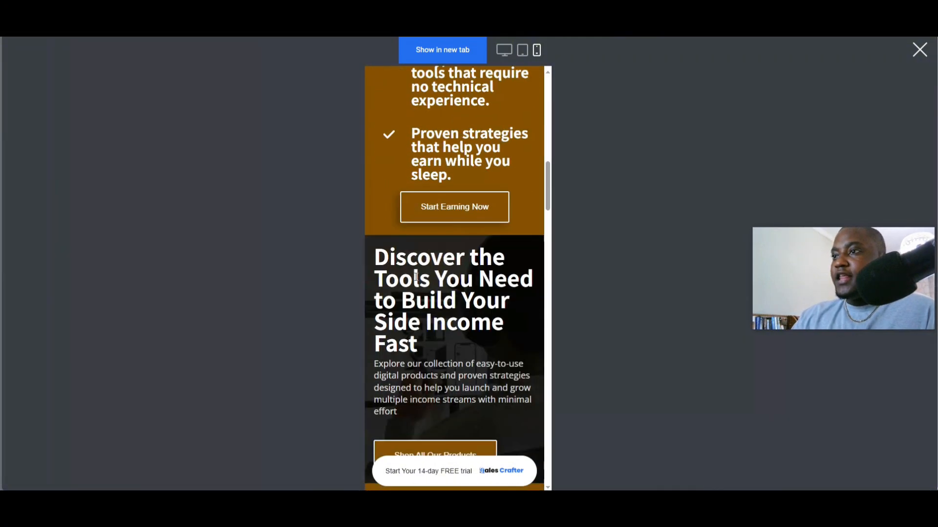
scroll(468, 245, "up", 4)
scroll(468, 247, "down", 8)
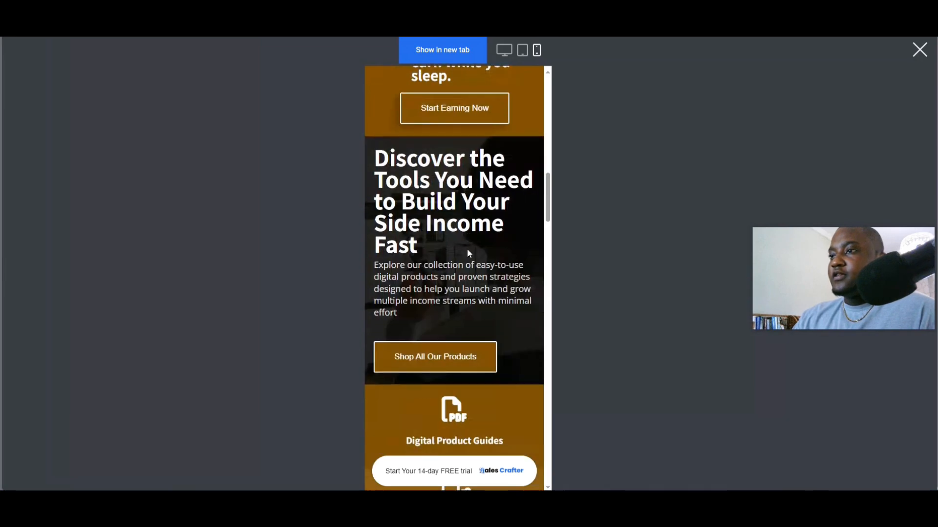
scroll(496, 146, "down", 14)
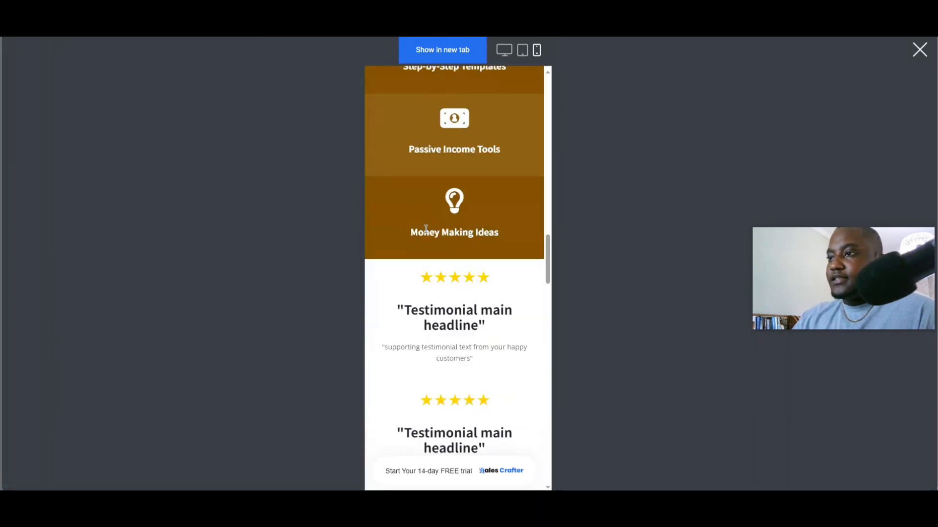
scroll(432, 264, "down", 3)
scroll(439, 271, "up", 3)
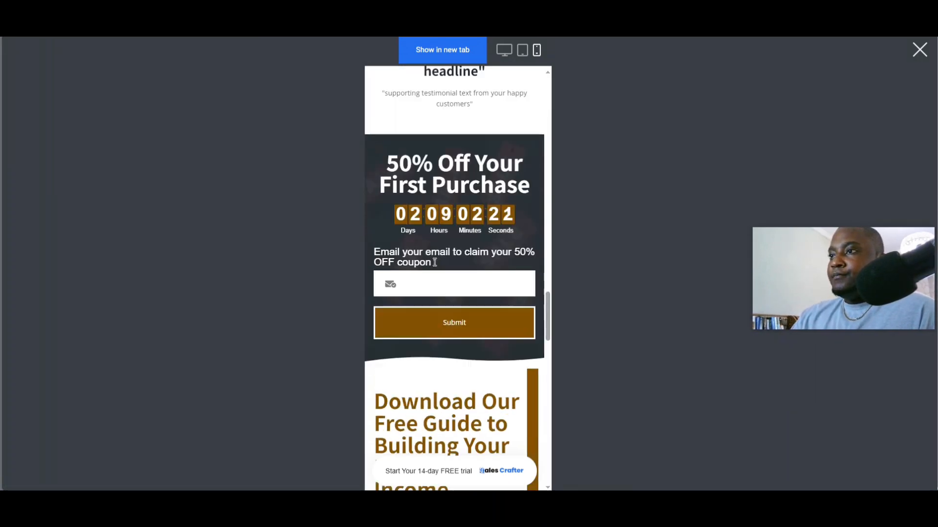
scroll(469, 291, "down", 3)
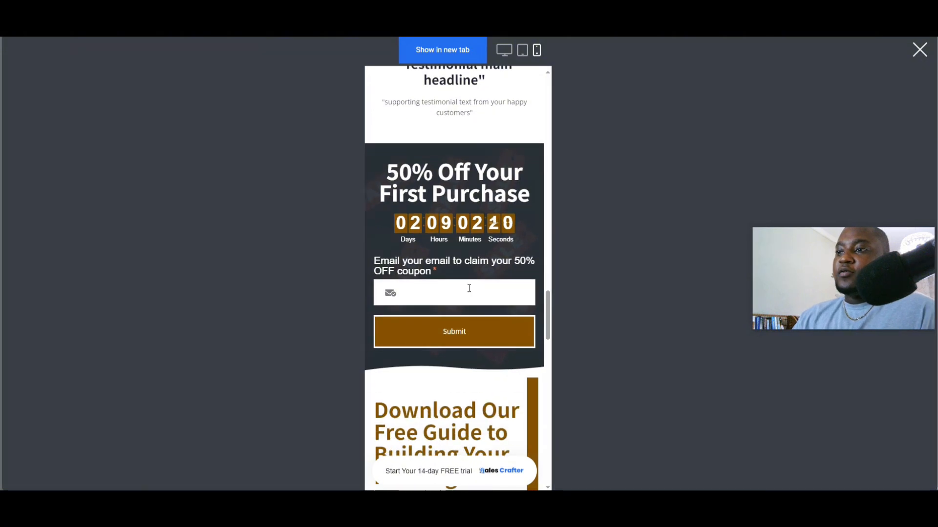
scroll(469, 298, "down", 3)
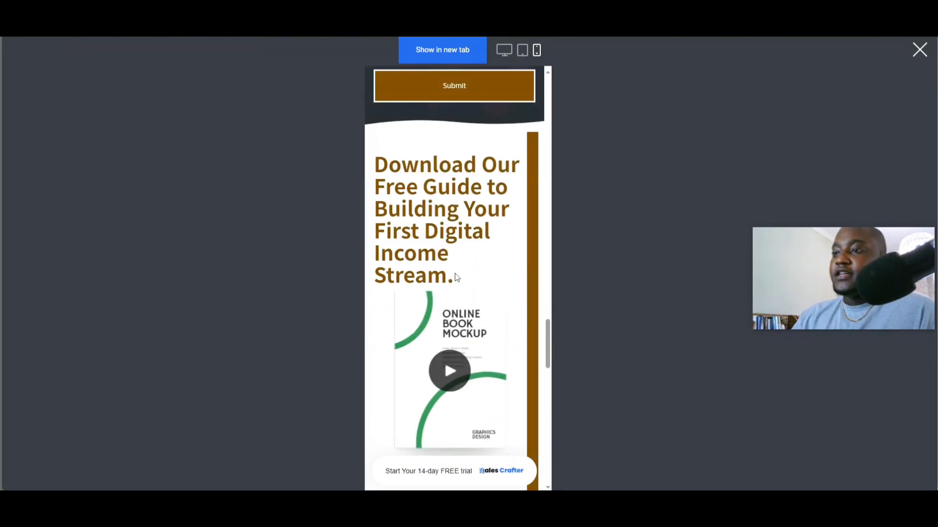
scroll(461, 278, "down", 2)
scroll(471, 327, "down", 5)
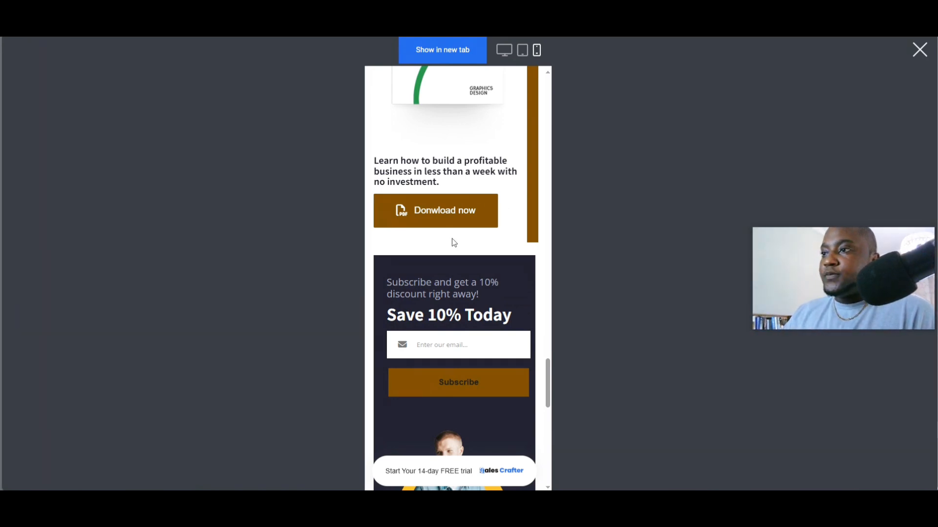
scroll(454, 242, "up", 12)
scroll(437, 272, "up", 10)
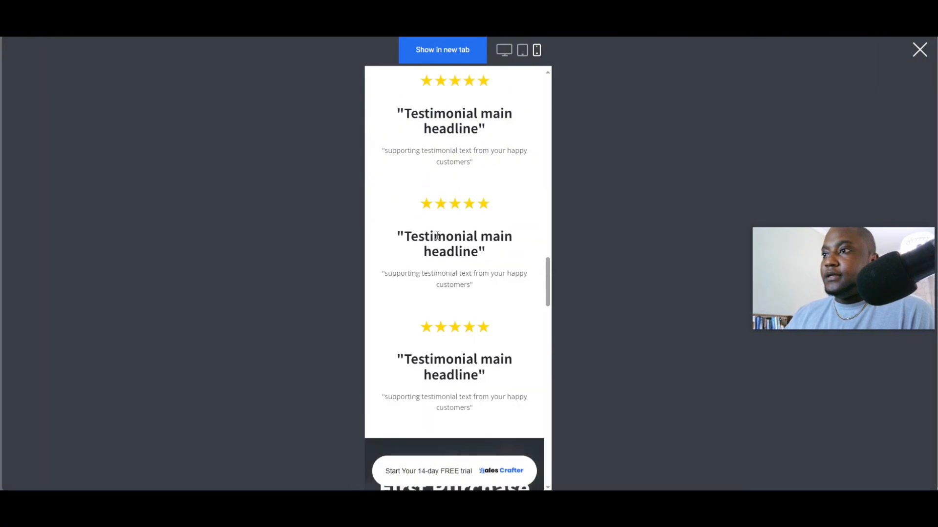
scroll(438, 230, "down", 13)
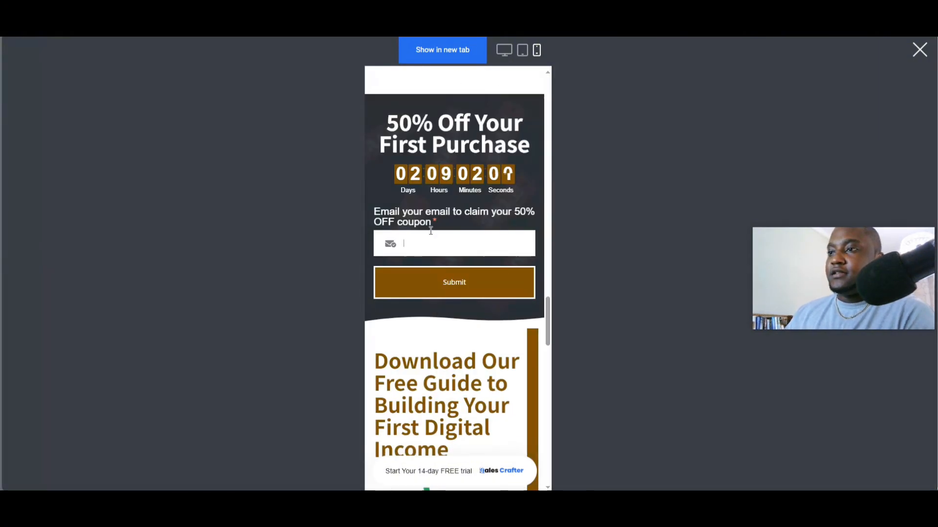
- Submit a test e-mail in the 50% Off coupon form and select the returned coupon code
left_click(431, 240)
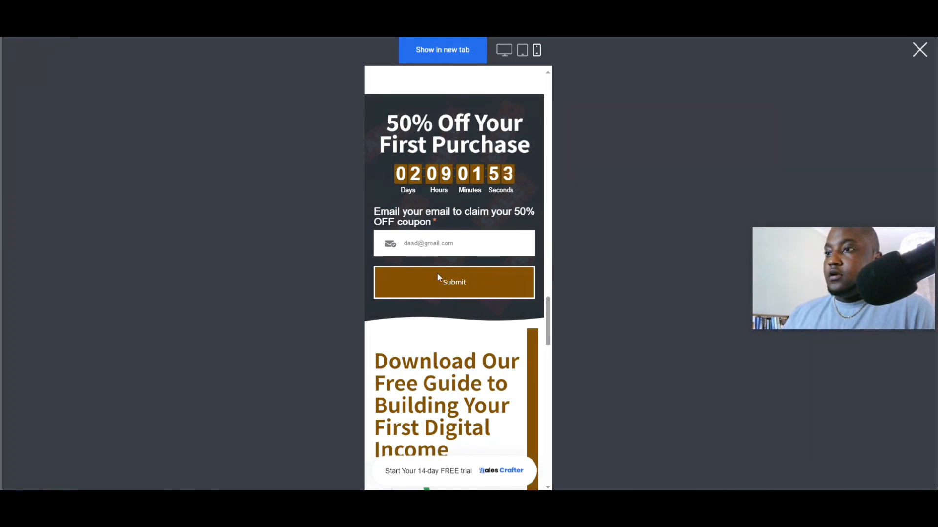
left_click(438, 277)
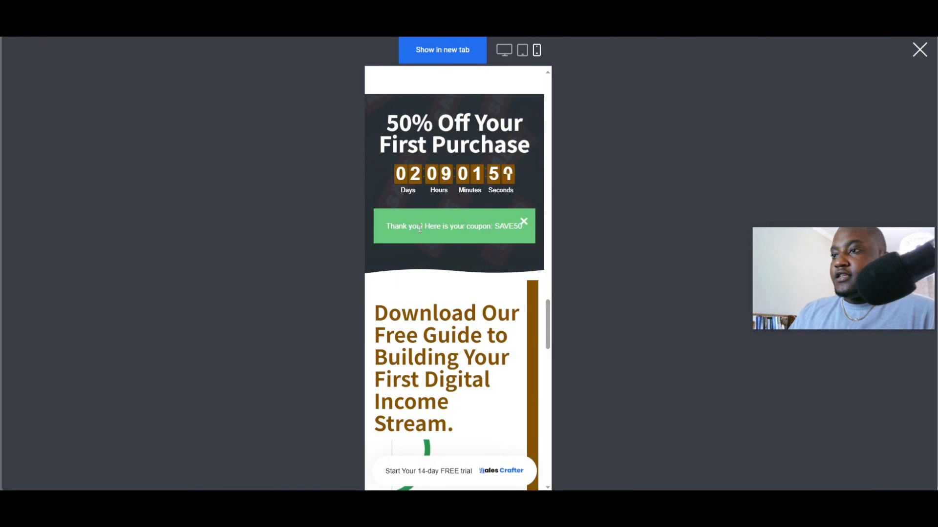
left_click_drag(495, 229, 522, 229)
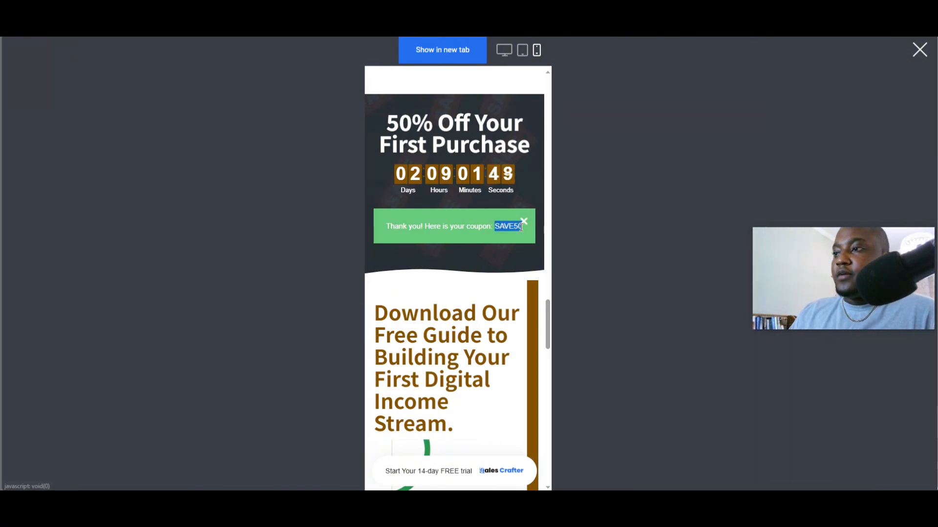
- Copy the SAVE50 coupon code from the thank-you message
right_click(512, 226)
left_click(539, 237)
- Open the store from the Start Earning Now button and add the Nice side hustle baby guide to the cart
scroll(462, 268, "down", 10)
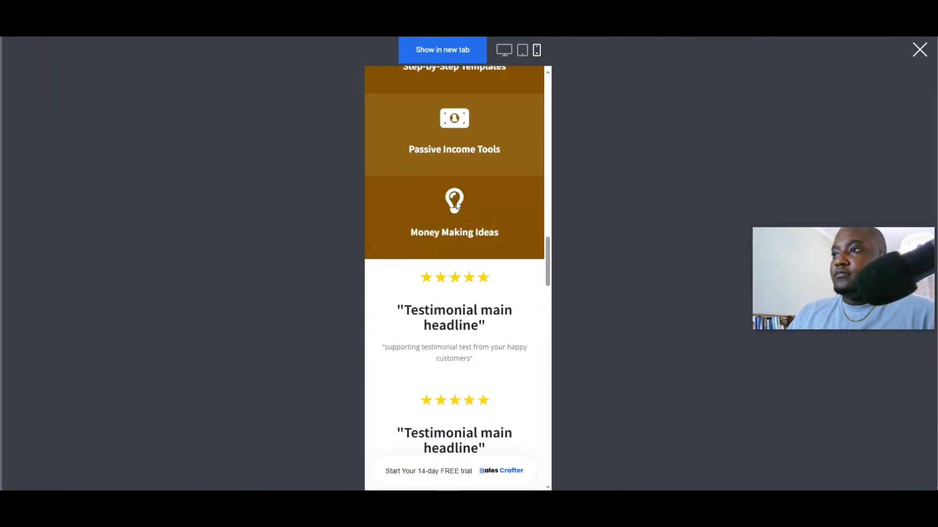
scroll(461, 268, "up", 5)
scroll(462, 268, "down", 4)
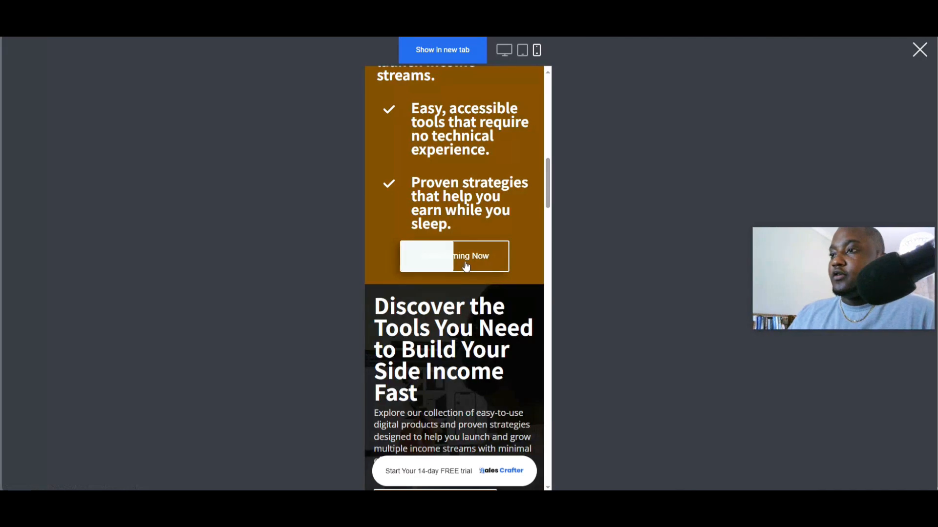
left_click(451, 256)
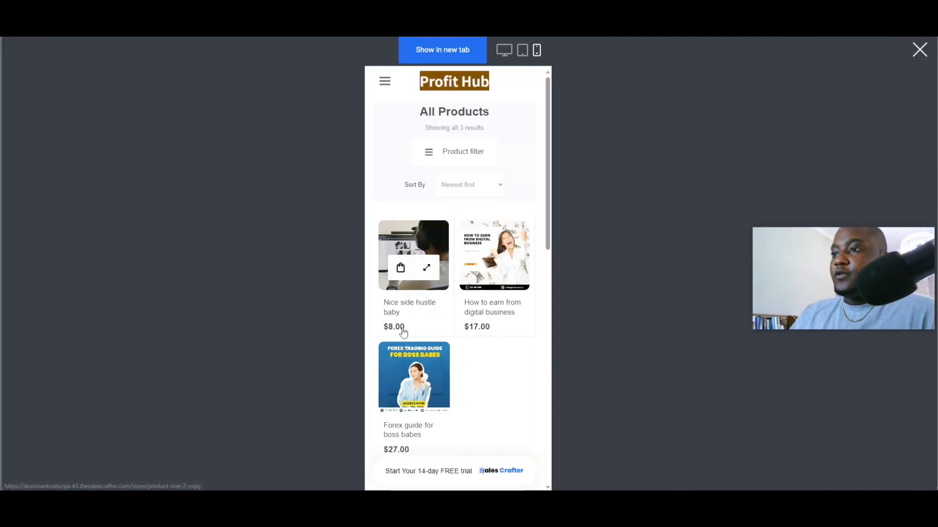
left_click(399, 272)
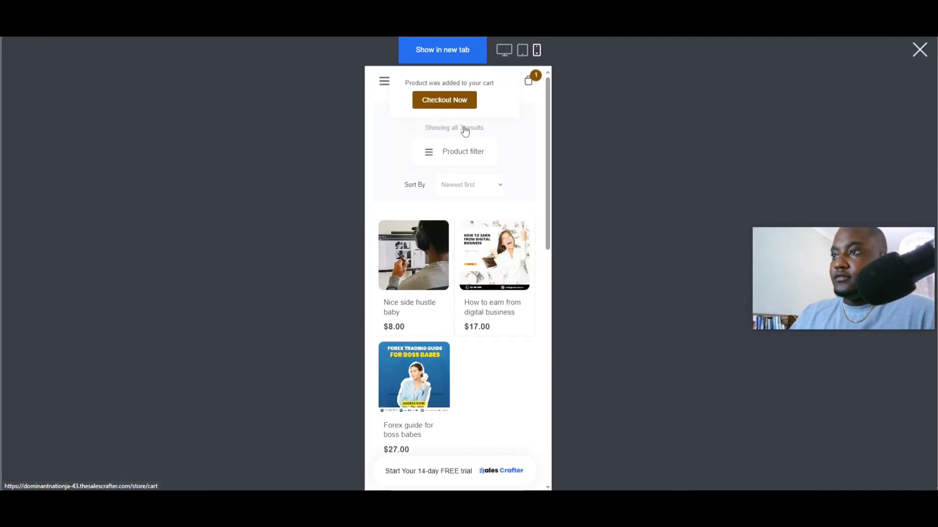
- Go from the cart confirmation to the shopping cart and proceed to checkout
left_click(448, 100)
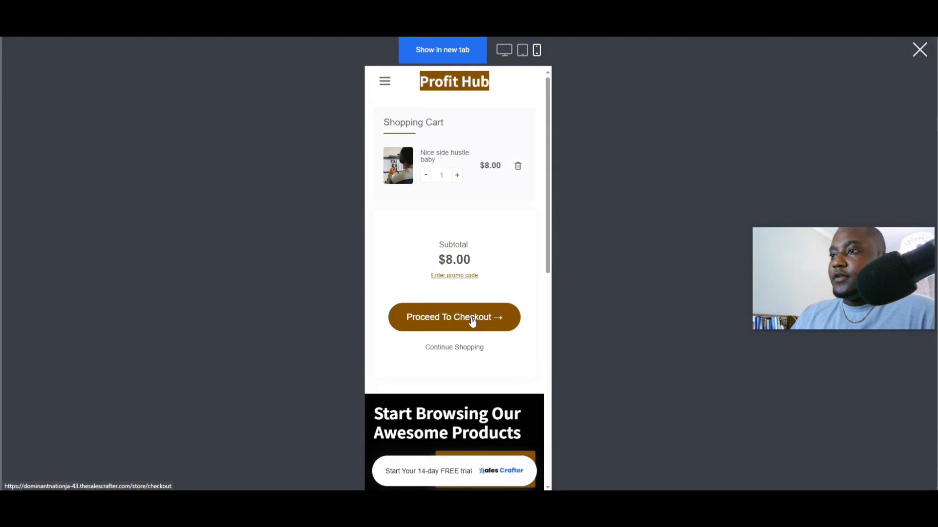
left_click(478, 318)
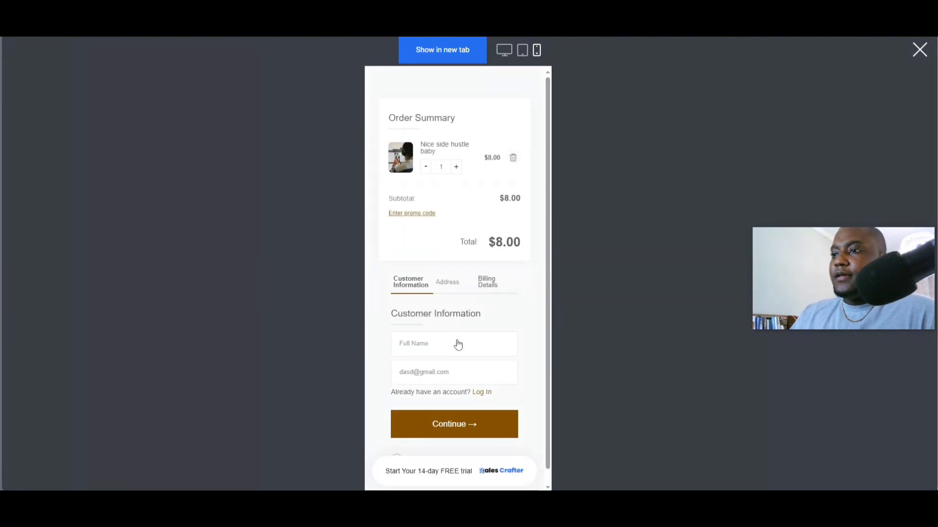
- Paste the SAVE50 coupon into the checkout promo code field and apply it
scroll(456, 341, "down", 1)
scroll(459, 292, "up", 1)
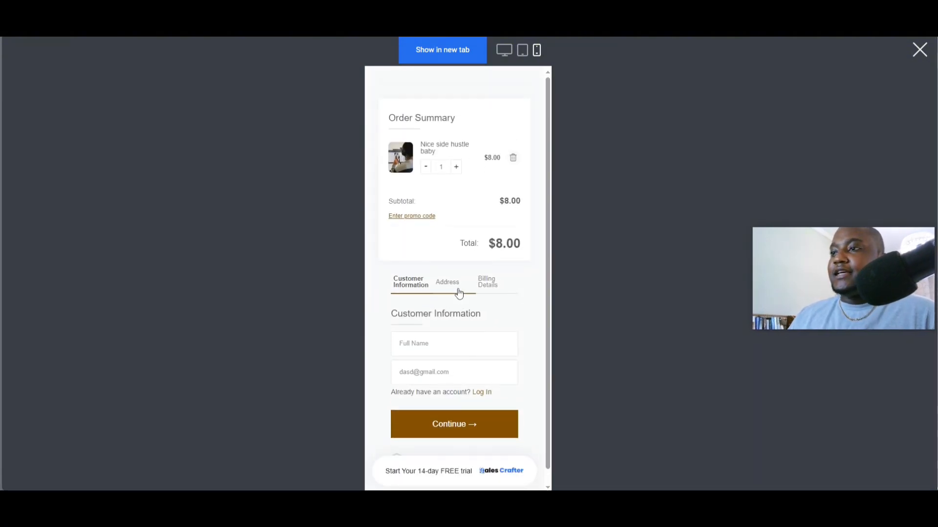
left_click(413, 218)
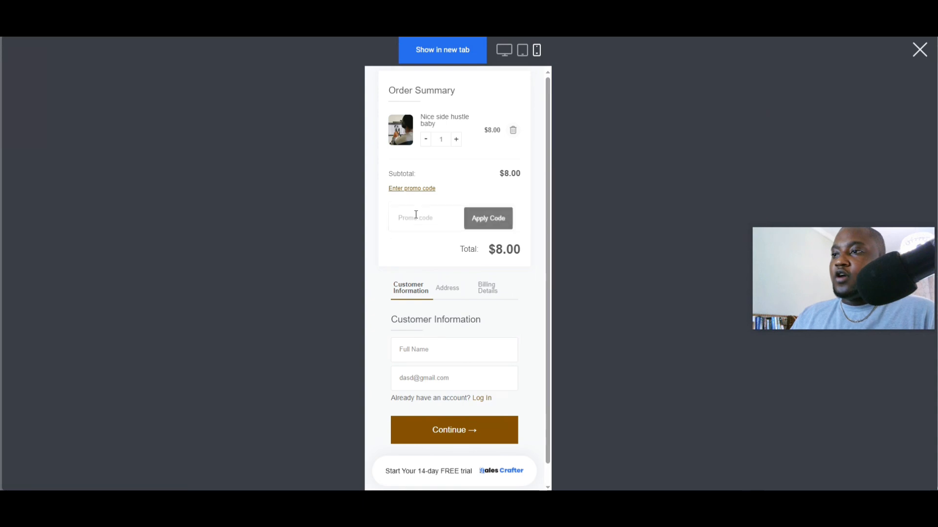
right_click(413, 214)
left_click(446, 291)
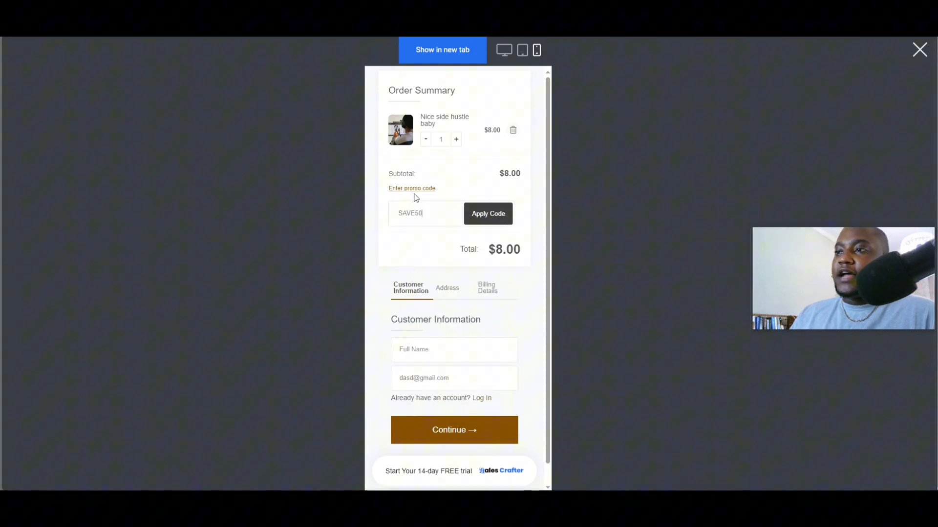
left_click(485, 224)
- Check the promo code response and the order total on the checkout page
left_click_drag(420, 84, 470, 94)
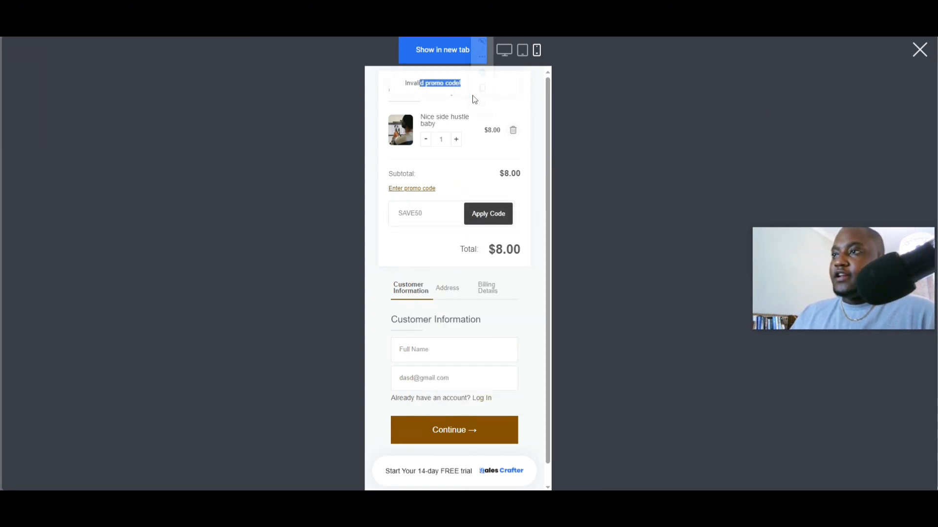
left_click(513, 189)
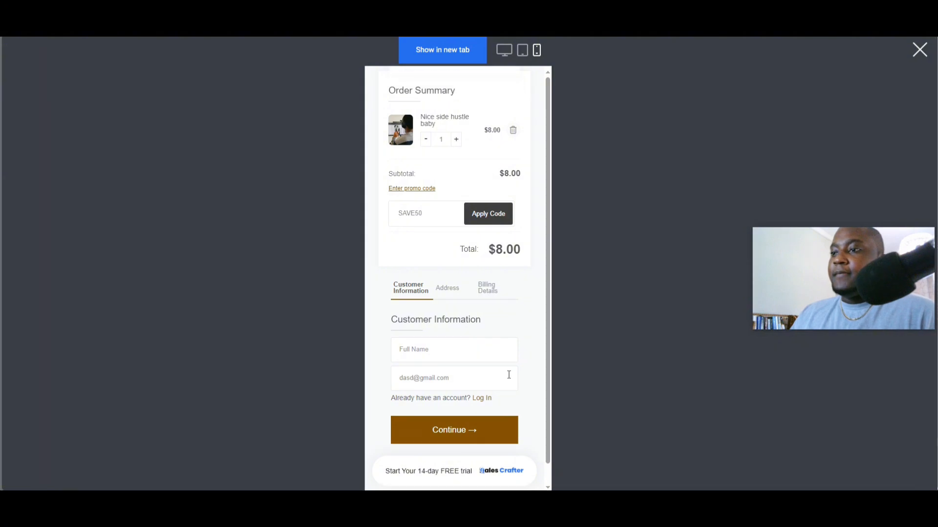
scroll(509, 375, "down", 1)
scroll(509, 375, "up", 1)
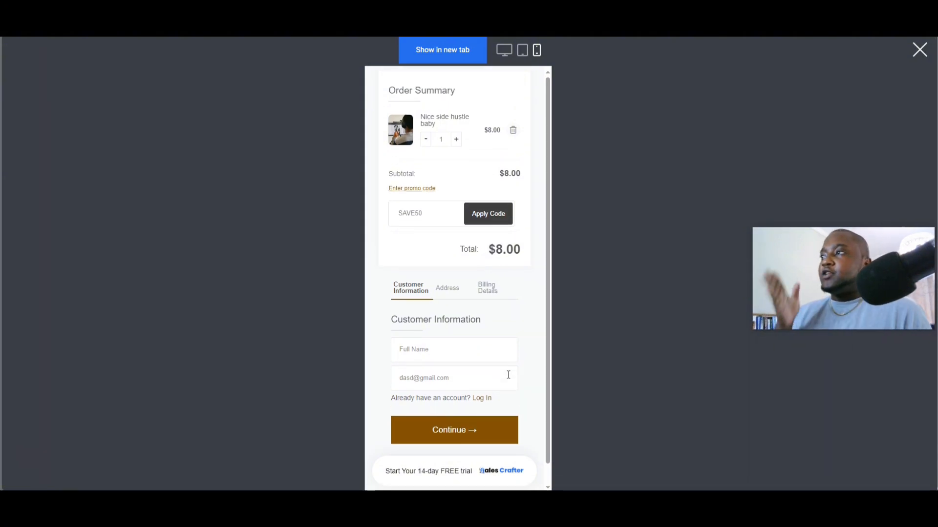